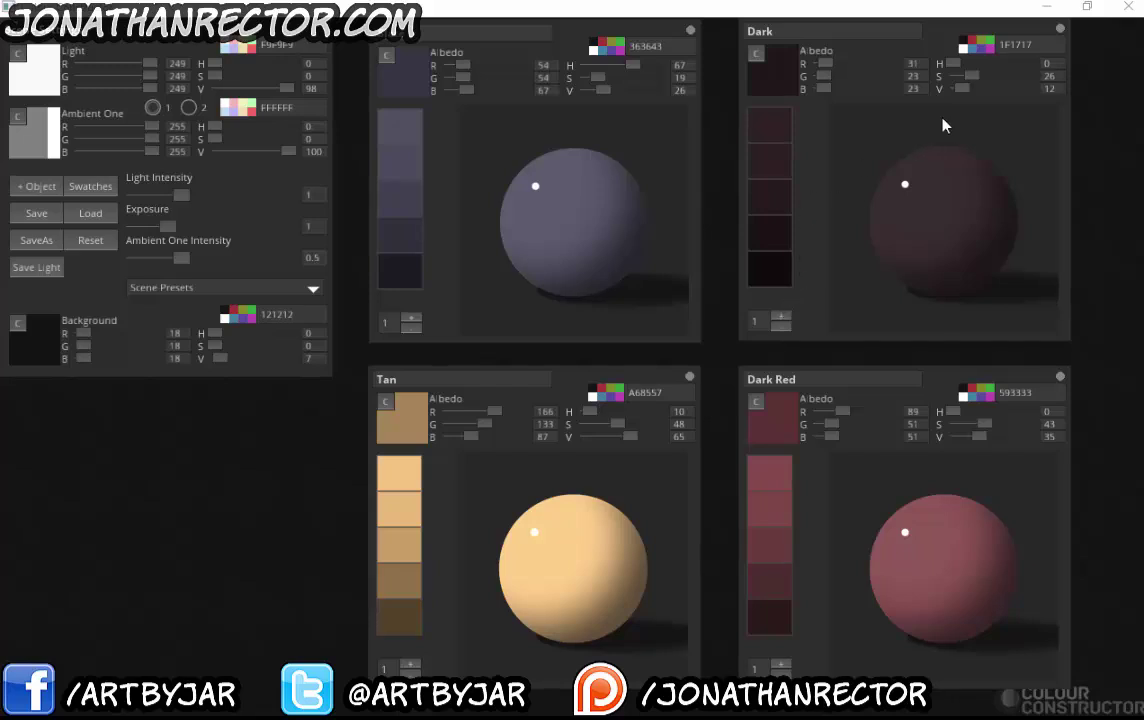
Switch to Manga Studio and view the whole character in the jking_pinup_color drawing
{"action": "left_click", "coordinate": [1045, 12]}
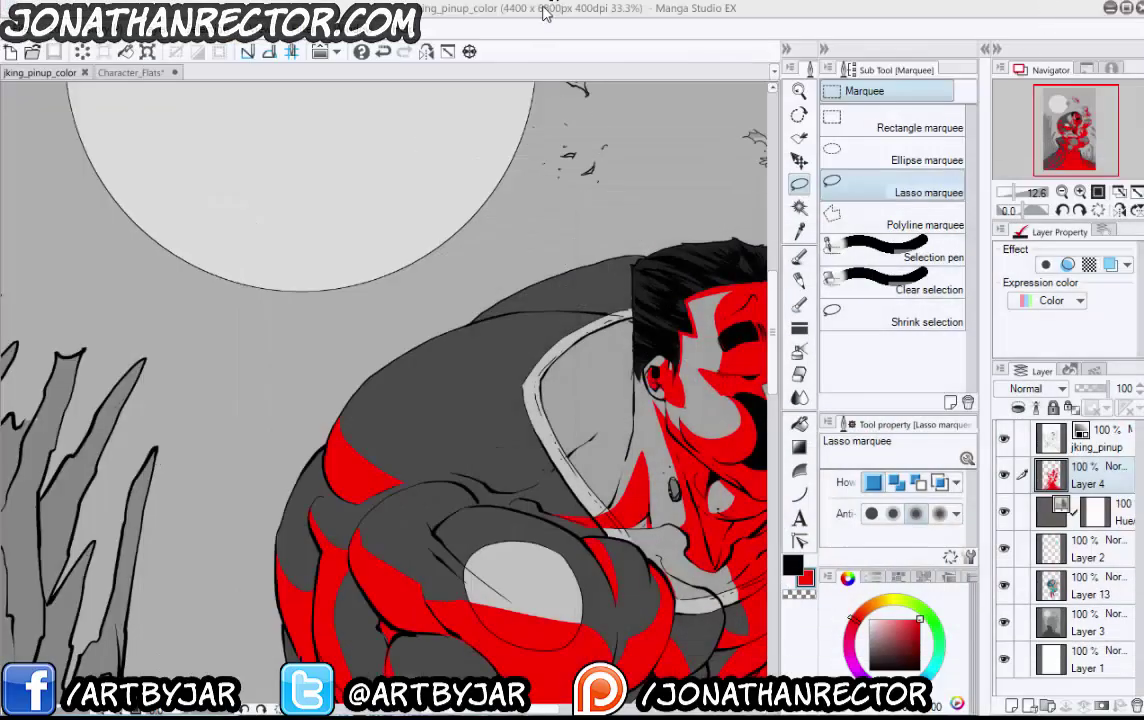
{"action": "scroll", "coordinate": [510, 165], "scroll_direction": "down", "scroll_amount": 3}
{"action": "scroll", "coordinate": [510, 165], "scroll_direction": "down", "scroll_amount": 2}
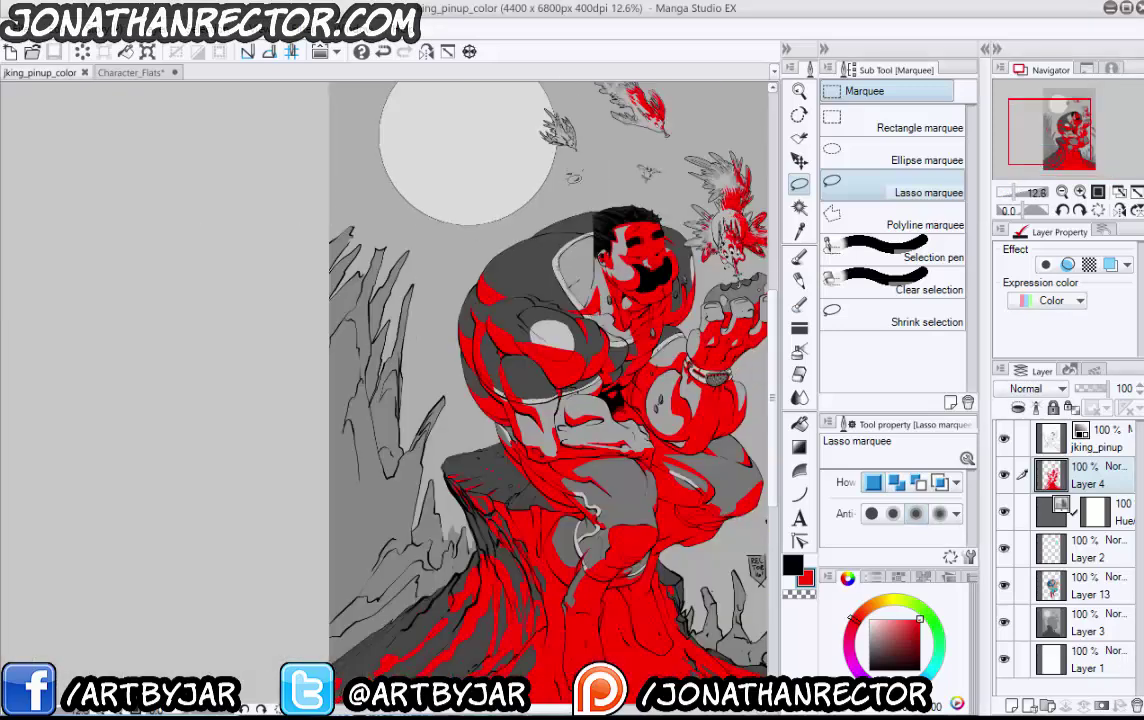
{"action": "mouse_move", "coordinate": [504, 358]}
{"action": "left_mouse_down"}
{"action": "mouse_move", "coordinate": [400, 285]}
{"action": "mouse_move", "coordinate": [414, 343]}
{"action": "left_mouse_up"}
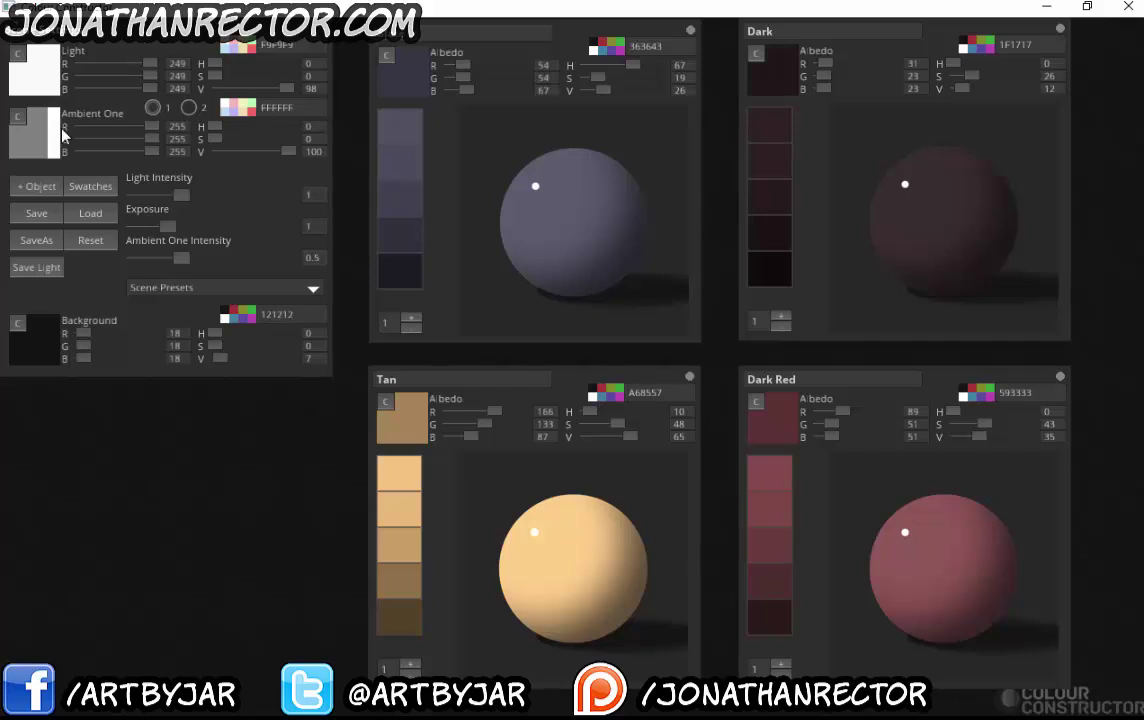
Set the Slate object's albedo to a fully saturated pure blue
{"action": "left_click", "coordinate": [392, 58]}
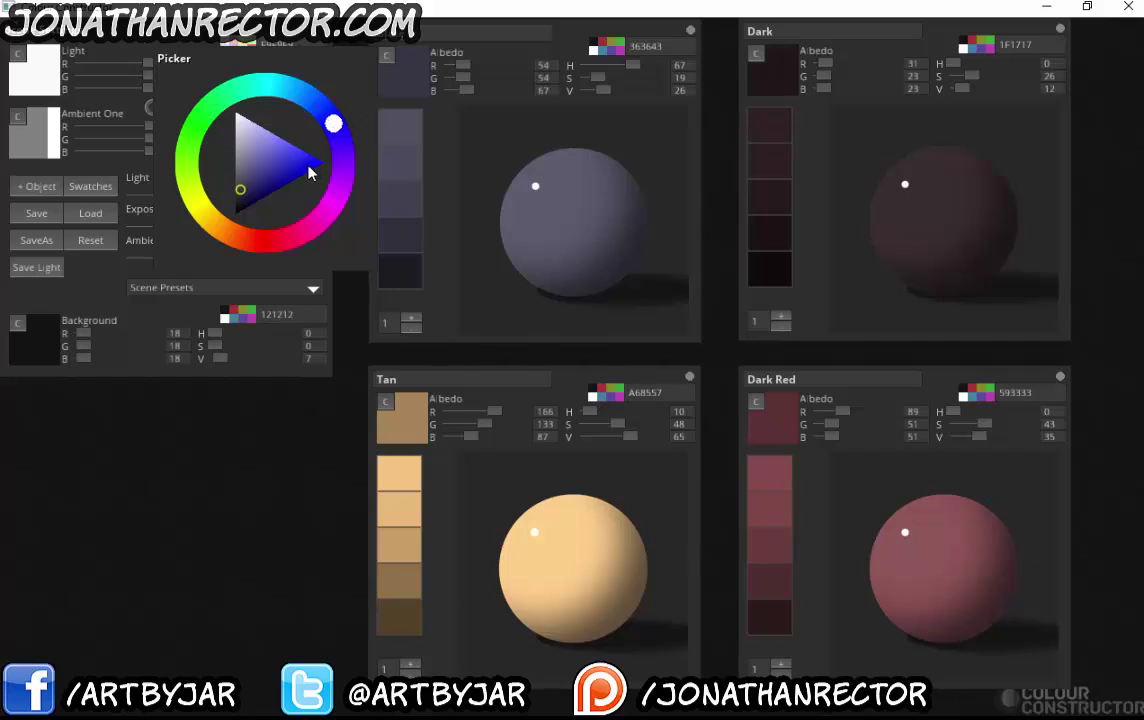
{"action": "left_click_drag", "start_coordinate": [308, 173], "coordinate": [372, 175]}
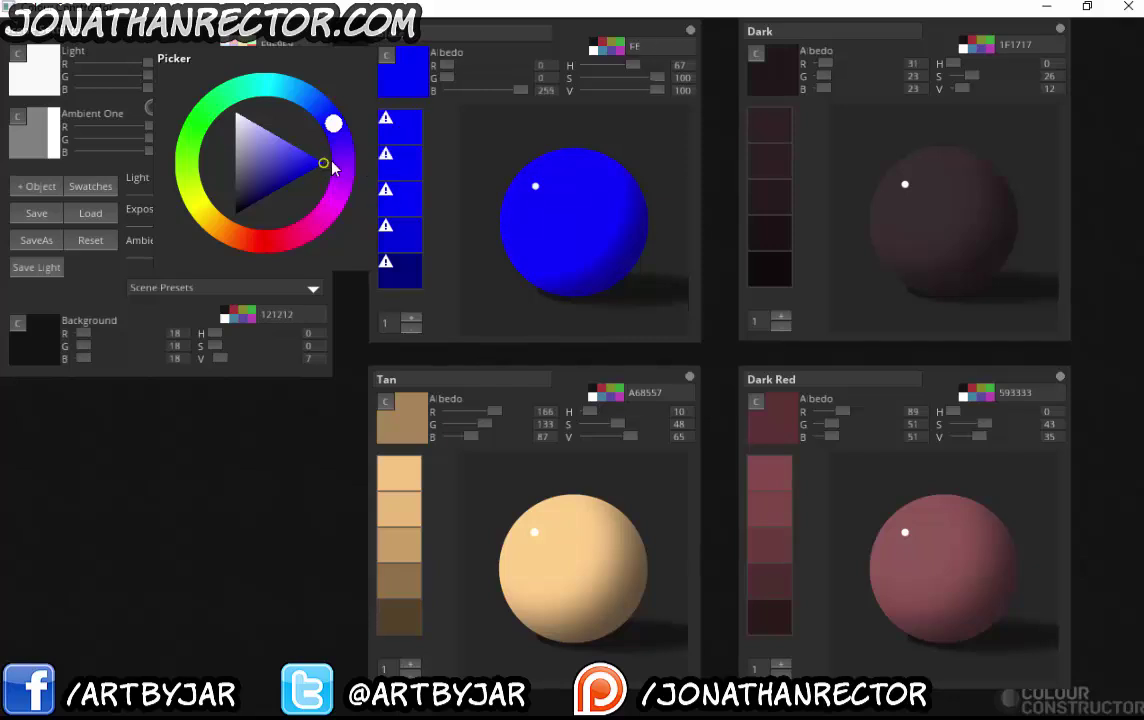
{"action": "left_click", "coordinate": [312, 453]}
Set the Dark object's albedo to a strong red with RGB 176, 0, 15
{"action": "left_click", "coordinate": [756, 56]}
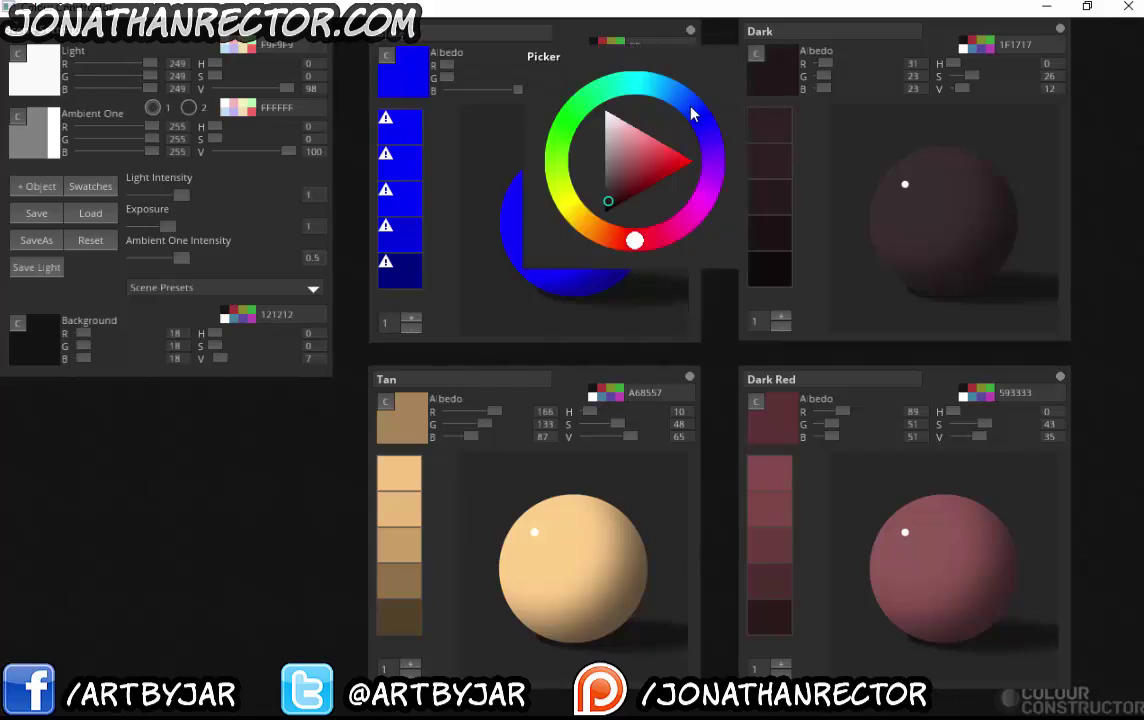
{"action": "mouse_move", "coordinate": [648, 245]}
{"action": "left_mouse_down"}
{"action": "mouse_move", "coordinate": [667, 243]}
{"action": "mouse_move", "coordinate": [644, 242]}
{"action": "left_mouse_up"}
{"action": "mouse_move", "coordinate": [677, 160]}
{"action": "left_mouse_down"}
{"action": "mouse_move", "coordinate": [691, 164]}
{"action": "mouse_move", "coordinate": [668, 188]}
{"action": "left_mouse_up"}
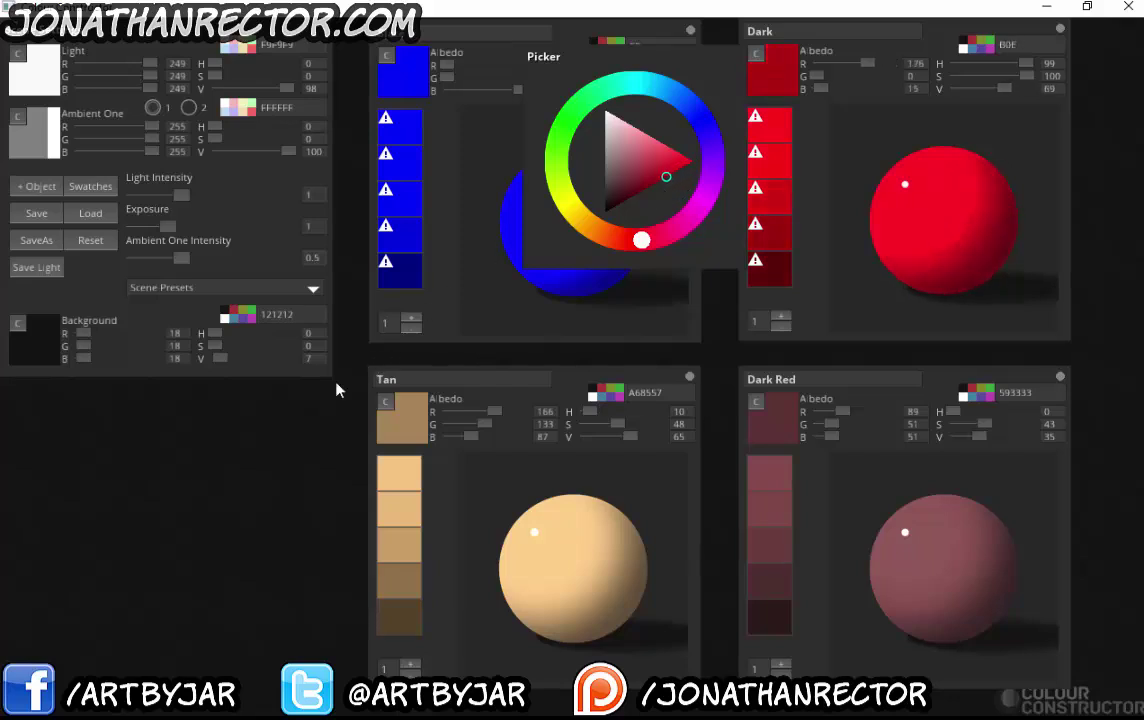
{"action": "left_click", "coordinate": [273, 460]}
Tone the Slate object's albedo to a less saturated blue, hex 2525C7
{"action": "left_click", "coordinate": [386, 55]}
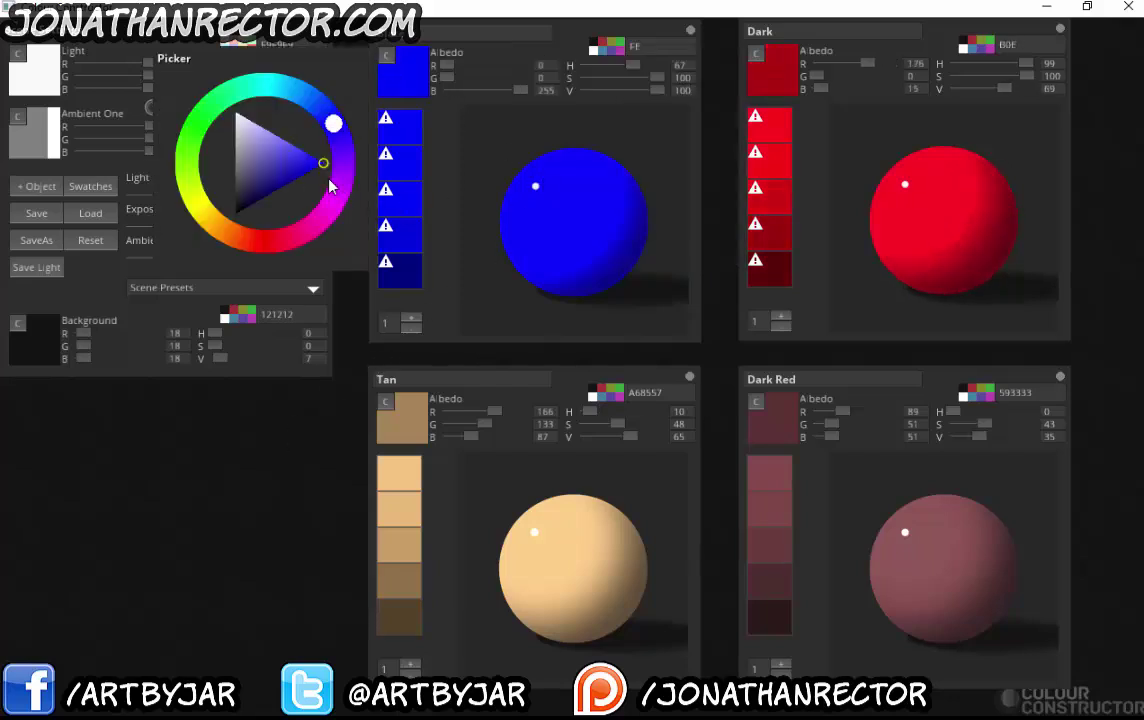
{"action": "left_click_drag", "start_coordinate": [313, 170], "coordinate": [290, 168]}
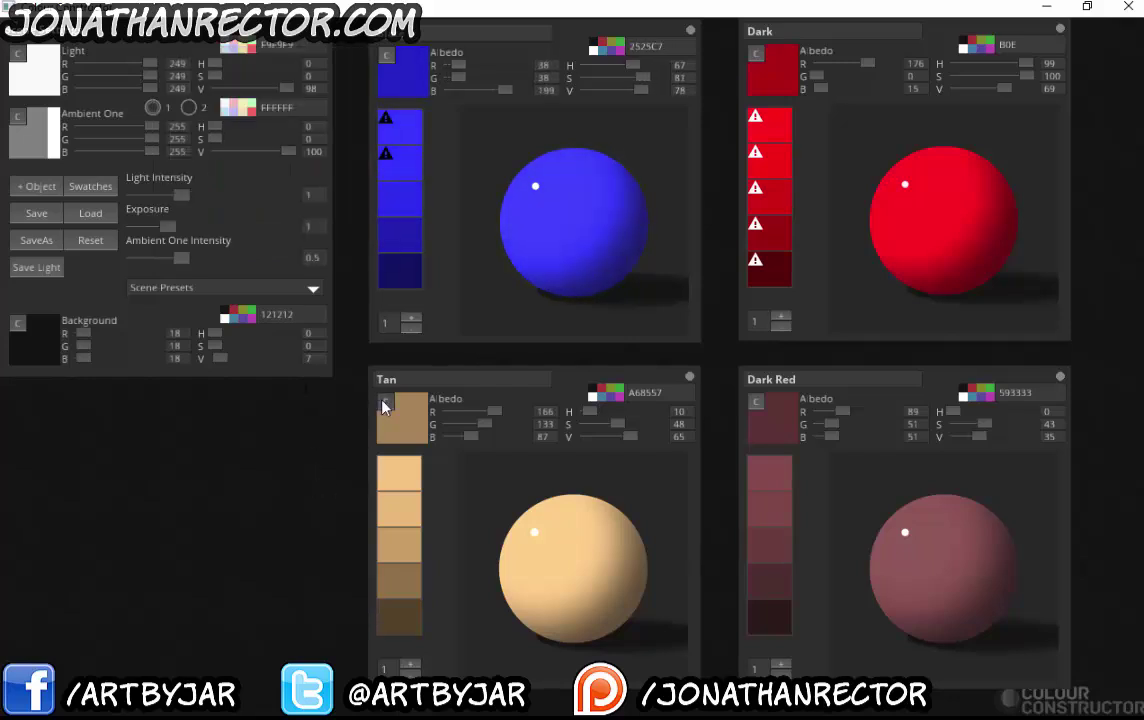
{"action": "left_click", "coordinate": [385, 401]}
{"action": "left_click", "coordinate": [95, 441]}
Set the Dark Red object's albedo to yellow with RGB 205, 182, 16
{"action": "left_click", "coordinate": [757, 404]}
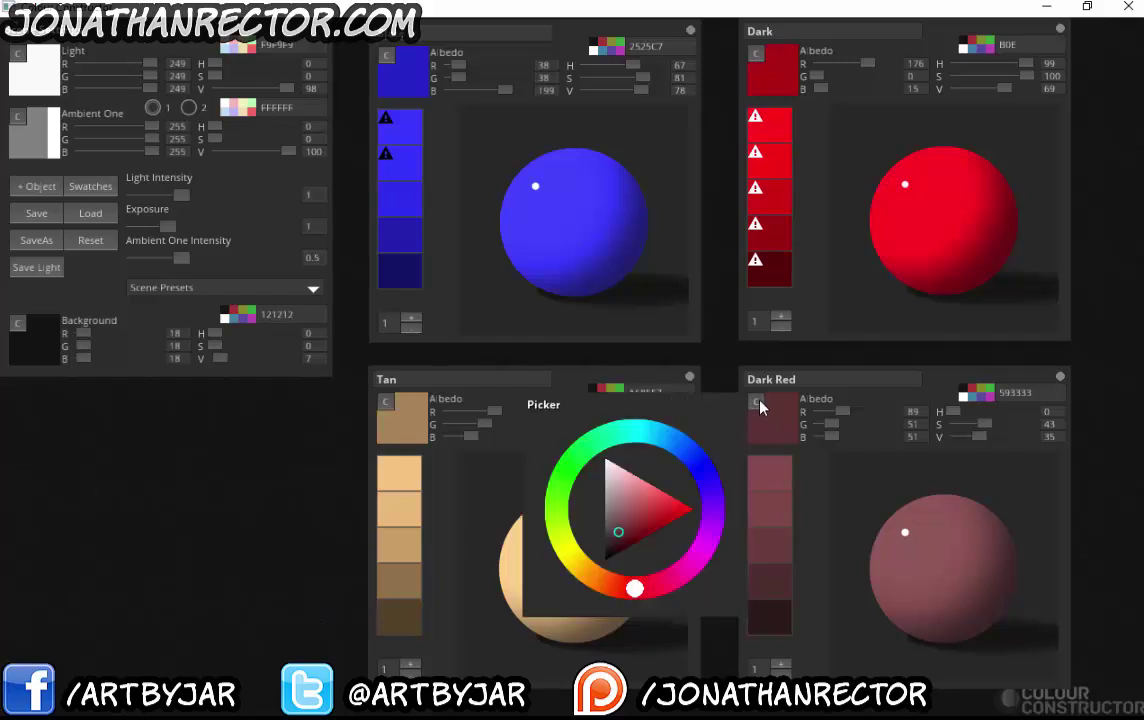
{"action": "left_click", "coordinate": [571, 557]}
{"action": "left_click", "coordinate": [683, 510]}
{"action": "mouse_move", "coordinate": [685, 513]}
{"action": "left_mouse_down"}
{"action": "mouse_move", "coordinate": [668, 527]}
{"action": "mouse_move", "coordinate": [677, 521]}
{"action": "left_mouse_up"}
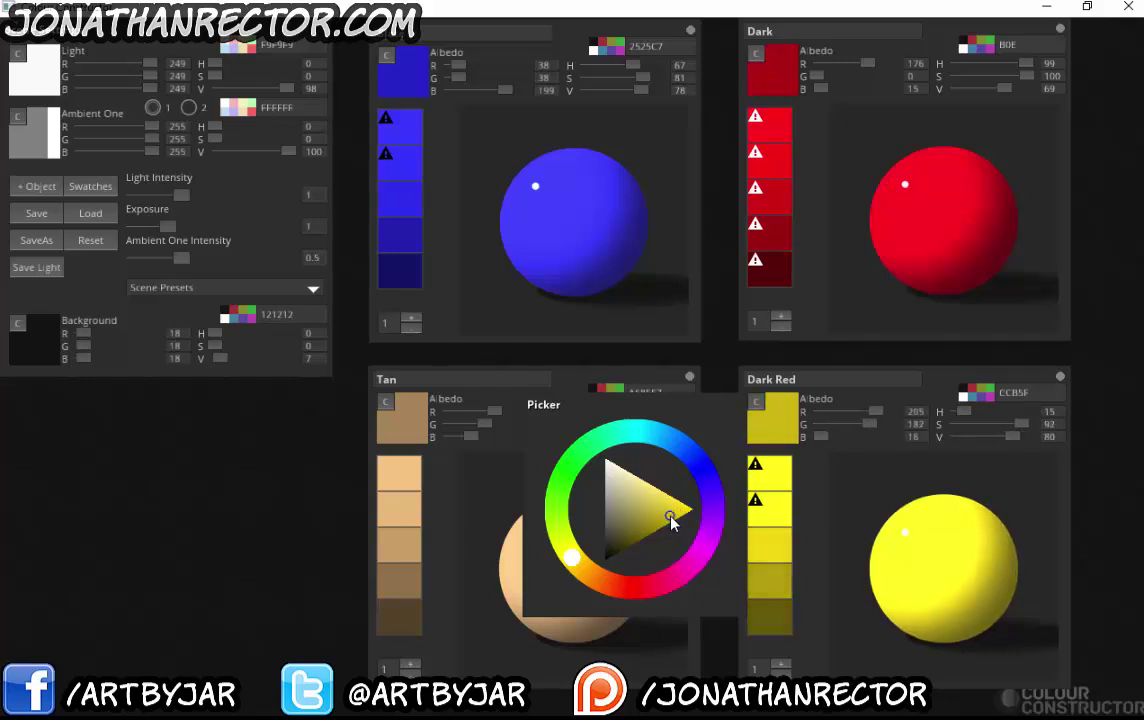
{"action": "left_click", "coordinate": [238, 498]}
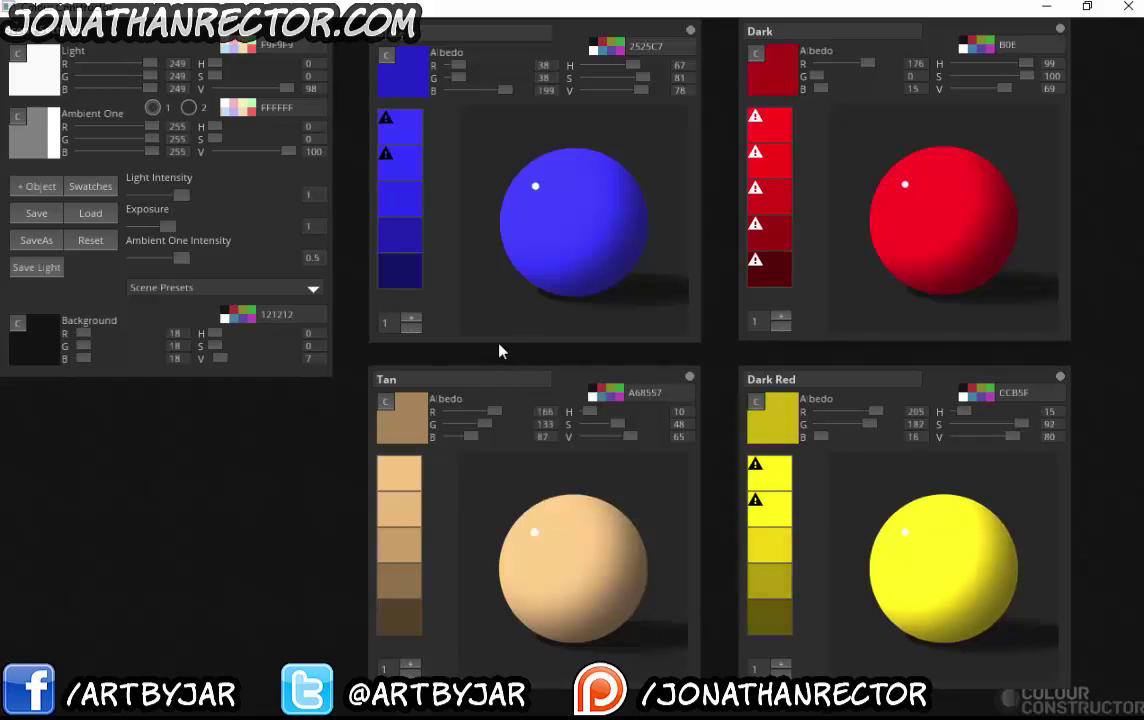
Change the preview shape of the Slate and Dark objects to the cube, number 2
{"action": "left_click", "coordinate": [409, 319]}
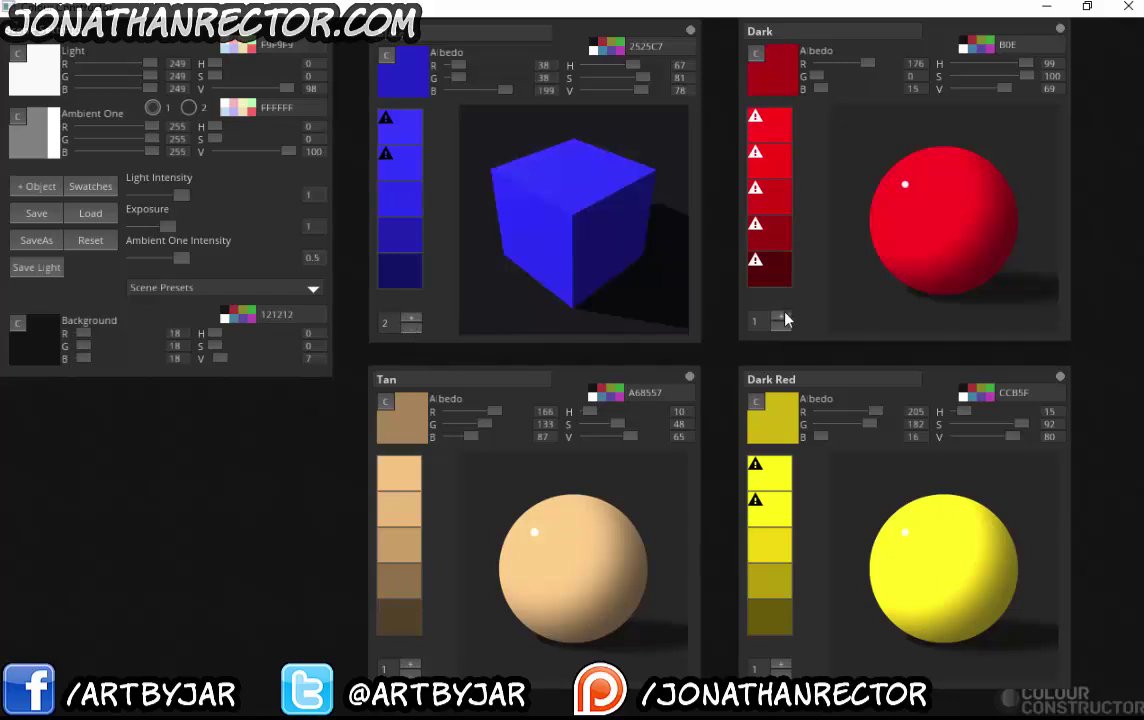
{"action": "left_click", "coordinate": [781, 318]}
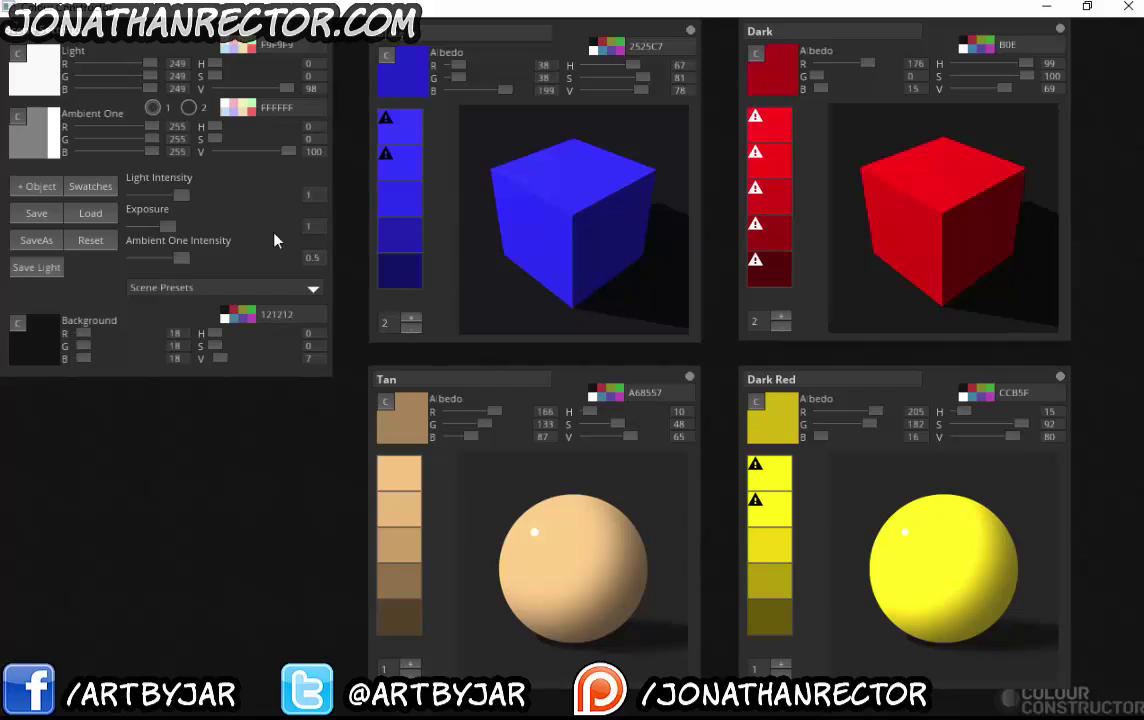
Try to tint the main light yellow by shifting only its hue
{"action": "left_click", "coordinate": [28, 55]}
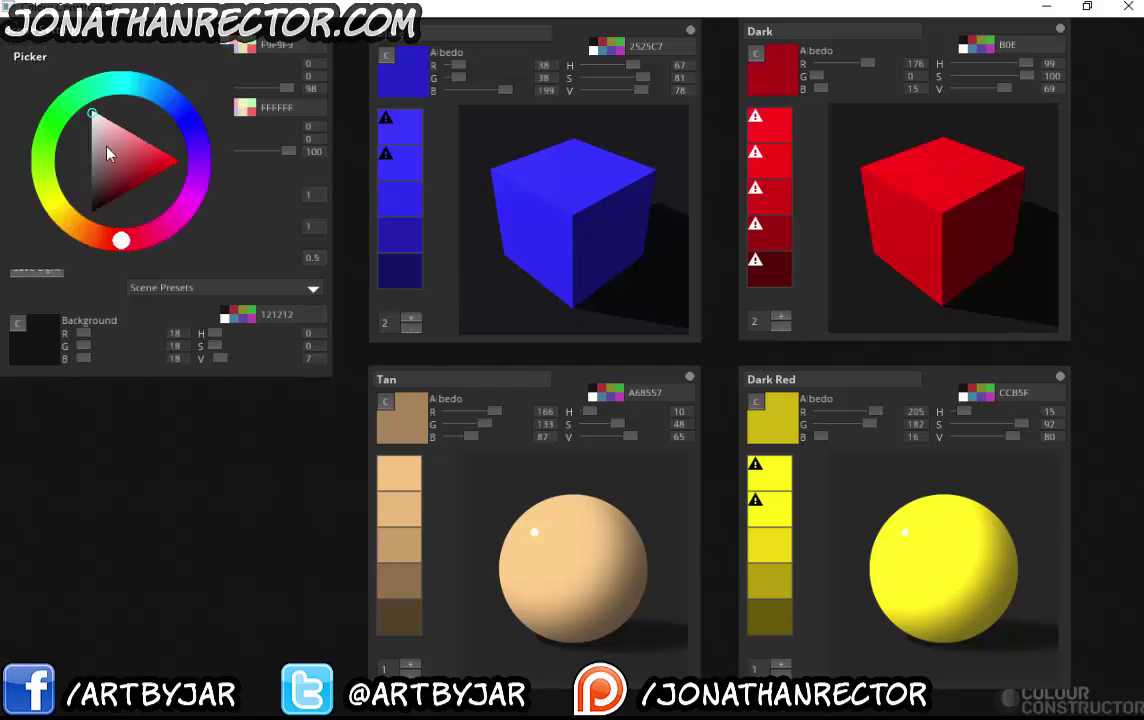
{"action": "left_click", "coordinate": [57, 208]}
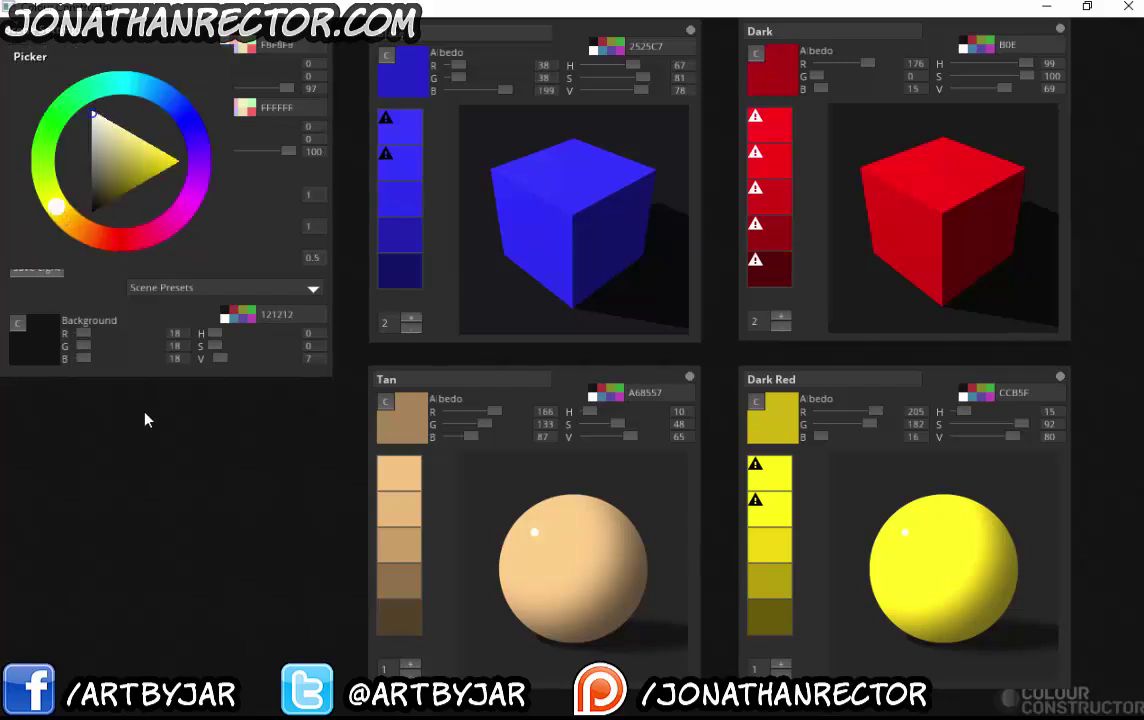
{"action": "left_click", "coordinate": [144, 405]}
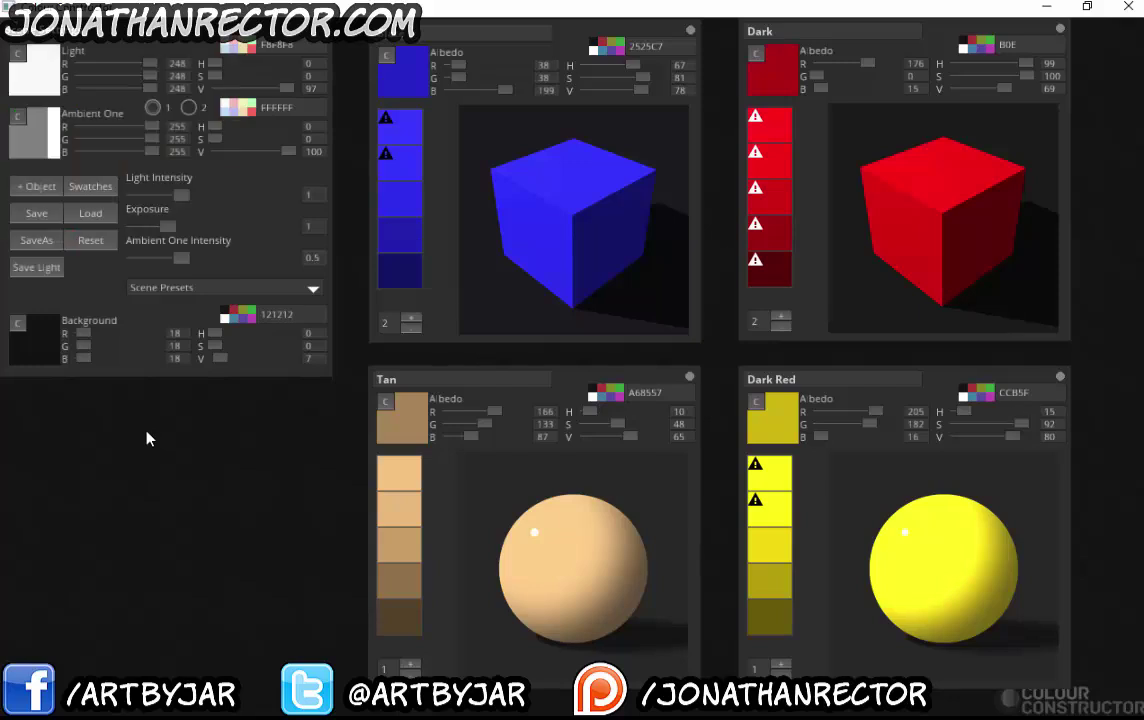
Set the Ambient One colour to a fully saturated yellow-orange at full brightness
{"action": "left_click", "coordinate": [22, 120]}
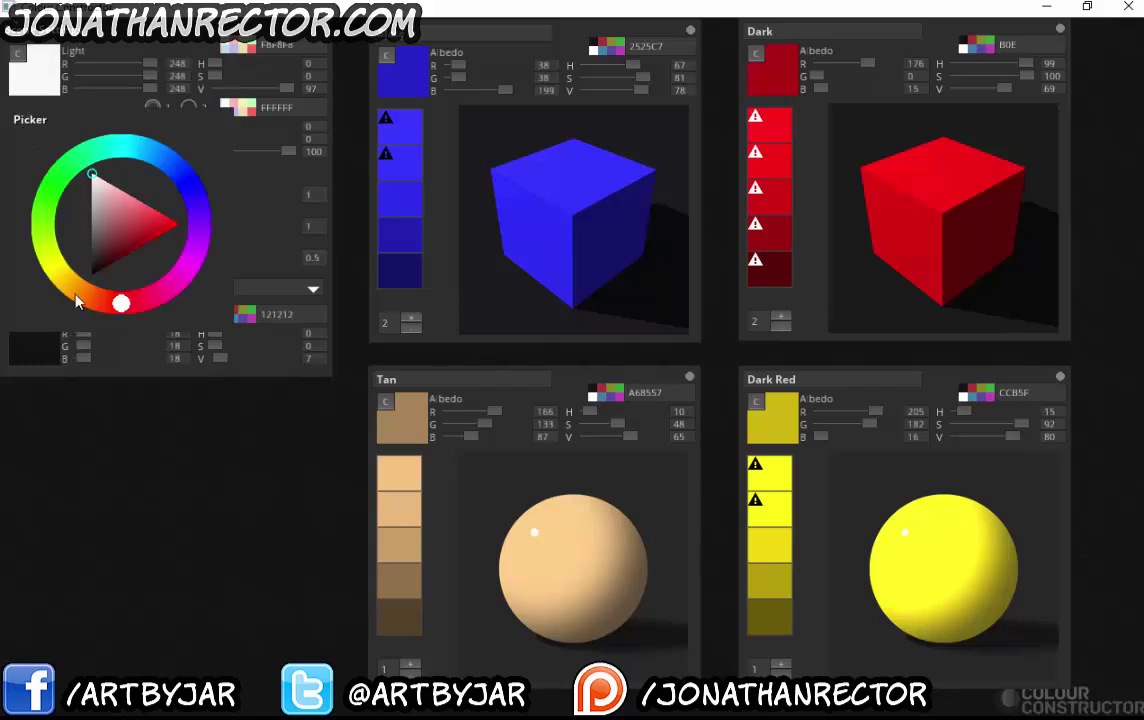
{"action": "left_click", "coordinate": [72, 290]}
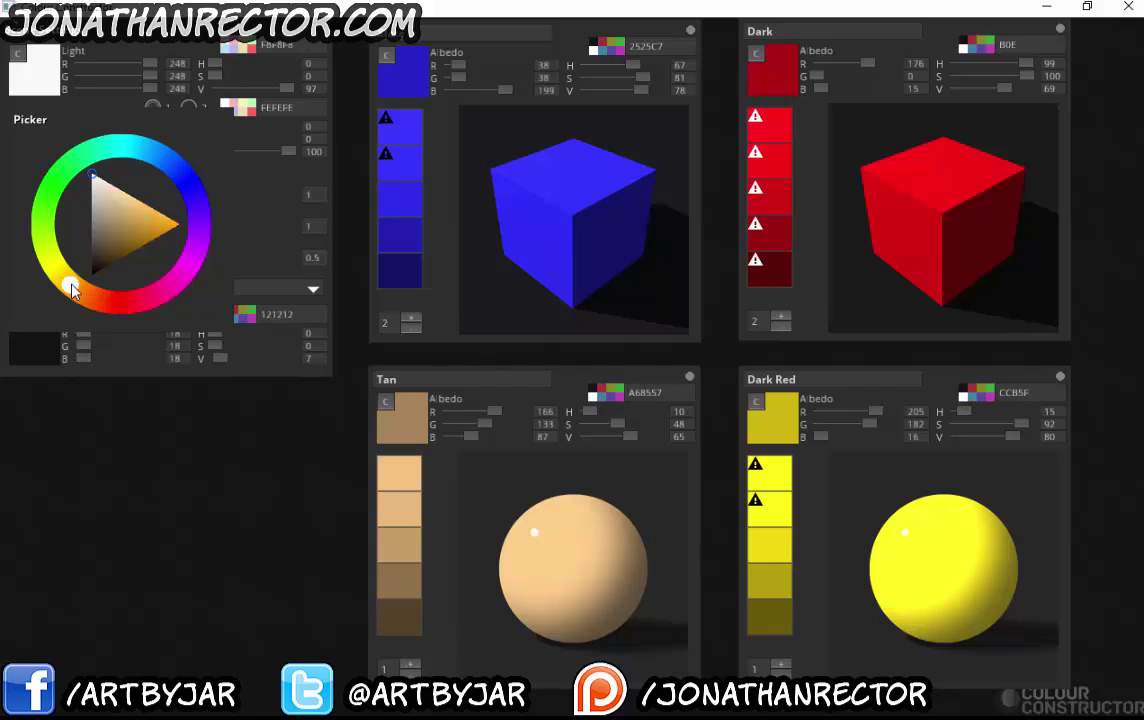
{"action": "mouse_move", "coordinate": [96, 178]}
{"action": "left_mouse_down"}
{"action": "mouse_move", "coordinate": [112, 232]}
{"action": "mouse_move", "coordinate": [160, 213]}
{"action": "mouse_move", "coordinate": [163, 188]}
{"action": "mouse_move", "coordinate": [185, 211]}
{"action": "left_mouse_up"}
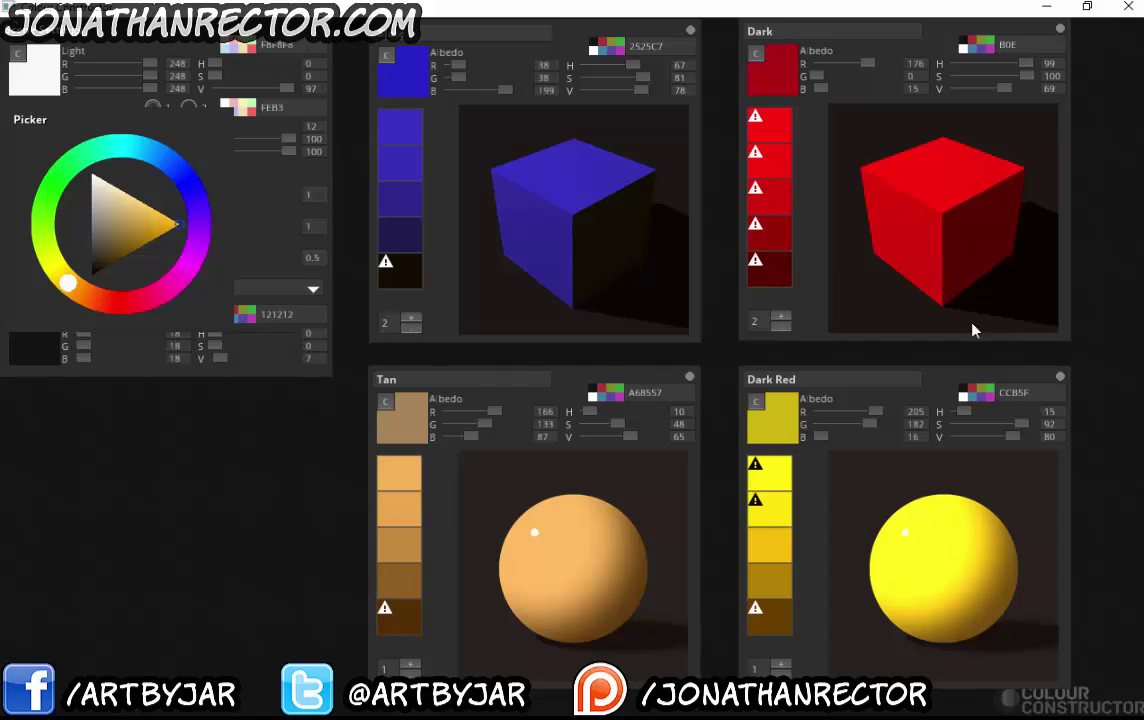
Change the Ambient One colour to green, hex 30E086
{"action": "left_click_drag", "start_coordinate": [152, 242], "coordinate": [150, 219]}
{"action": "mouse_move", "coordinate": [50, 252]}
{"action": "left_mouse_down"}
{"action": "mouse_move", "coordinate": [45, 228]}
{"action": "mouse_move", "coordinate": [70, 186]}
{"action": "mouse_move", "coordinate": [92, 175]}
{"action": "left_mouse_up"}
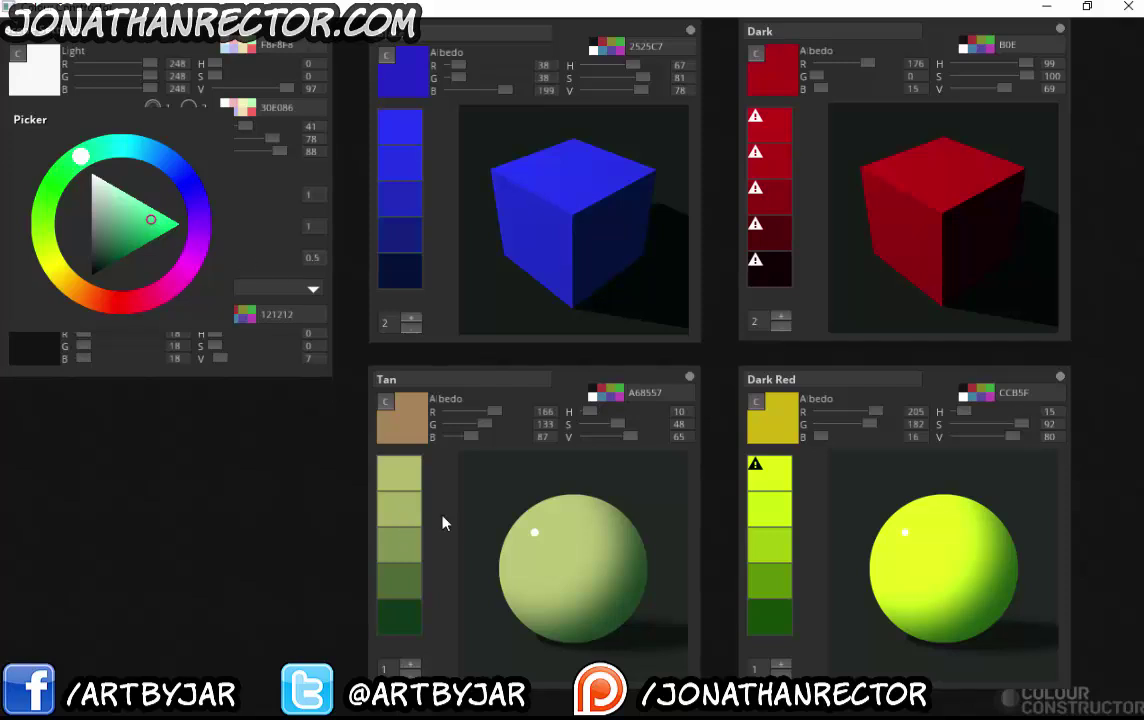
{"action": "left_click", "coordinate": [200, 472]}
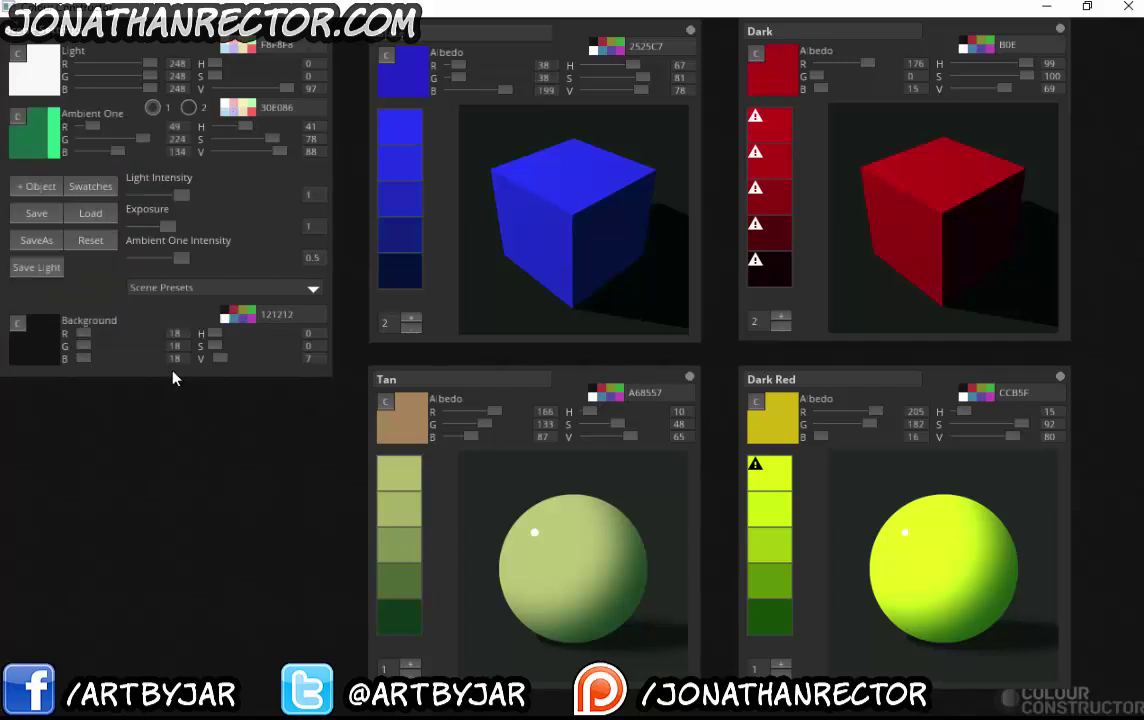
{"action": "left_click", "coordinate": [18, 57]}
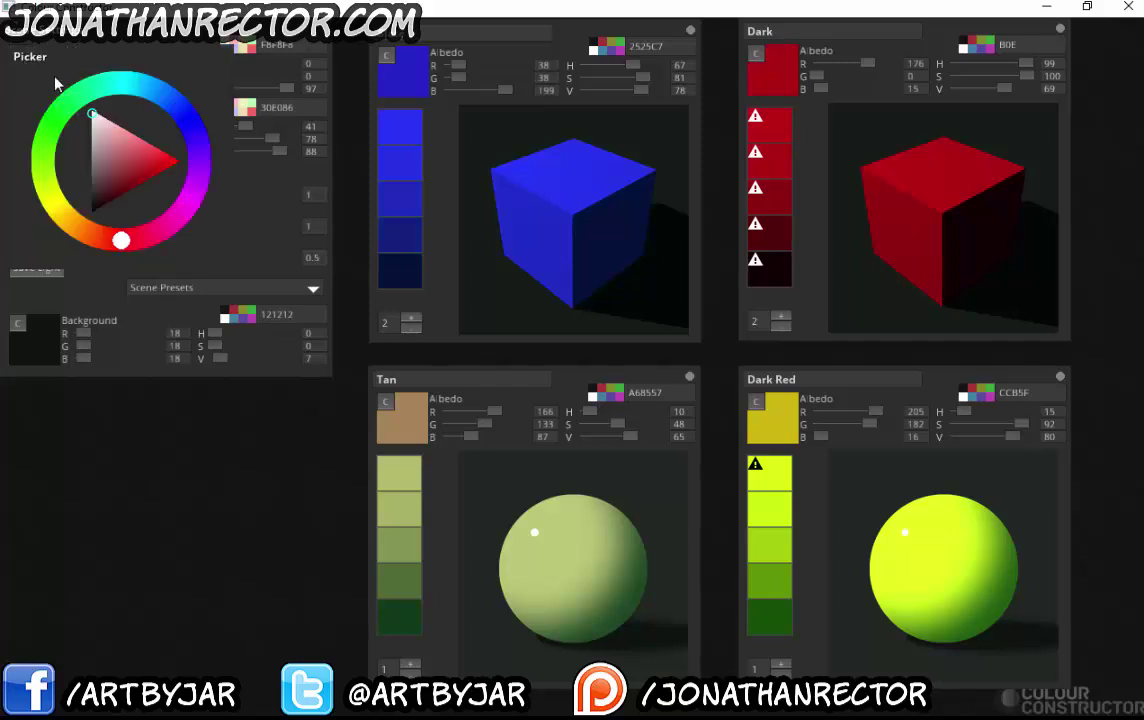
{"action": "left_click", "coordinate": [176, 468]}
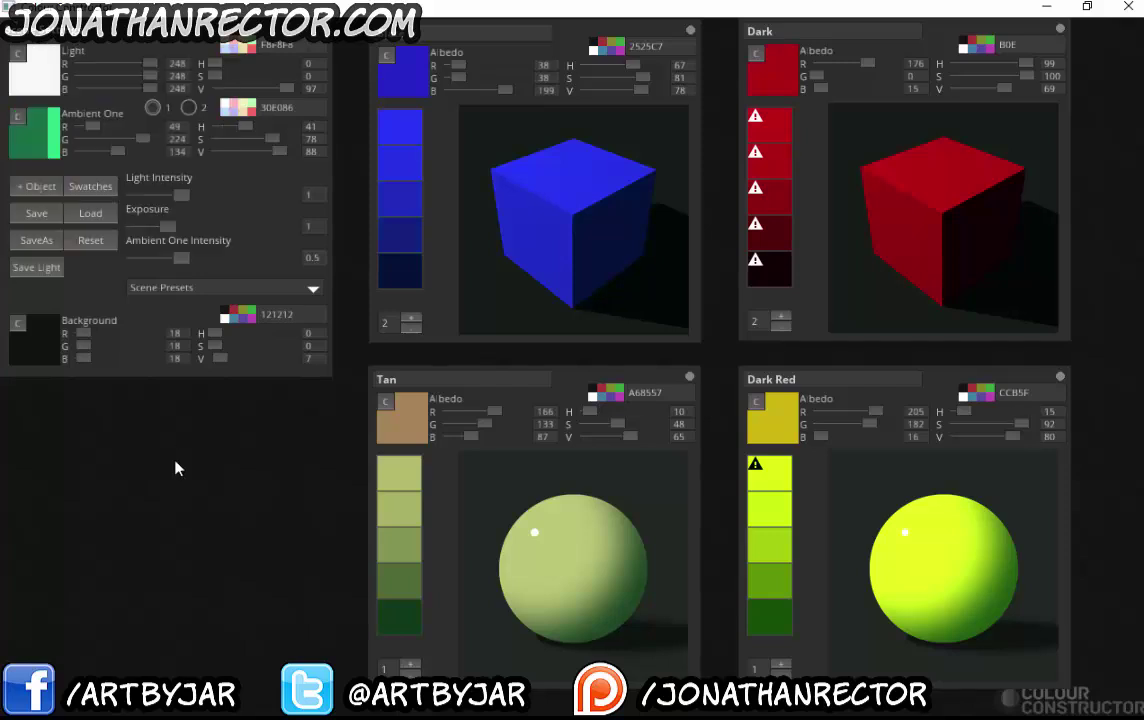
Apply the SunSet scene preset to the lighting
{"action": "left_click", "coordinate": [188, 290]}
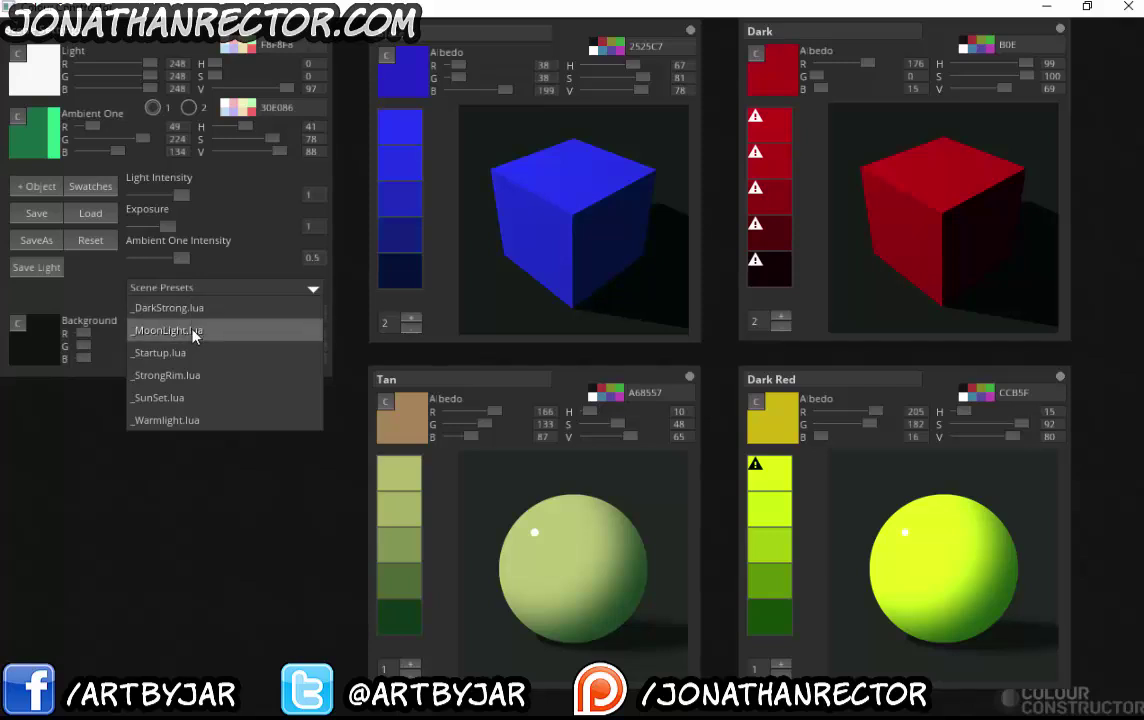
{"action": "left_click", "coordinate": [197, 399]}
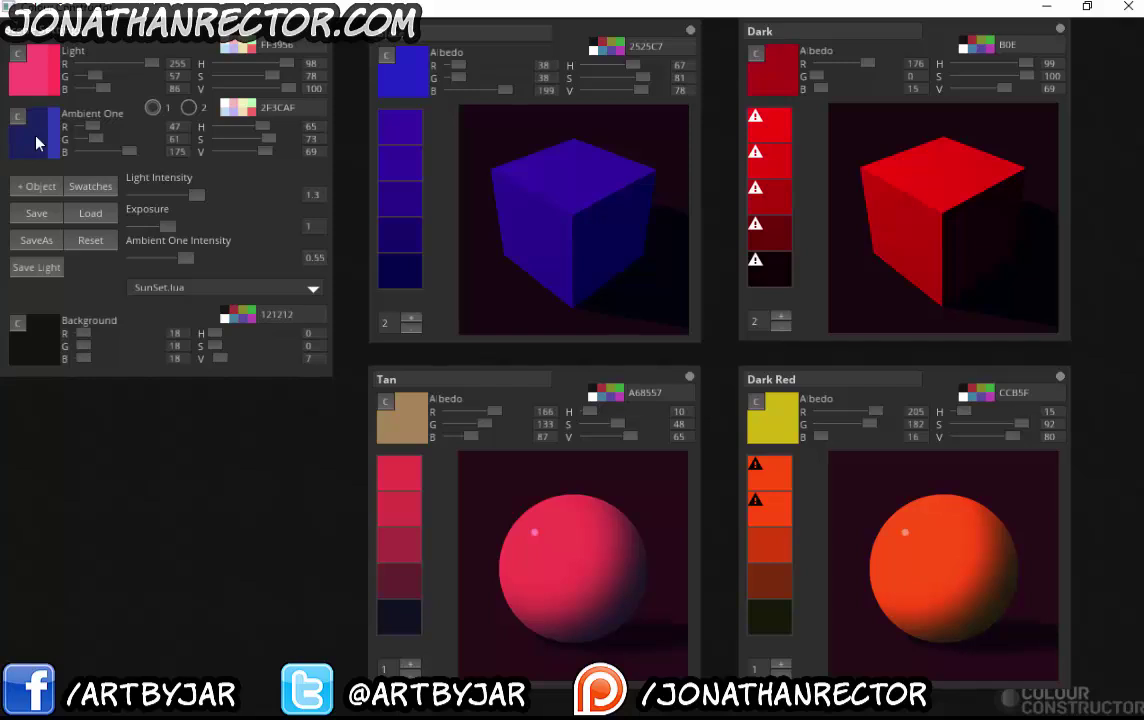
Set the scene background colour to light blue, hex 76B2D1
{"action": "left_click", "coordinate": [22, 335]}
{"action": "left_click", "coordinate": [90, 385]}
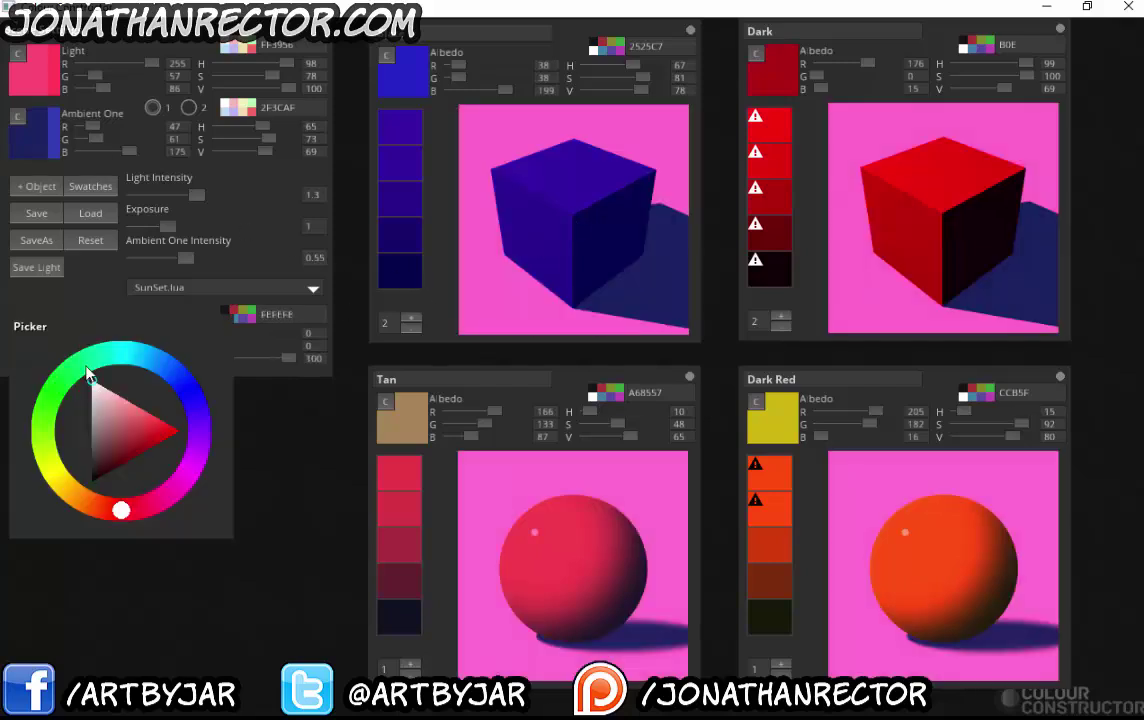
{"action": "mouse_move", "coordinate": [89, 378]}
{"action": "left_mouse_down"}
{"action": "mouse_move", "coordinate": [84, 434]}
{"action": "mouse_move", "coordinate": [91, 411]}
{"action": "mouse_move", "coordinate": [140, 442]}
{"action": "mouse_move", "coordinate": [148, 409]}
{"action": "mouse_move", "coordinate": [112, 405]}
{"action": "mouse_move", "coordinate": [115, 452]}
{"action": "left_mouse_up"}
{"action": "left_click", "coordinate": [125, 352]}
{"action": "mouse_move", "coordinate": [160, 381]}
{"action": "left_mouse_down"}
{"action": "mouse_move", "coordinate": [176, 375]}
{"action": "mouse_move", "coordinate": [158, 358]}
{"action": "left_mouse_up"}
{"action": "left_click", "coordinate": [124, 411]}
{"action": "left_click", "coordinate": [124, 415]}
{"action": "left_click", "coordinate": [262, 469]}
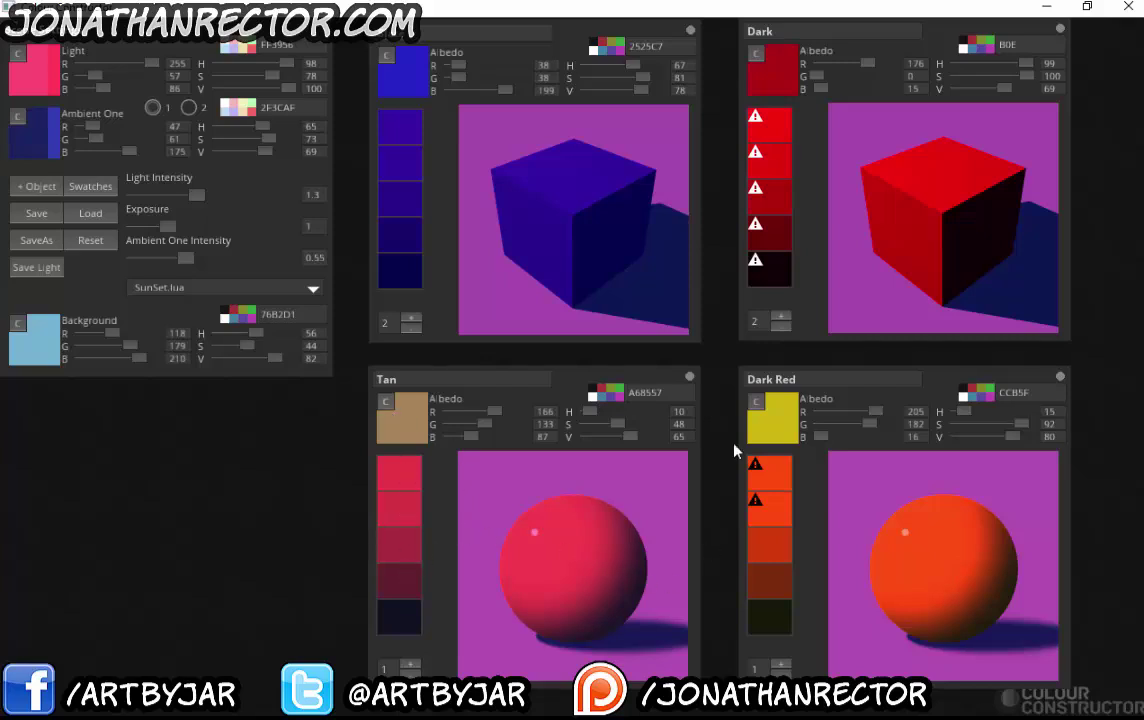
Set light intensity to 1.05, exposure to 1.21 and Ambient One intensity to 0.7, and raise the Slate albedo's red value to 103
{"action": "left_click_drag", "start_coordinate": [196, 205], "coordinate": [206, 273]}
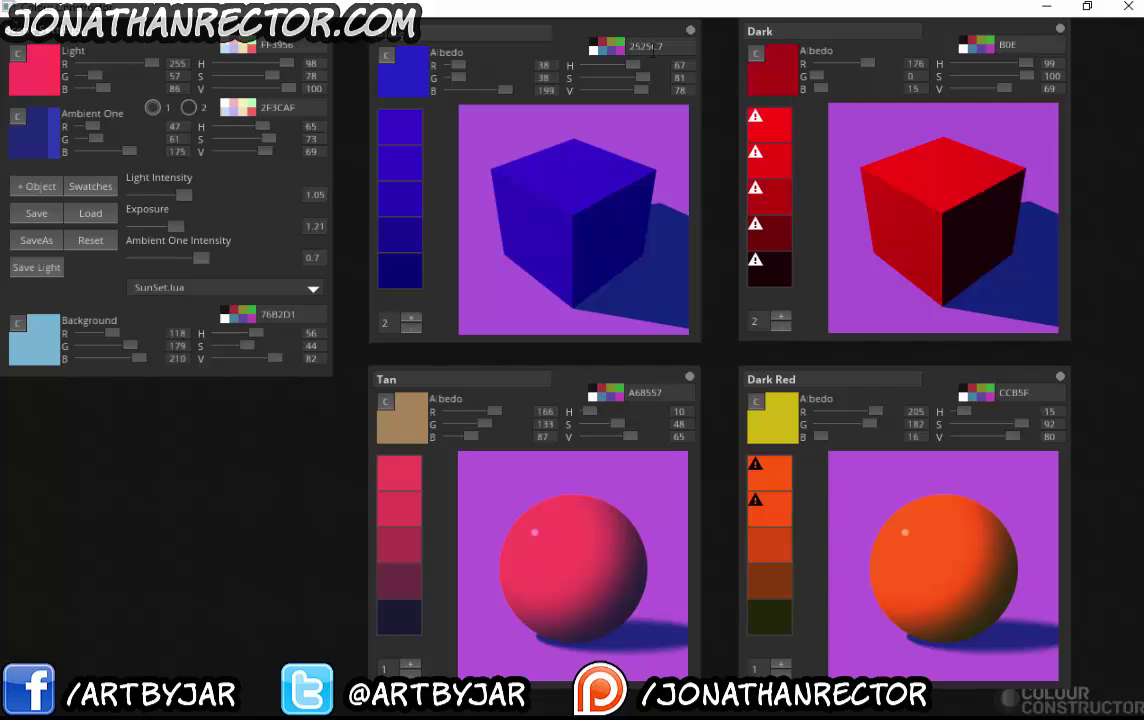
{"action": "mouse_move", "coordinate": [460, 66]}
{"action": "left_mouse_down"}
{"action": "mouse_move", "coordinate": [489, 74]}
{"action": "mouse_move", "coordinate": [479, 78]}
{"action": "left_mouse_up"}
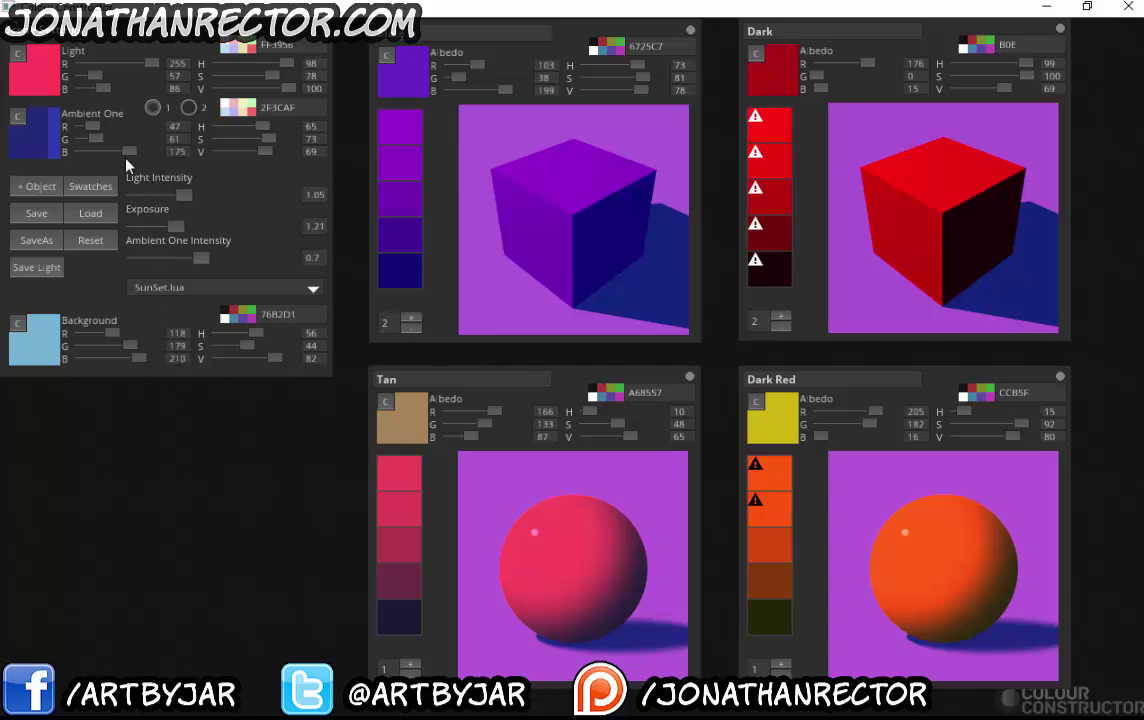
Display the Swatches palette in the empty area below the scene settings with three swatches per object
{"action": "left_click", "coordinate": [90, 186]}
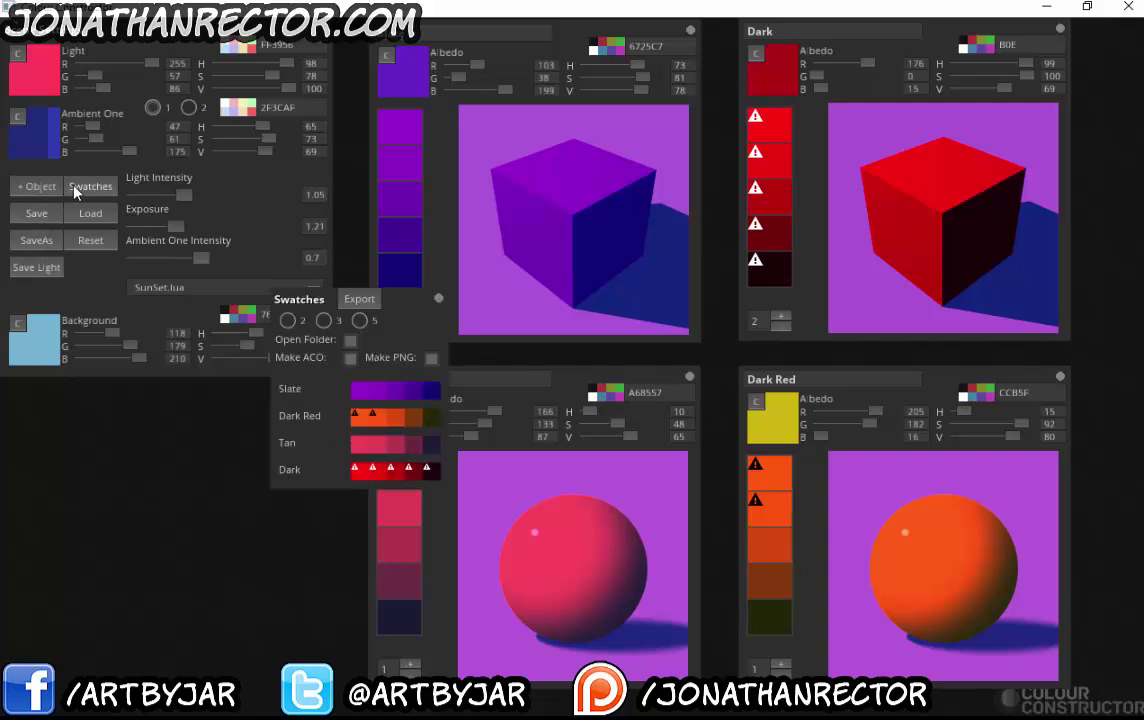
{"action": "left_click_drag", "start_coordinate": [402, 305], "coordinate": [278, 404]}
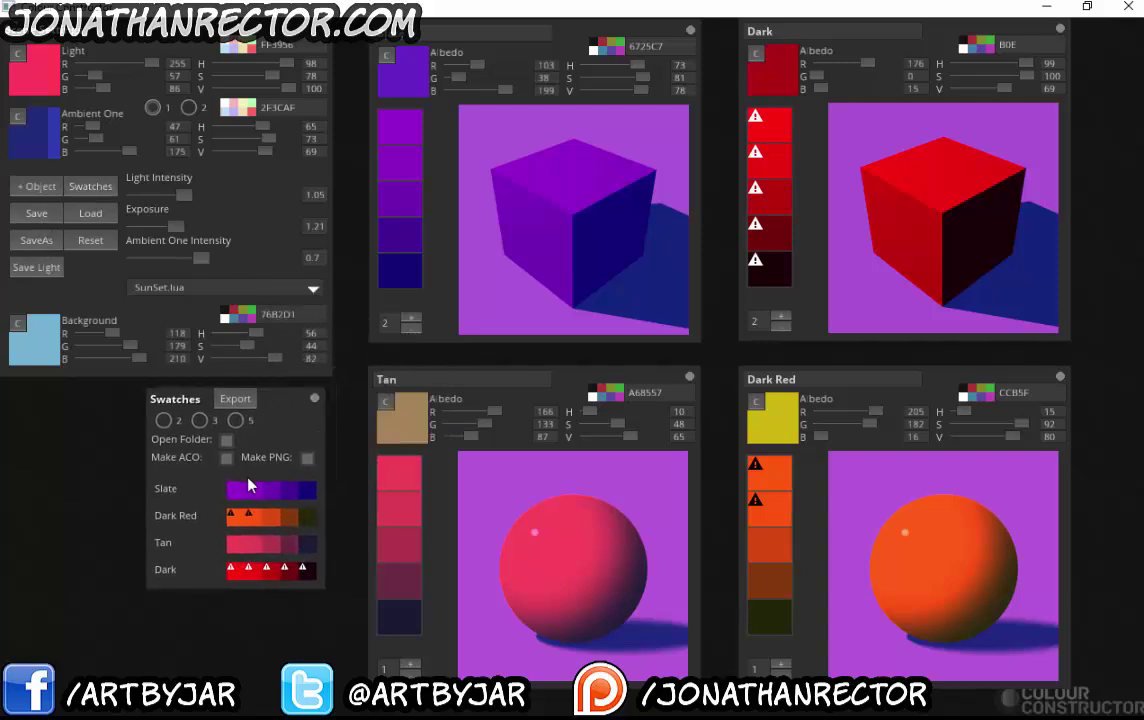
{"action": "left_click", "coordinate": [200, 420]}
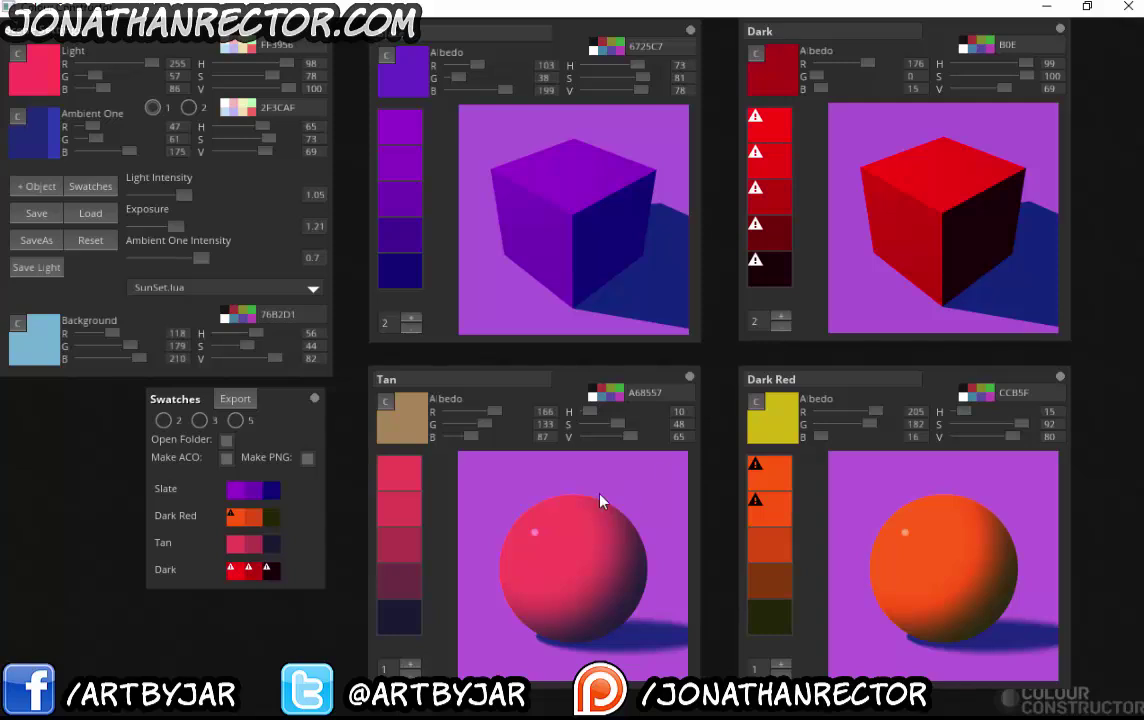
Apply the Warmlight scene preset to the lighting
{"action": "left_click", "coordinate": [175, 285]}
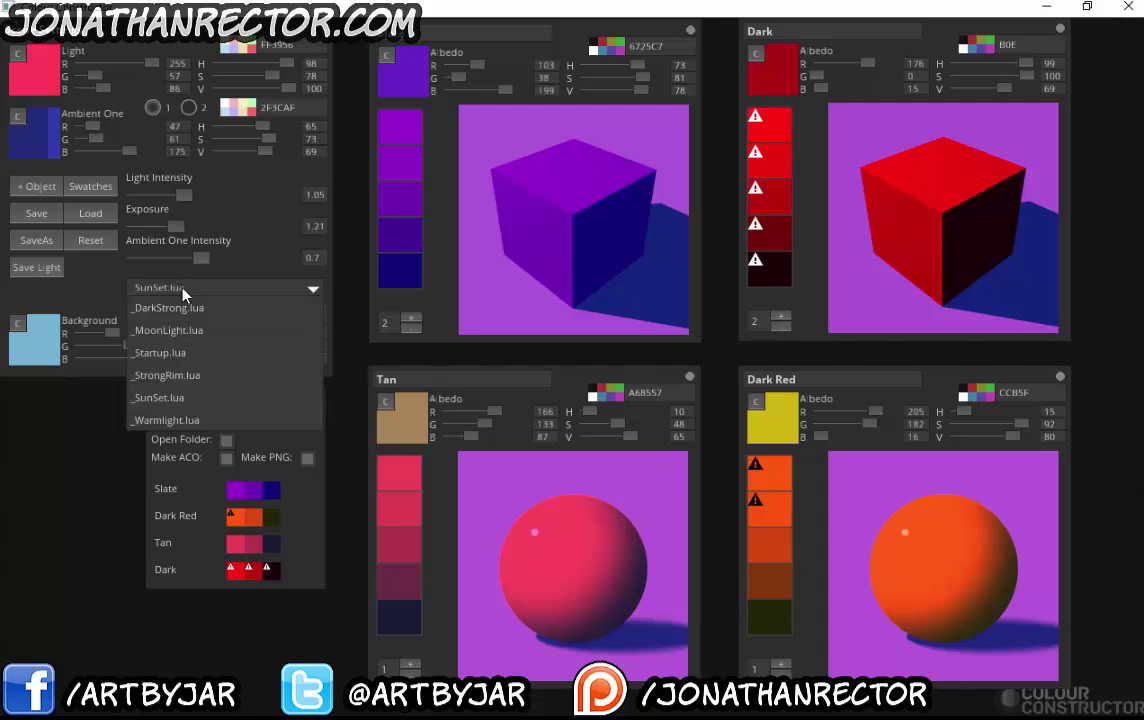
{"action": "left_click", "coordinate": [207, 419]}
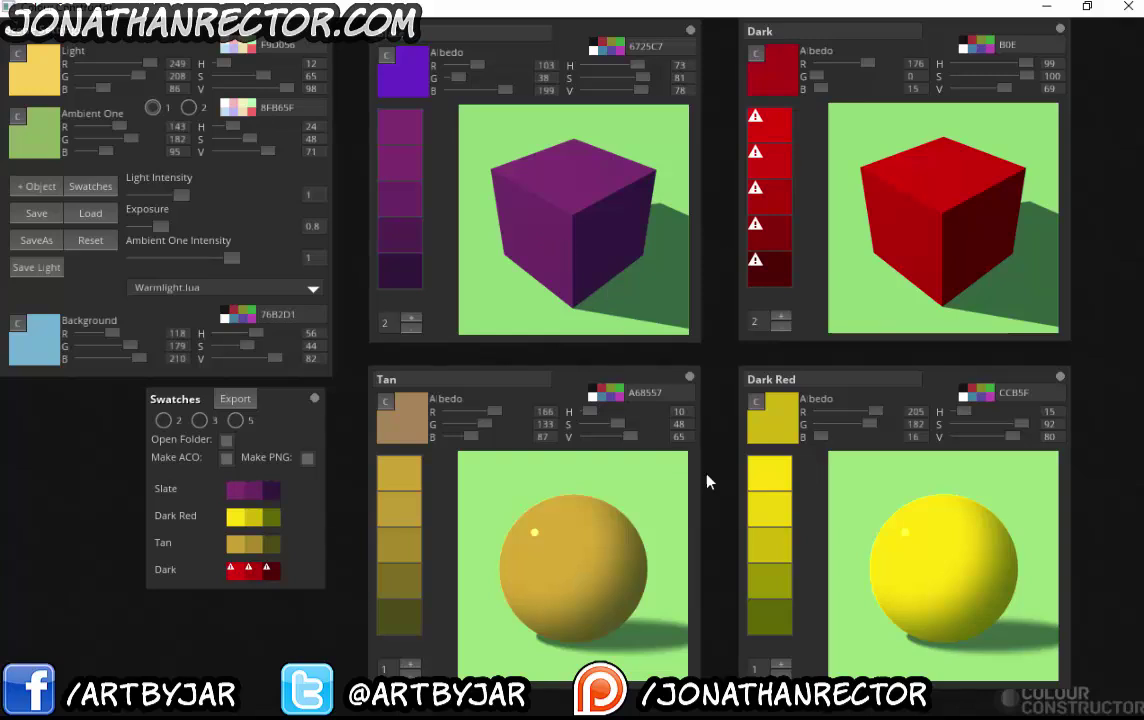
Change the scene background to a light purple, hex E1ACEF
{"action": "left_click", "coordinate": [18, 324]}
{"action": "left_click_drag", "start_coordinate": [121, 402], "coordinate": [88, 396]}
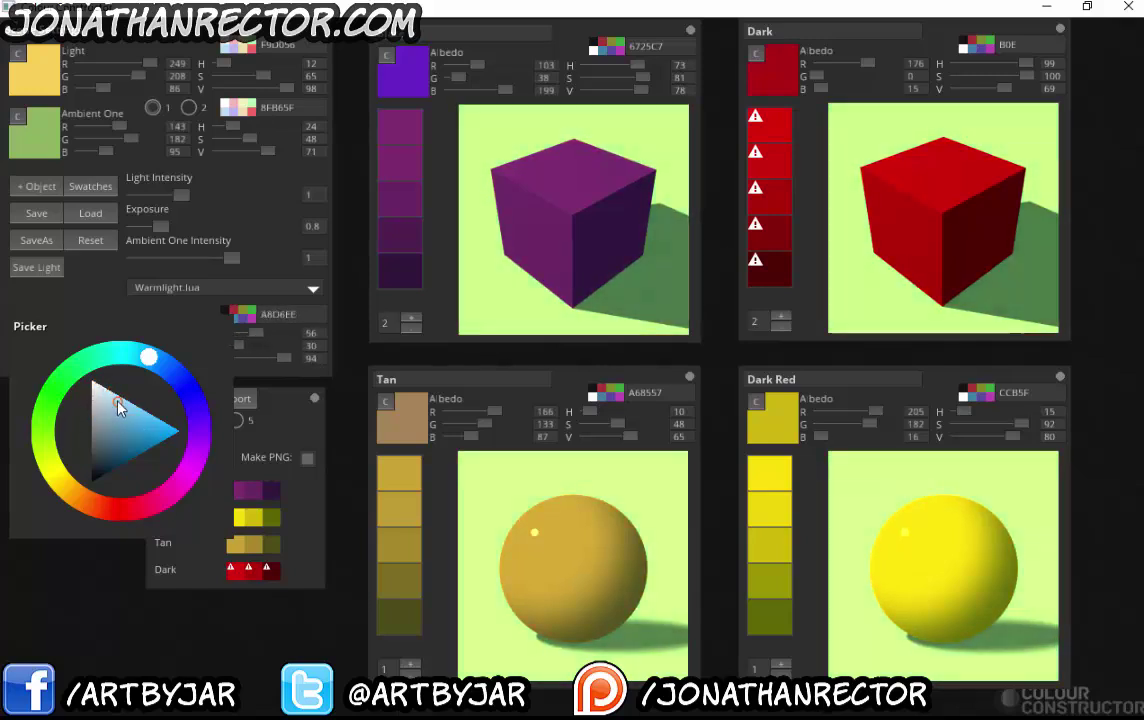
{"action": "mouse_move", "coordinate": [70, 345]}
{"action": "left_mouse_down"}
{"action": "mouse_move", "coordinate": [67, 388]}
{"action": "mouse_move", "coordinate": [95, 500]}
{"action": "mouse_move", "coordinate": [190, 478]}
{"action": "mouse_move", "coordinate": [195, 455]}
{"action": "left_mouse_up"}
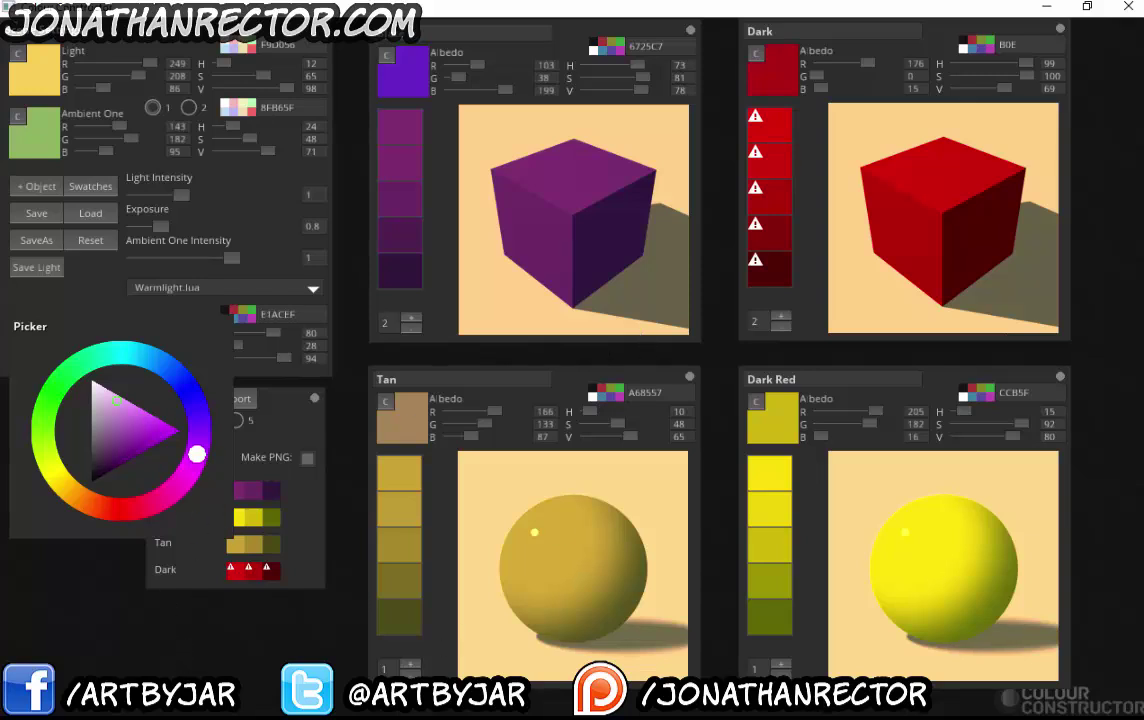
{"action": "left_click", "coordinate": [213, 600]}
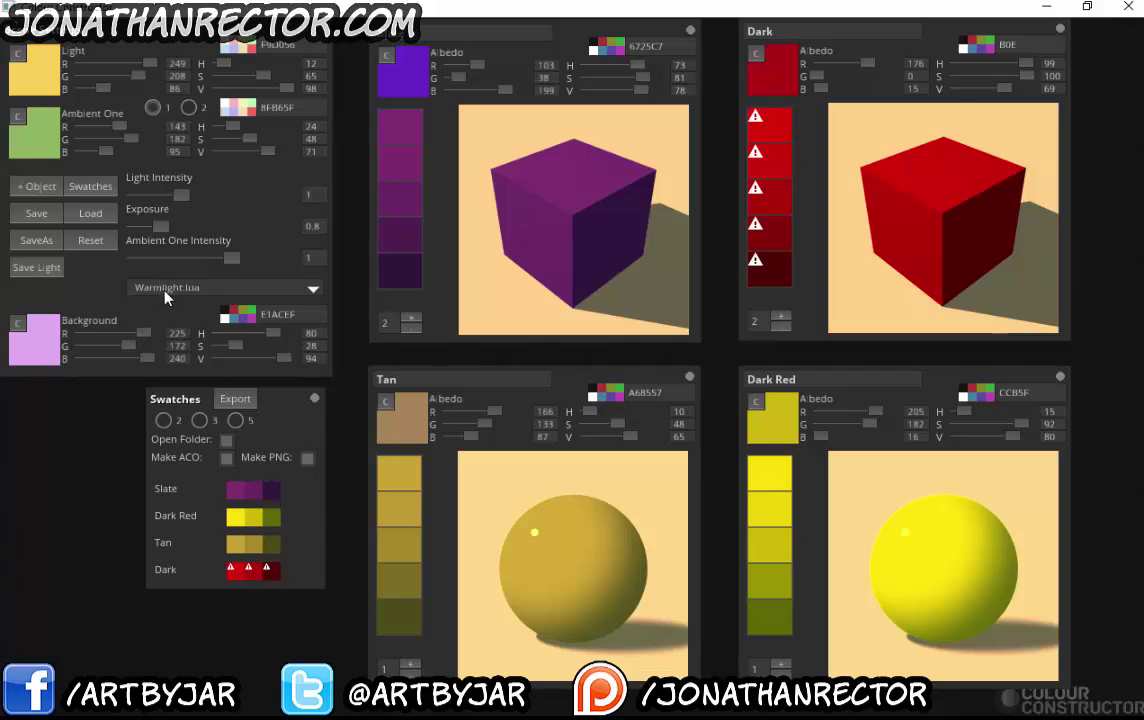
Enable the second light and recolour the scene lighting: Light Two pure blue, Ambient One red and the main light off-white FEFAEF
{"action": "left_click", "coordinate": [189, 108]}
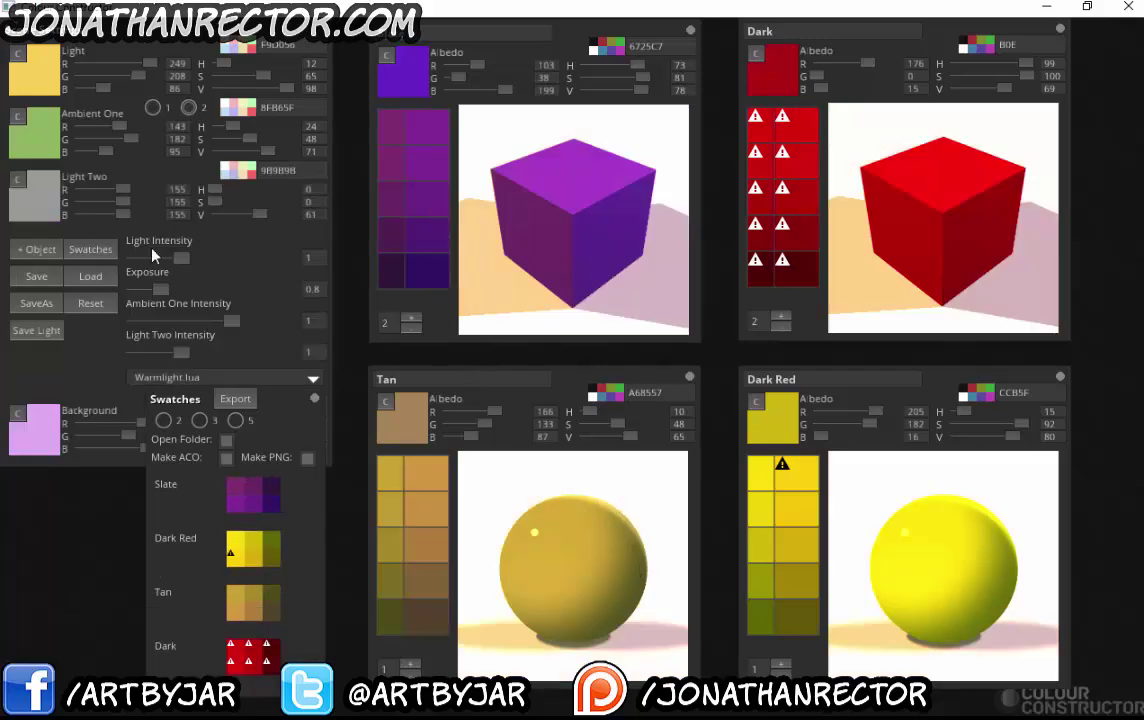
{"action": "left_click", "coordinate": [30, 185]}
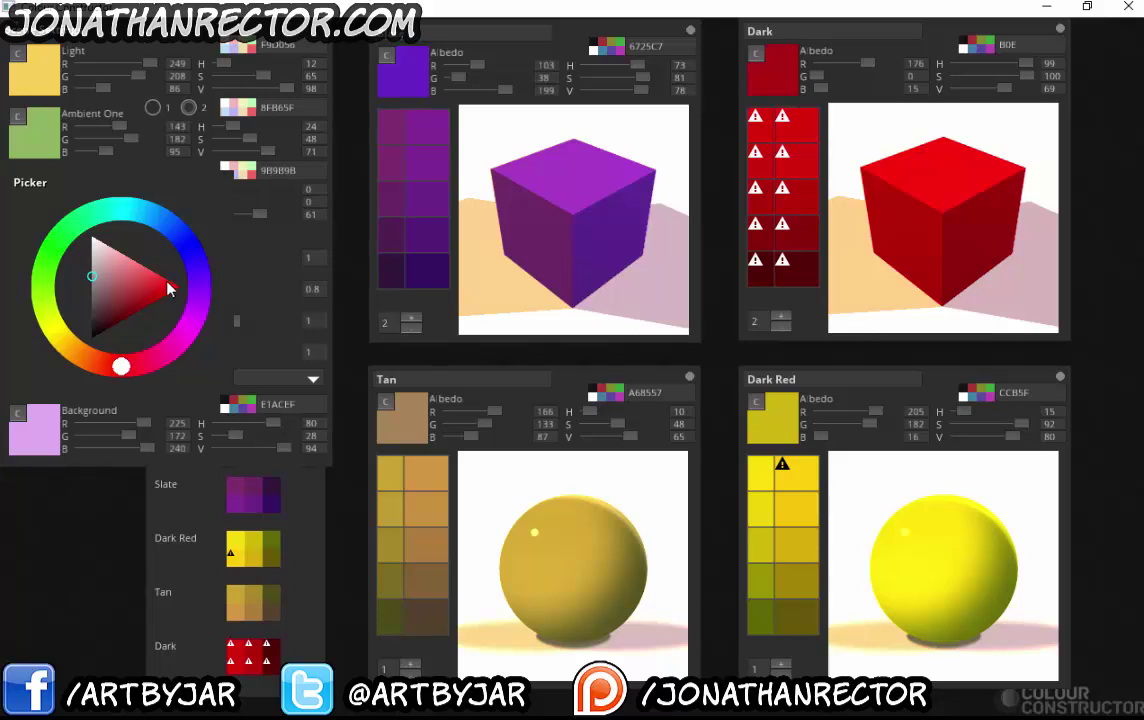
{"action": "mouse_move", "coordinate": [188, 314]}
{"action": "left_mouse_down"}
{"action": "mouse_move", "coordinate": [190, 338]}
{"action": "mouse_move", "coordinate": [179, 299]}
{"action": "mouse_move", "coordinate": [157, 296]}
{"action": "mouse_move", "coordinate": [176, 298]}
{"action": "mouse_move", "coordinate": [161, 300]}
{"action": "mouse_move", "coordinate": [160, 314]}
{"action": "mouse_move", "coordinate": [166, 305]}
{"action": "left_mouse_up"}
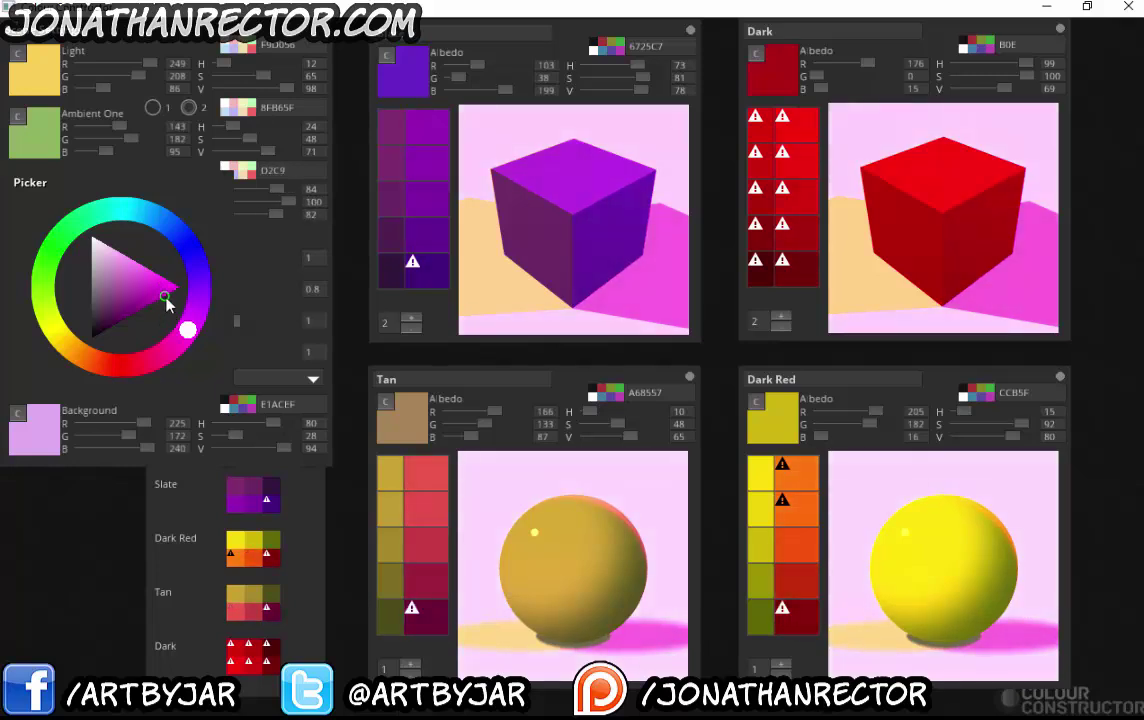
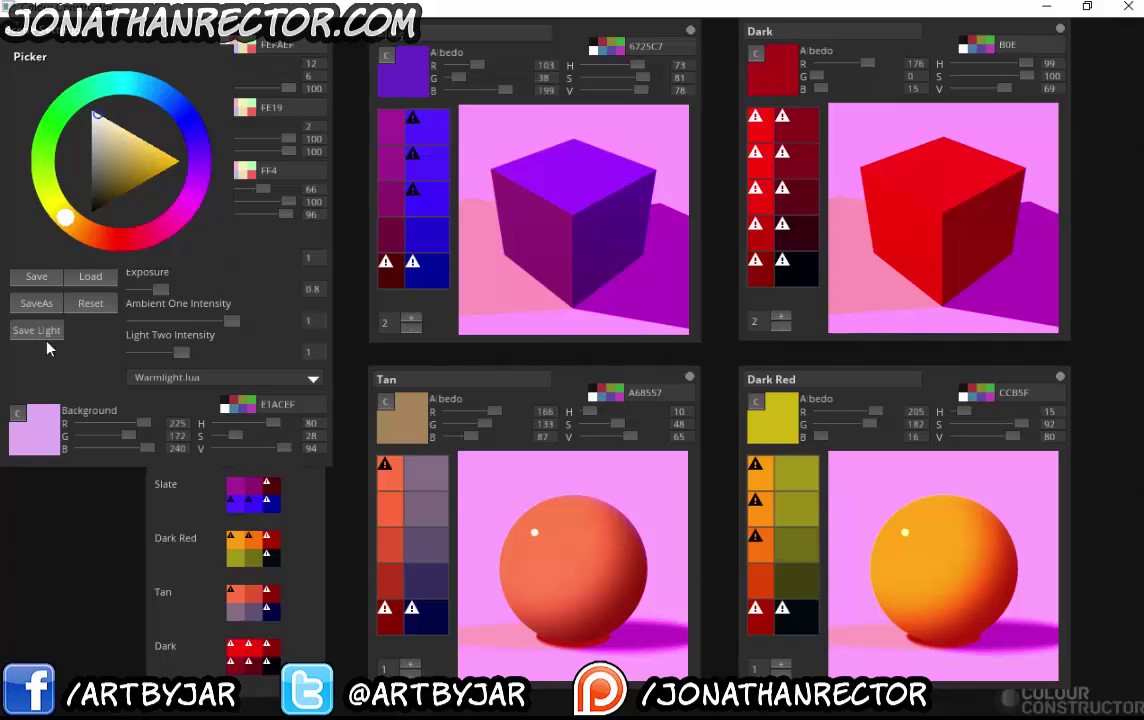
{"action": "left_click", "coordinate": [77, 531]}
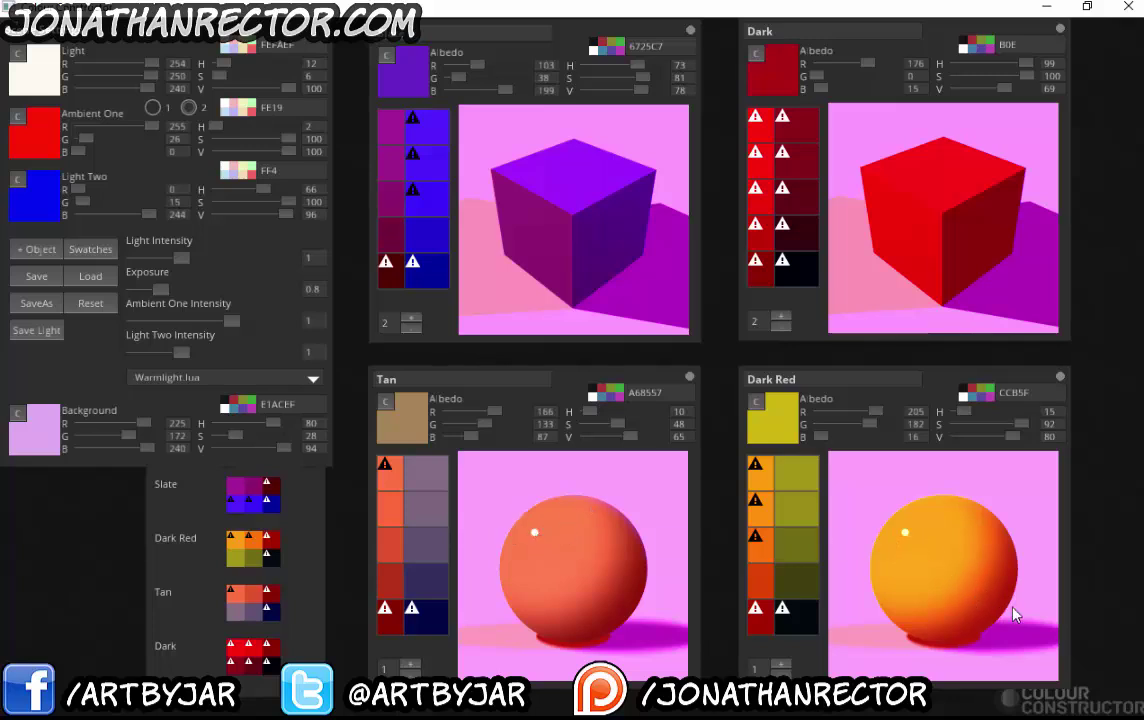
Switch the Dark and Slate object previews from cubes to spheres
{"action": "left_click", "coordinate": [782, 326]}
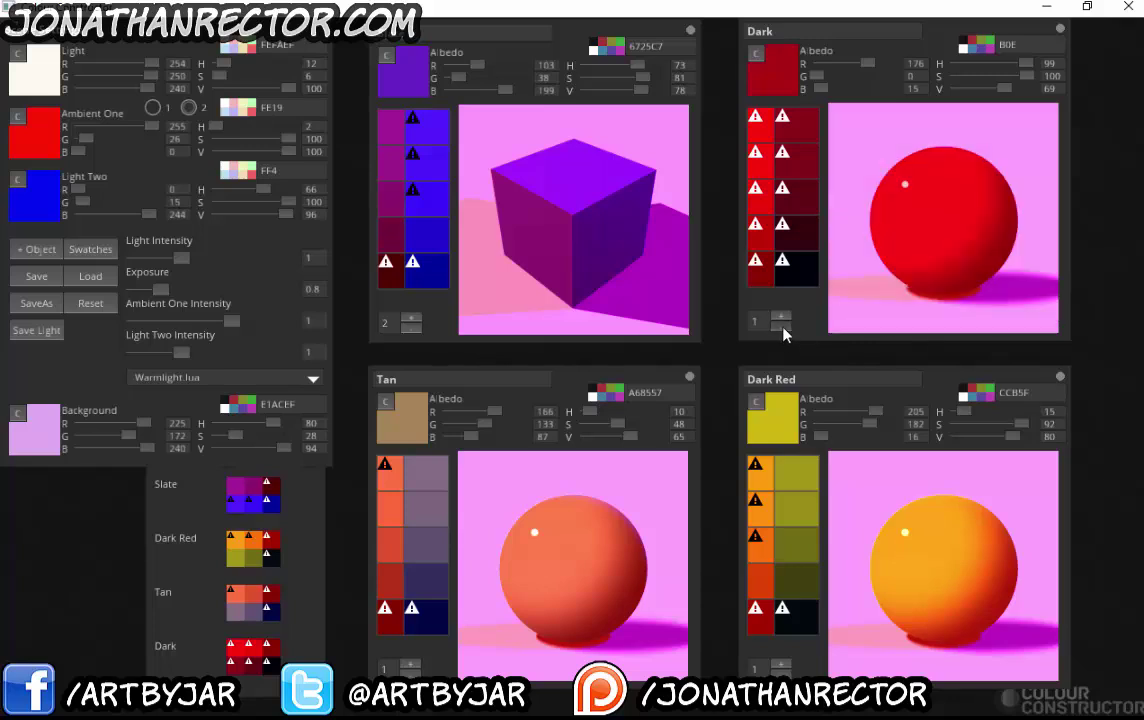
{"action": "left_click", "coordinate": [409, 328]}
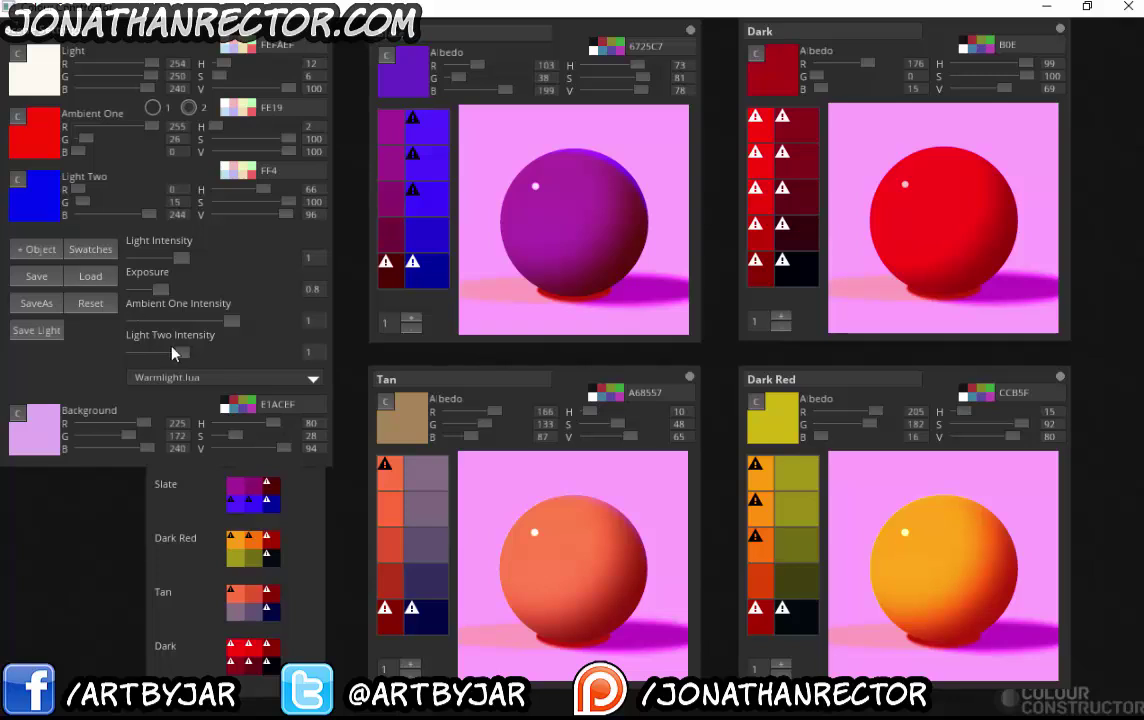
Set Light Two intensity to 3, exposure to 0.99 and light intensity to 1.07
{"action": "left_click_drag", "start_coordinate": [188, 360], "coordinate": [318, 358]}
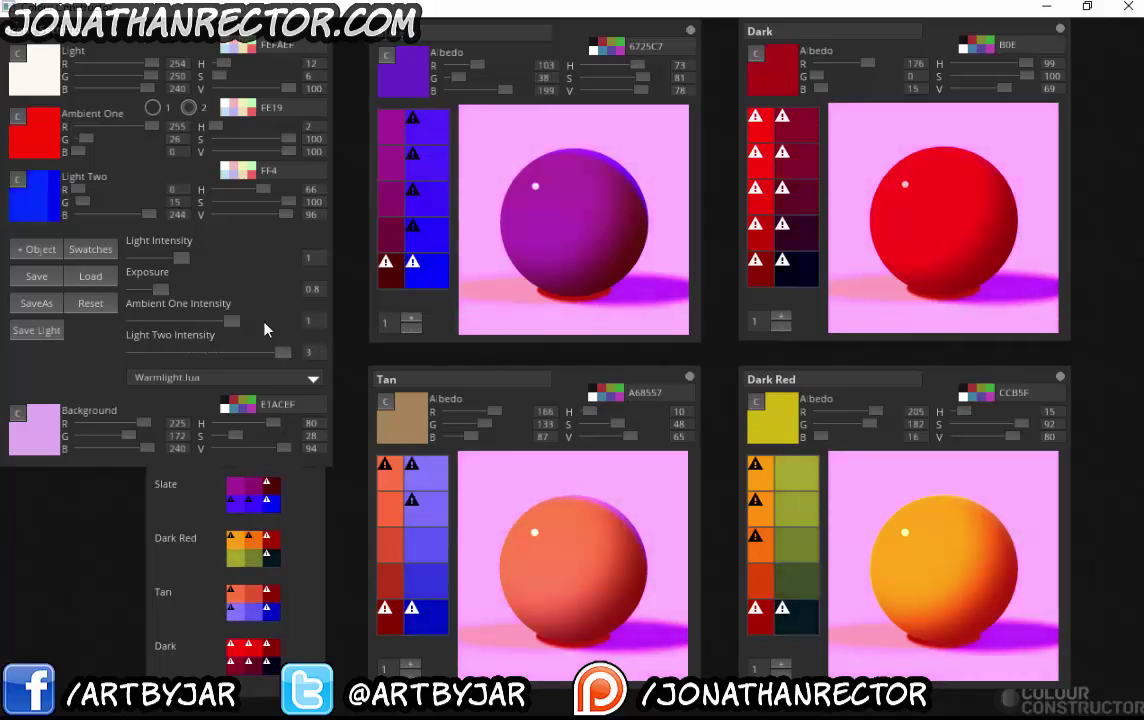
{"action": "mouse_move", "coordinate": [240, 323]}
{"action": "left_mouse_down"}
{"action": "mouse_move", "coordinate": [272, 324]}
{"action": "mouse_move", "coordinate": [198, 326]}
{"action": "mouse_move", "coordinate": [233, 326]}
{"action": "left_mouse_up"}
{"action": "left_click_drag", "start_coordinate": [182, 297], "coordinate": [184, 262]}
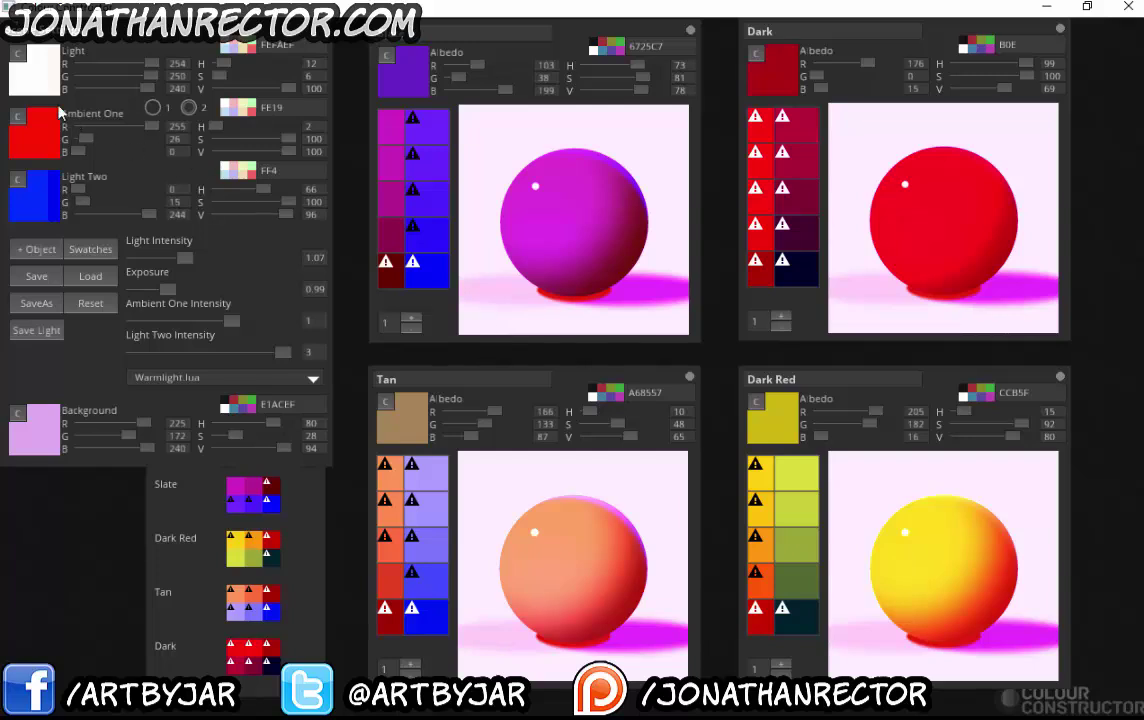
Try blue and red hues for the main light, and settle on a muted yellow, hex BCB87A
{"action": "left_click", "coordinate": [27, 62]}
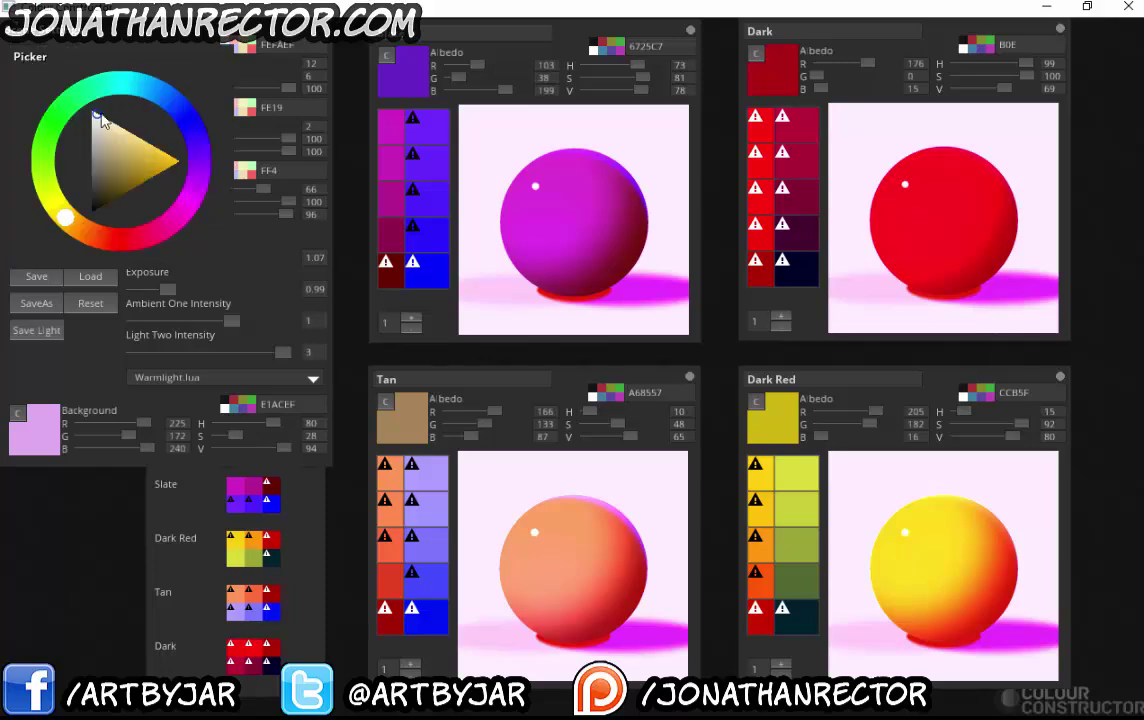
{"action": "left_click", "coordinate": [158, 97]}
{"action": "left_click", "coordinate": [127, 164]}
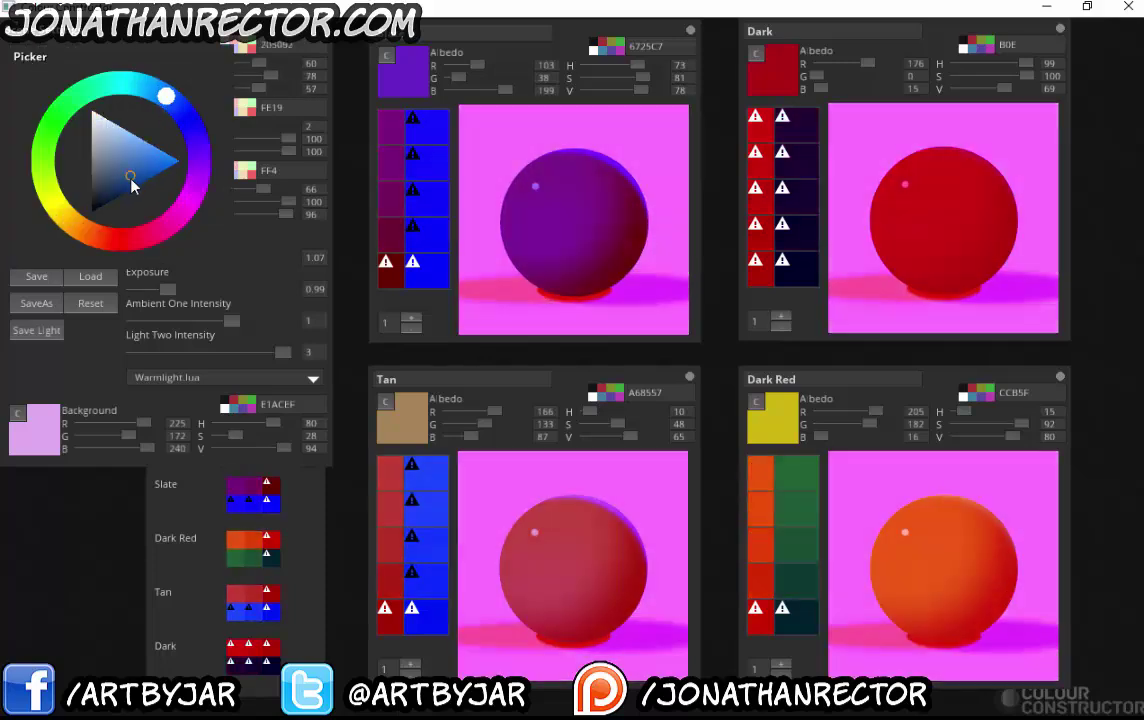
{"action": "mouse_move", "coordinate": [196, 178]}
{"action": "left_mouse_down"}
{"action": "mouse_move", "coordinate": [184, 210]}
{"action": "mouse_move", "coordinate": [110, 240]}
{"action": "mouse_move", "coordinate": [80, 229]}
{"action": "mouse_move", "coordinate": [112, 240]}
{"action": "left_mouse_up"}
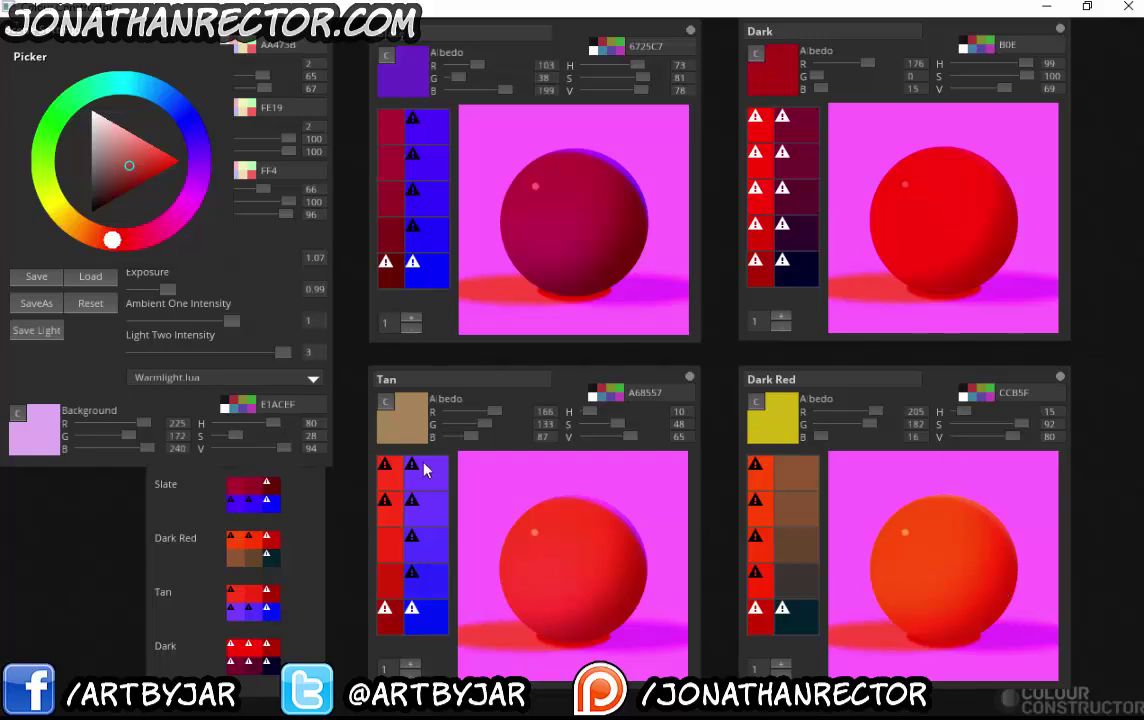
{"action": "left_click_drag", "start_coordinate": [81, 190], "coordinate": [56, 205]}
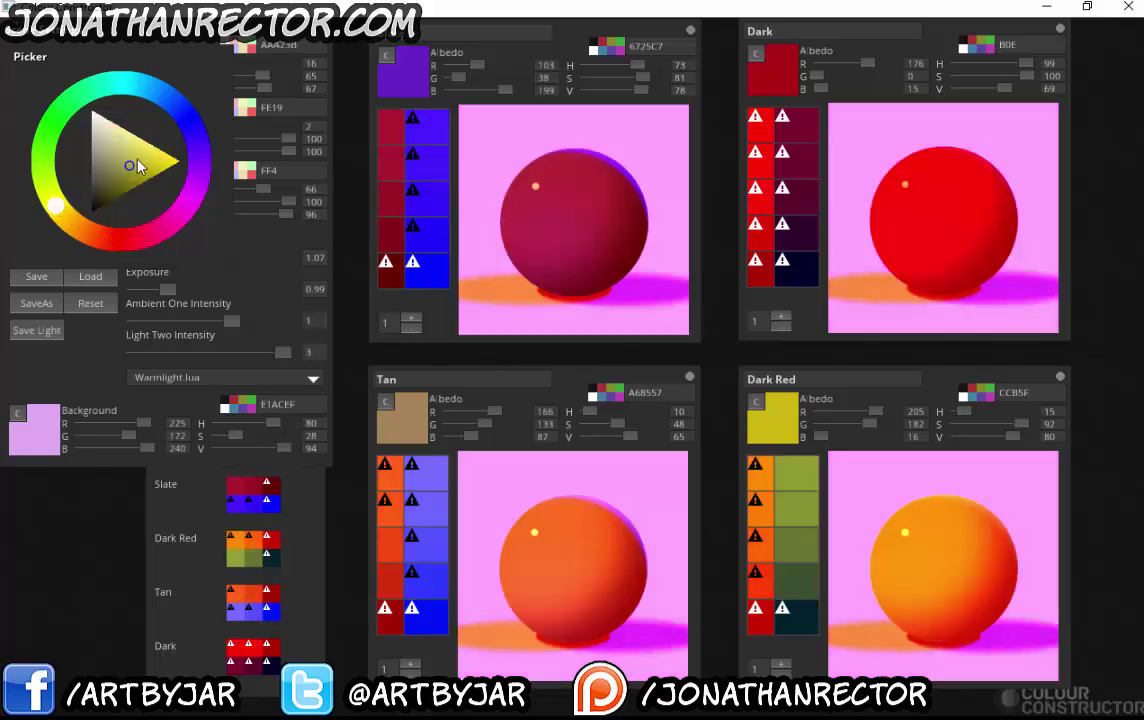
{"action": "mouse_move", "coordinate": [127, 150]}
{"action": "left_mouse_down"}
{"action": "mouse_move", "coordinate": [165, 126]}
{"action": "mouse_move", "coordinate": [140, 160]}
{"action": "mouse_move", "coordinate": [115, 153]}
{"action": "left_mouse_up"}
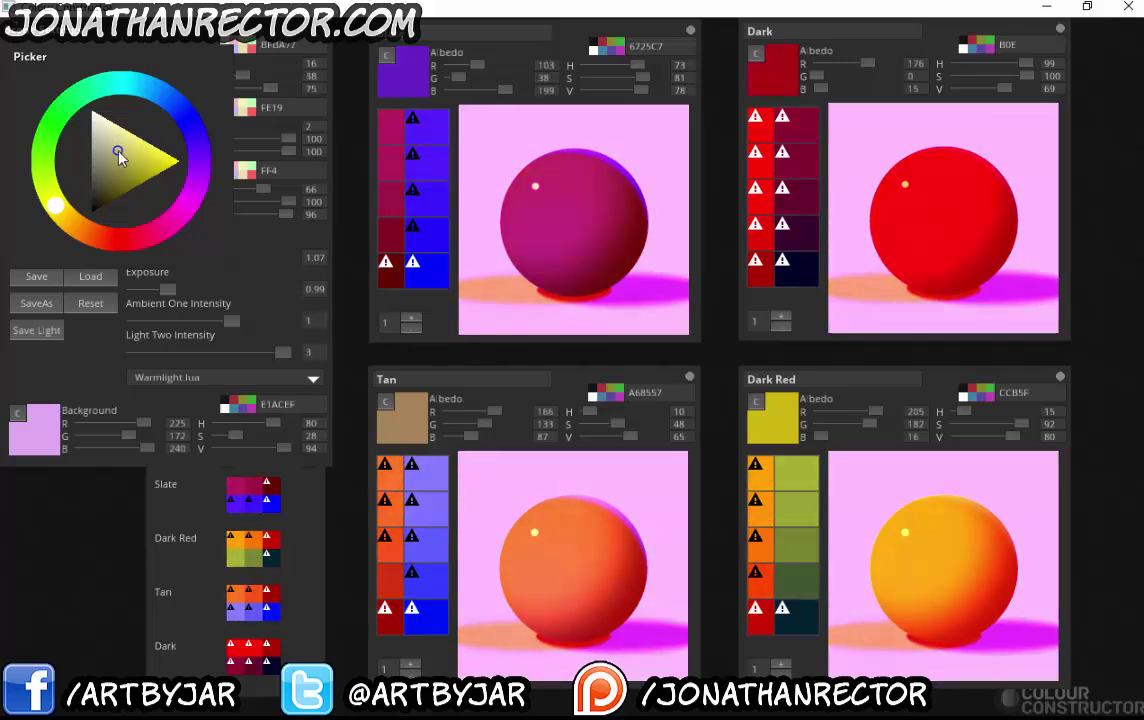
{"action": "left_click", "coordinate": [32, 507]}
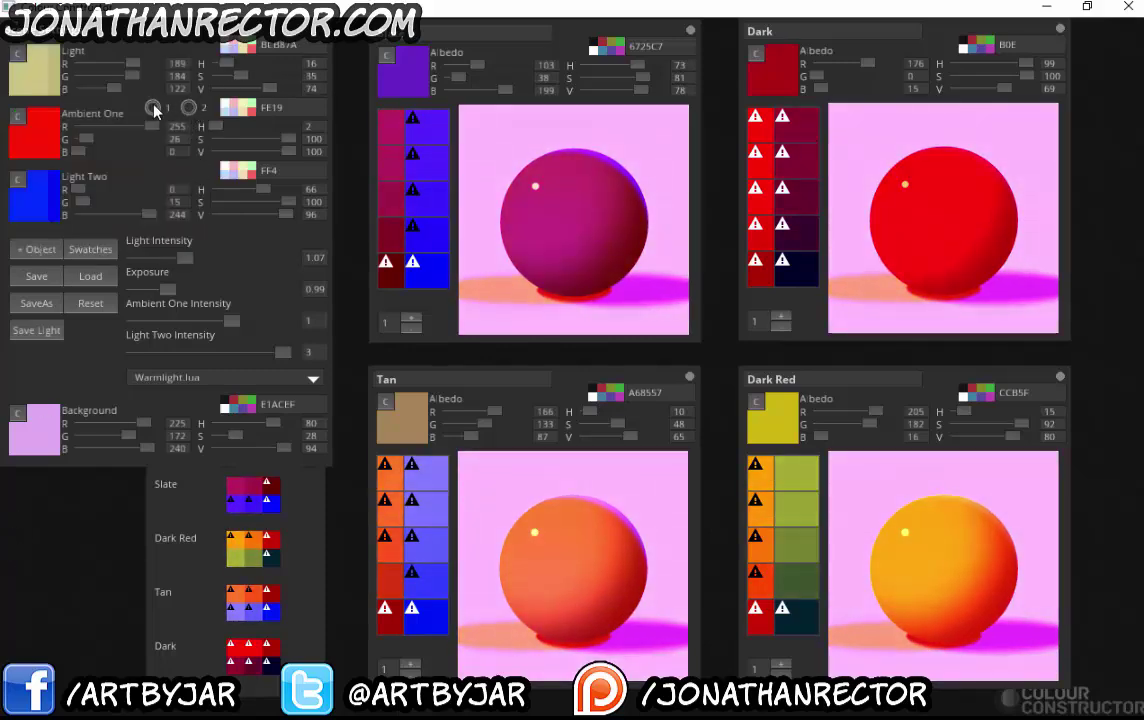
Return to a single ambient light and change Ambient One to a soft green, hex 92C76E
{"action": "left_click", "coordinate": [153, 108]}
{"action": "left_click", "coordinate": [18, 113]}
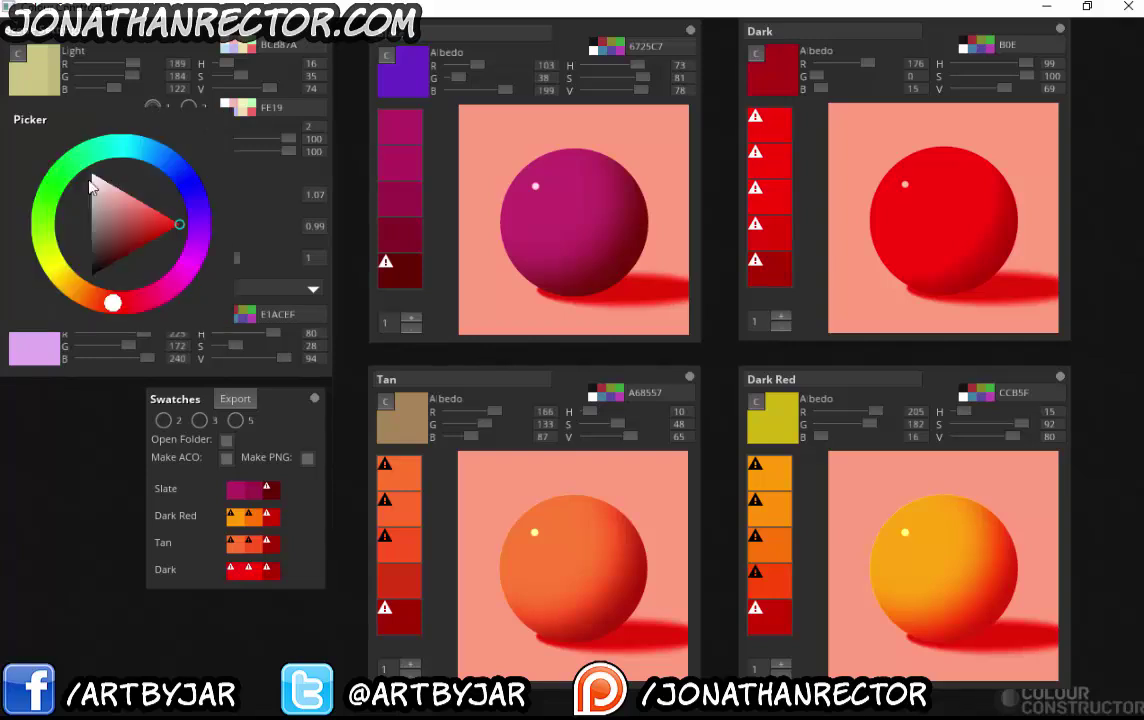
{"action": "left_click_drag", "start_coordinate": [100, 182], "coordinate": [120, 225]}
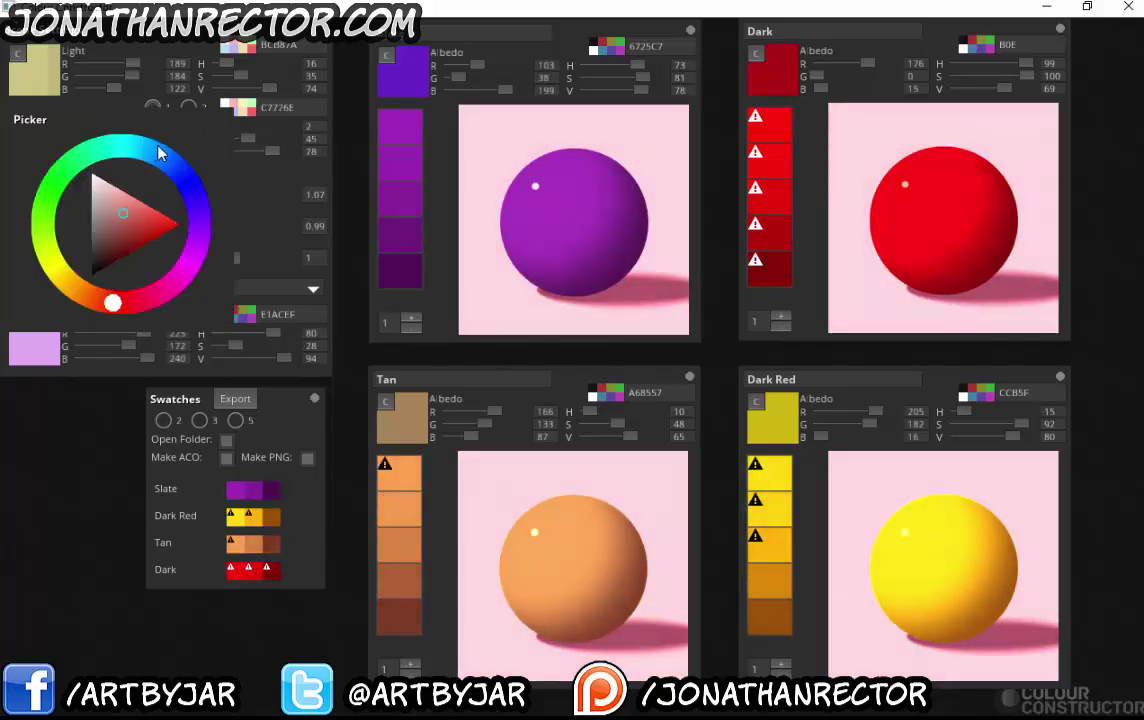
{"action": "left_click_drag", "start_coordinate": [161, 153], "coordinate": [122, 292]}
{"action": "left_click", "coordinate": [158, 299]}
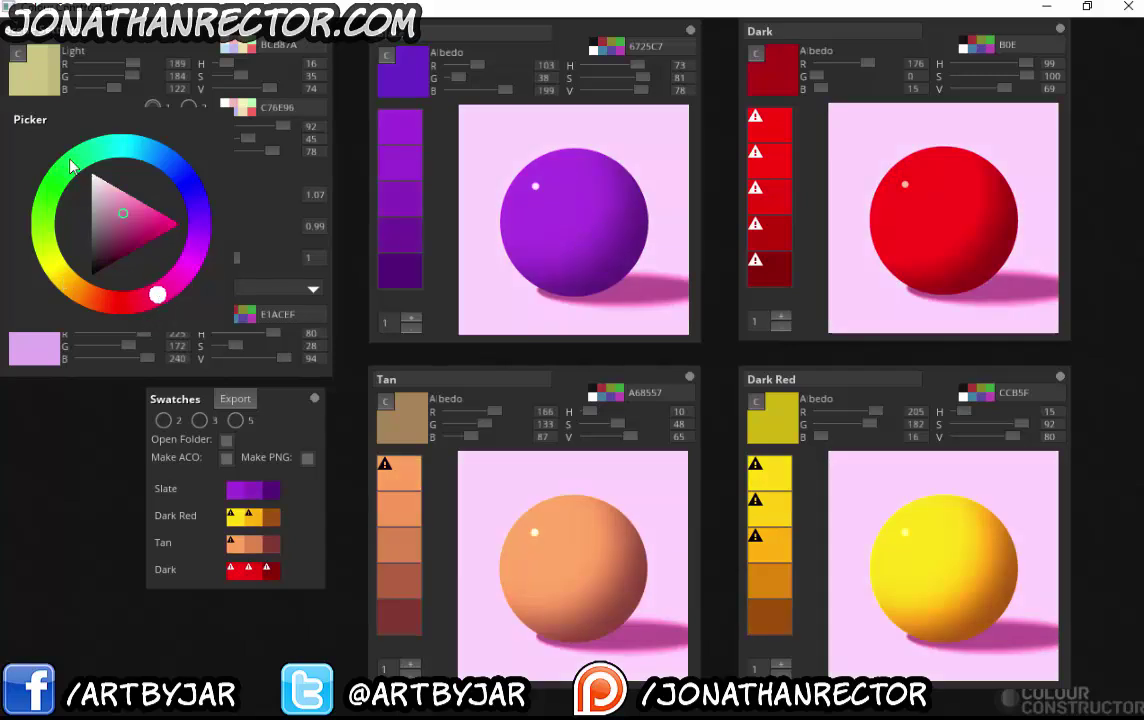
{"action": "left_click_drag", "start_coordinate": [63, 150], "coordinate": [52, 226]}
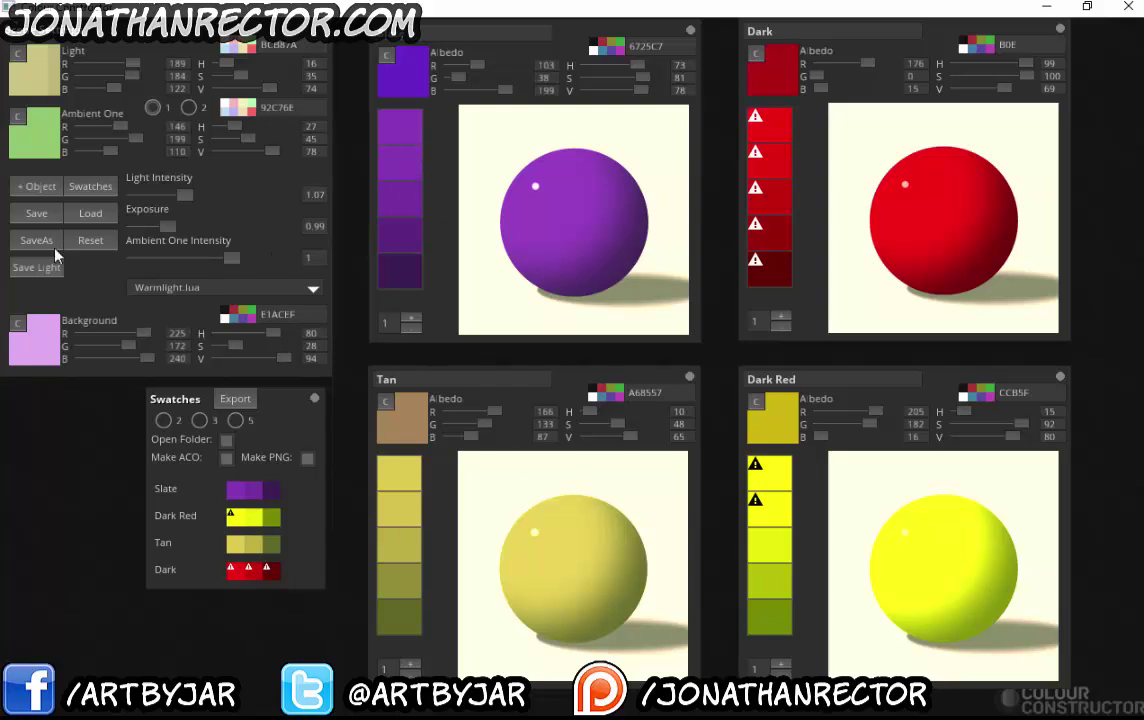
Re-enable the second light briefly, and reset the whole scene to its default lights and object colours
{"action": "left_click", "coordinate": [192, 108]}
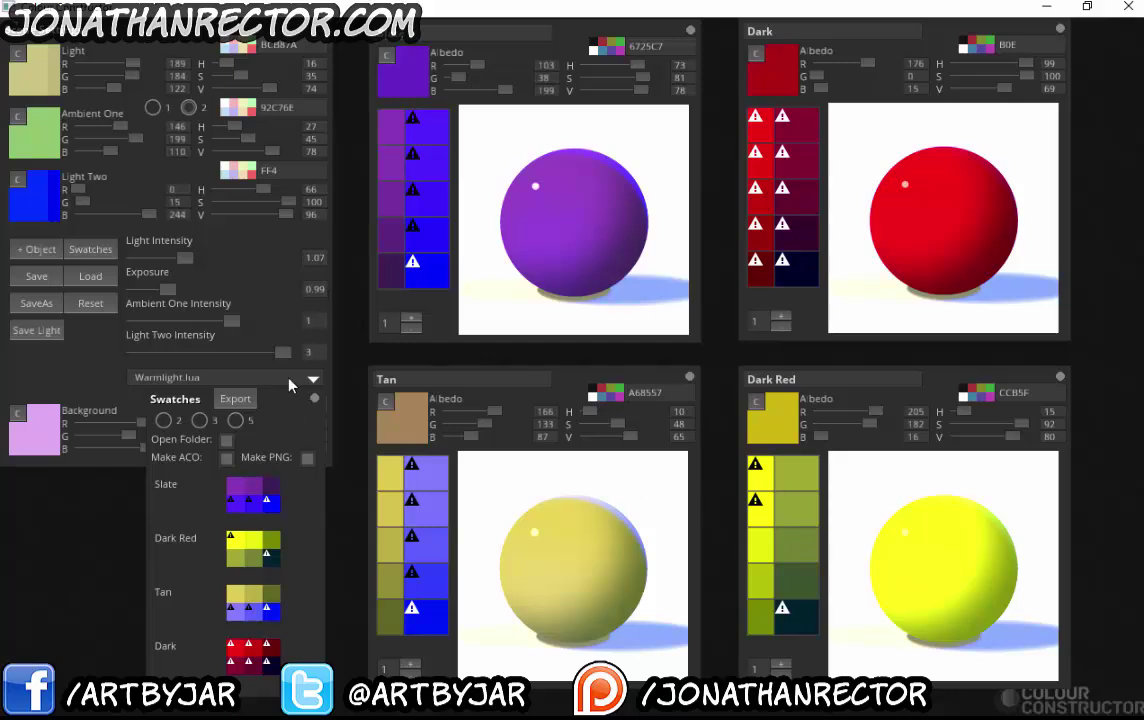
{"action": "left_click", "coordinate": [91, 303]}
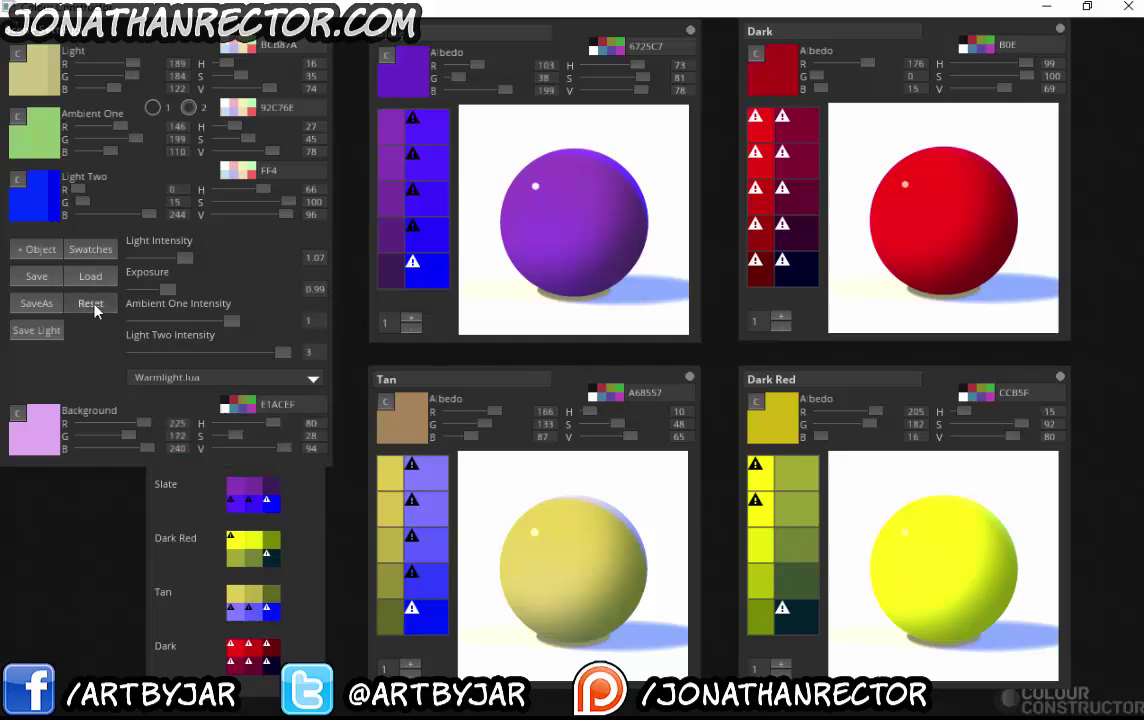
{"action": "left_click", "coordinate": [528, 397]}
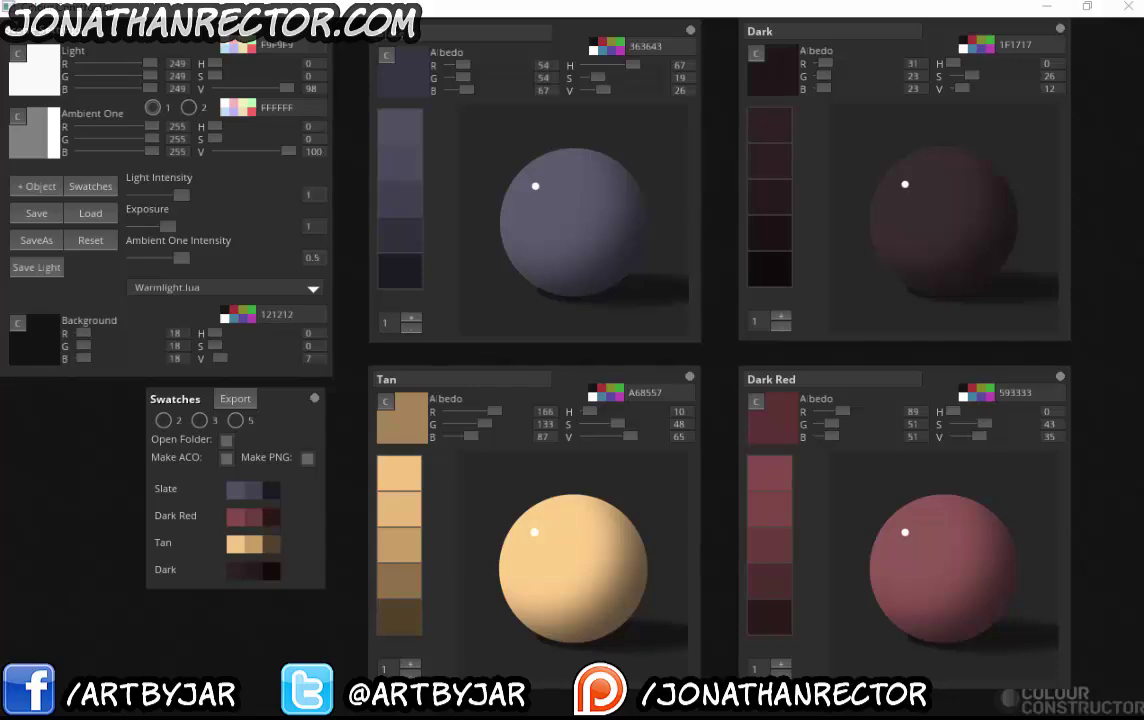
Switch to the pin-up page in Manga Studio and compare the artwork with and without the red shadow shapes on Layer 4
{"action": "key", "text": "alt+Tab"}
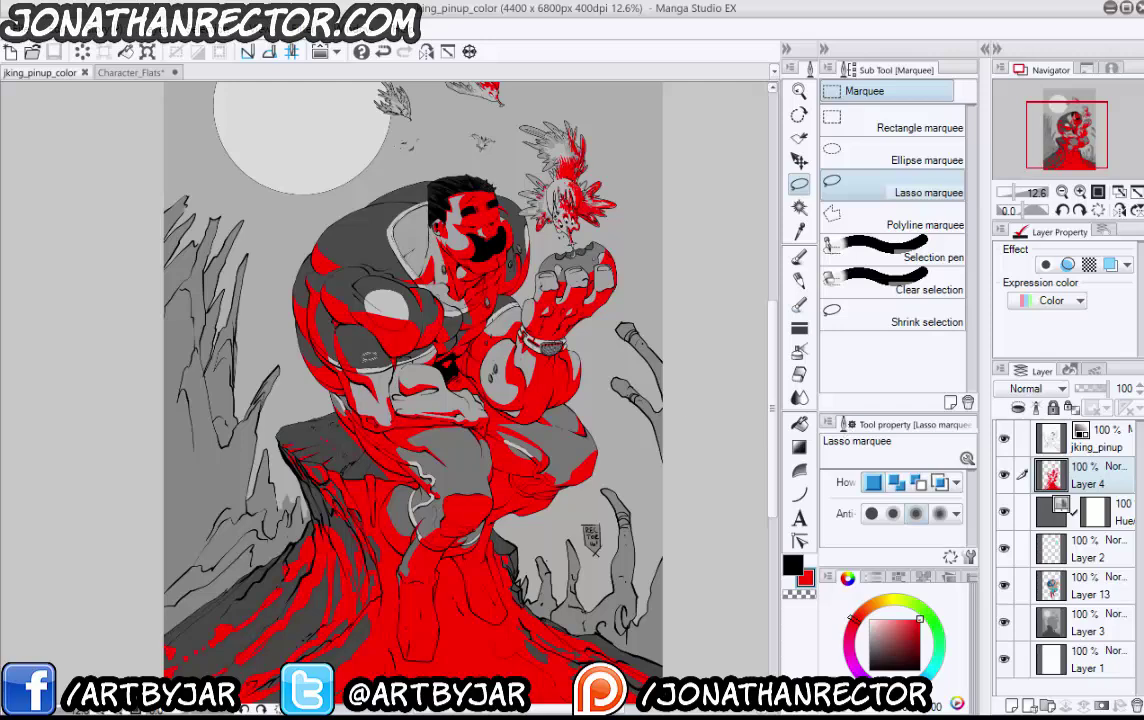
{"action": "left_click_drag", "start_coordinate": [388, 318], "coordinate": [394, 388]}
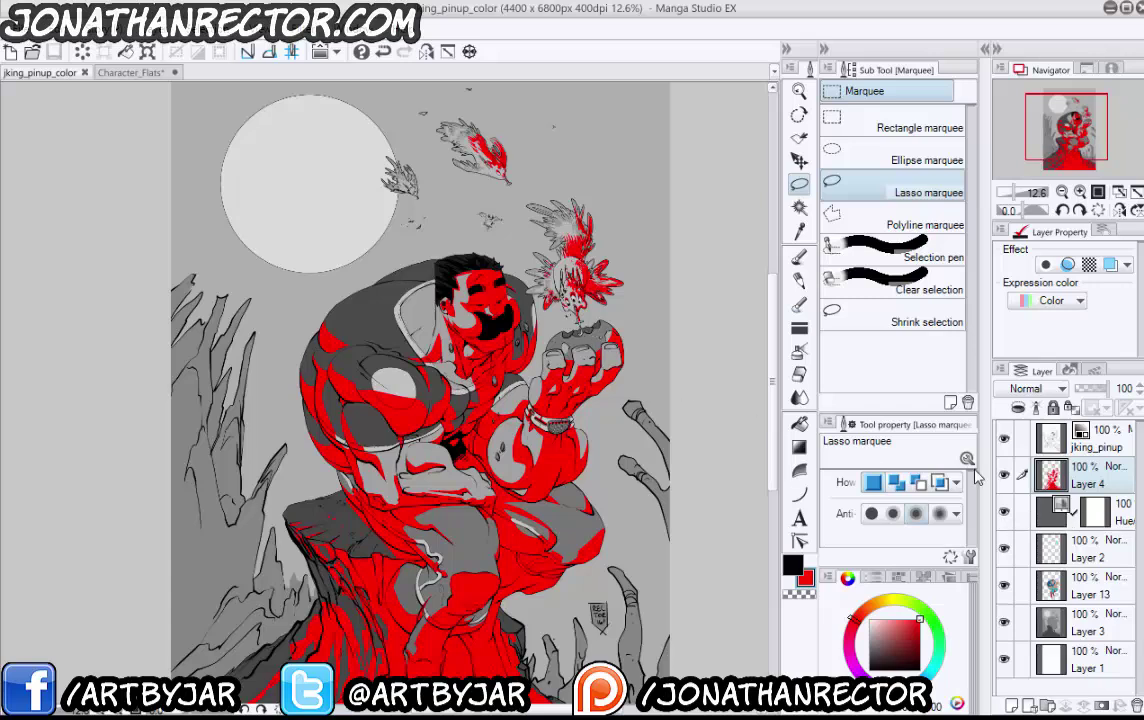
{"action": "left_click", "coordinate": [1005, 478]}
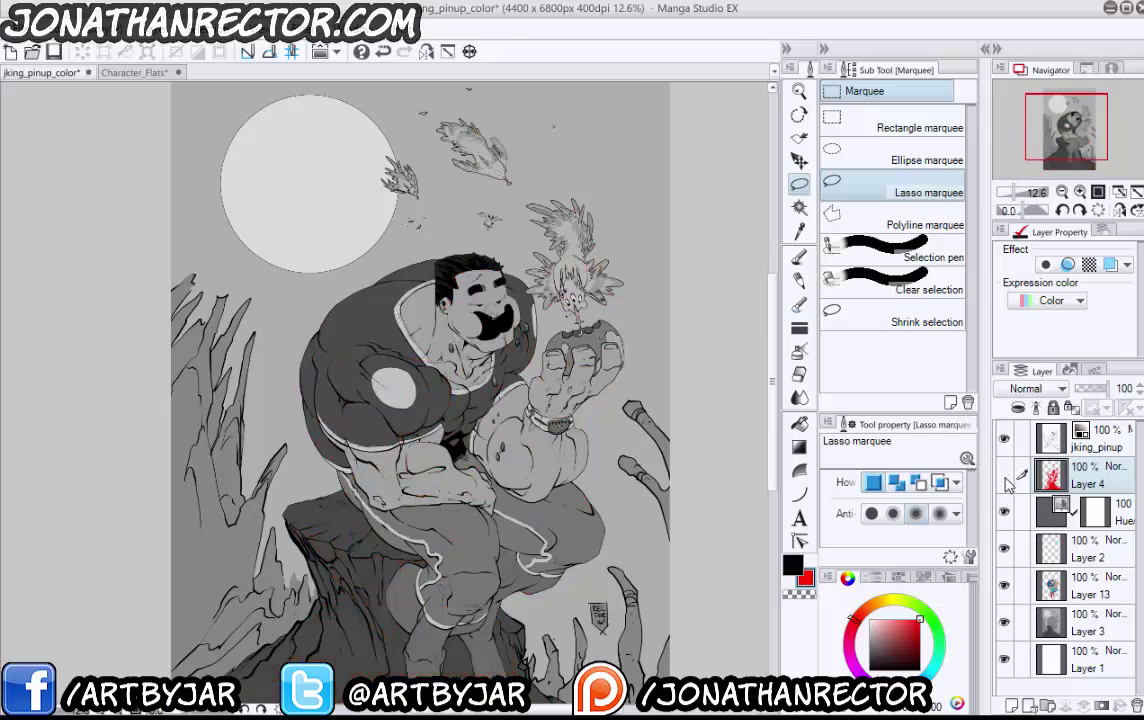
{"action": "left_click", "coordinate": [1005, 478]}
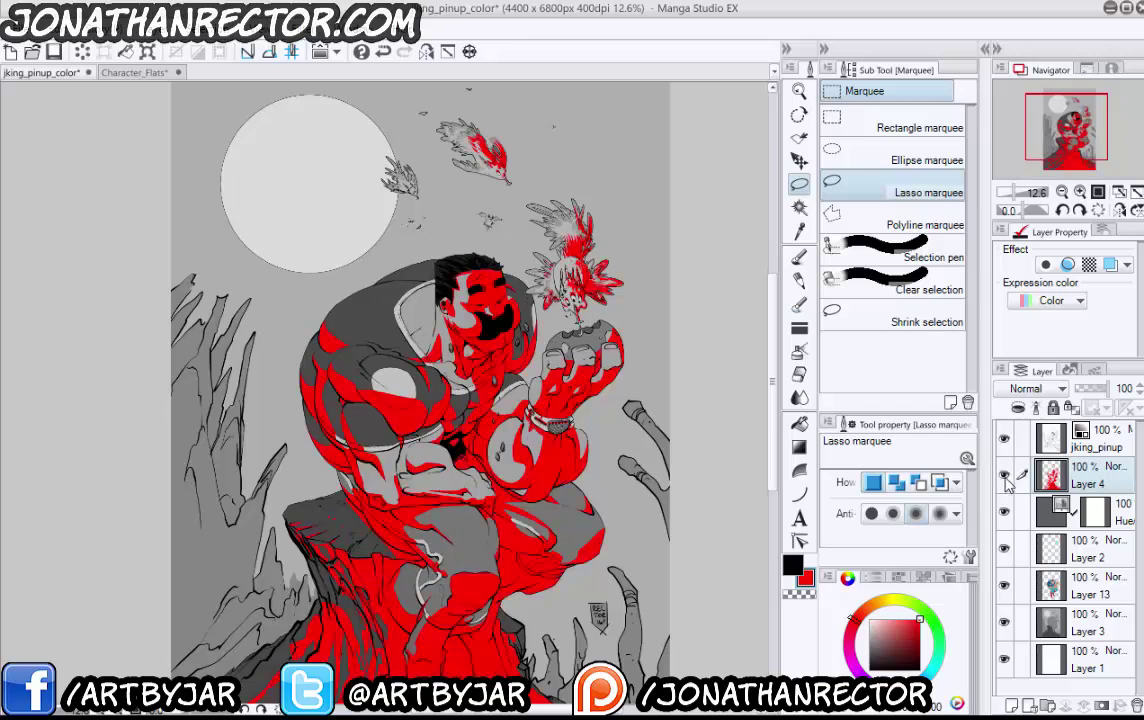
Try lowering the opacity of Layer 4 to 27%
{"action": "left_click", "coordinate": [1088, 390]}
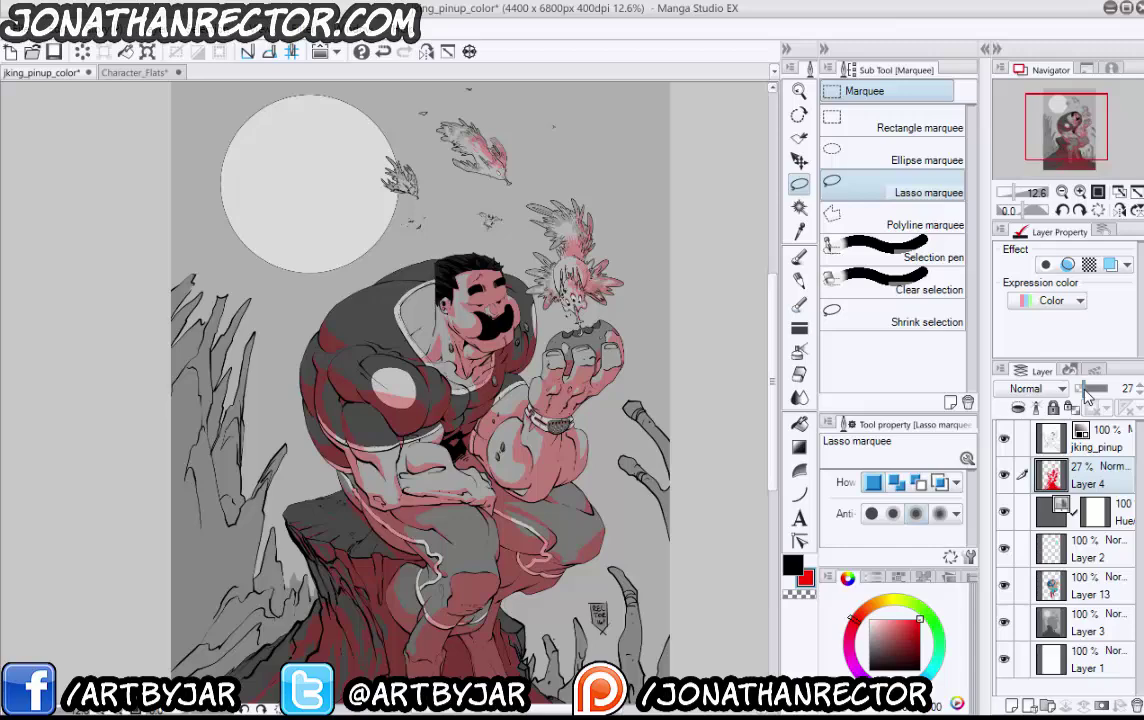
{"action": "key", "text": "ctrl+z"}
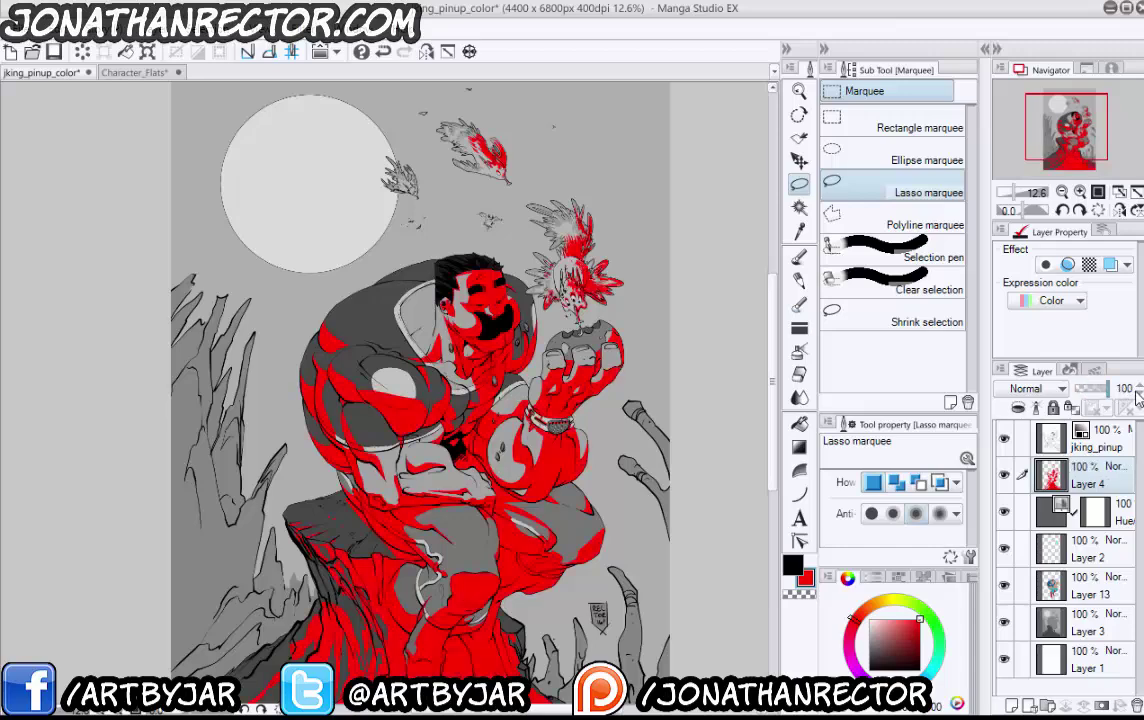
Hide Layer 4 and the hue correction layer beneath it to reveal the character's flat colours
{"action": "left_click", "coordinate": [1005, 478]}
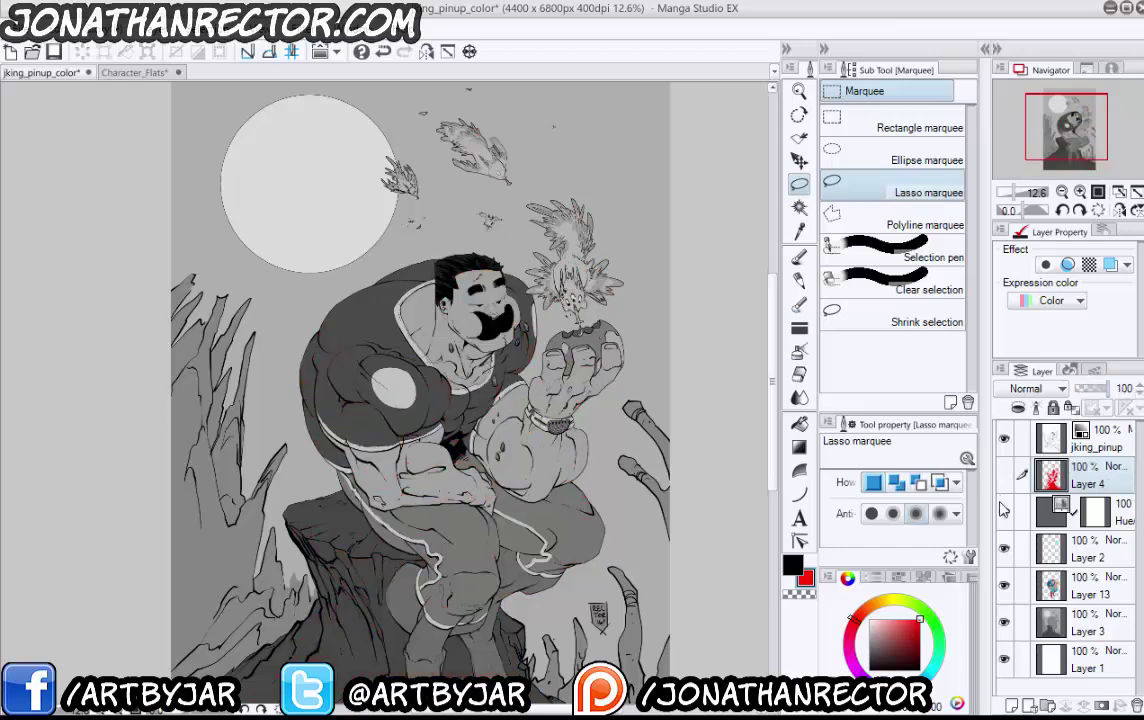
{"action": "left_click", "coordinate": [1005, 510]}
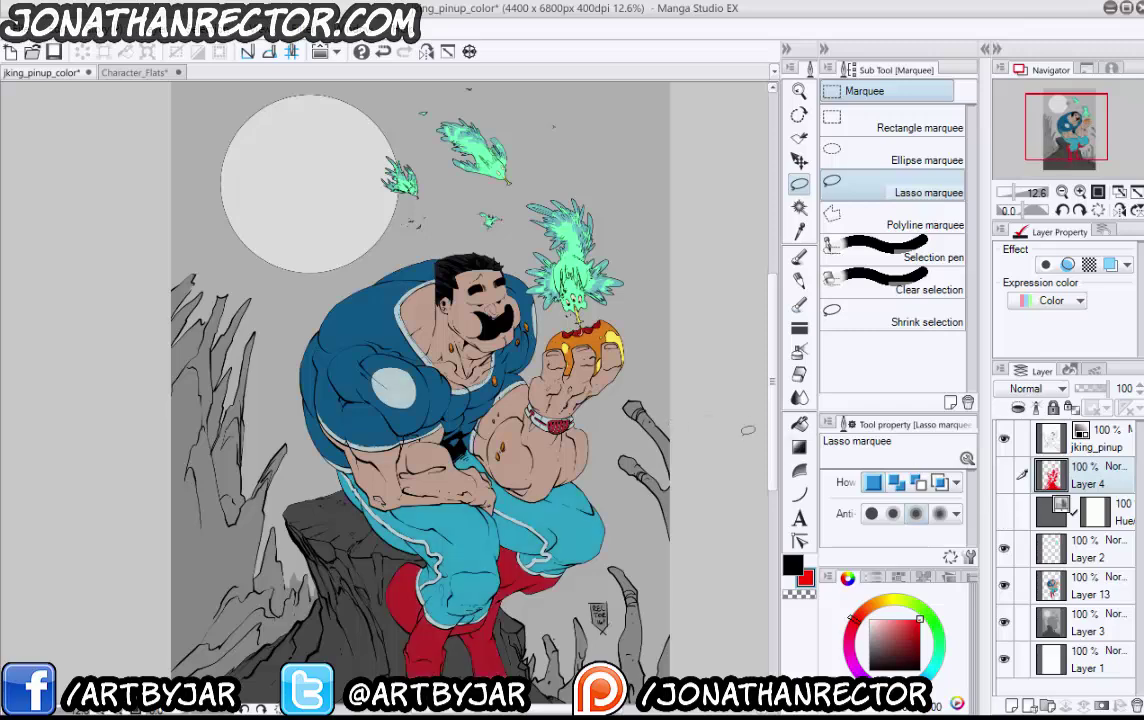
Show Layer 4 again and refill its shadow shapes with a pale purple
{"action": "left_click", "coordinate": [1005, 478]}
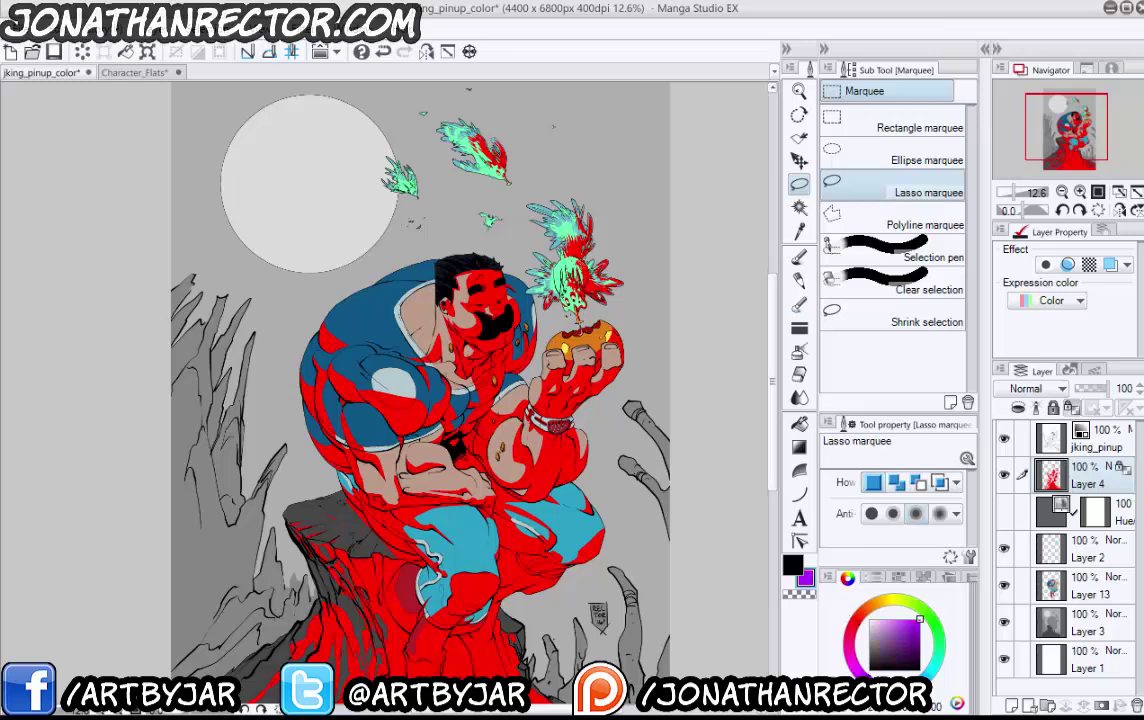
{"action": "left_click", "coordinate": [877, 627]}
{"action": "key", "text": "alt+BackSpace"}
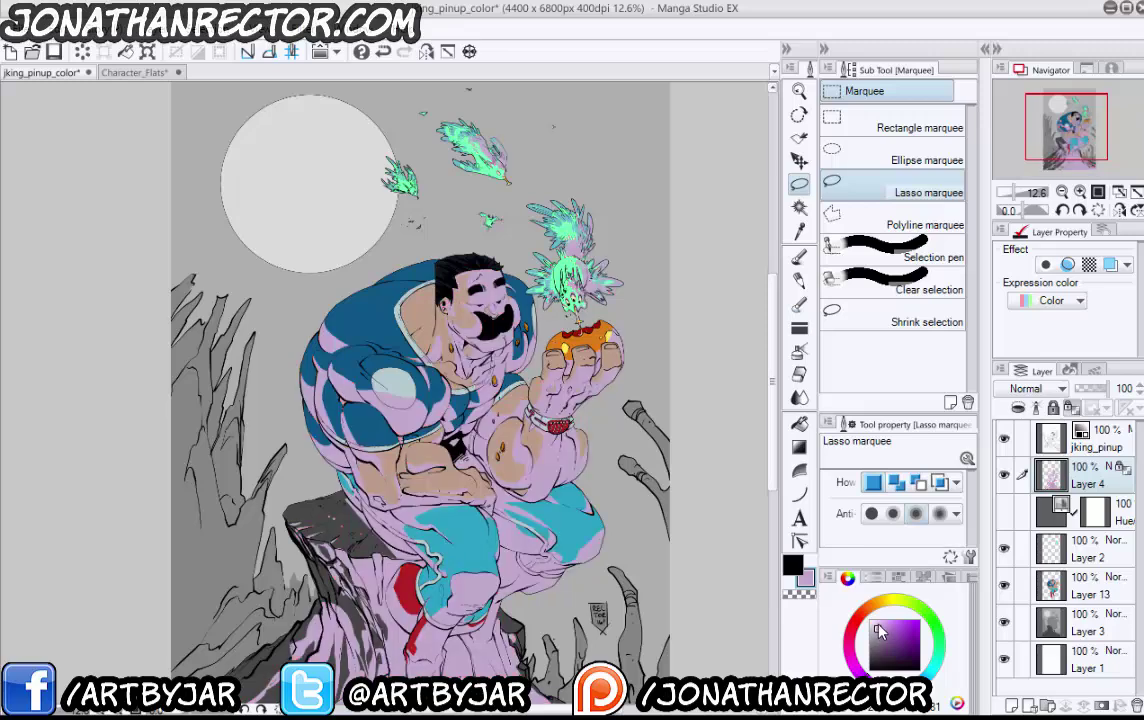
Try Multiply blending on Layer 4 and inspect the pale purple shadows over the character's flat colours
{"action": "left_click", "coordinate": [1035, 388]}
{"action": "left_click", "coordinate": [1015, 443]}
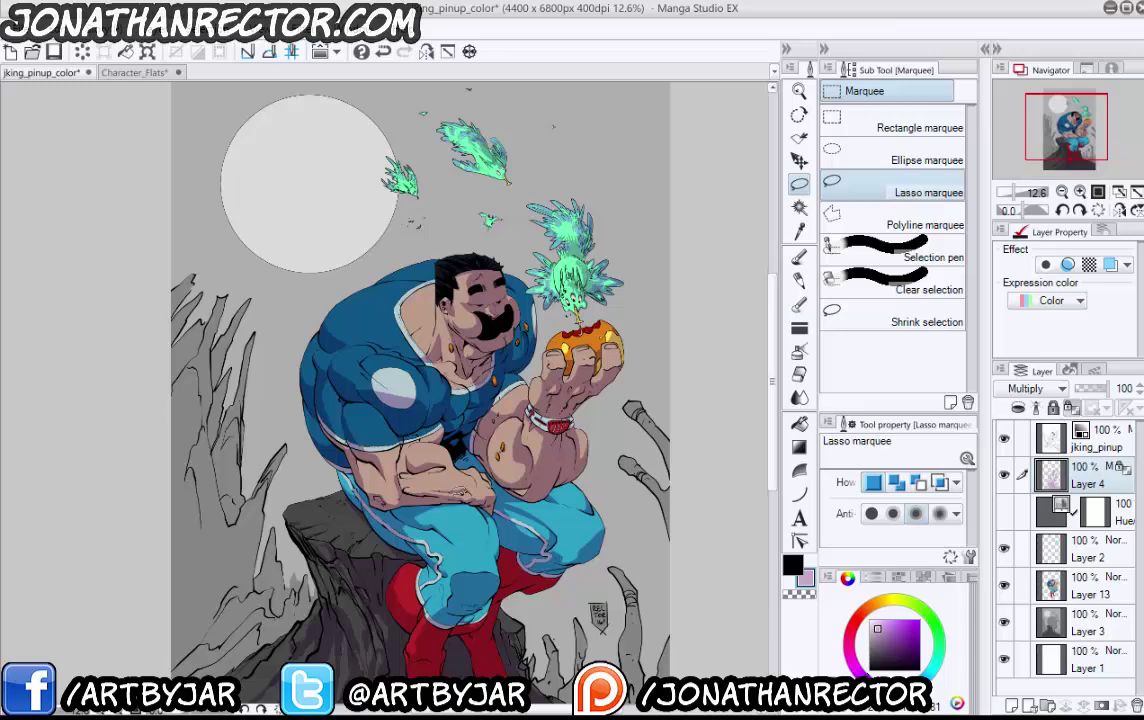
{"action": "left_click_drag", "start_coordinate": [393, 416], "coordinate": [322, 335]}
{"action": "scroll", "coordinate": [398, 400], "scroll_direction": "up", "scroll_amount": 2}
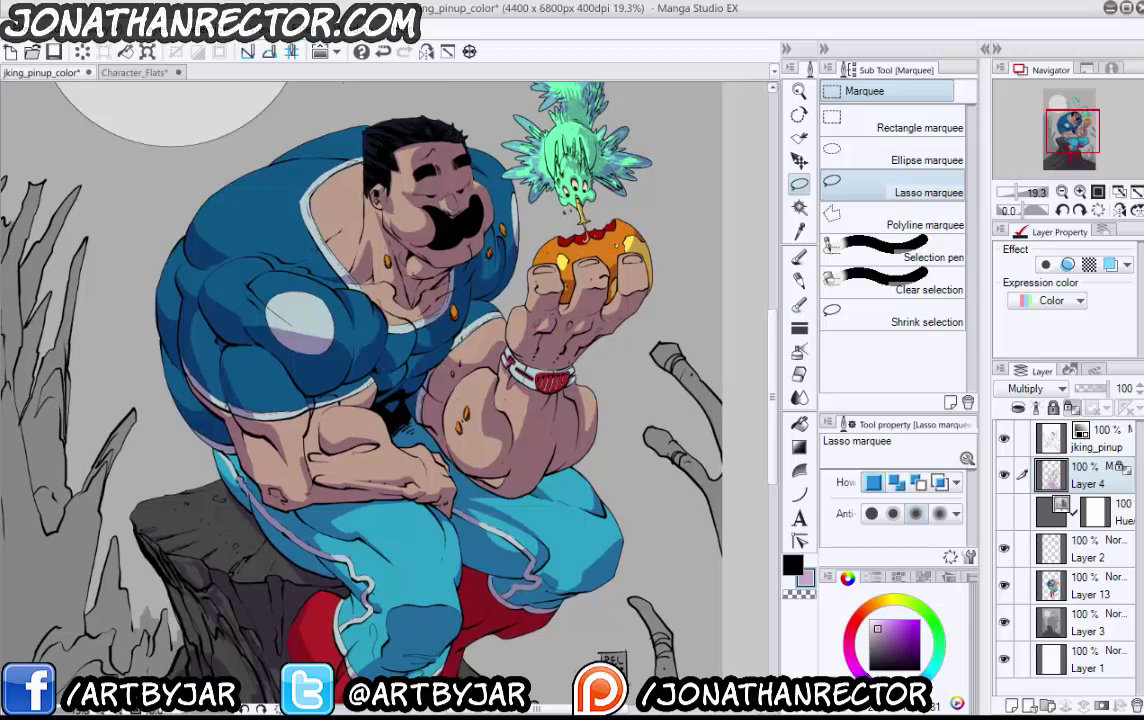
{"action": "left_click", "coordinate": [1098, 389]}
{"action": "left_click_drag", "start_coordinate": [1098, 391], "coordinate": [1096, 394]}
{"action": "key", "text": "ctrl+z"}
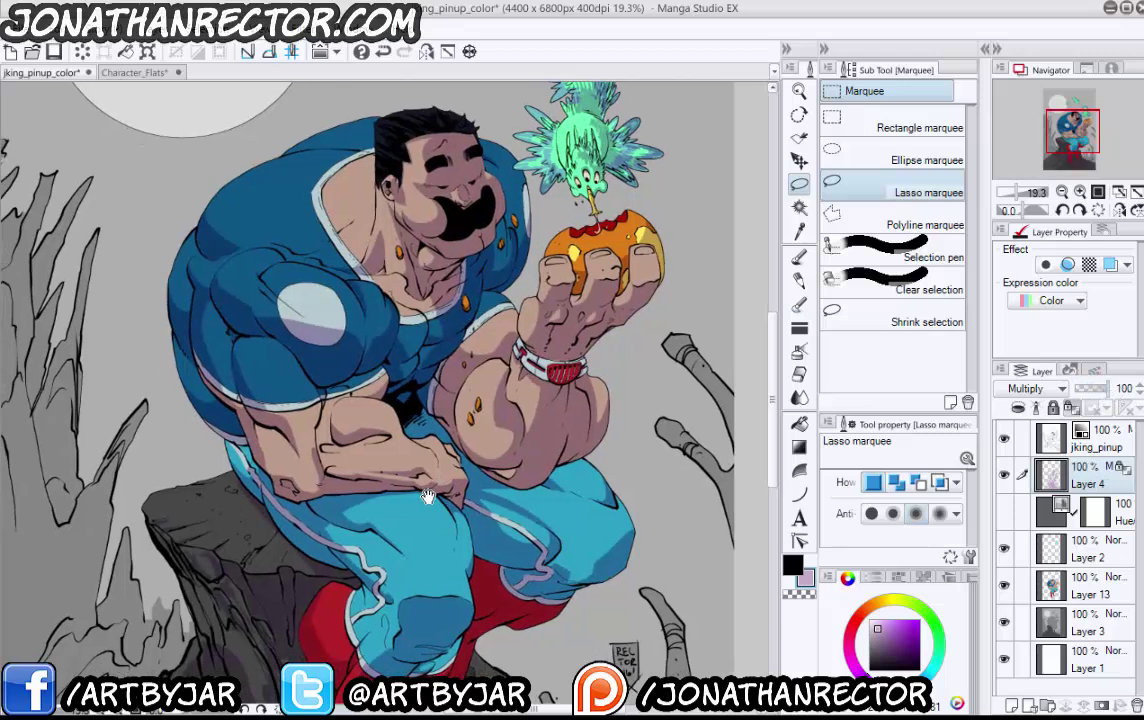
{"action": "scroll", "coordinate": [430, 488], "scroll_direction": "up", "scroll_amount": 2}
{"action": "scroll", "coordinate": [430, 488], "scroll_direction": "down", "scroll_amount": 4}
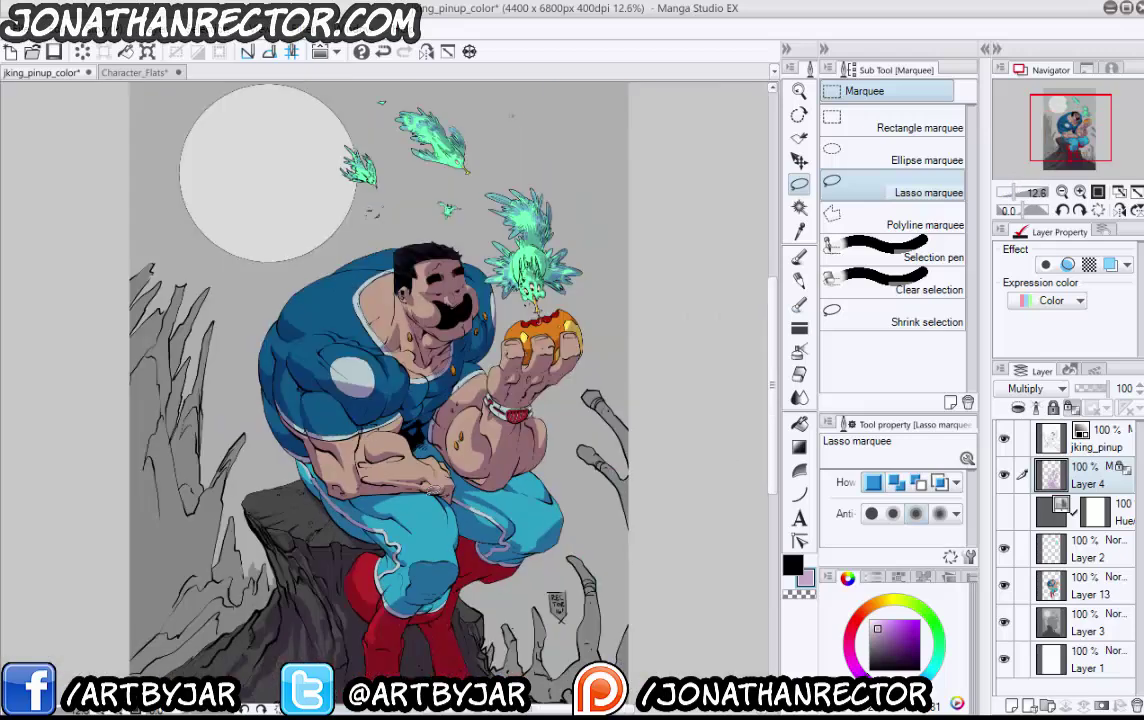
Set Layer 4 back to Normal blending and hide it to leave only the flat colours
{"action": "left_click", "coordinate": [1037, 388]}
{"action": "left_click", "coordinate": [1037, 409]}
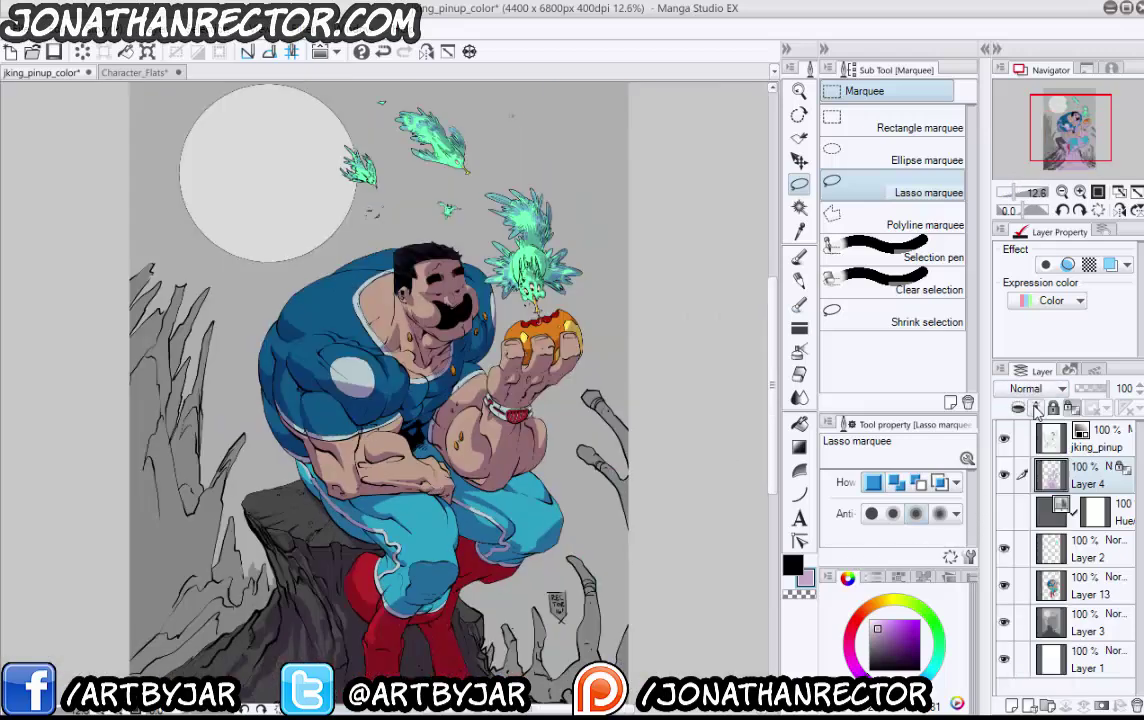
{"action": "left_click", "coordinate": [1005, 476]}
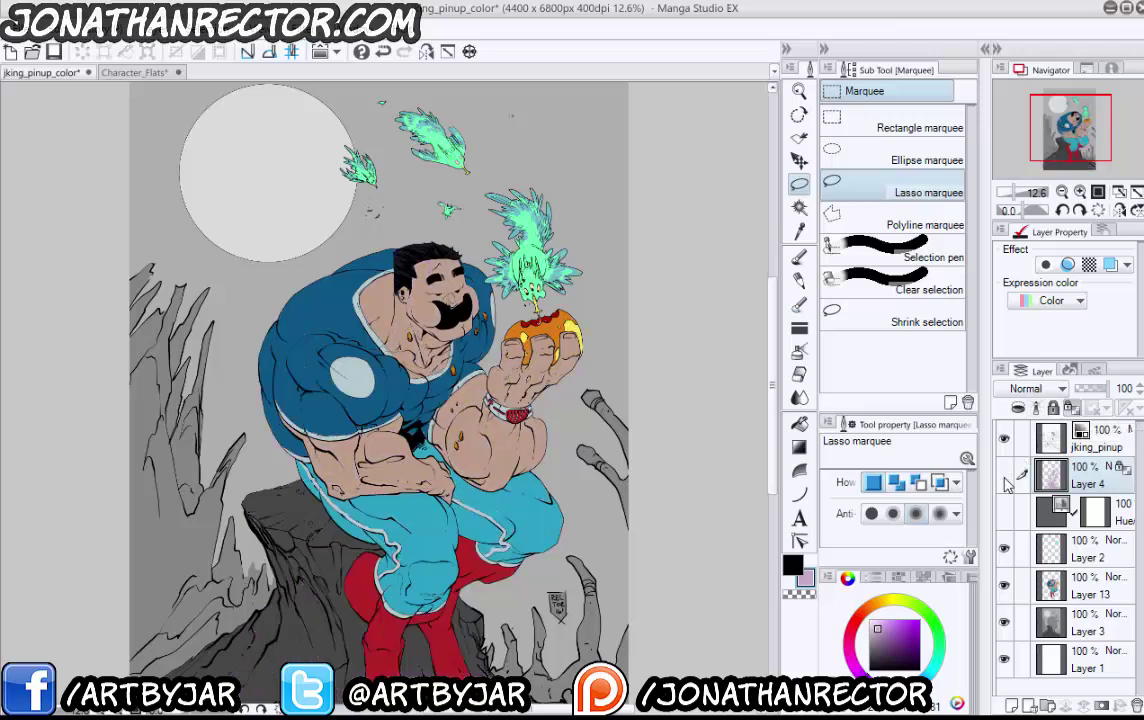
Sample the dark blue of the character's shirt and inspect its values in the colour dialog
{"action": "key", "text": "i"}
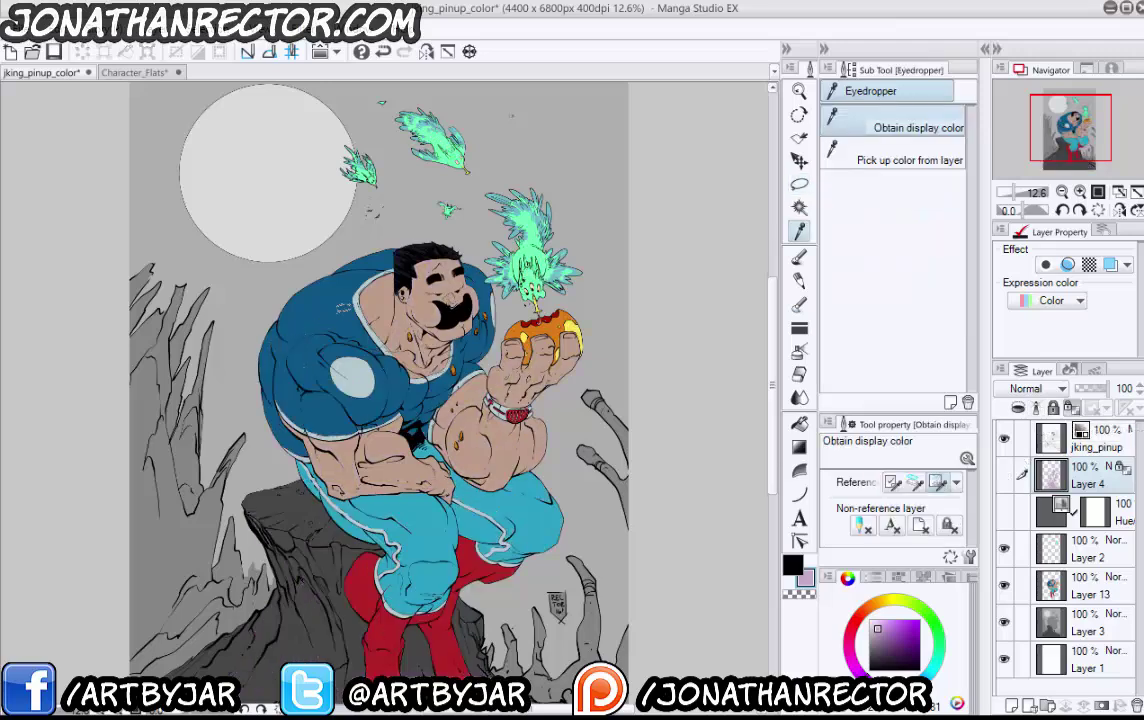
{"action": "left_click", "coordinate": [342, 304]}
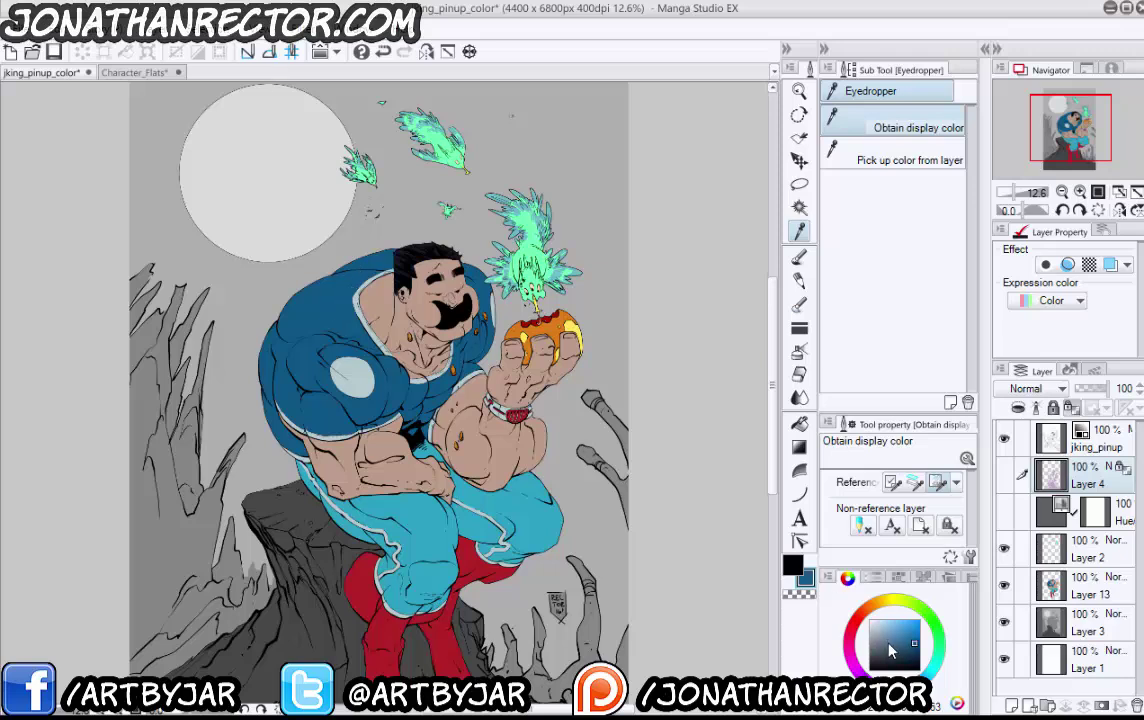
{"action": "left_click", "coordinate": [810, 582]}
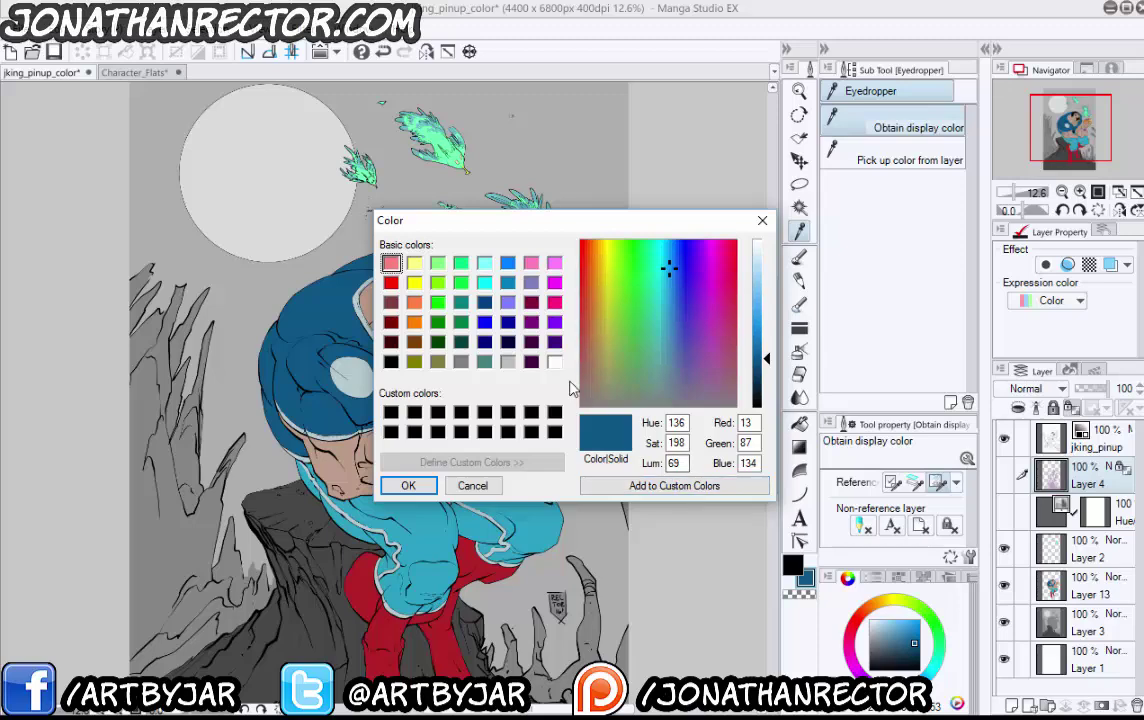
{"action": "left_click", "coordinate": [762, 220]}
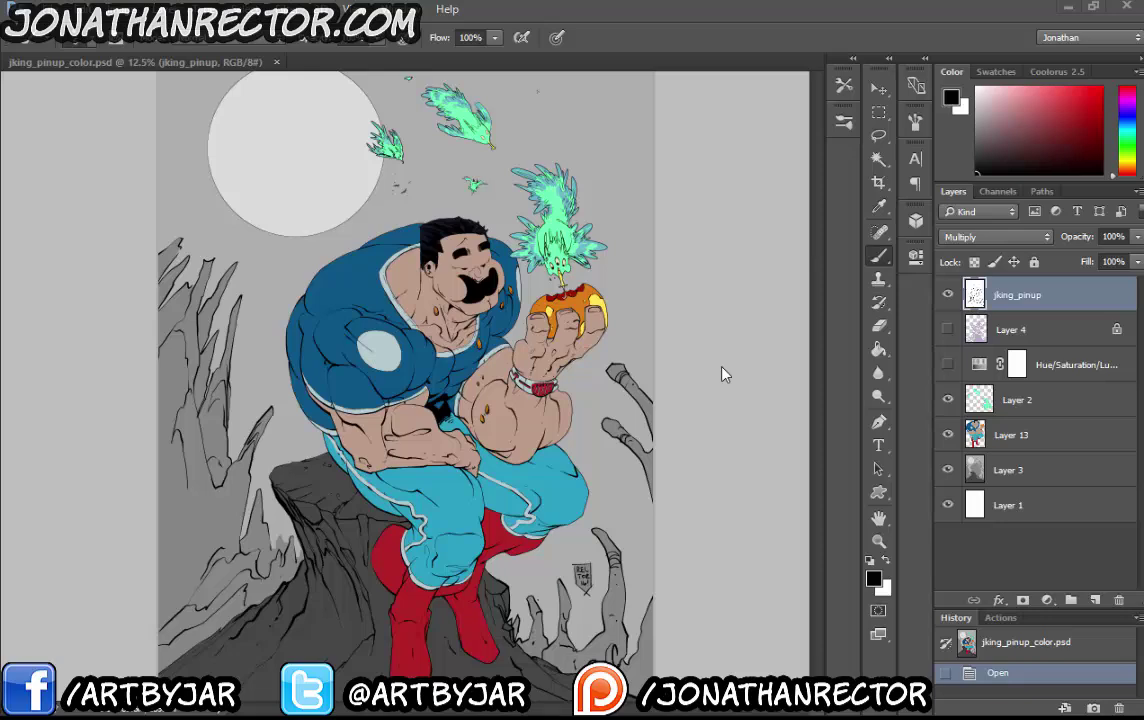
In Photoshop, sample the shirt's dark blue as the foreground colour and copy its hex code, 0d5786
{"action": "left_click", "coordinate": [873, 578]}
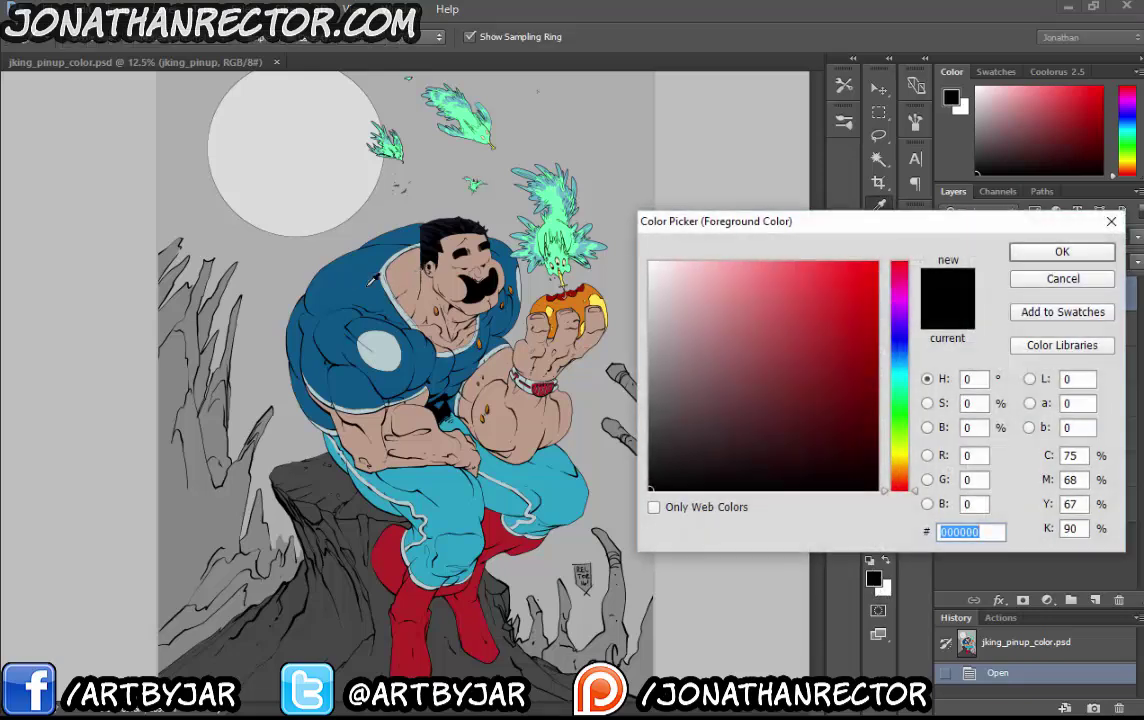
{"action": "left_click", "coordinate": [320, 248]}
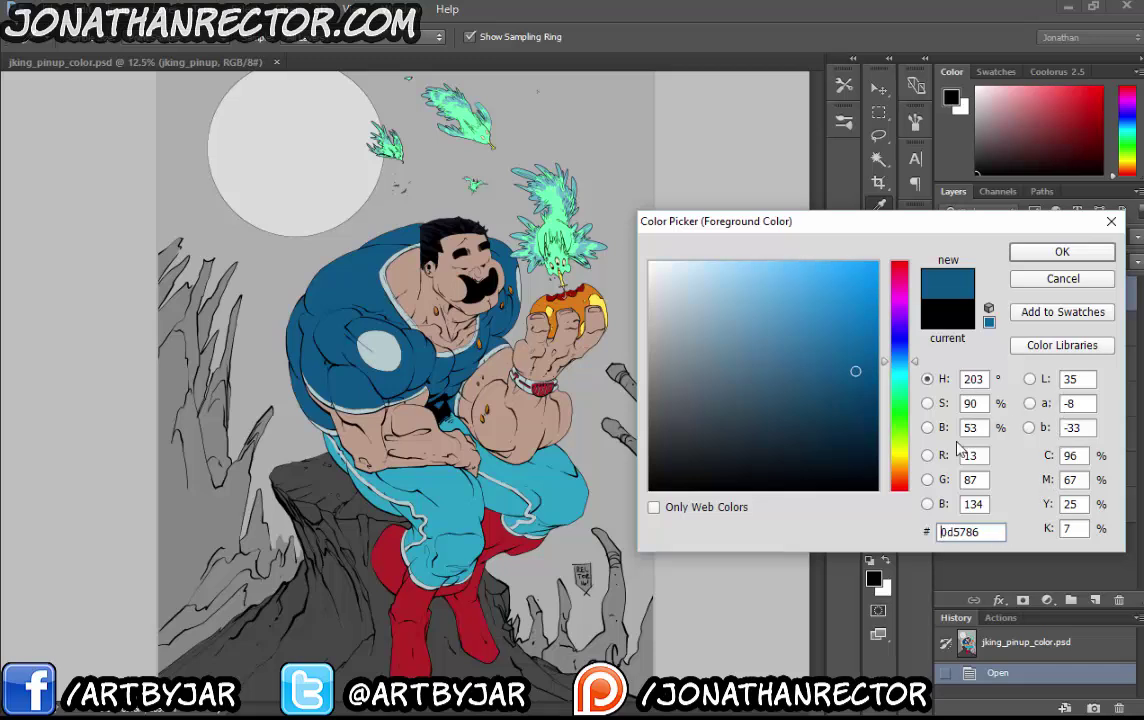
{"action": "double_click", "coordinate": [955, 533]}
{"action": "right_click", "coordinate": [957, 533]}
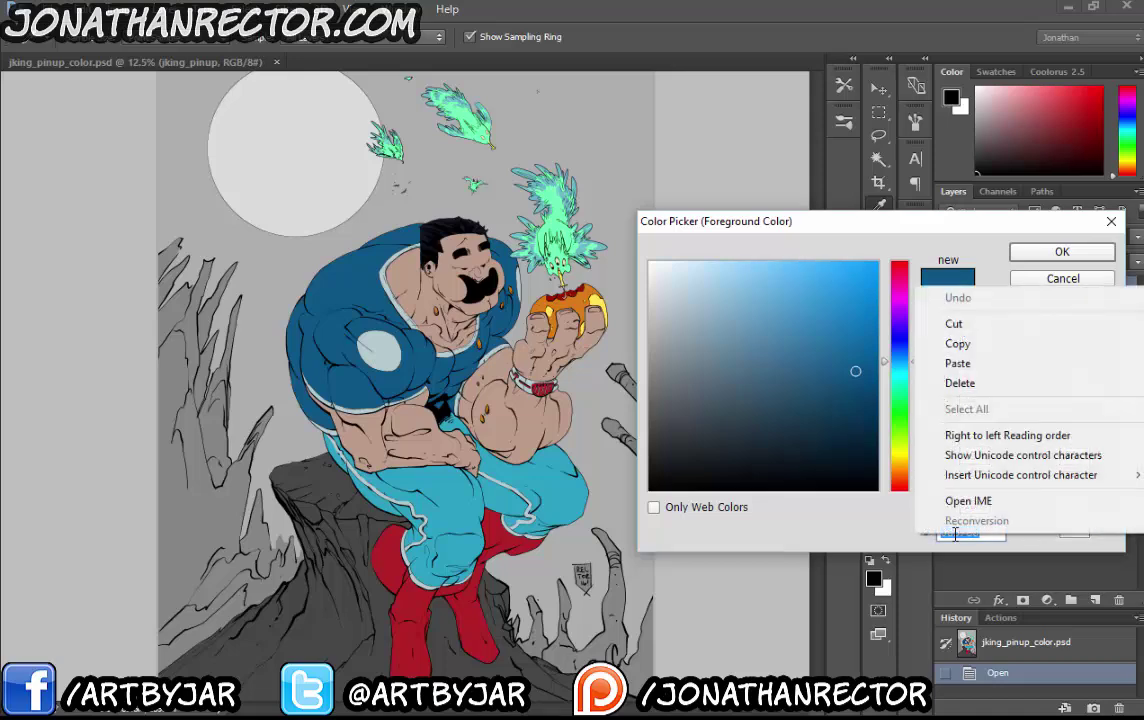
{"action": "left_click", "coordinate": [962, 343]}
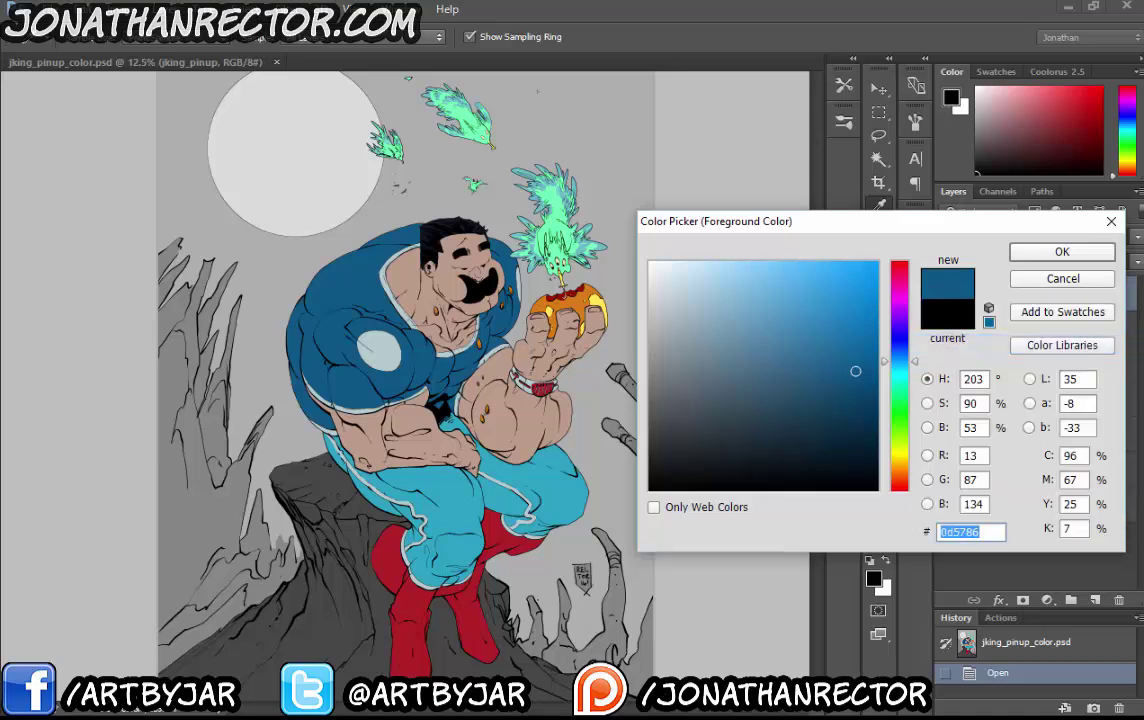
Switch to Colour Constructor and replace the Slate object's albedo with the copied blue, 0d5786
{"action": "key", "text": "alt+Tab"}
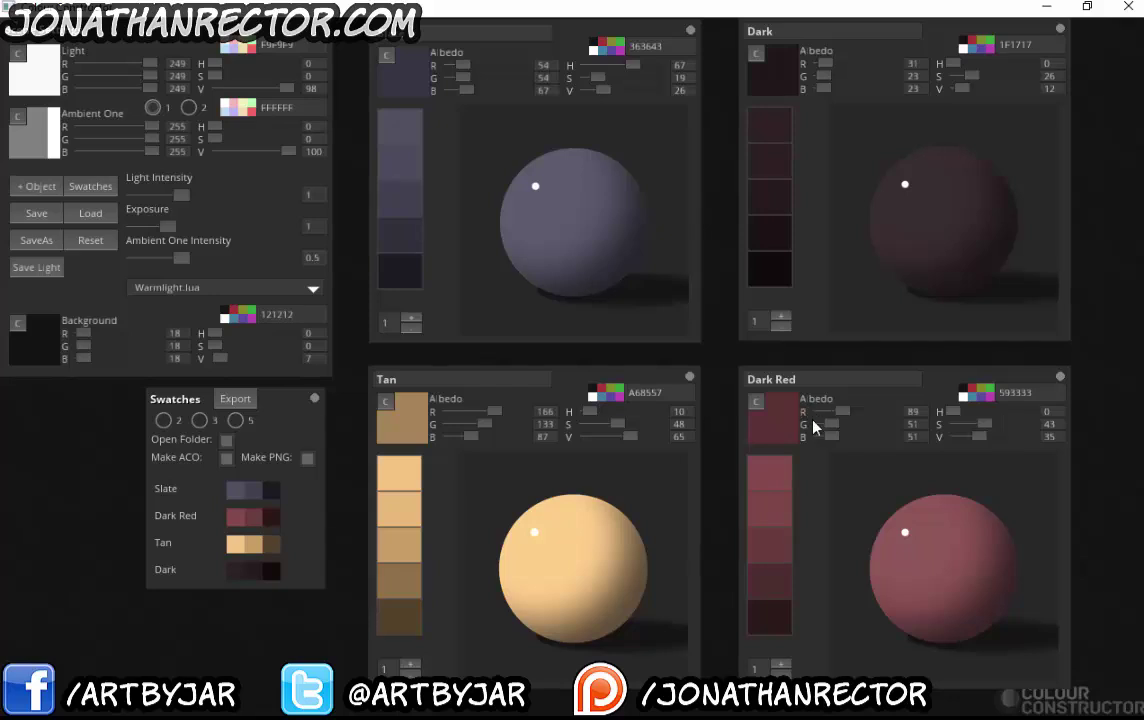
{"action": "left_click", "coordinate": [645, 46]}
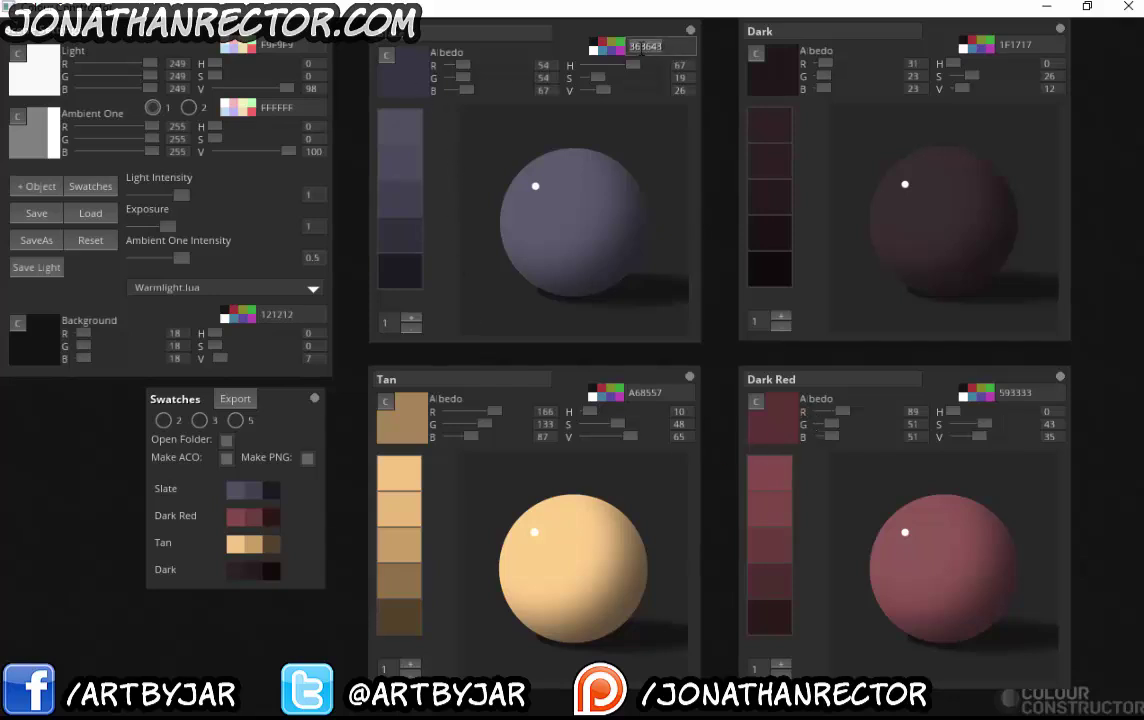
{"action": "key", "text": "ctrl+v"}
{"action": "key", "text": "Return"}
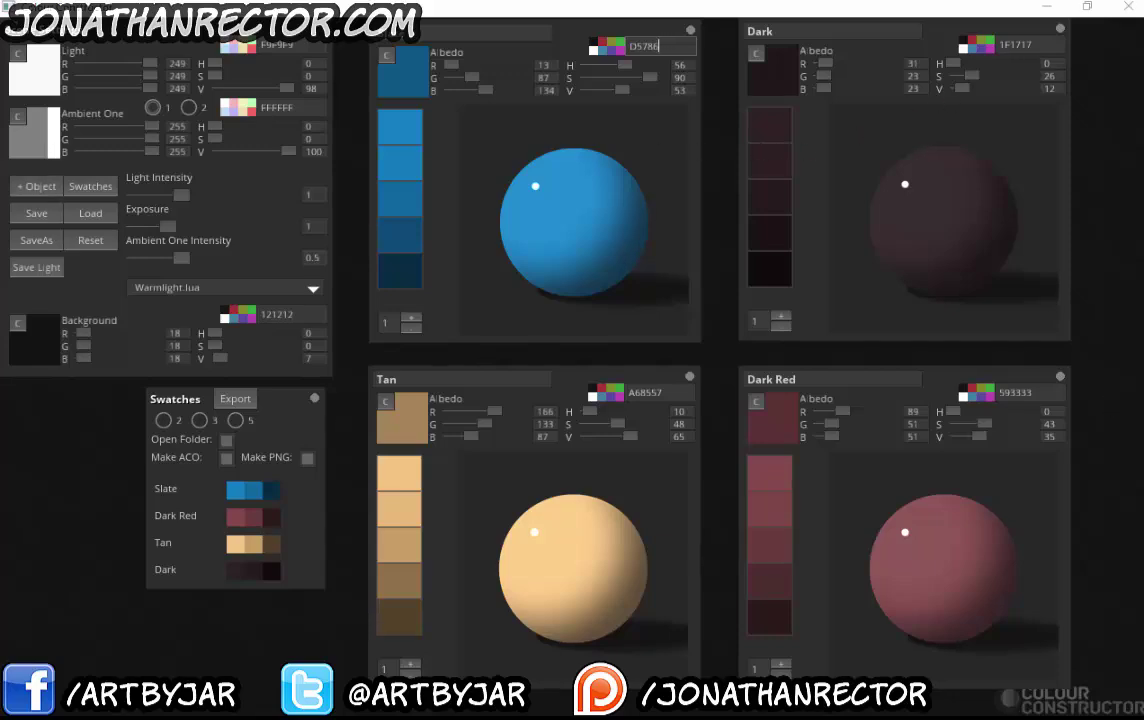
Return to Photoshop, sample the character's skin tone and copy its hex code, bc9d89
{"action": "key", "text": "alt+Tab"}
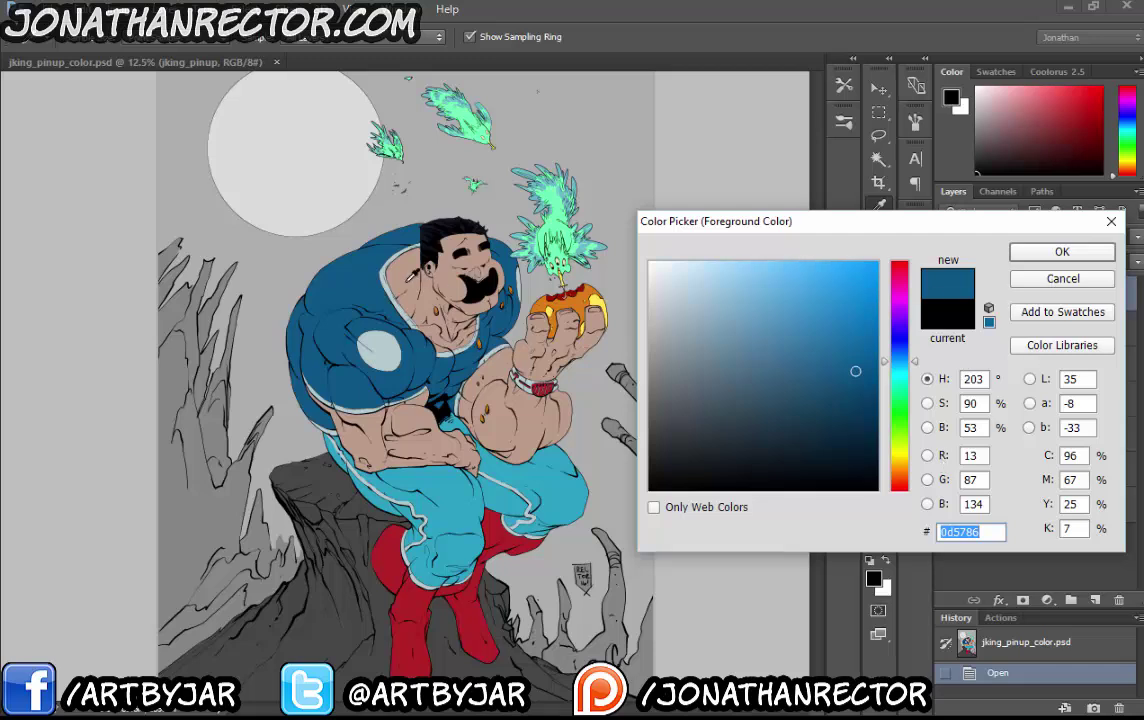
{"action": "key", "text": "ctrl+v"}
{"action": "right_click", "coordinate": [963, 535]}
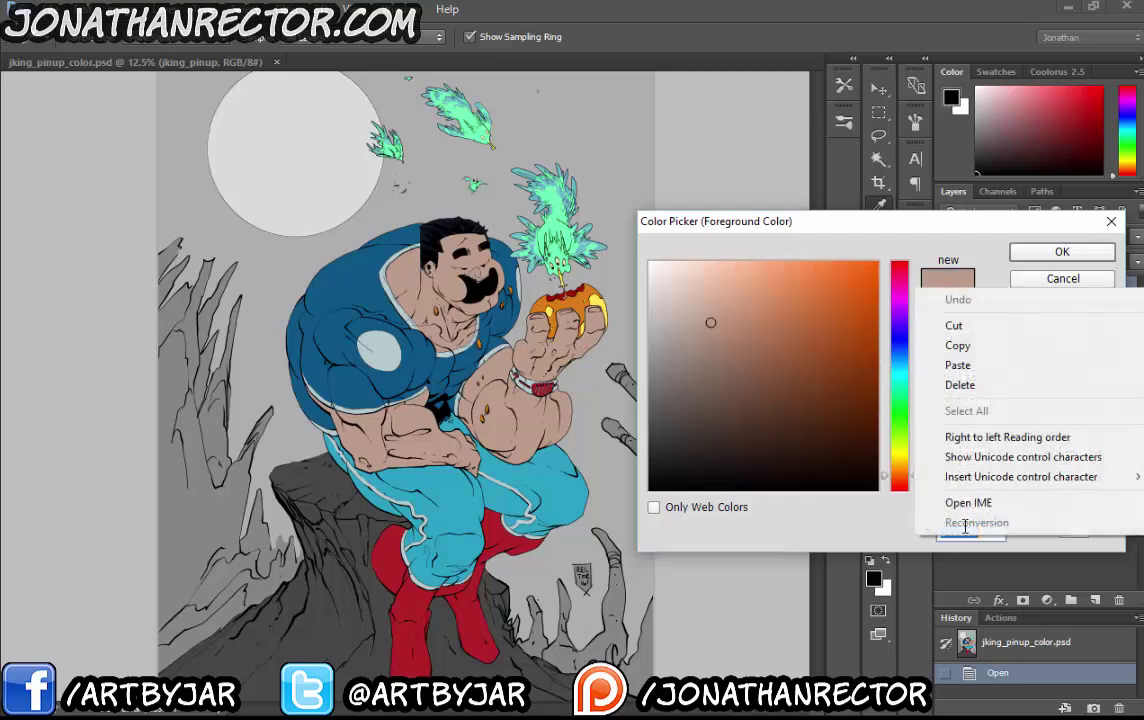
{"action": "left_click", "coordinate": [958, 342]}
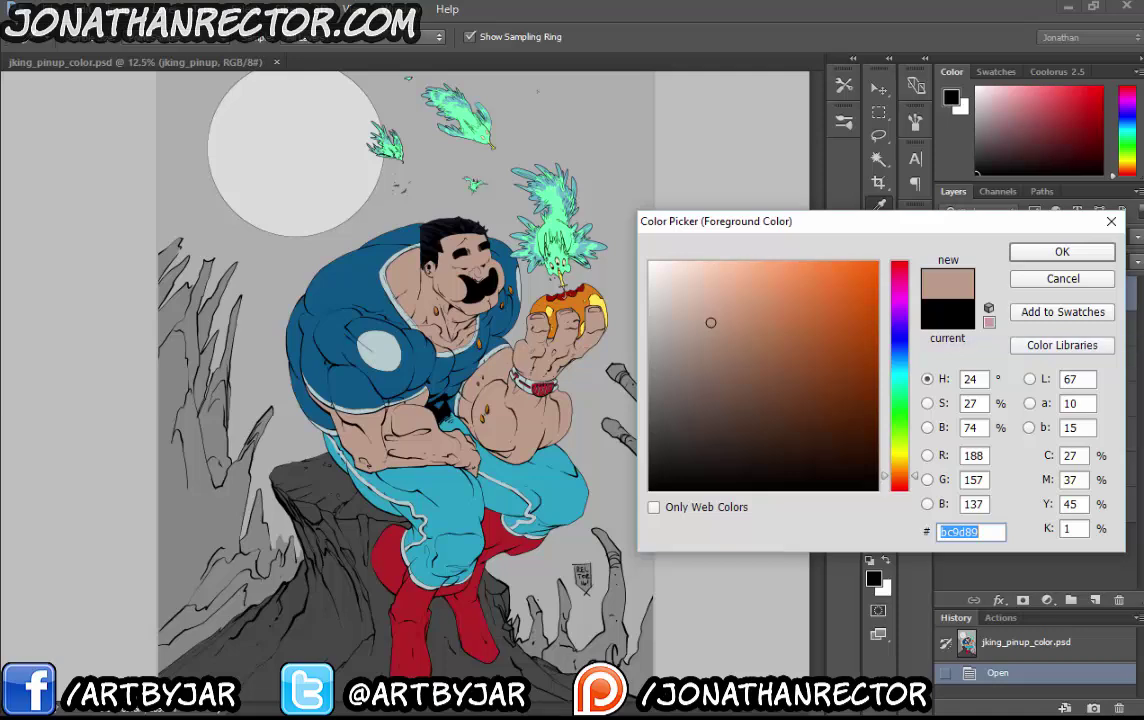
Switch to Colour Constructor and replace the Tan object's albedo with the copied skin tone, BC9D89
{"action": "key", "text": "alt+Tab"}
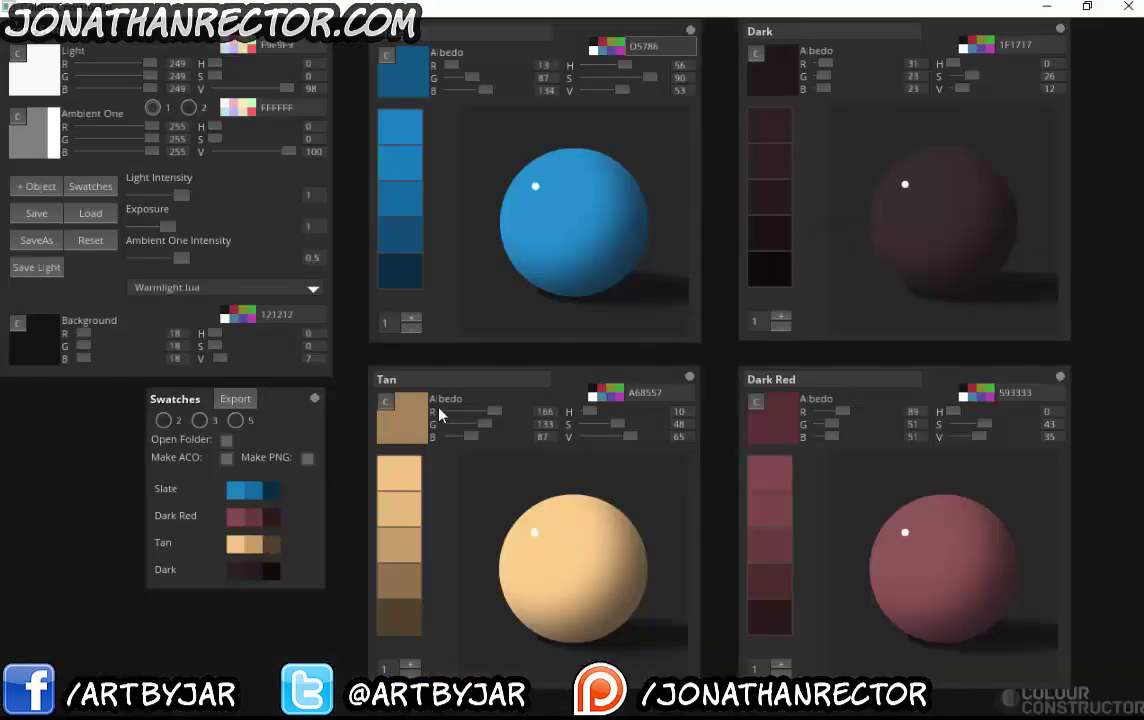
{"action": "left_click", "coordinate": [660, 393]}
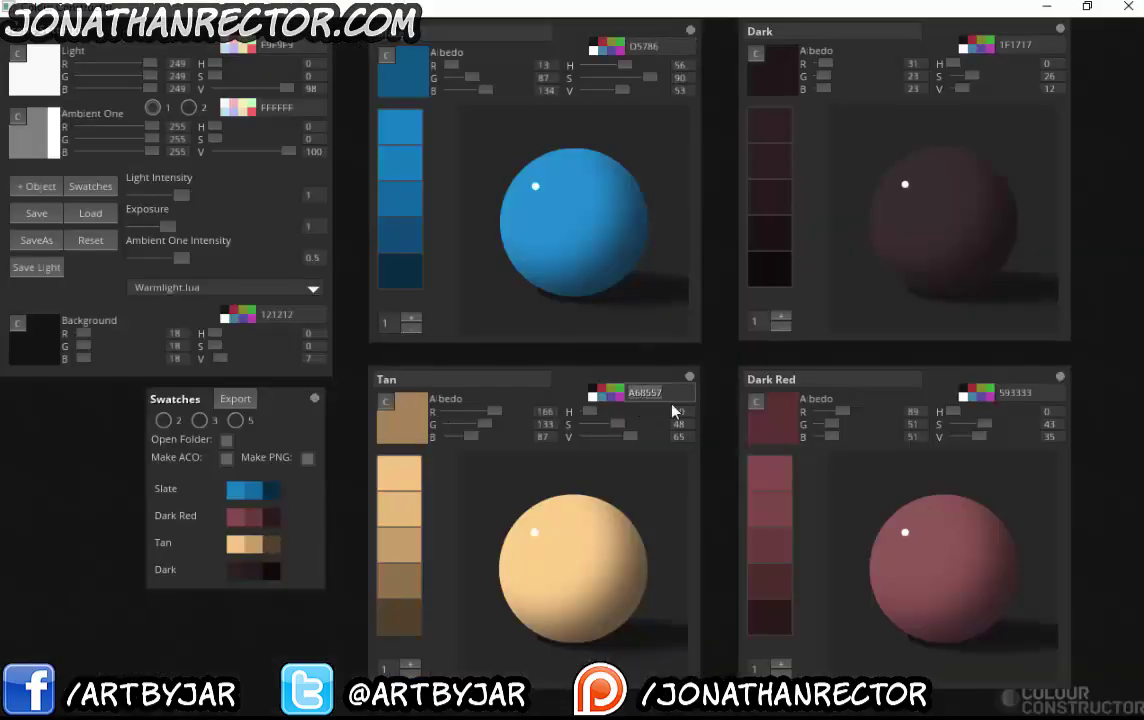
{"action": "key", "text": "ctrl+v"}
{"action": "key", "text": "Return"}
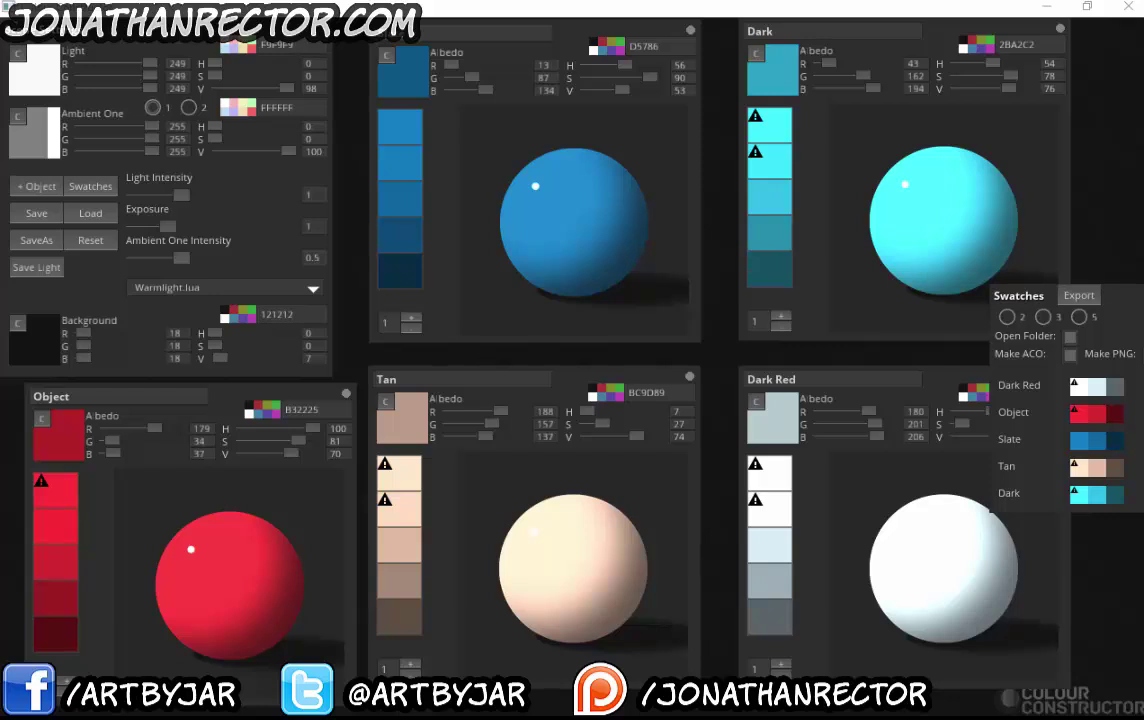
Save the colour setup as a new file named JesopKing_Flats
{"action": "left_click", "coordinate": [36, 240]}
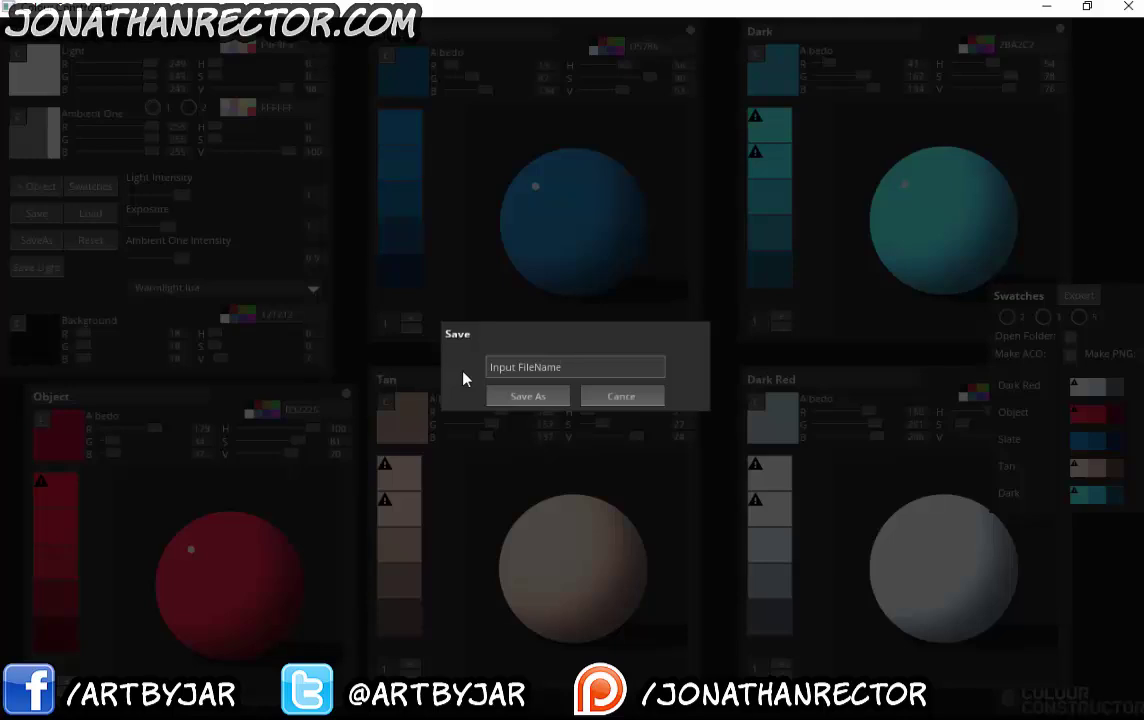
{"action": "key", "text": "BackSpace"}
{"action": "key", "text": "BackSpace"}
{"action": "key", "text": "BackSpace"}
{"action": "key", "text": "BackSpace"}
{"action": "key", "text": "BackSpace"}
{"action": "key", "text": "BackSpace"}
{"action": "key", "text": "BackSpace"}
{"action": "key", "text": "BackSpace"}
{"action": "key", "text": "BackSpace"}
{"action": "key", "text": "BackSpace"}
{"action": "key", "text": "BackSpace"}
{"action": "key", "text": "BackSpace"}
{"action": "key", "text": "BackSpace"}
{"action": "key", "text": "BackSpace"}
{"action": "type", "text": "JesopKing_Flats"}
{"action": "left_click", "coordinate": [514, 398]}
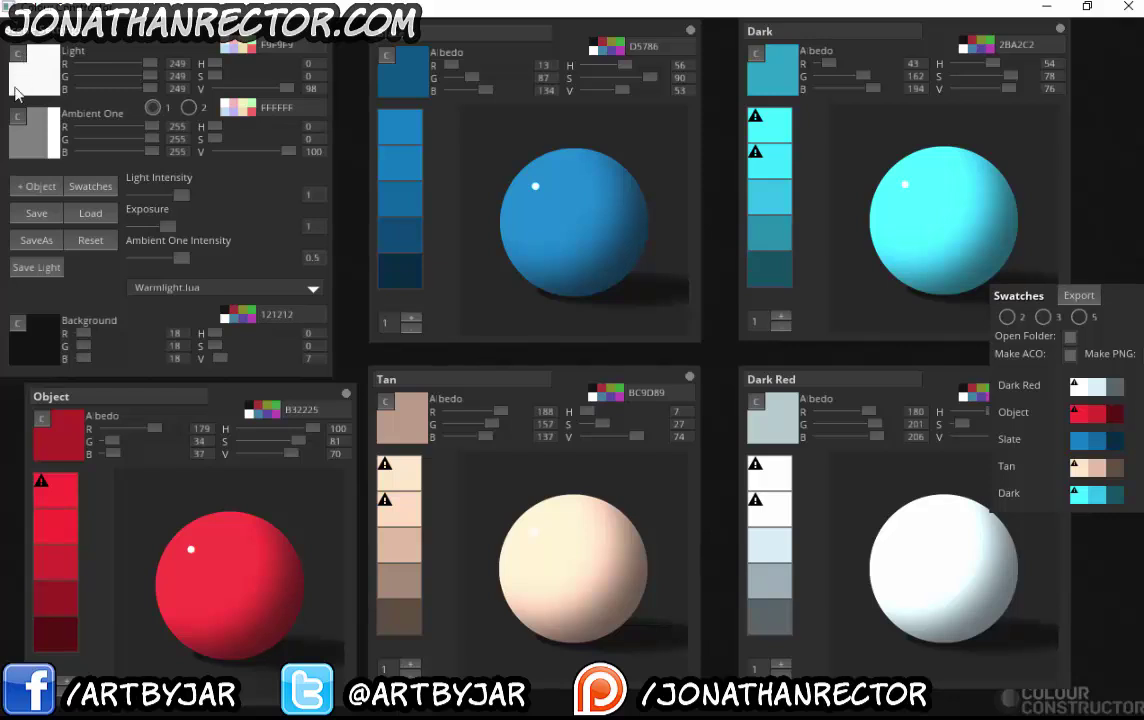
Try lighter and darker golden tones for the Ambient One colour and settle on BB9137
{"action": "left_click", "coordinate": [17, 120]}
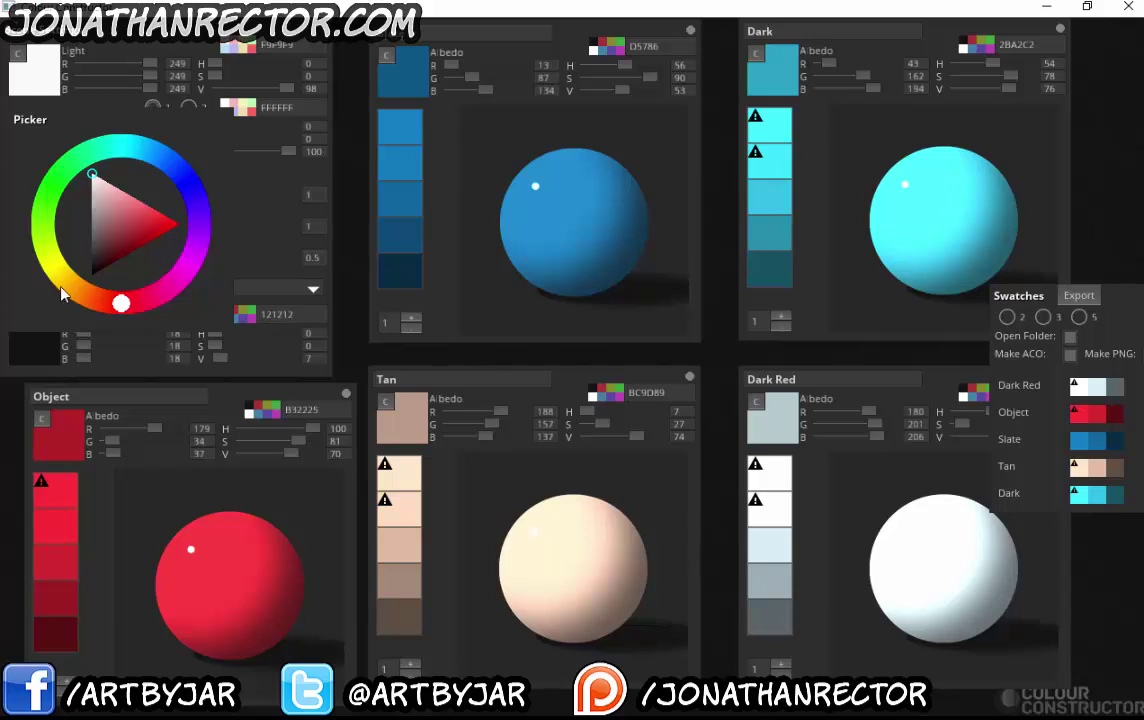
{"action": "left_click_drag", "start_coordinate": [85, 298], "coordinate": [68, 285]}
{"action": "mouse_move", "coordinate": [120, 196]}
{"action": "left_mouse_down"}
{"action": "mouse_move", "coordinate": [170, 228]}
{"action": "mouse_move", "coordinate": [138, 231]}
{"action": "left_mouse_up"}
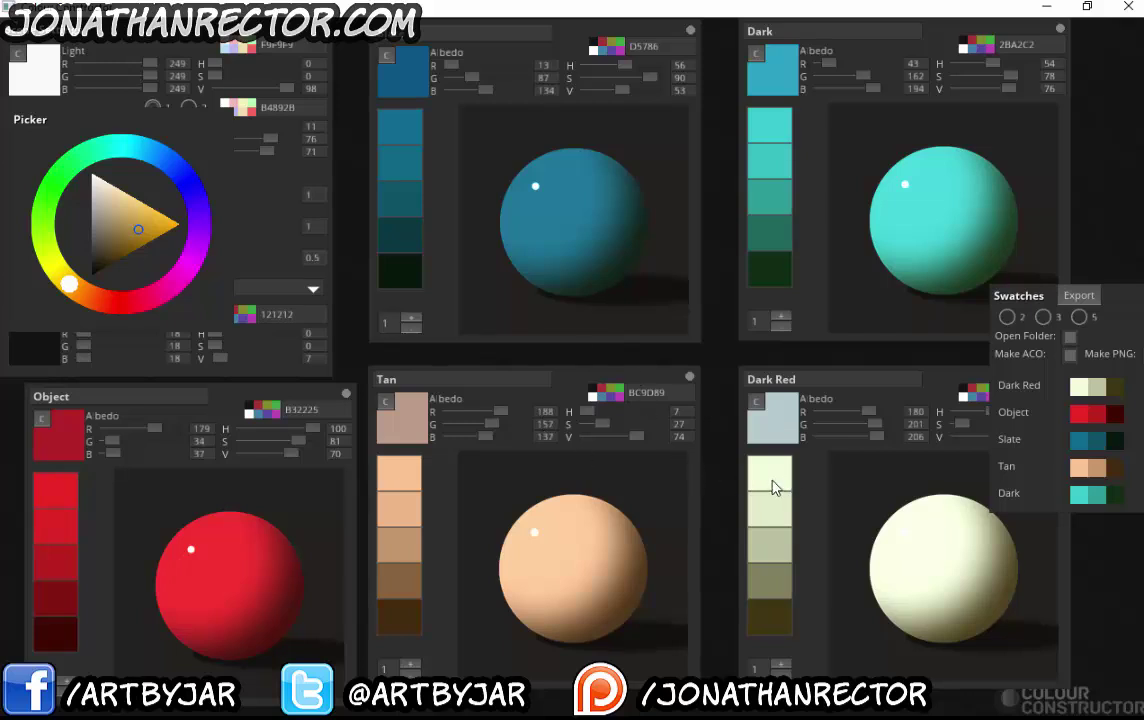
{"action": "left_click_drag", "start_coordinate": [146, 222], "coordinate": [145, 204]}
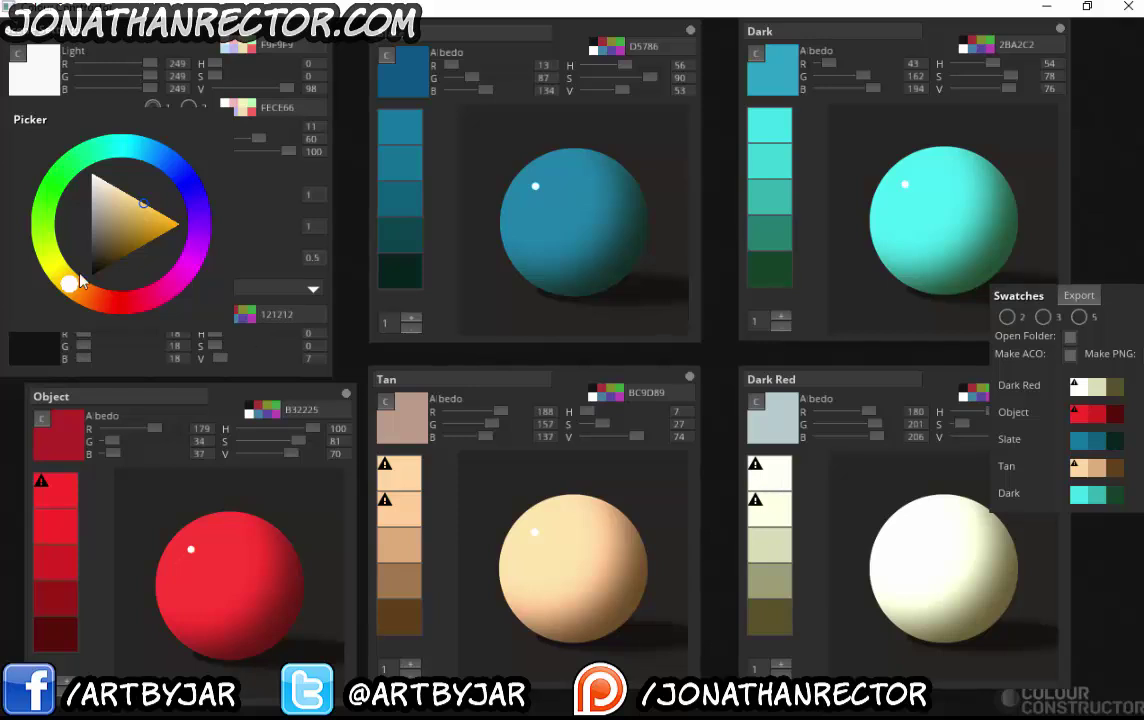
{"action": "left_click", "coordinate": [141, 209]}
{"action": "left_click_drag", "start_coordinate": [141, 209], "coordinate": [140, 251]}
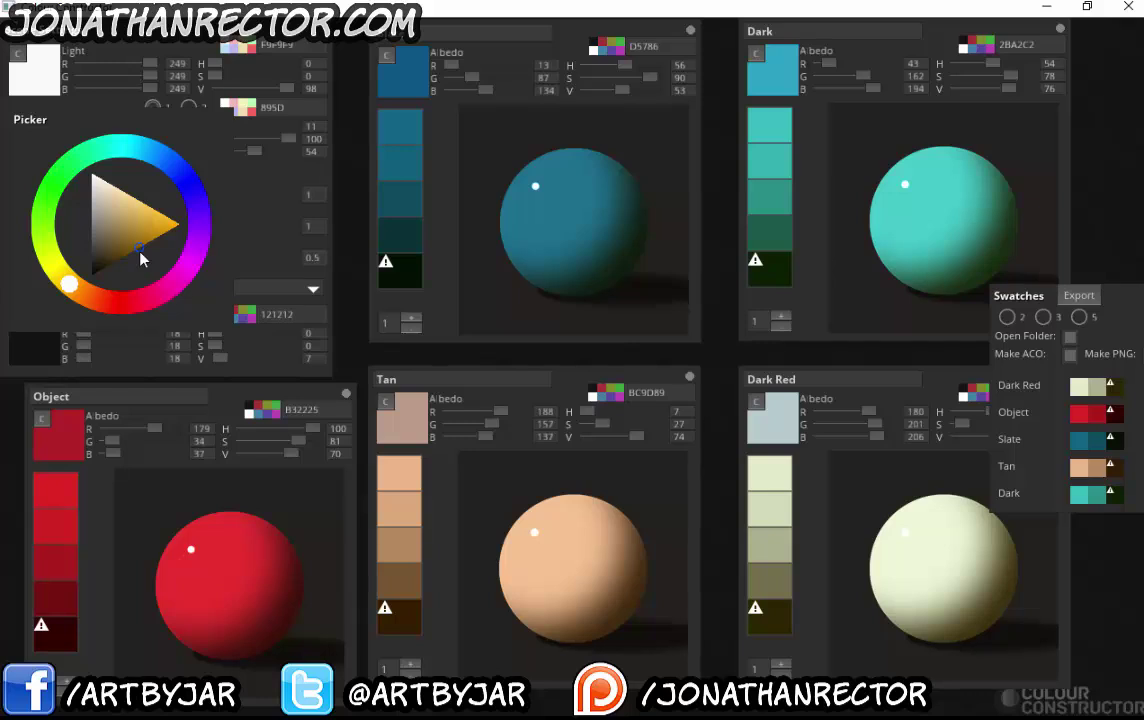
{"action": "mouse_move", "coordinate": [141, 254]}
{"action": "left_mouse_down"}
{"action": "mouse_move", "coordinate": [147, 232]}
{"action": "mouse_move", "coordinate": [140, 238]}
{"action": "mouse_move", "coordinate": [169, 232]}
{"action": "mouse_move", "coordinate": [137, 227]}
{"action": "left_mouse_up"}
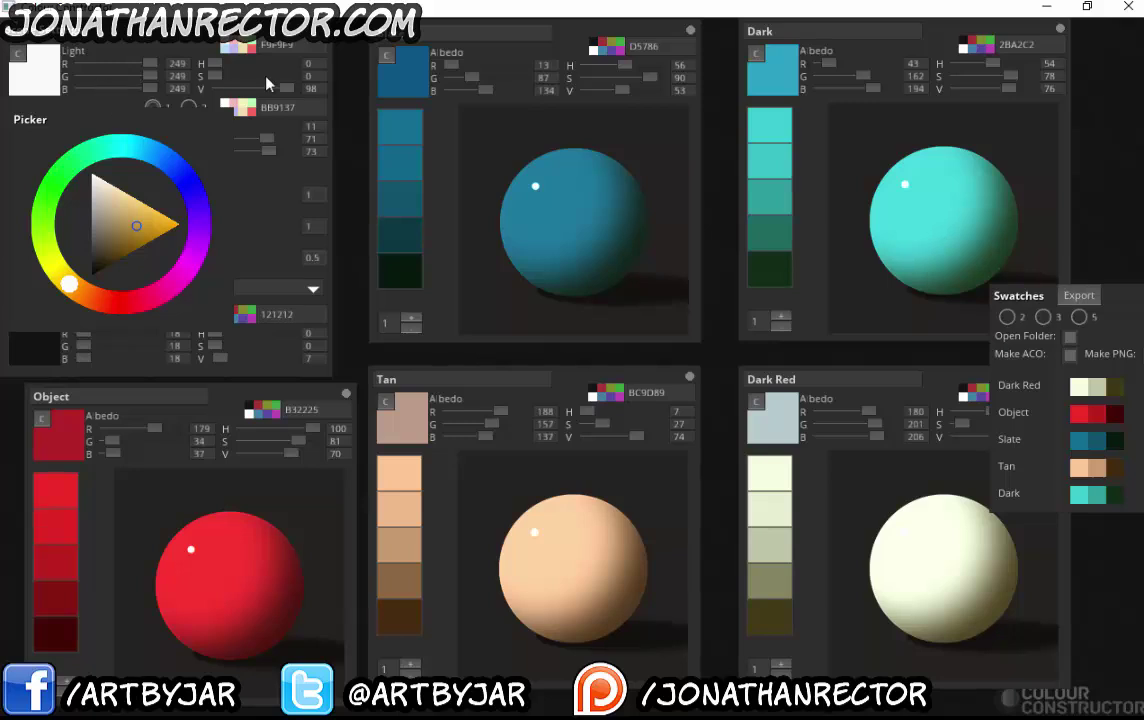
{"action": "left_click", "coordinate": [345, 72]}
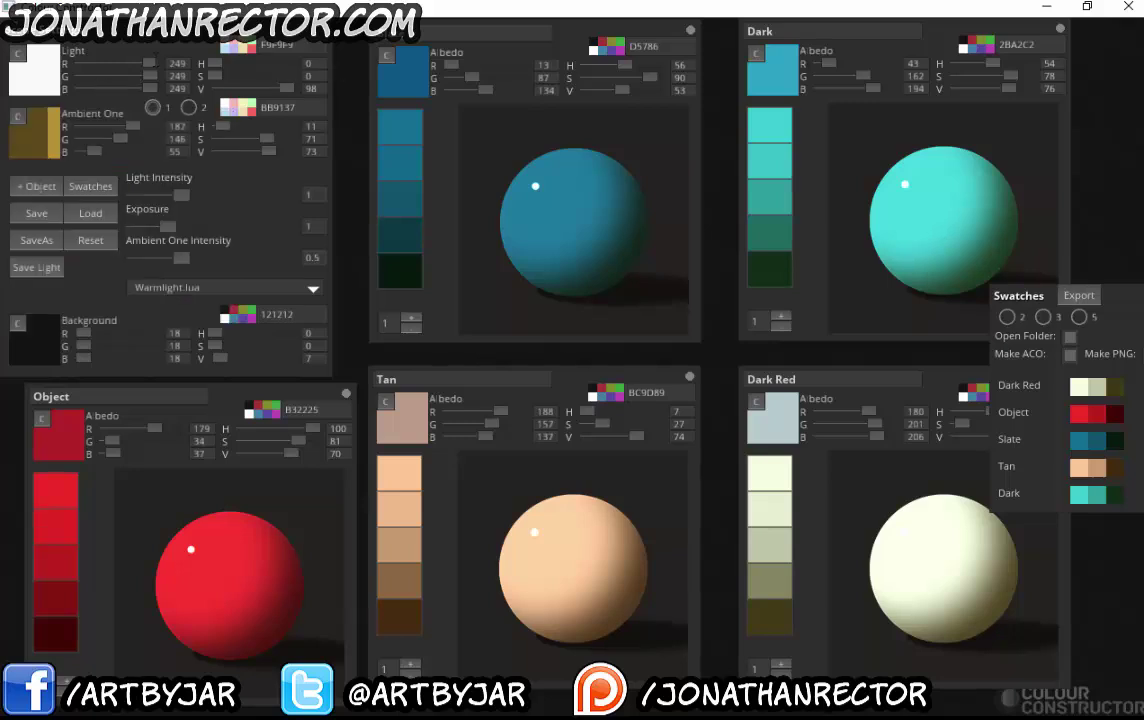
Try saturated orange, pink, violet and blue hues for the scene's Light colour
{"action": "left_click", "coordinate": [22, 55]}
{"action": "left_click", "coordinate": [78, 212]}
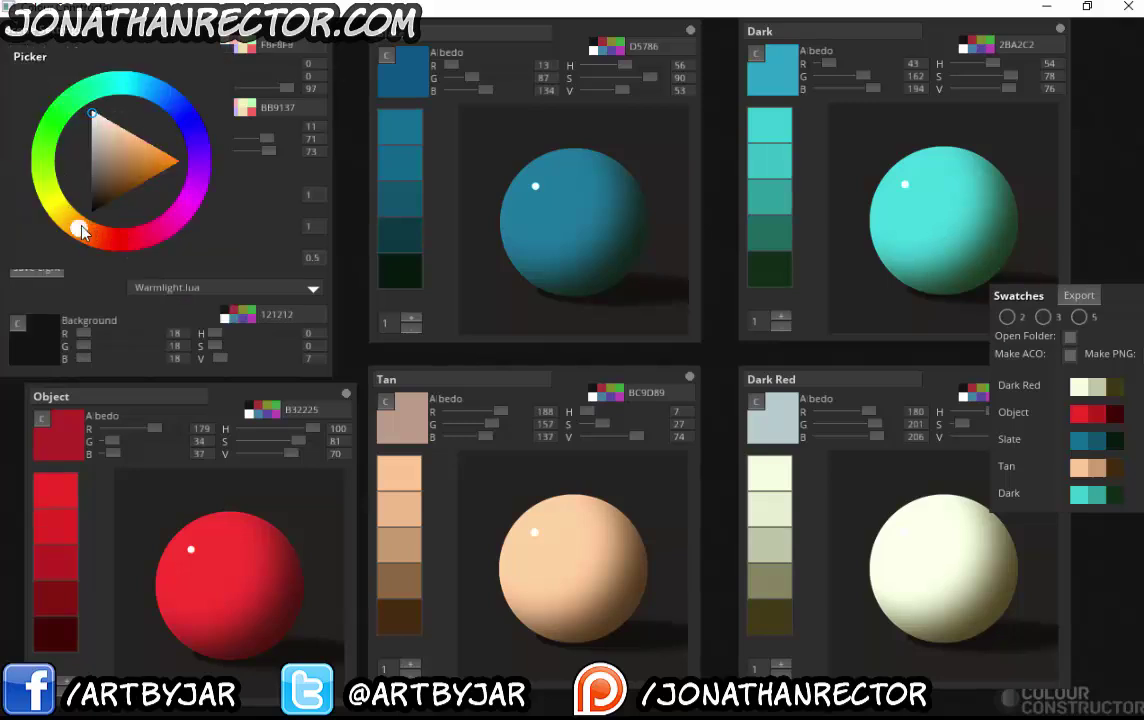
{"action": "left_click_drag", "start_coordinate": [127, 152], "coordinate": [189, 171]}
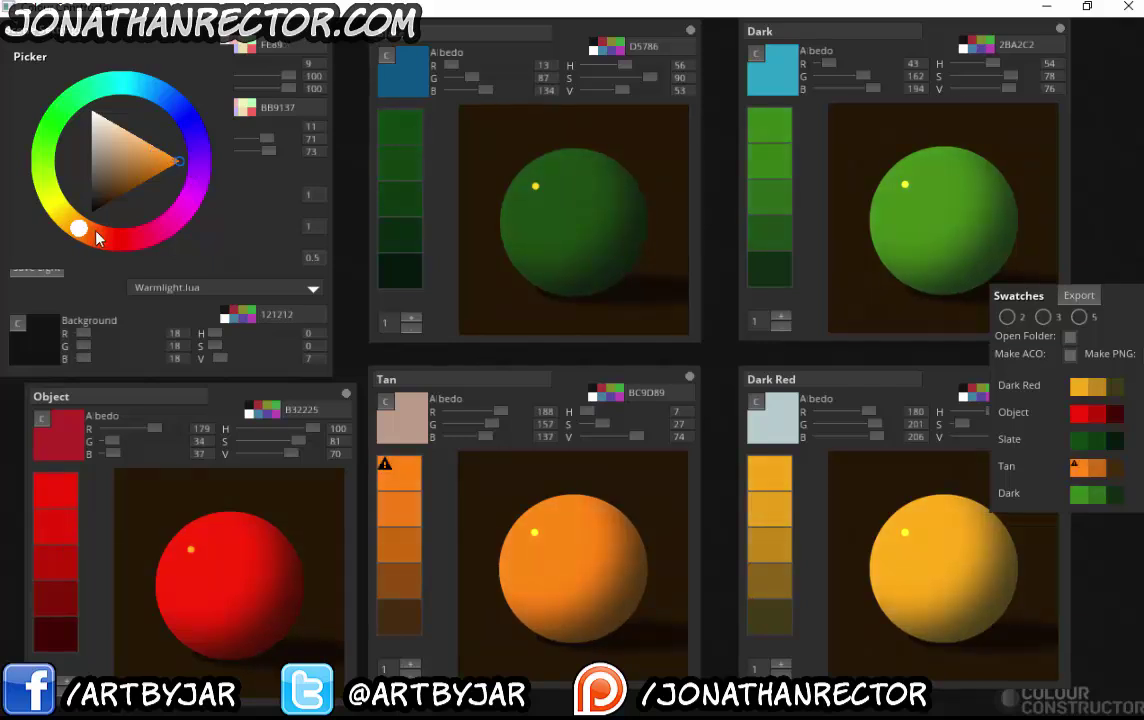
{"action": "left_click", "coordinate": [160, 232]}
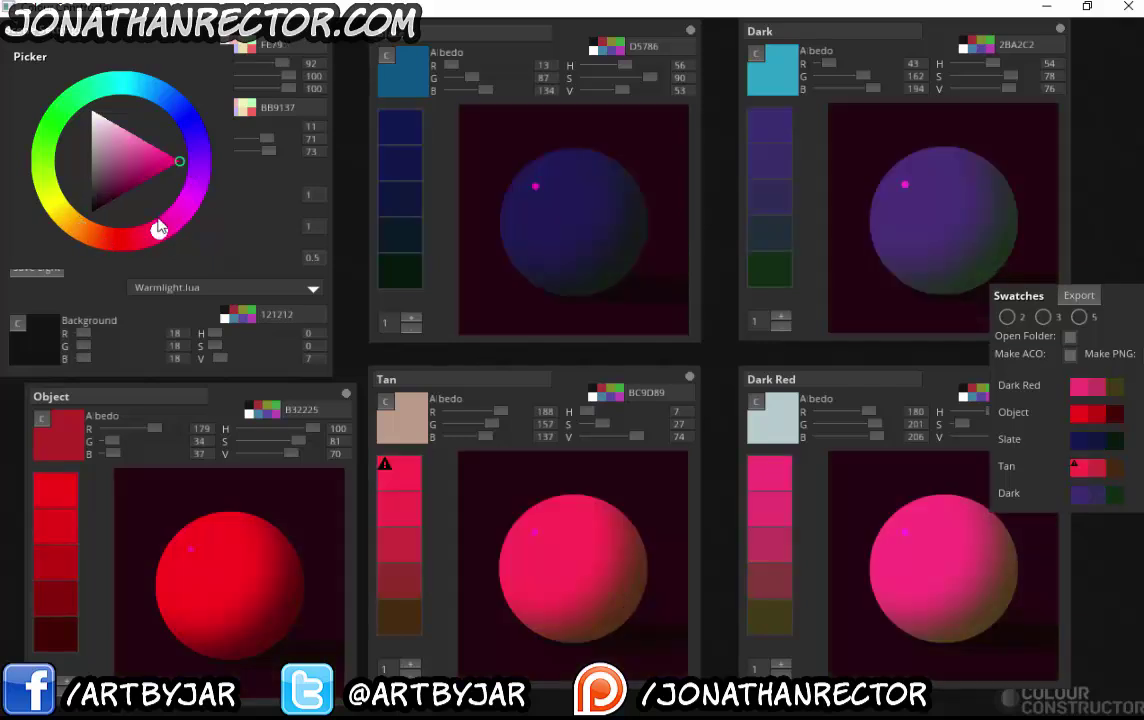
{"action": "left_click", "coordinate": [199, 164]}
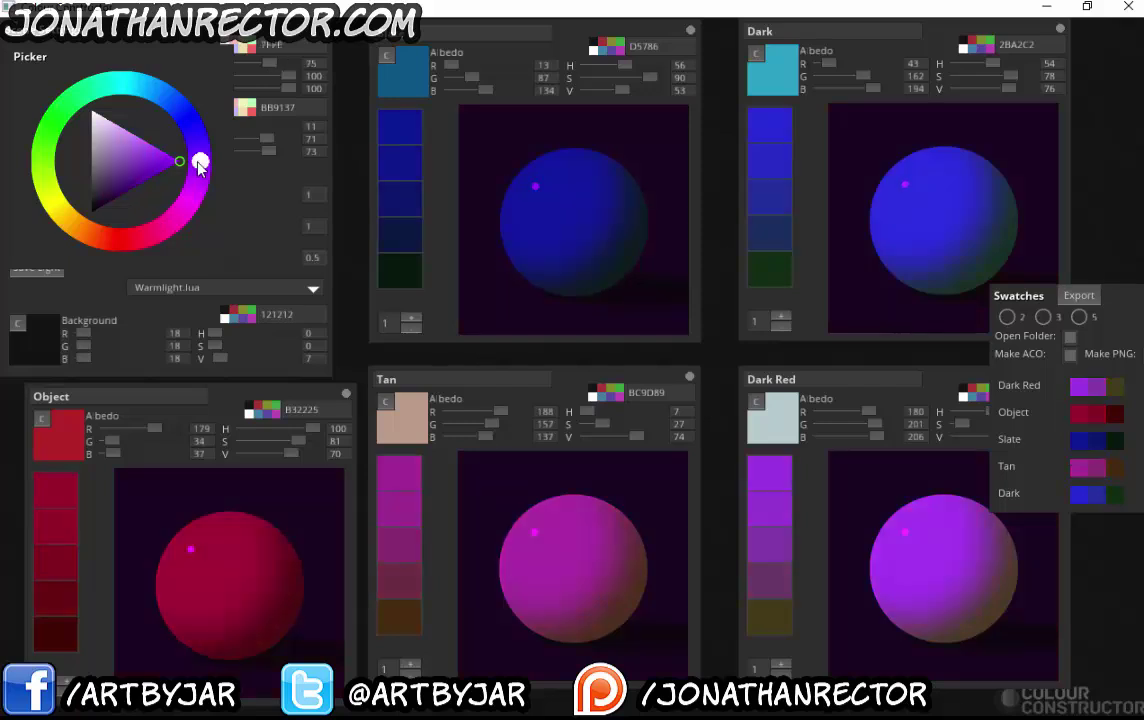
{"action": "left_click", "coordinate": [151, 92]}
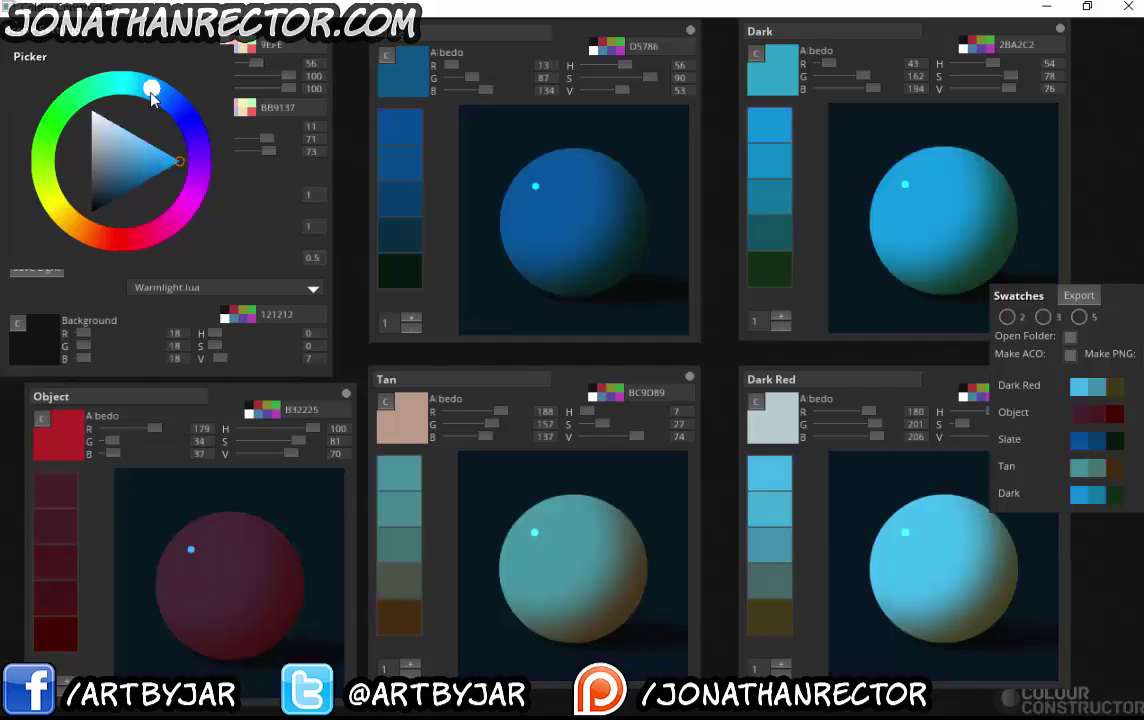
Shift the Light colour to green and soften it to the pale tint A9F2B3
{"action": "left_click", "coordinate": [63, 110]}
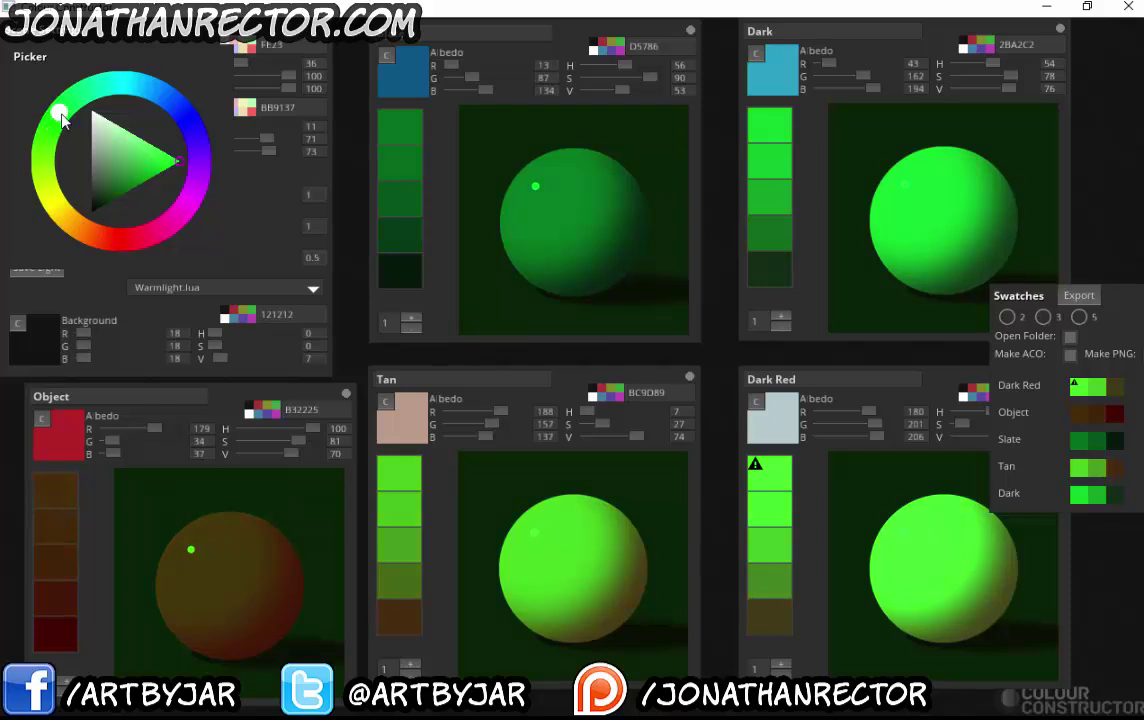
{"action": "left_click", "coordinate": [124, 158]}
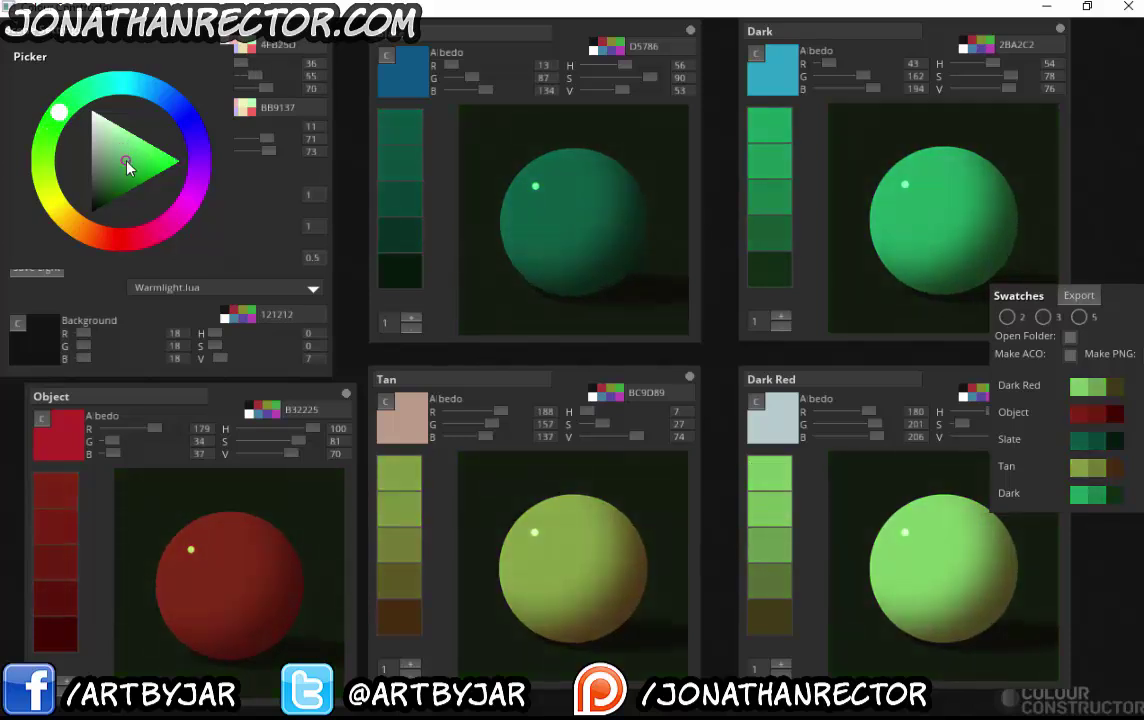
{"action": "left_click", "coordinate": [125, 162]}
{"action": "left_click_drag", "start_coordinate": [123, 153], "coordinate": [118, 130]}
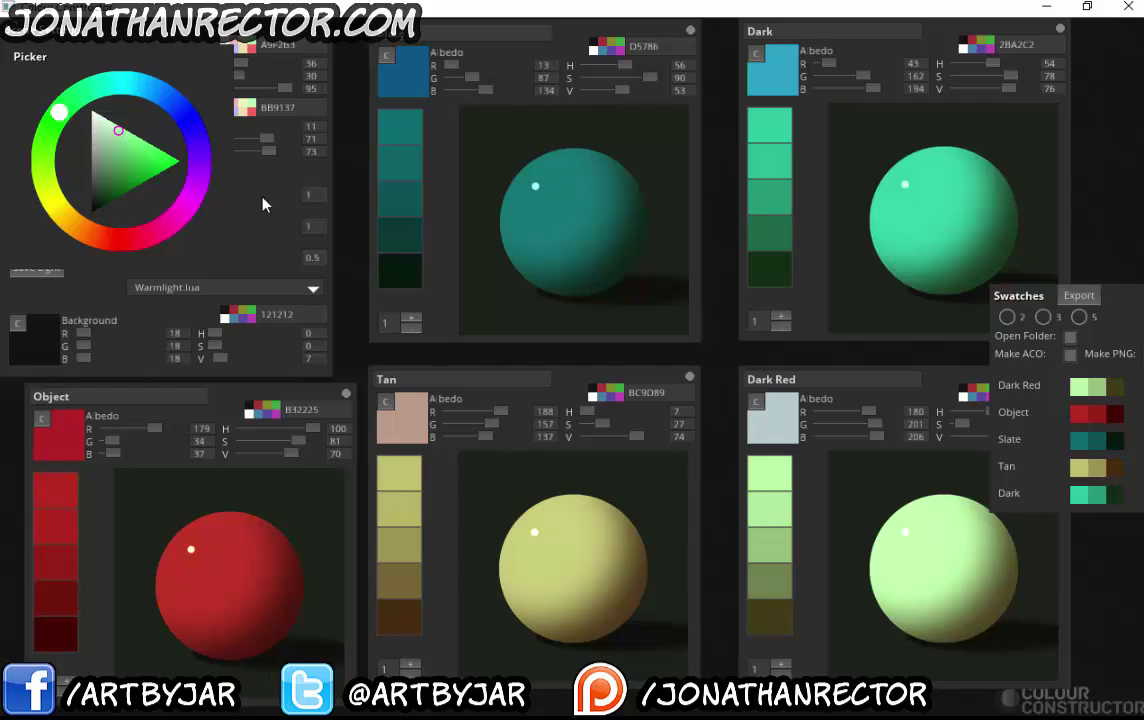
{"action": "left_click", "coordinate": [352, 247]}
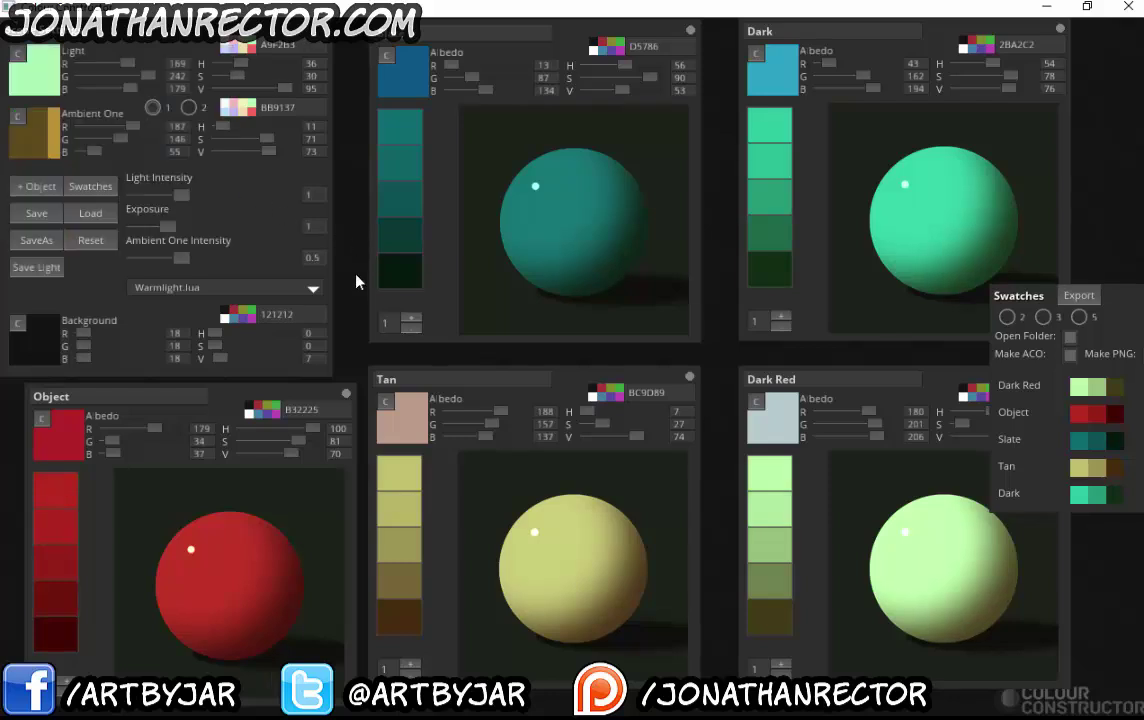
Set the Background colour to the mid grey 818181
{"action": "left_click", "coordinate": [18, 322]}
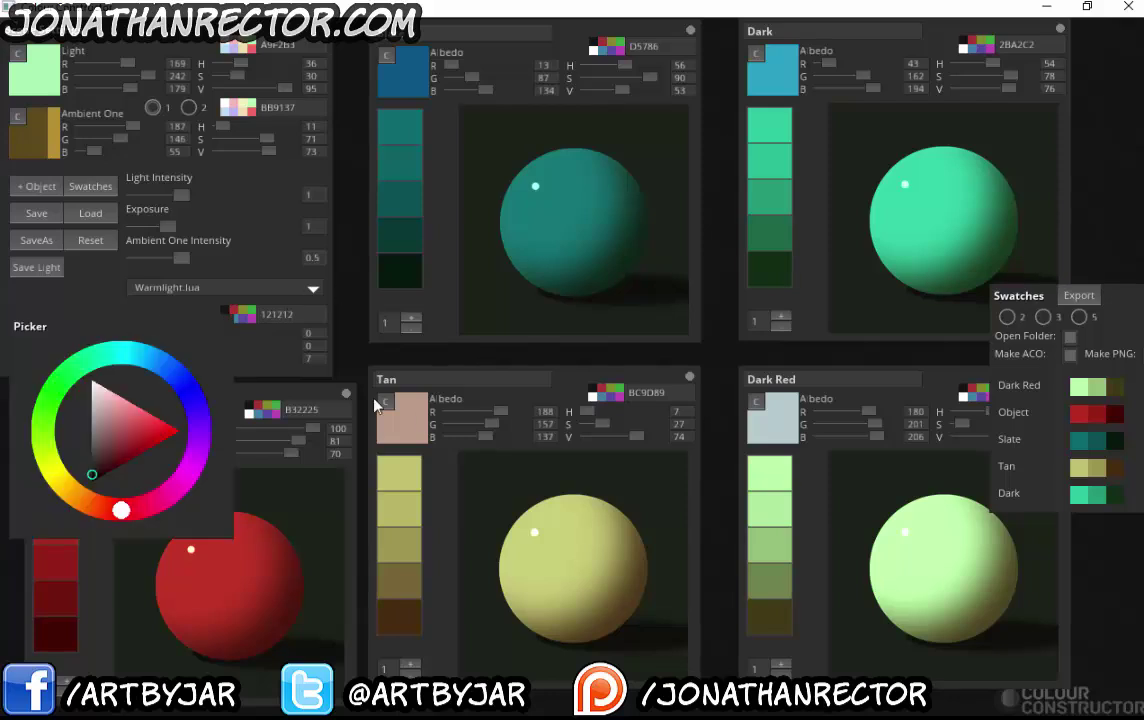
{"action": "left_click_drag", "start_coordinate": [148, 444], "coordinate": [84, 436]}
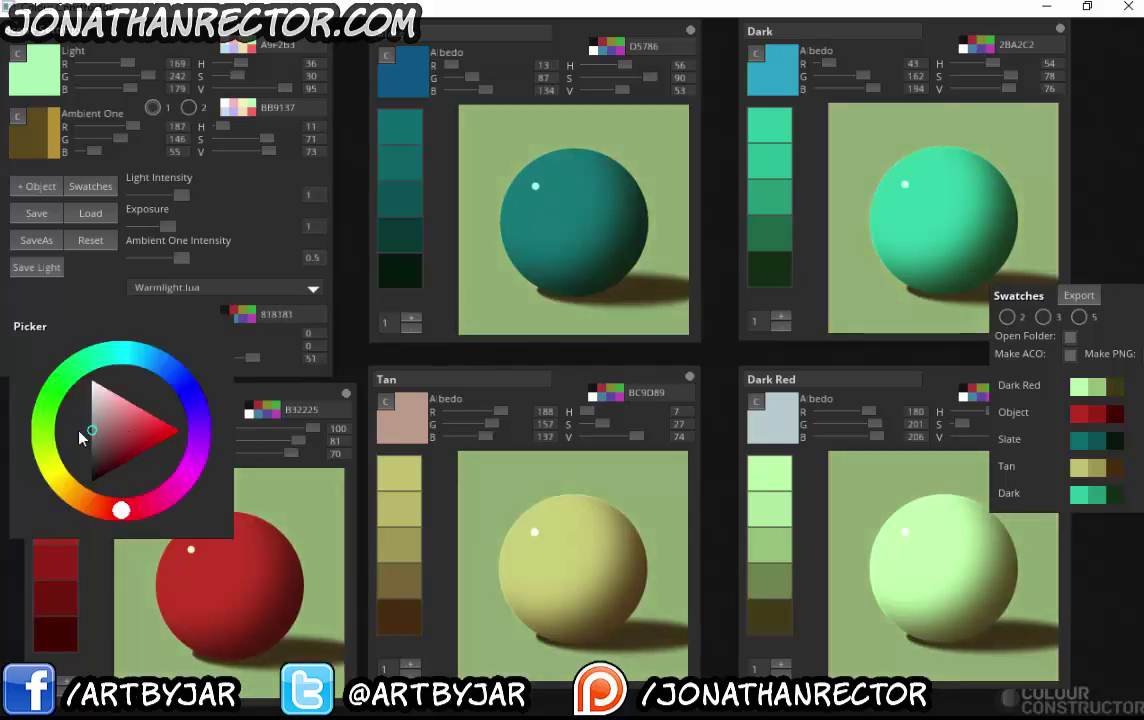
{"action": "left_click", "coordinate": [346, 341]}
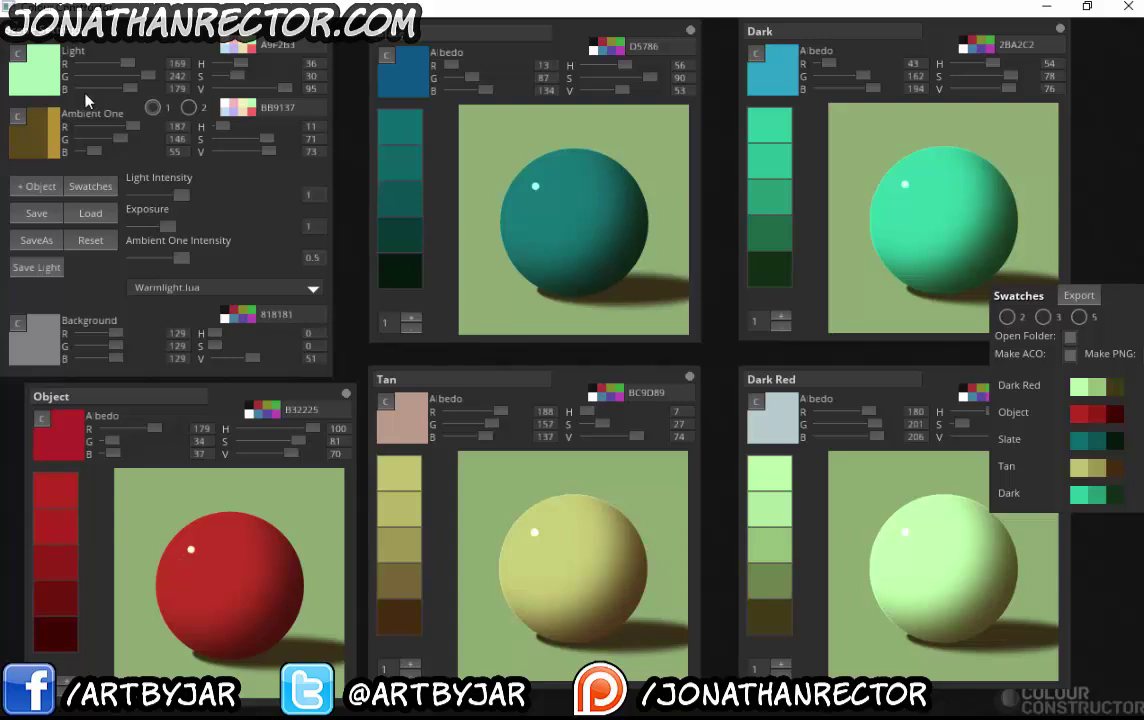
Brighten the Ambient One colour to the golden tone E7B13B
{"action": "left_click", "coordinate": [17, 116]}
{"action": "mouse_move", "coordinate": [157, 220]}
{"action": "left_mouse_down"}
{"action": "mouse_move", "coordinate": [185, 232]}
{"action": "mouse_move", "coordinate": [104, 118]}
{"action": "mouse_move", "coordinate": [118, 277]}
{"action": "mouse_move", "coordinate": [145, 233]}
{"action": "mouse_move", "coordinate": [122, 190]}
{"action": "mouse_move", "coordinate": [170, 235]}
{"action": "mouse_move", "coordinate": [150, 217]}
{"action": "left_mouse_up"}
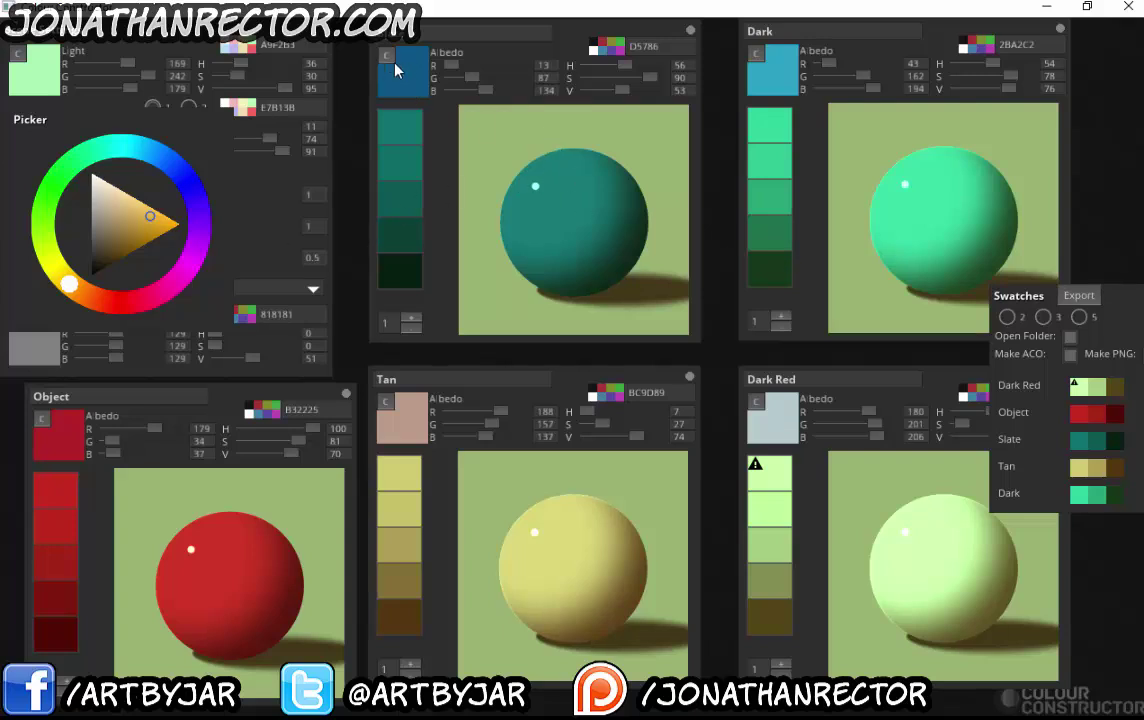
{"action": "left_click", "coordinate": [354, 138]}
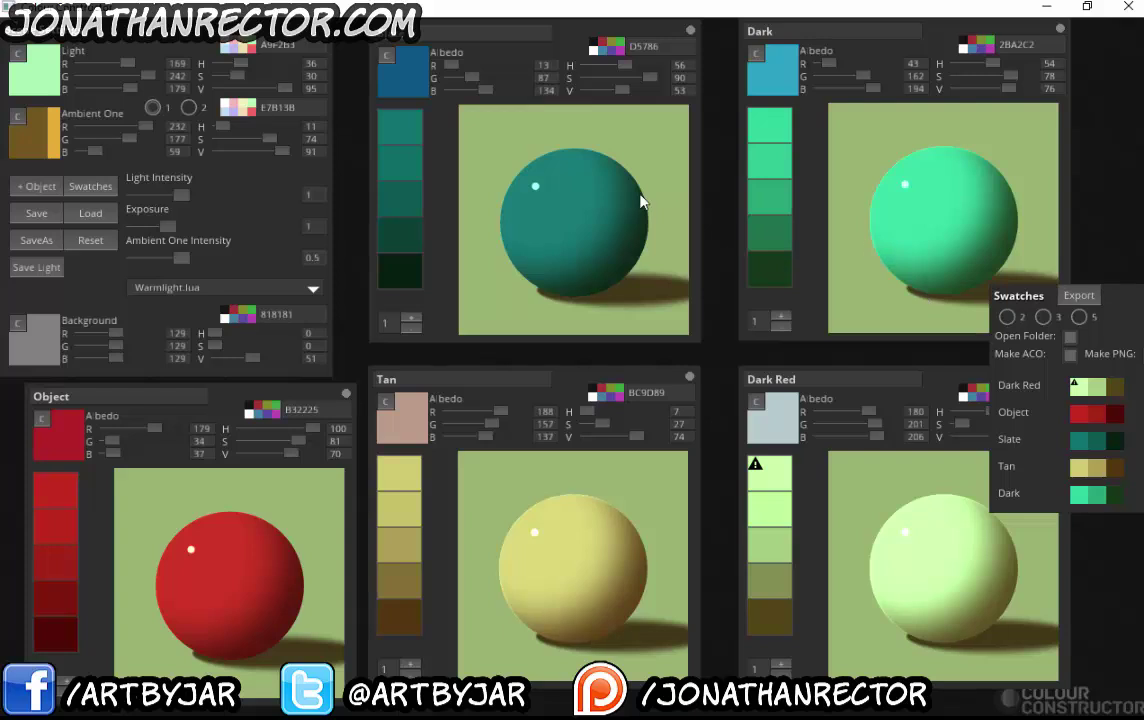
Set Exposure to 0.95 and Ambient One Intensity to 0.72, and shift the Light colour to the yellow-green D1F294
{"action": "left_click_drag", "start_coordinate": [183, 197], "coordinate": [209, 261]}
{"action": "left_click", "coordinate": [180, 257]}
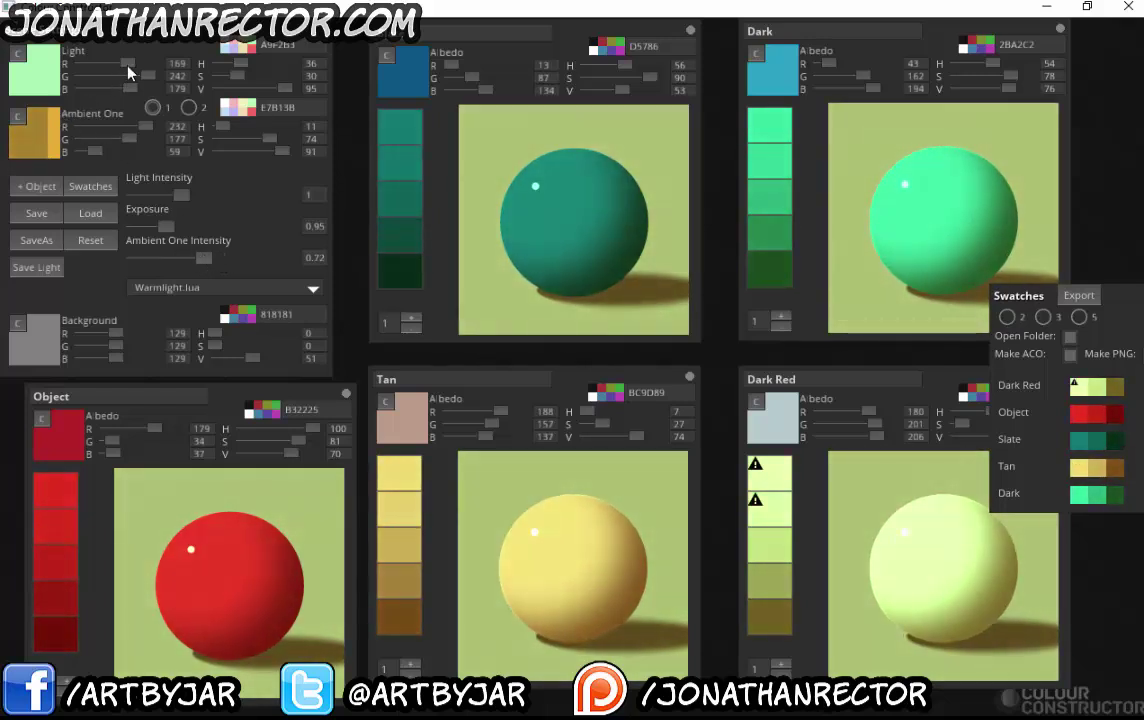
{"action": "mouse_move", "coordinate": [127, 66]}
{"action": "left_mouse_down"}
{"action": "mouse_move", "coordinate": [148, 66]}
{"action": "mouse_move", "coordinate": [144, 91]}
{"action": "mouse_move", "coordinate": [116, 88]}
{"action": "left_mouse_up"}
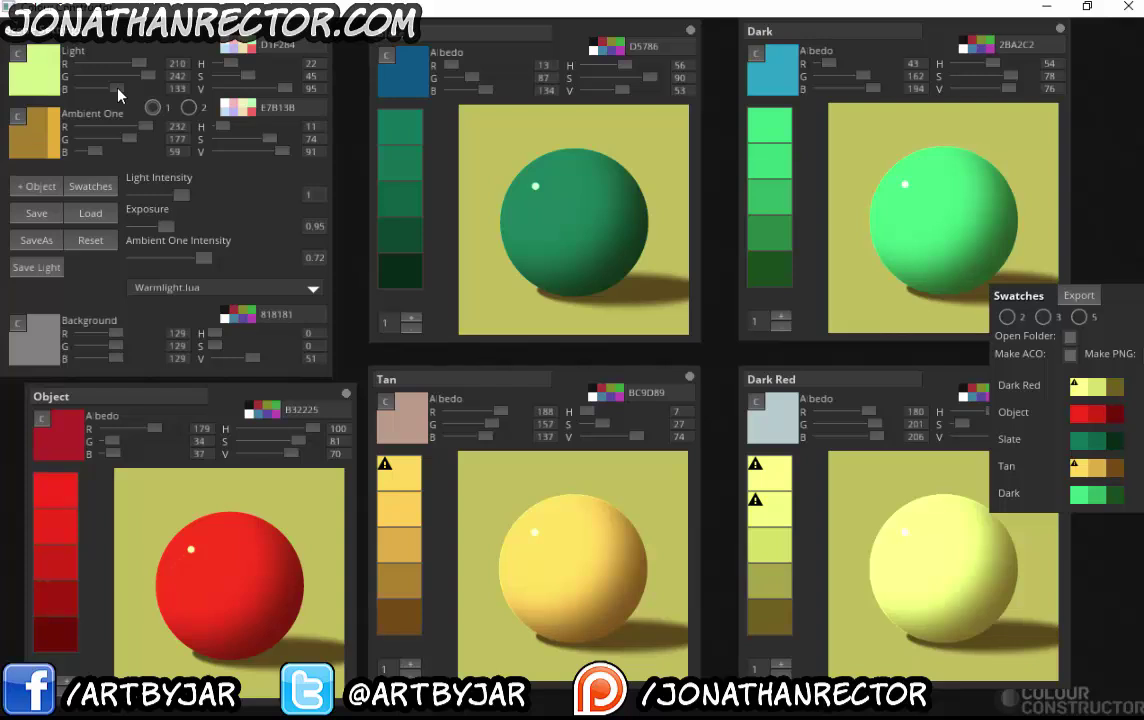
{"action": "left_click_drag", "start_coordinate": [119, 94], "coordinate": [123, 95]}
Try dusty red, tan, violet, slate blue and pale green shades for the Background colour
{"action": "left_click", "coordinate": [17, 326]}
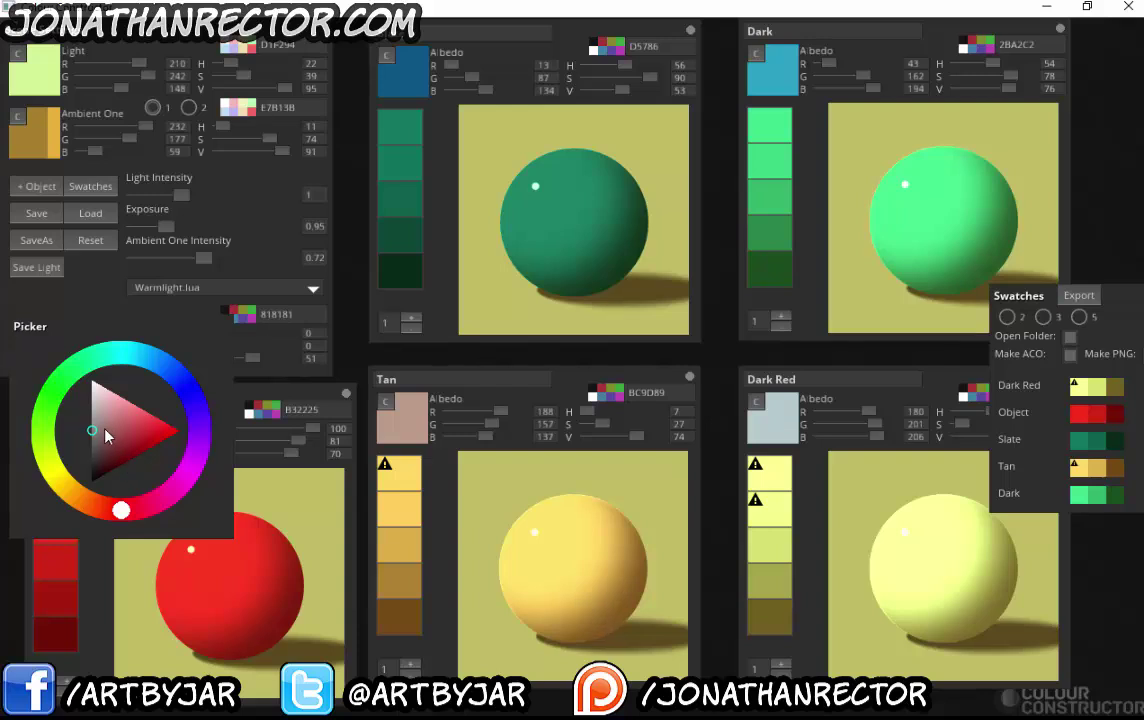
{"action": "left_click_drag", "start_coordinate": [111, 432], "coordinate": [115, 431]}
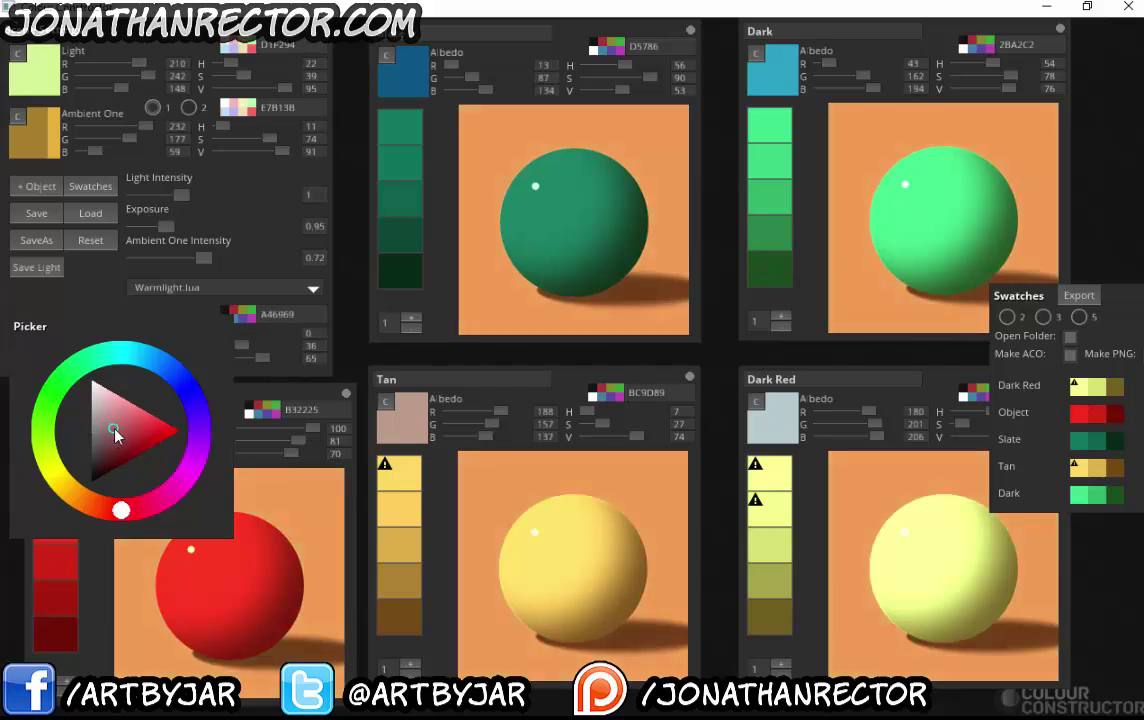
{"action": "mouse_move", "coordinate": [151, 512]}
{"action": "left_mouse_down"}
{"action": "mouse_move", "coordinate": [197, 447]}
{"action": "mouse_move", "coordinate": [179, 375]}
{"action": "mouse_move", "coordinate": [105, 350]}
{"action": "mouse_move", "coordinate": [118, 350]}
{"action": "mouse_move", "coordinate": [46, 396]}
{"action": "mouse_move", "coordinate": [48, 452]}
{"action": "mouse_move", "coordinate": [82, 508]}
{"action": "left_mouse_up"}
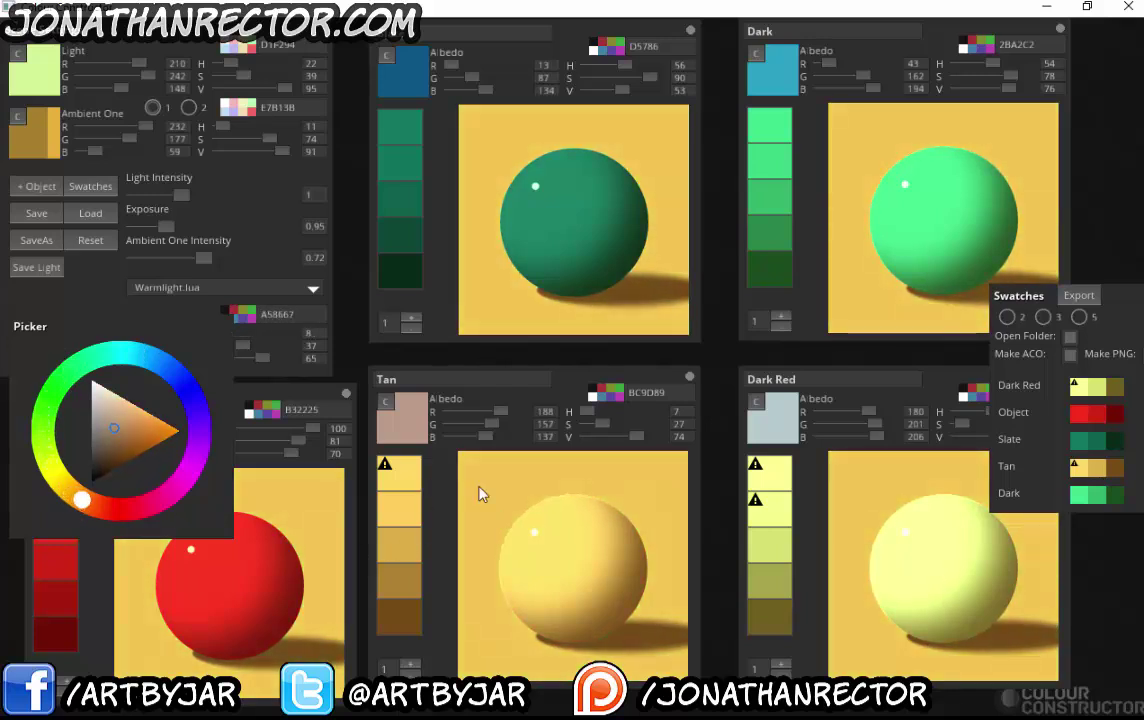
{"action": "left_click", "coordinate": [196, 418]}
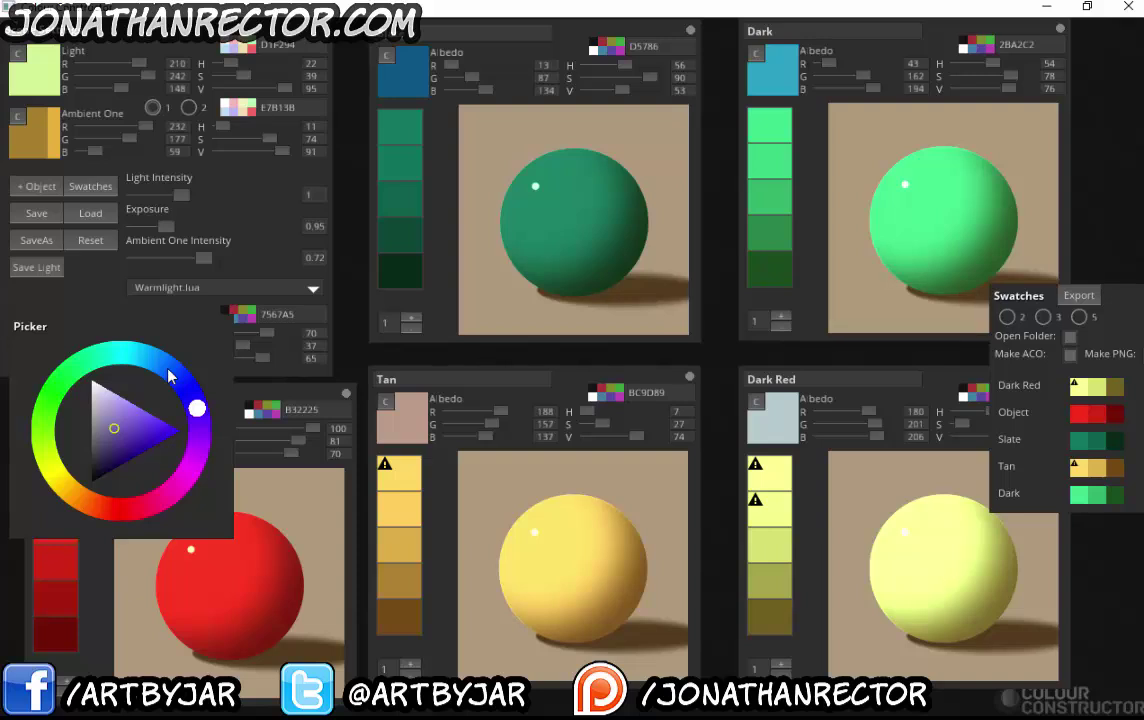
{"action": "left_click", "coordinate": [167, 373]}
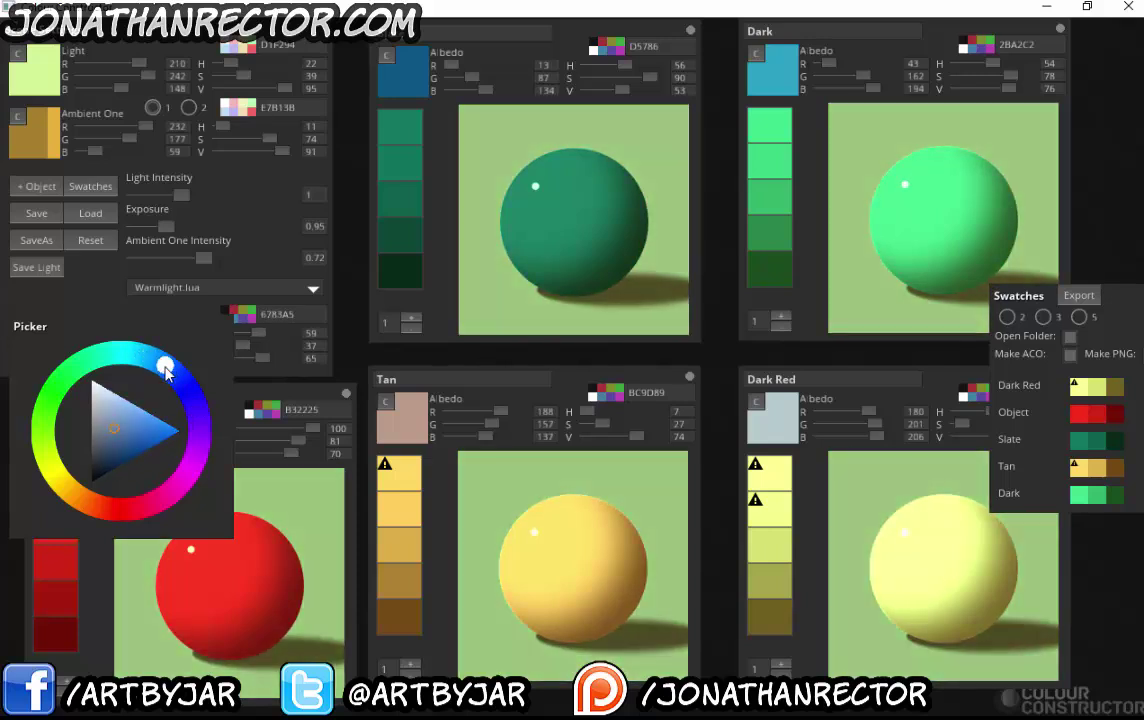
{"action": "mouse_move", "coordinate": [167, 373]}
{"action": "left_mouse_down"}
{"action": "mouse_move", "coordinate": [197, 400]}
{"action": "mouse_move", "coordinate": [202, 492]}
{"action": "mouse_move", "coordinate": [122, 352]}
{"action": "mouse_move", "coordinate": [84, 357]}
{"action": "mouse_move", "coordinate": [72, 370]}
{"action": "mouse_move", "coordinate": [117, 460]}
{"action": "mouse_move", "coordinate": [146, 434]}
{"action": "mouse_move", "coordinate": [113, 430]}
{"action": "mouse_move", "coordinate": [103, 459]}
{"action": "mouse_move", "coordinate": [112, 412]}
{"action": "mouse_move", "coordinate": [140, 426]}
{"action": "mouse_move", "coordinate": [123, 426]}
{"action": "left_mouse_up"}
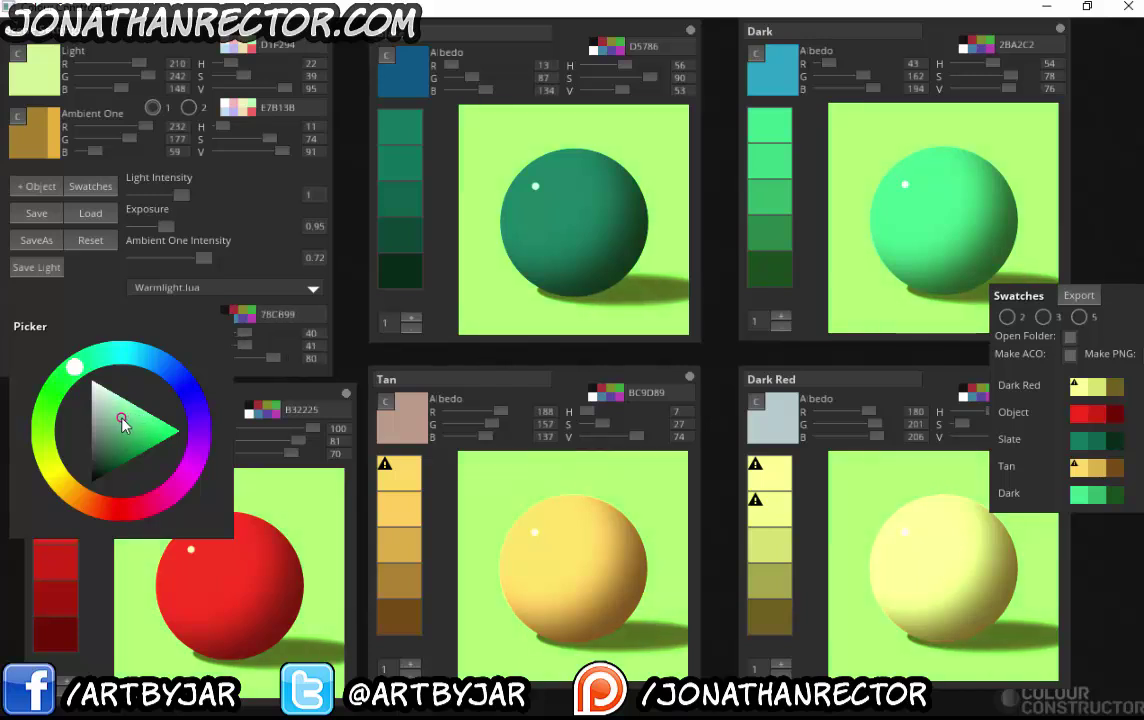
Set the Background colour to the medium blue 4D72C5
{"action": "mouse_move", "coordinate": [75, 367]}
{"action": "left_mouse_down"}
{"action": "mouse_move", "coordinate": [117, 352]}
{"action": "mouse_move", "coordinate": [171, 383]}
{"action": "mouse_move", "coordinate": [178, 402]}
{"action": "left_mouse_up"}
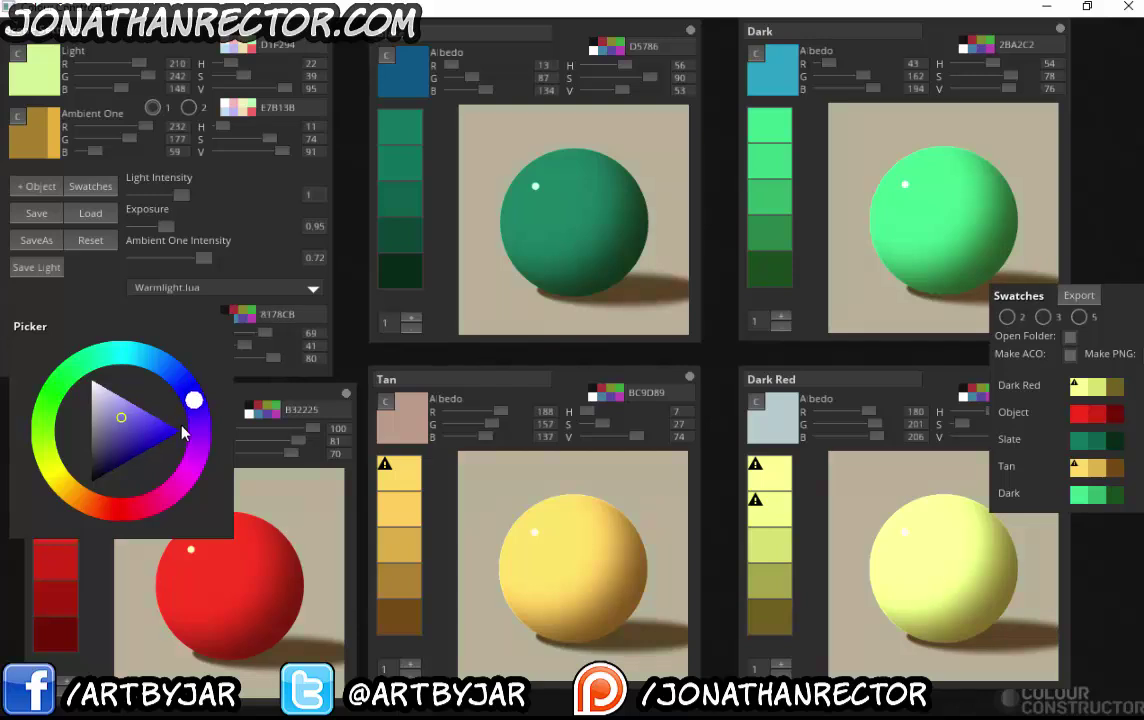
{"action": "mouse_move", "coordinate": [178, 405]}
{"action": "left_mouse_down"}
{"action": "mouse_move", "coordinate": [183, 466]}
{"action": "mouse_move", "coordinate": [110, 503]}
{"action": "mouse_move", "coordinate": [73, 497]}
{"action": "mouse_move", "coordinate": [42, 405]}
{"action": "mouse_move", "coordinate": [52, 420]}
{"action": "mouse_move", "coordinate": [76, 376]}
{"action": "mouse_move", "coordinate": [122, 380]}
{"action": "mouse_move", "coordinate": [143, 386]}
{"action": "mouse_move", "coordinate": [150, 413]}
{"action": "mouse_move", "coordinate": [115, 436]}
{"action": "mouse_move", "coordinate": [126, 409]}
{"action": "mouse_move", "coordinate": [134, 426]}
{"action": "left_mouse_up"}
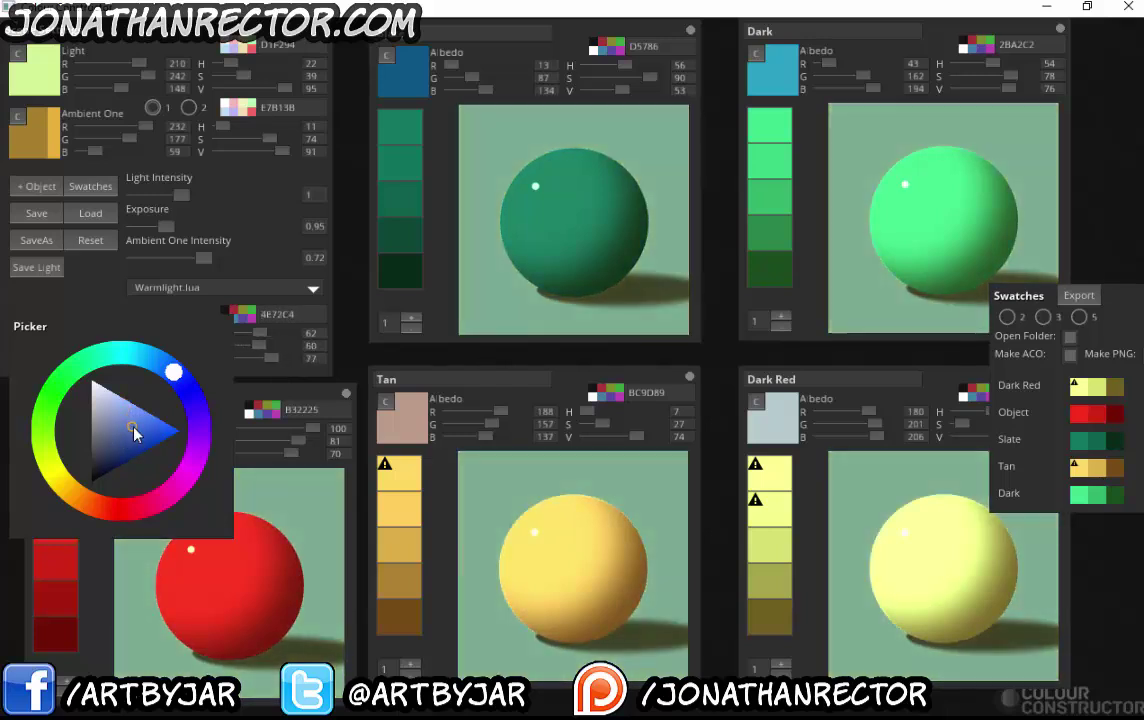
{"action": "left_click", "coordinate": [352, 378]}
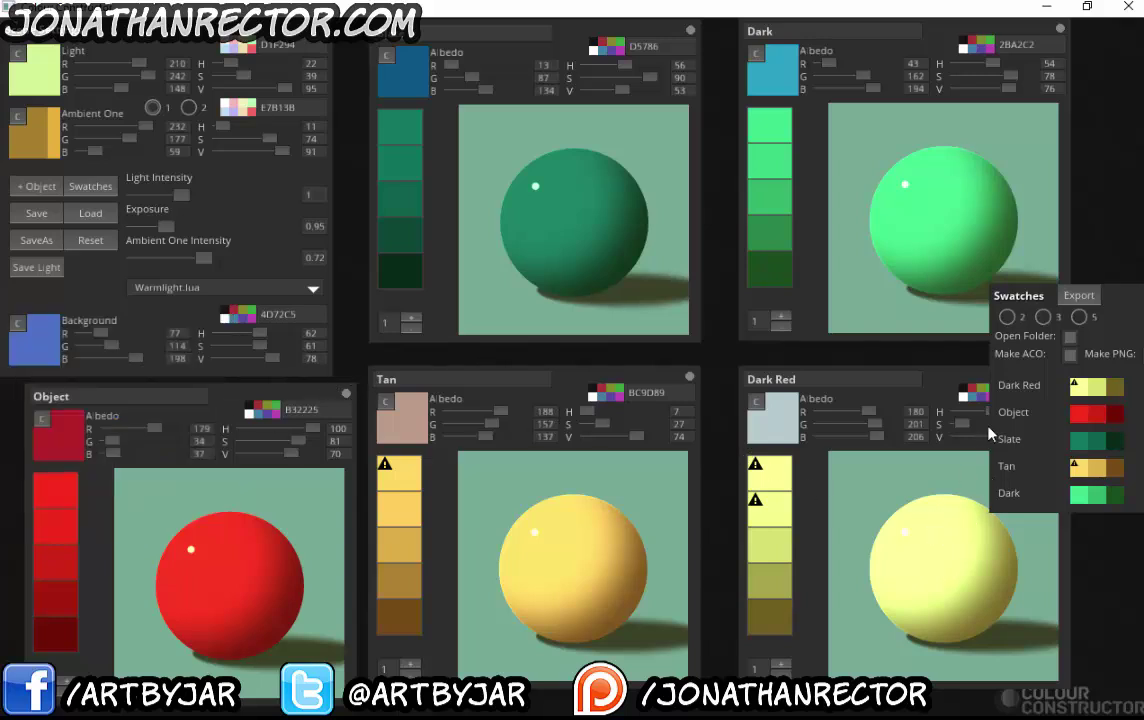
Move the Swatches window fully into view and preview five tones per object before returning to three
{"action": "left_click_drag", "start_coordinate": [1126, 300], "coordinate": [1048, 310]}
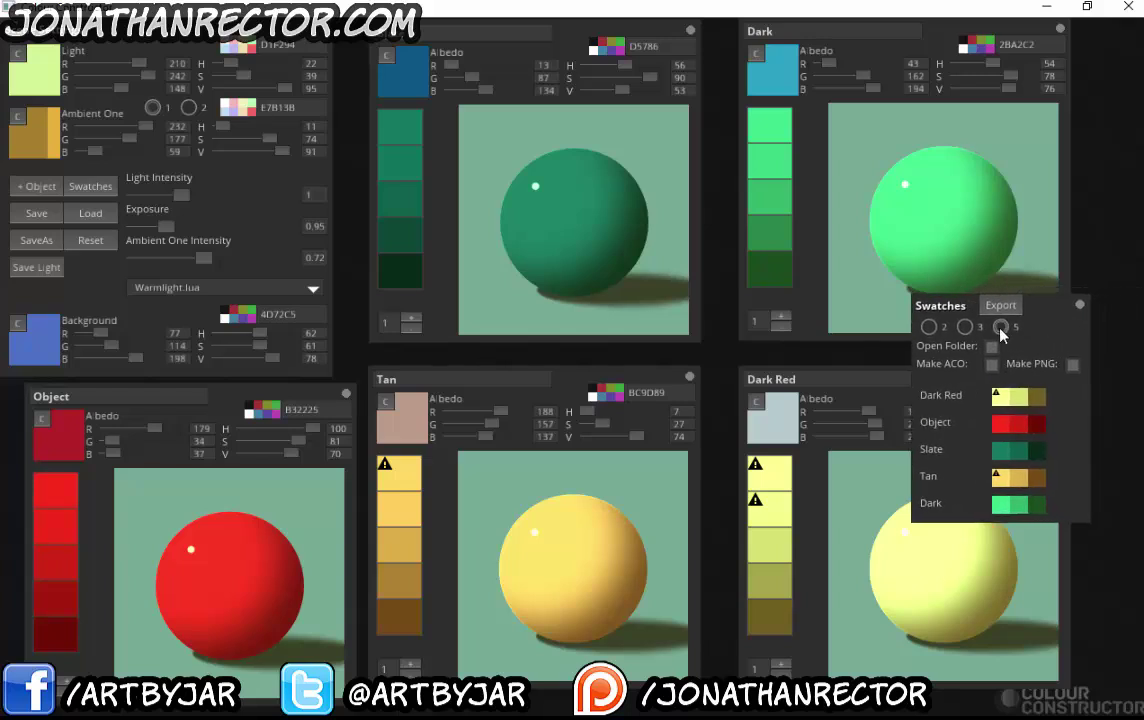
{"action": "left_click", "coordinate": [1001, 329]}
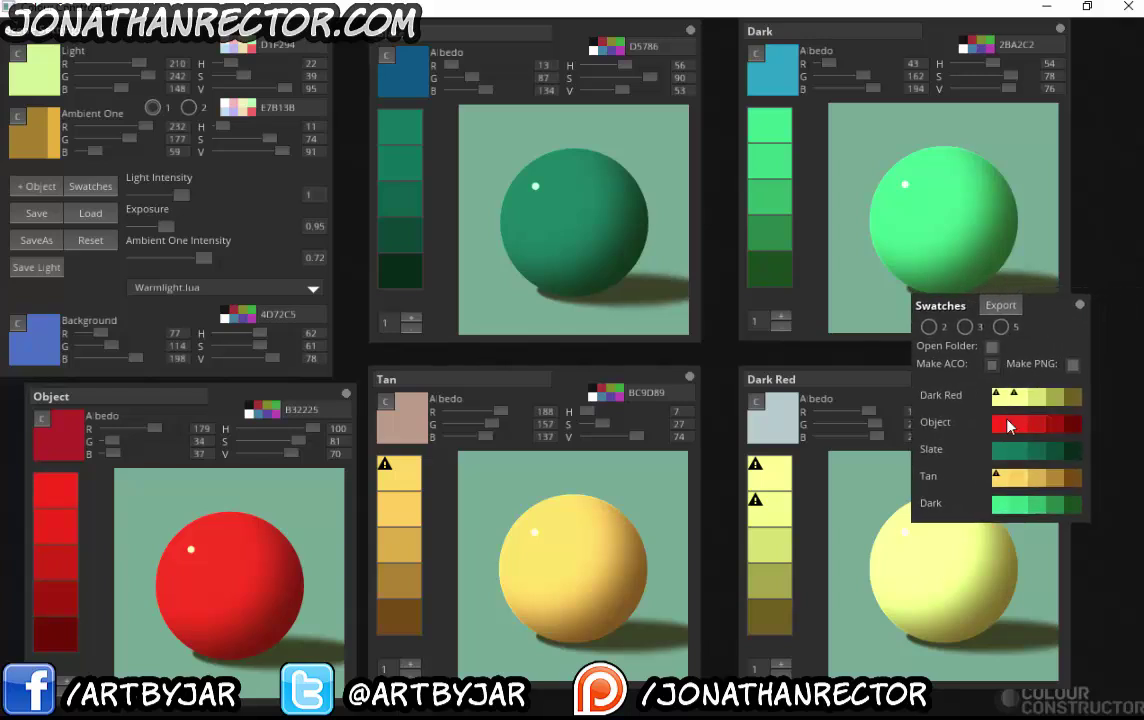
{"action": "left_click", "coordinate": [965, 327]}
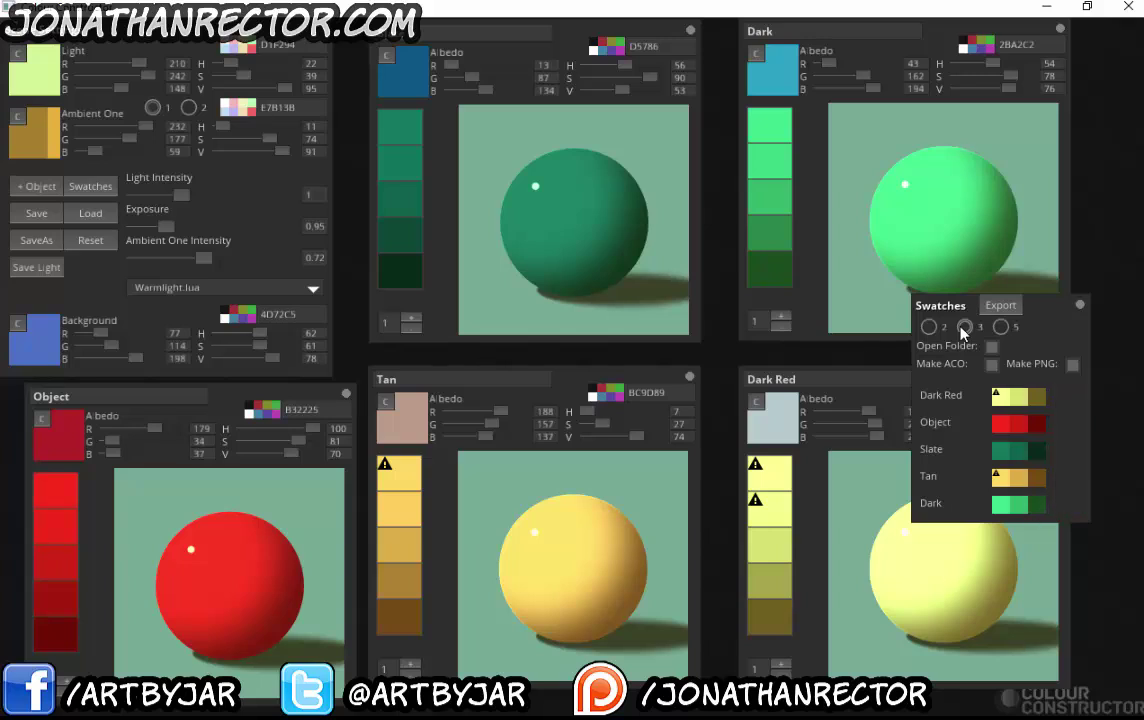
{"action": "left_click_drag", "start_coordinate": [1048, 314], "coordinate": [1078, 315]}
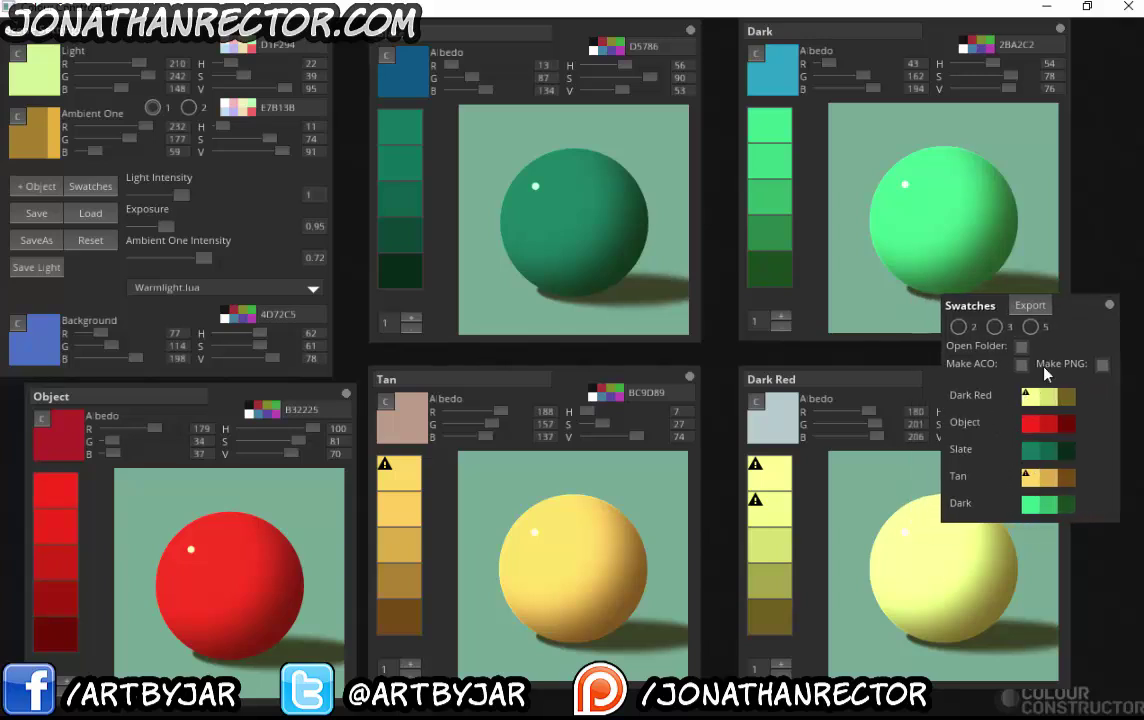
{"action": "left_click_drag", "start_coordinate": [1078, 316], "coordinate": [1083, 289]}
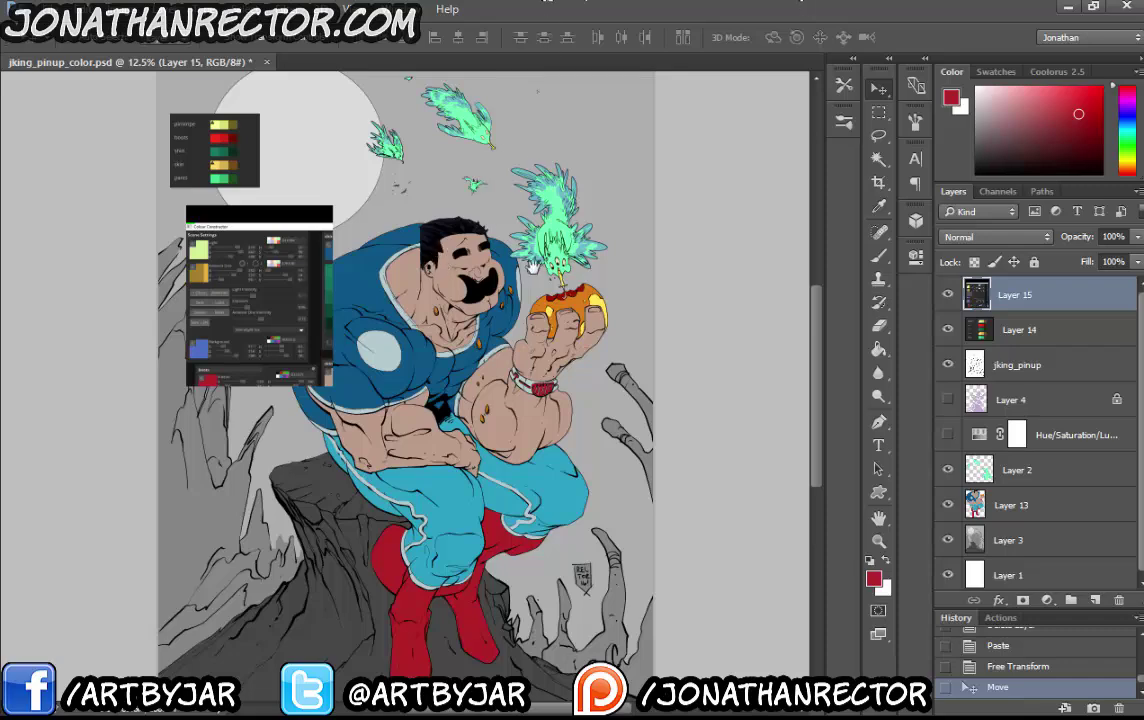
Examine the pasted colour swatches and the Colour Constructor scene settings up close in the Photoshop pin-up document
{"action": "key", "text": "ctrl+plus"}
{"action": "key", "text": "ctrl+plus"}
{"action": "key", "text": "ctrl+plus"}
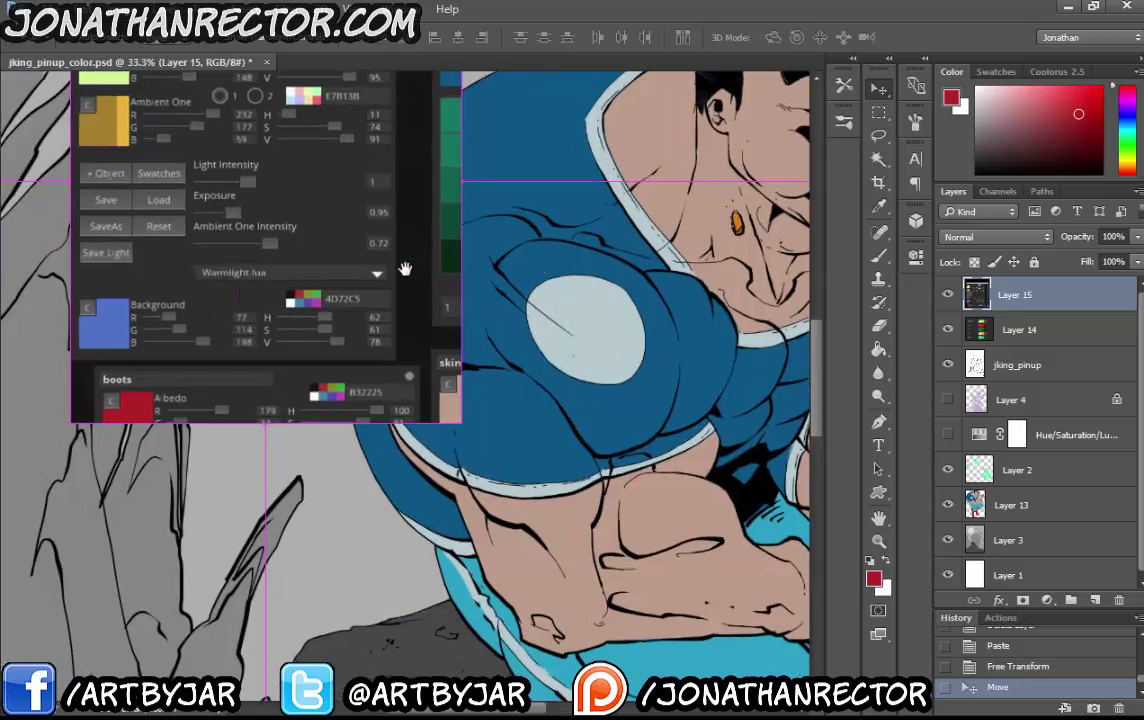
{"action": "left_click_drag", "start_coordinate": [404, 266], "coordinate": [491, 390]}
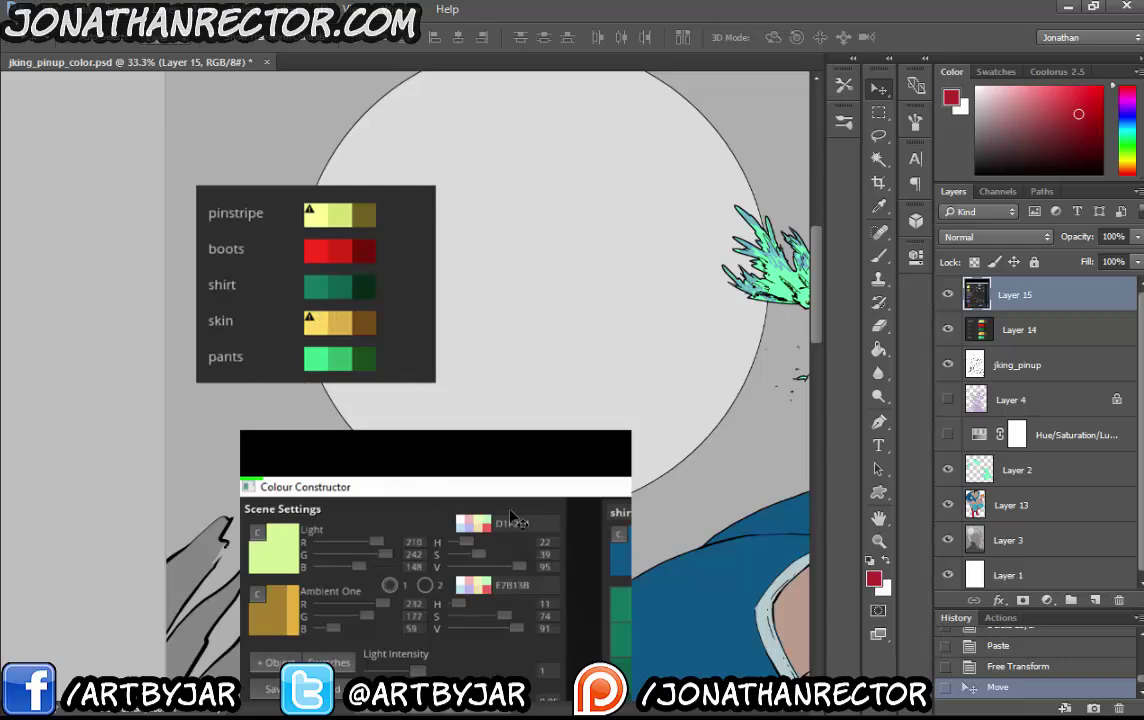
{"action": "scroll", "coordinate": [510, 517], "scroll_direction": "down", "scroll_amount": 6}
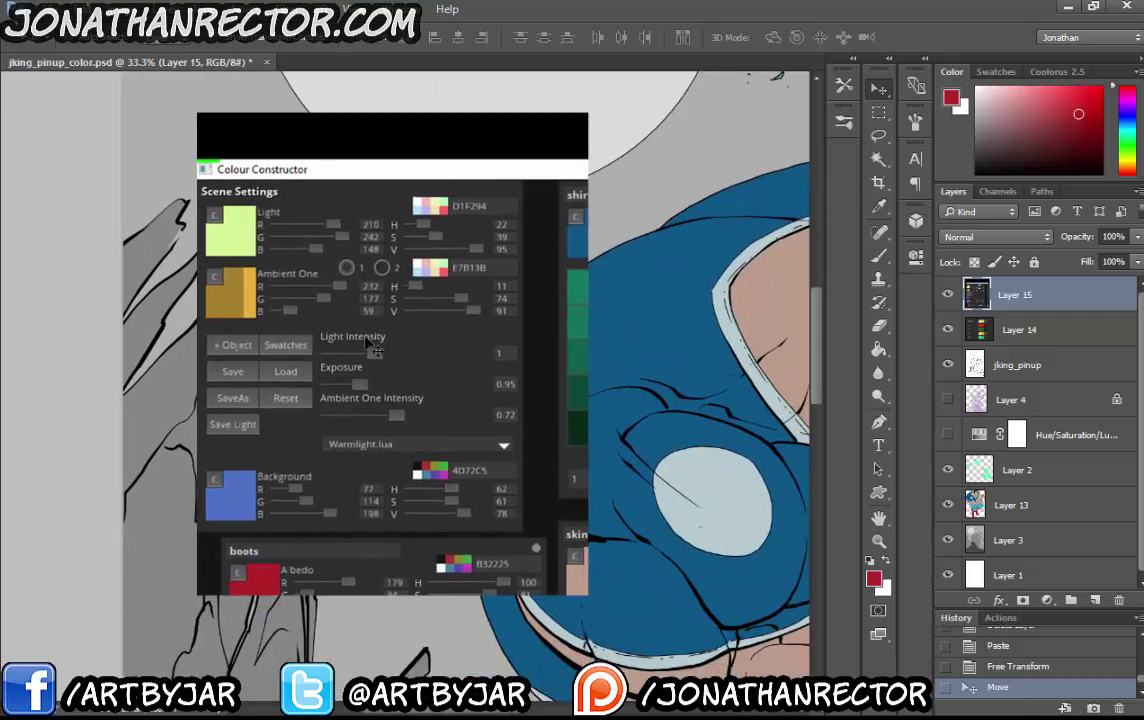
{"action": "left_click_drag", "start_coordinate": [394, 441], "coordinate": [393, 441]}
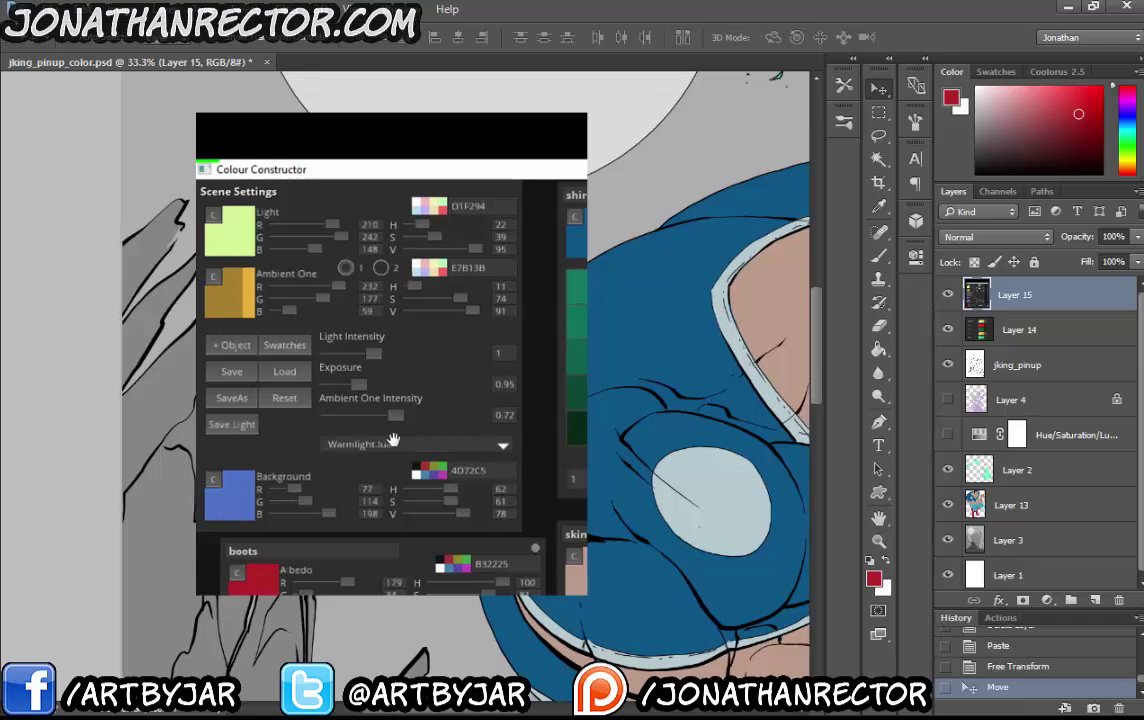
{"action": "scroll", "coordinate": [393, 441], "scroll_direction": "right", "scroll_amount": 2}
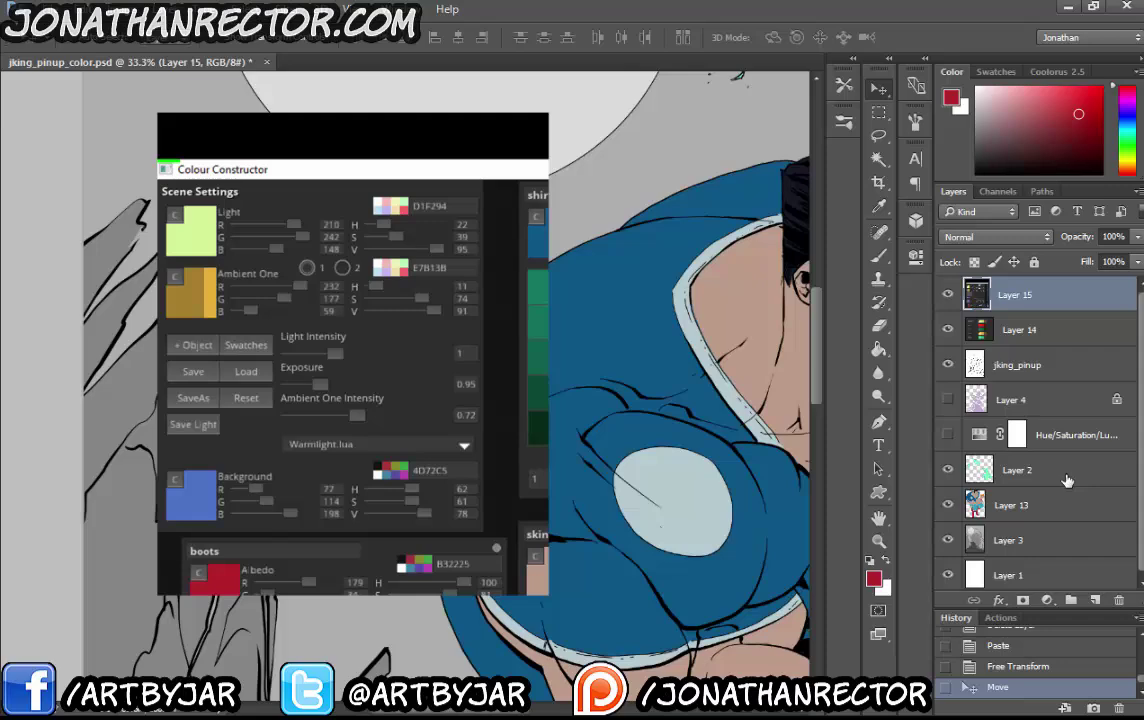
Hide Layer 15, Layer 14 and the jking_pinup line art so only the flat colours remain
{"action": "left_click_drag", "start_coordinate": [663, 349], "coordinate": [653, 367]}
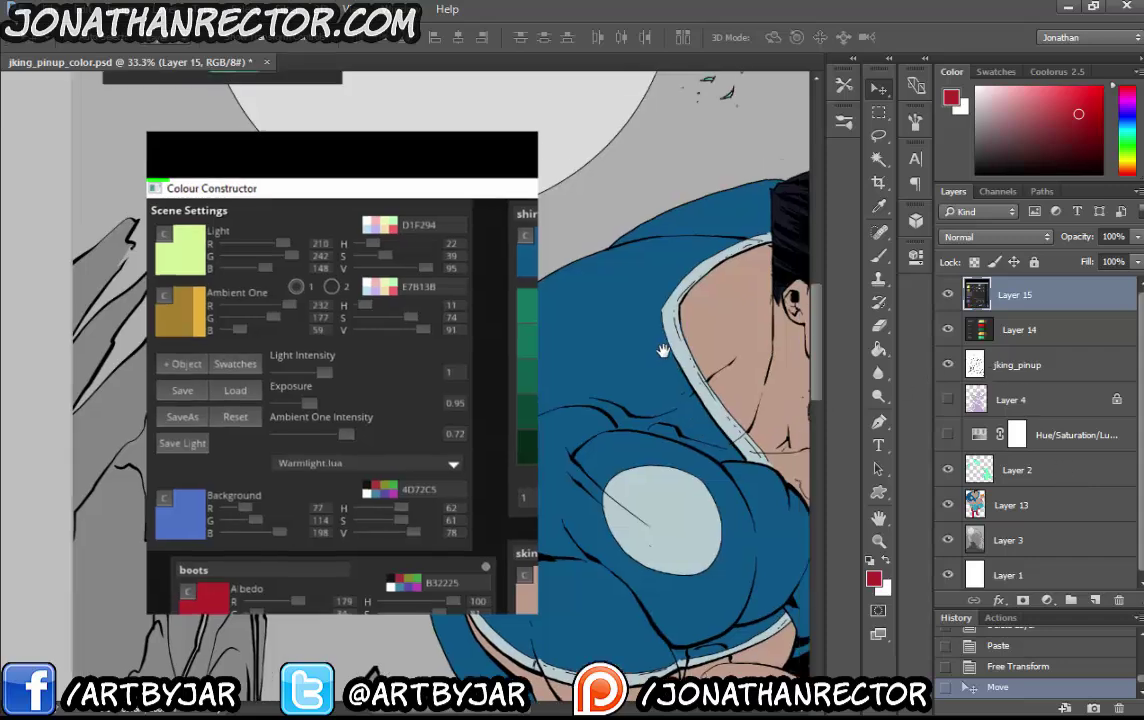
{"action": "key", "text": "ctrl+minus"}
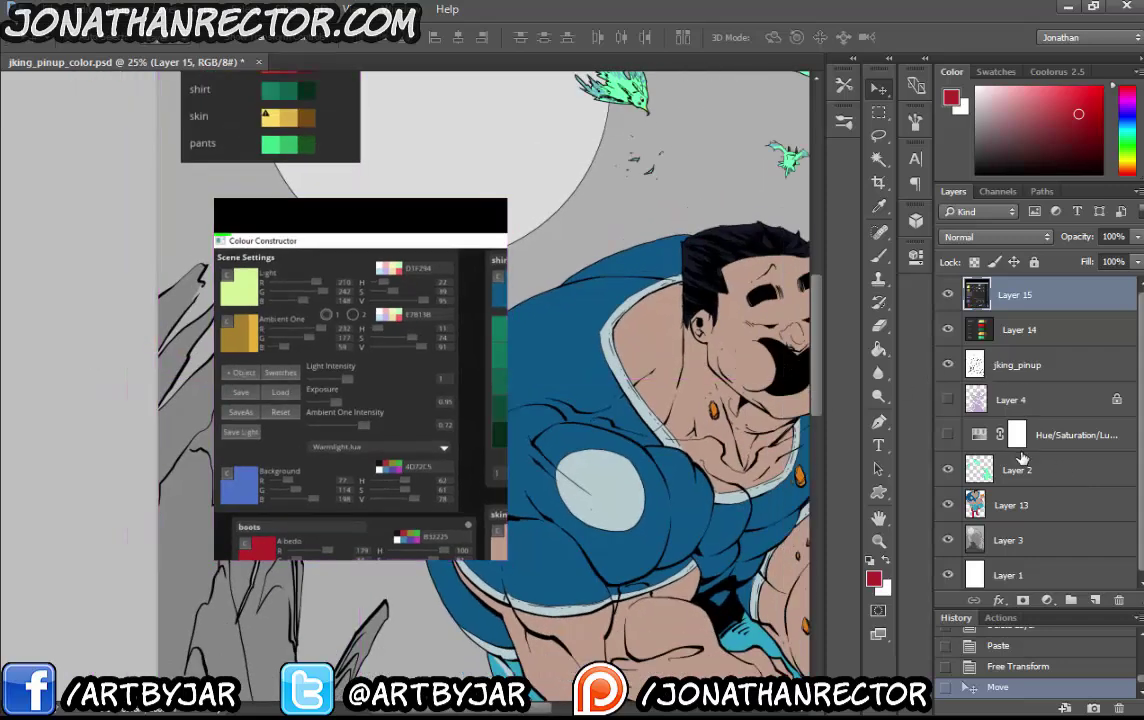
{"action": "left_click_drag", "start_coordinate": [947, 296], "coordinate": [946, 368]}
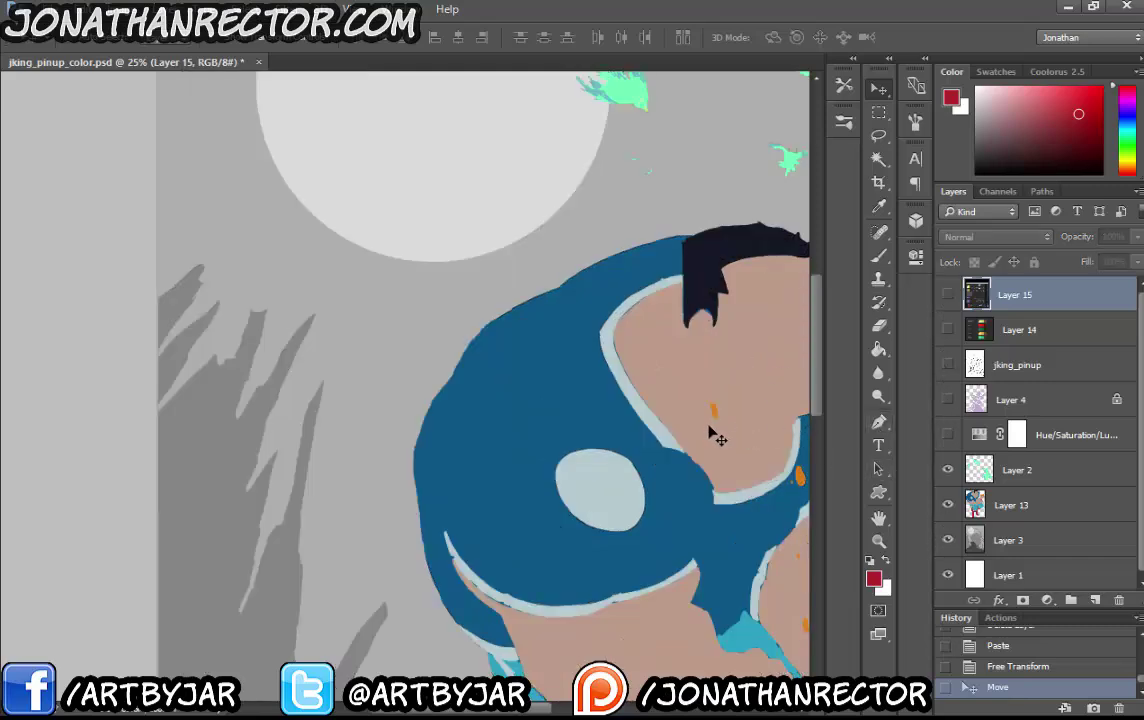
{"action": "left_click_drag", "start_coordinate": [710, 434], "coordinate": [396, 311]}
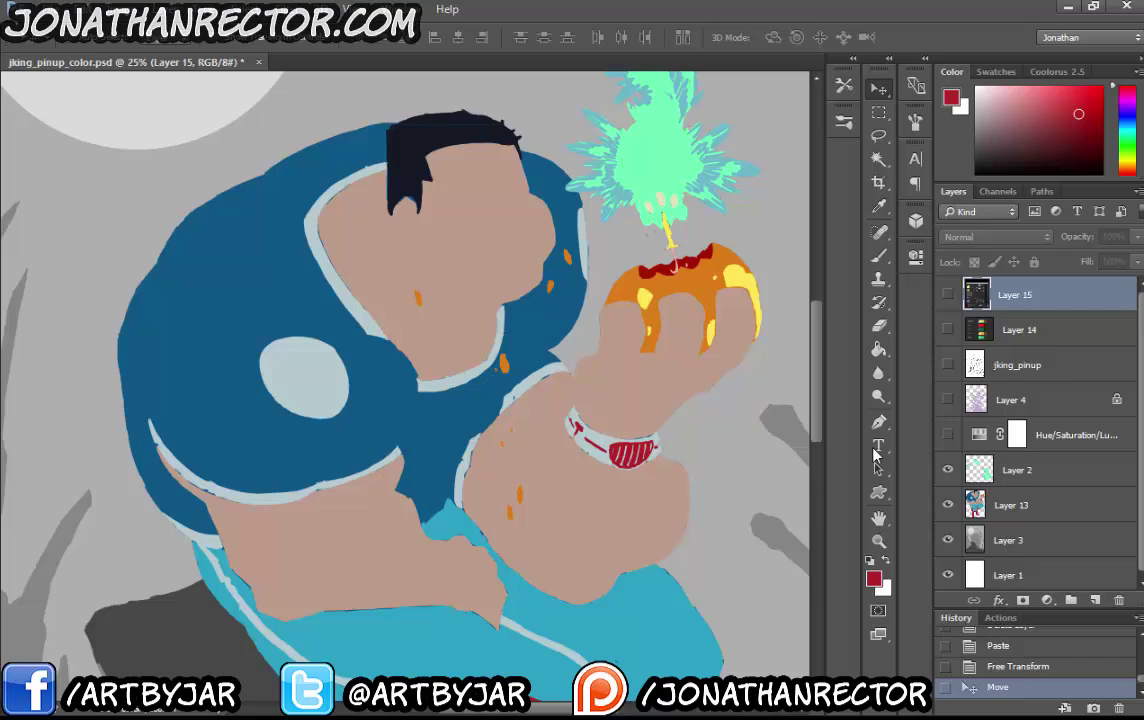
Toggle the visibility of Layer 2, Layer 13 and Layer 3 to check which flats each holds
{"action": "left_click", "coordinate": [947, 470]}
{"action": "left_click", "coordinate": [947, 470]}
{"action": "left_click", "coordinate": [947, 470]}
{"action": "scroll", "coordinate": [652, 191], "scroll_direction": "up", "scroll_amount": 3}
{"action": "left_click_drag", "start_coordinate": [648, 301], "coordinate": [666, 246]}
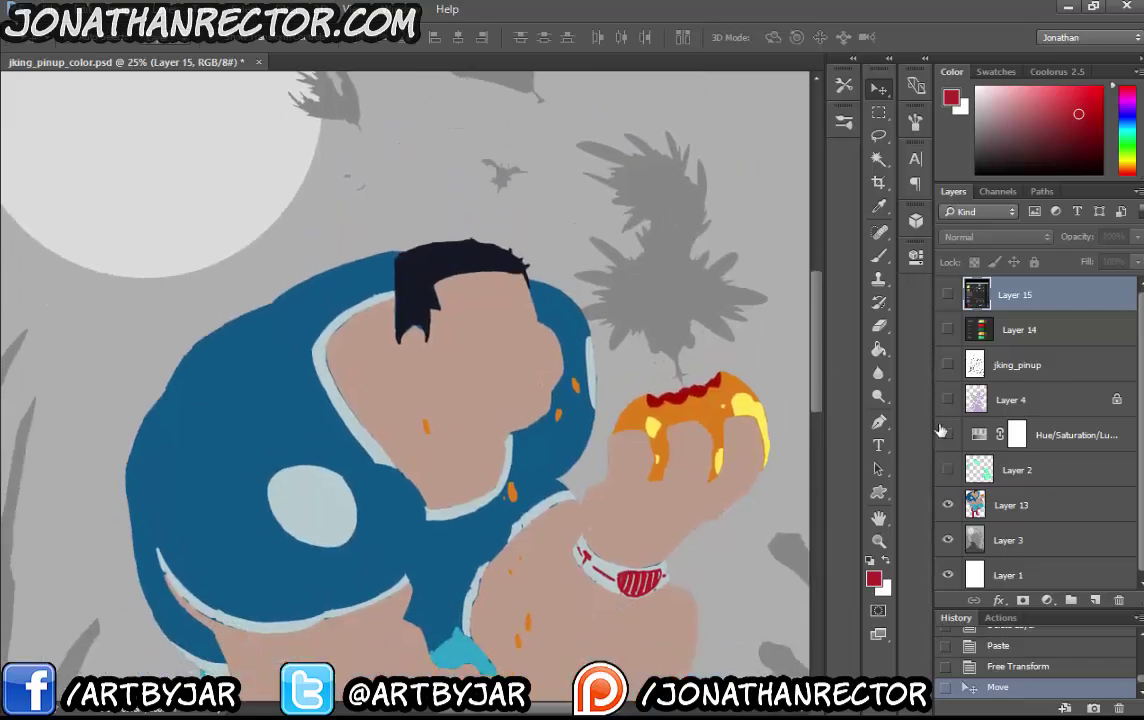
{"action": "left_click", "coordinate": [947, 470]}
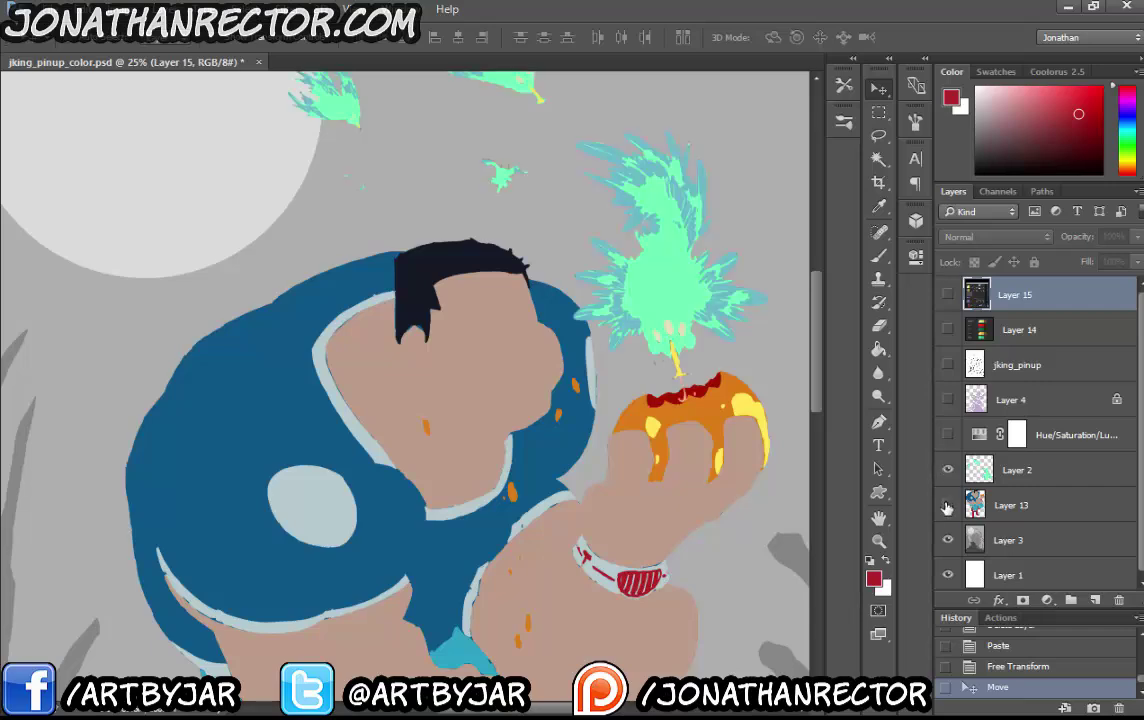
{"action": "left_click", "coordinate": [947, 505]}
{"action": "left_click", "coordinate": [947, 505]}
{"action": "left_click", "coordinate": [947, 540]}
{"action": "left_click", "coordinate": [947, 540]}
{"action": "left_click_drag", "start_coordinate": [605, 372], "coordinate": [460, 413]}
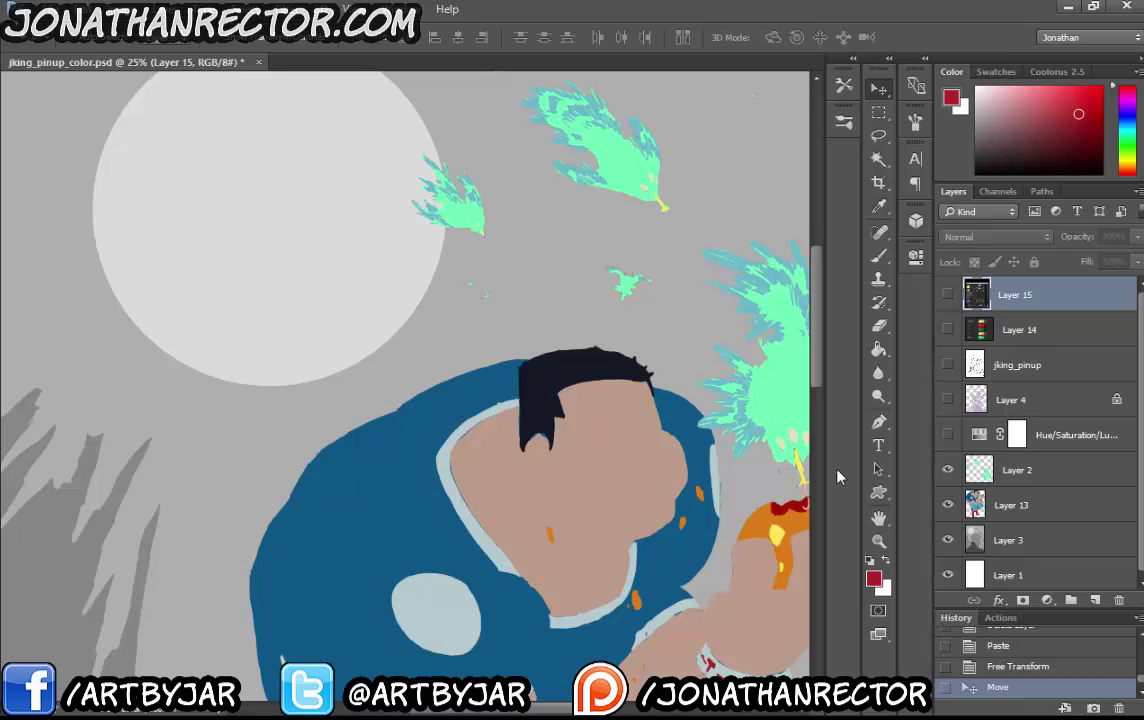
Show Layer 15 and the jking_pinup line art, make Layer 3 active, and sample the light green Light swatch
{"action": "left_click", "coordinate": [1015, 538]}
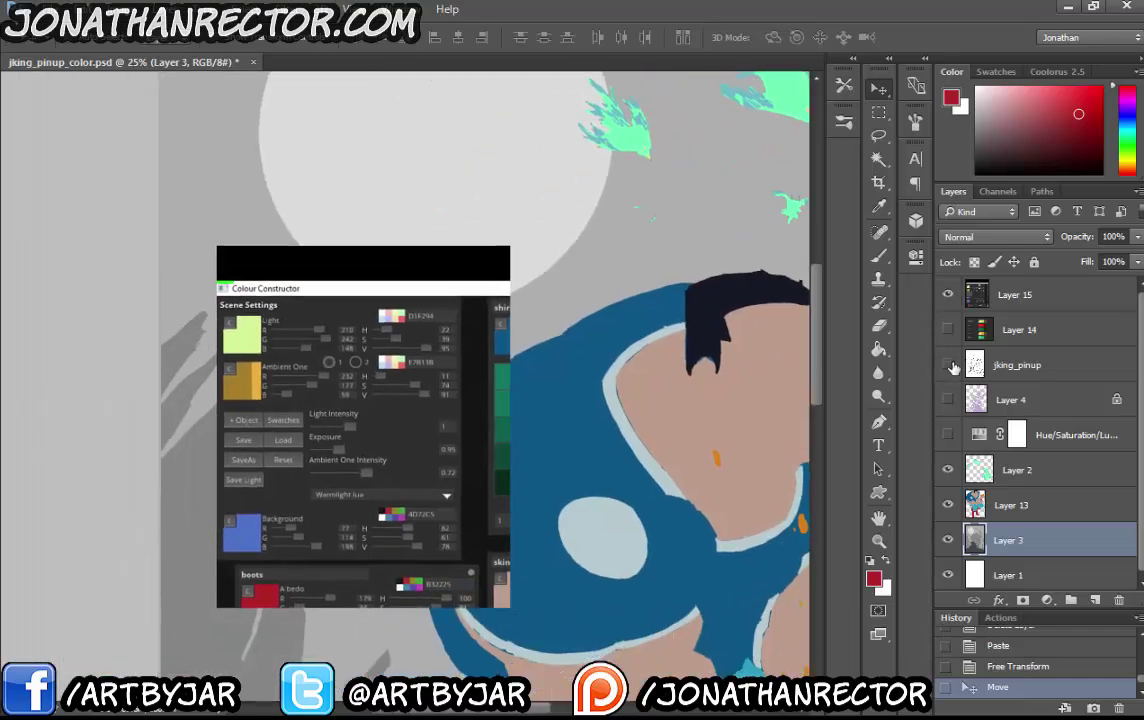
{"action": "left_click", "coordinate": [949, 365]}
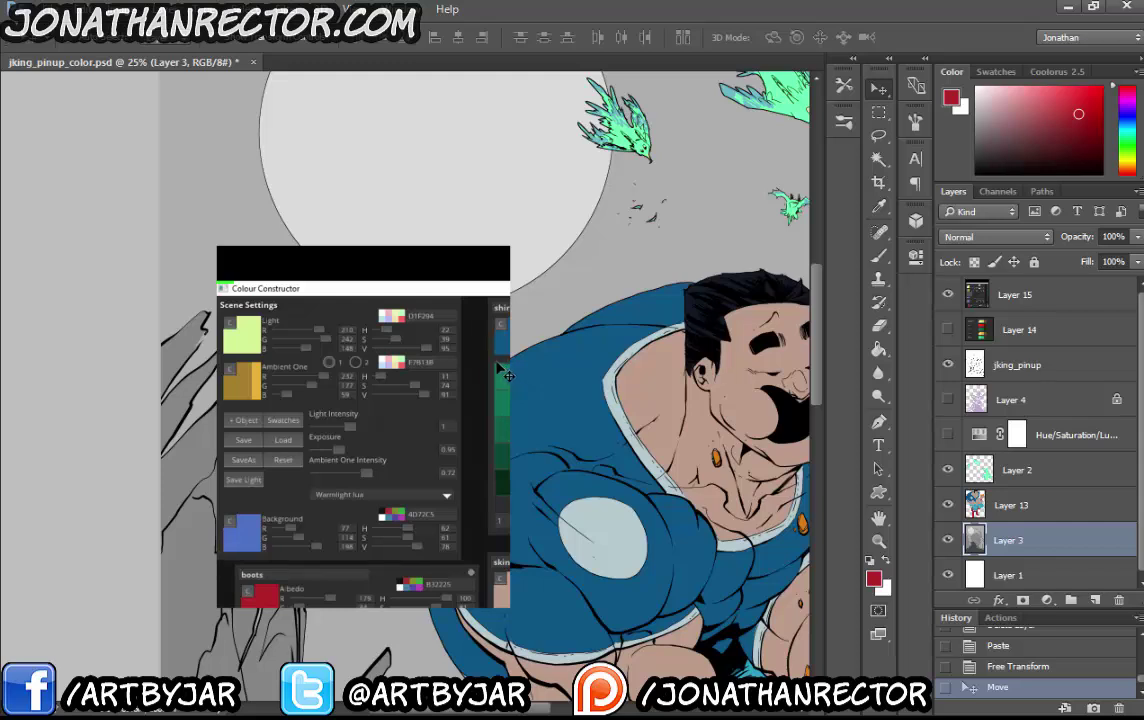
{"action": "key", "text": "i"}
{"action": "left_click", "coordinate": [247, 334]}
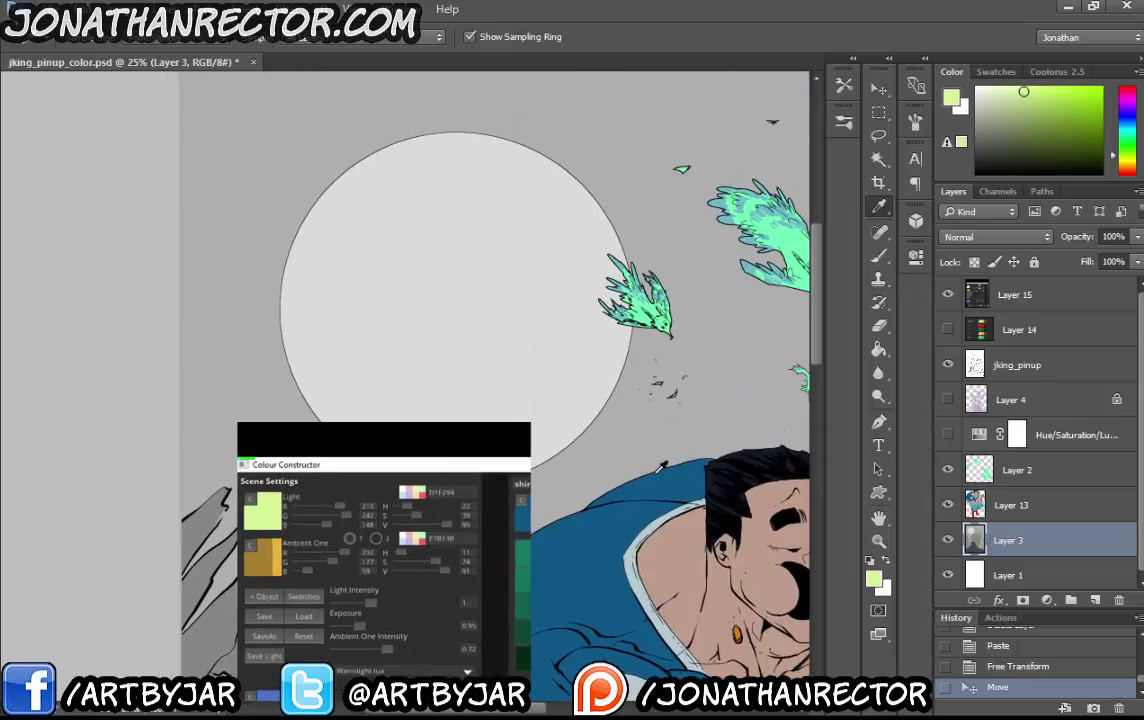
Select the moon on Layer 3 using the Magic Wand without Sample All Layers, and fill it with the light green on a new layer
{"action": "key", "text": "w"}
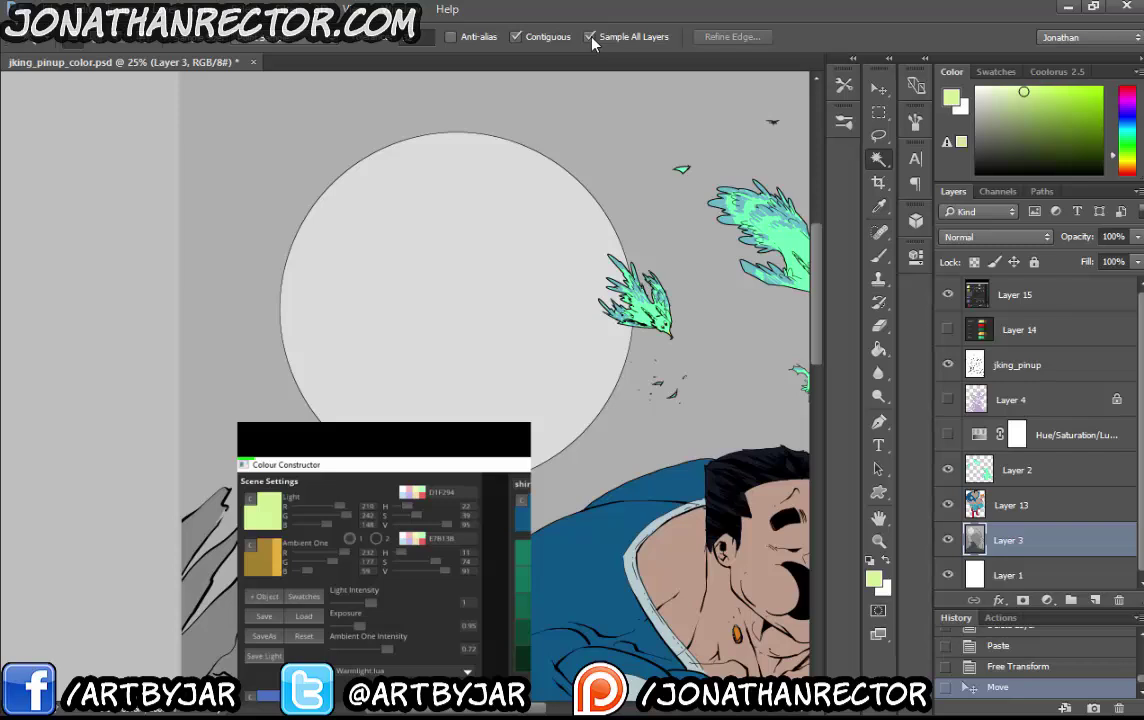
{"action": "left_click", "coordinate": [490, 218]}
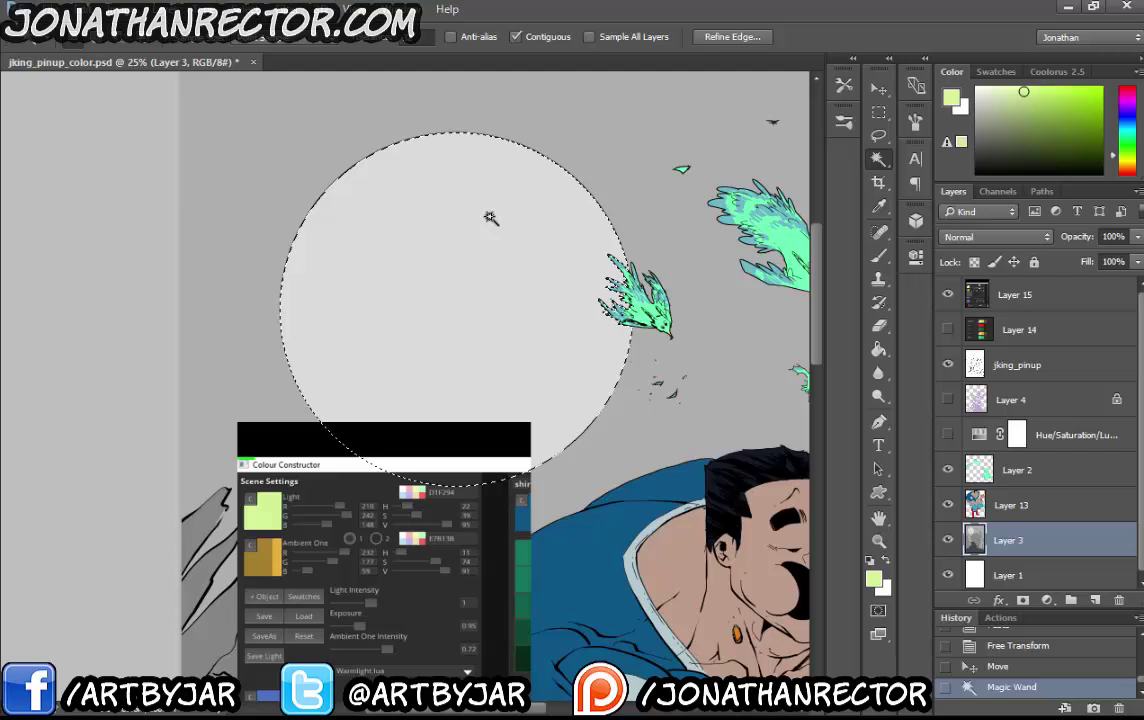
{"action": "left_click", "coordinate": [1096, 600]}
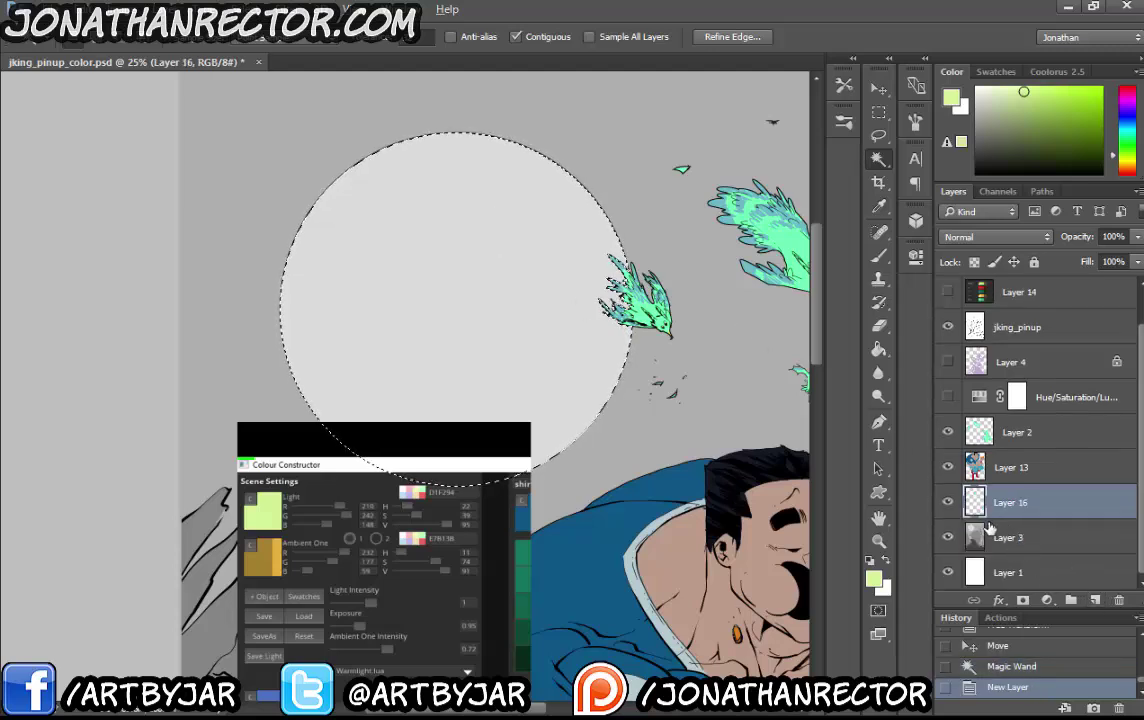
{"action": "key", "text": "alt+BackSpace"}
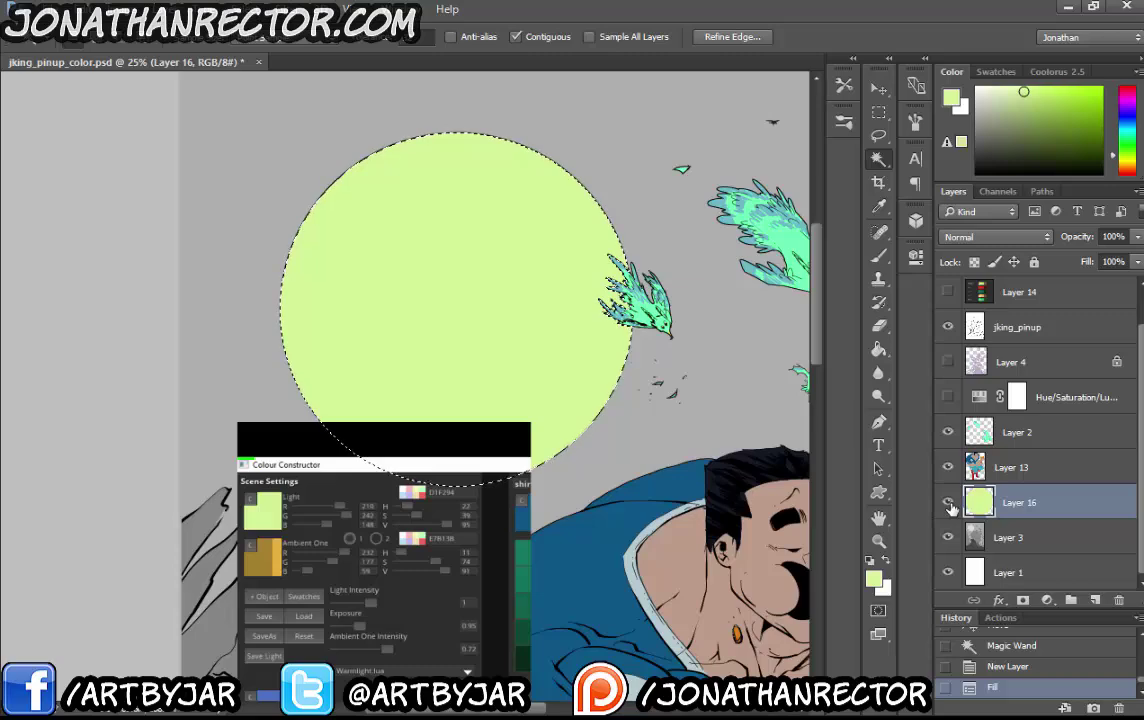
Hide the green moon layer, make Layer 3 active and sample the dark golden-brown half of the Ambient One swatch
{"action": "left_click", "coordinate": [950, 505]}
{"action": "left_click", "coordinate": [1005, 537]}
{"action": "left_click_drag", "start_coordinate": [312, 600], "coordinate": [296, 508]}
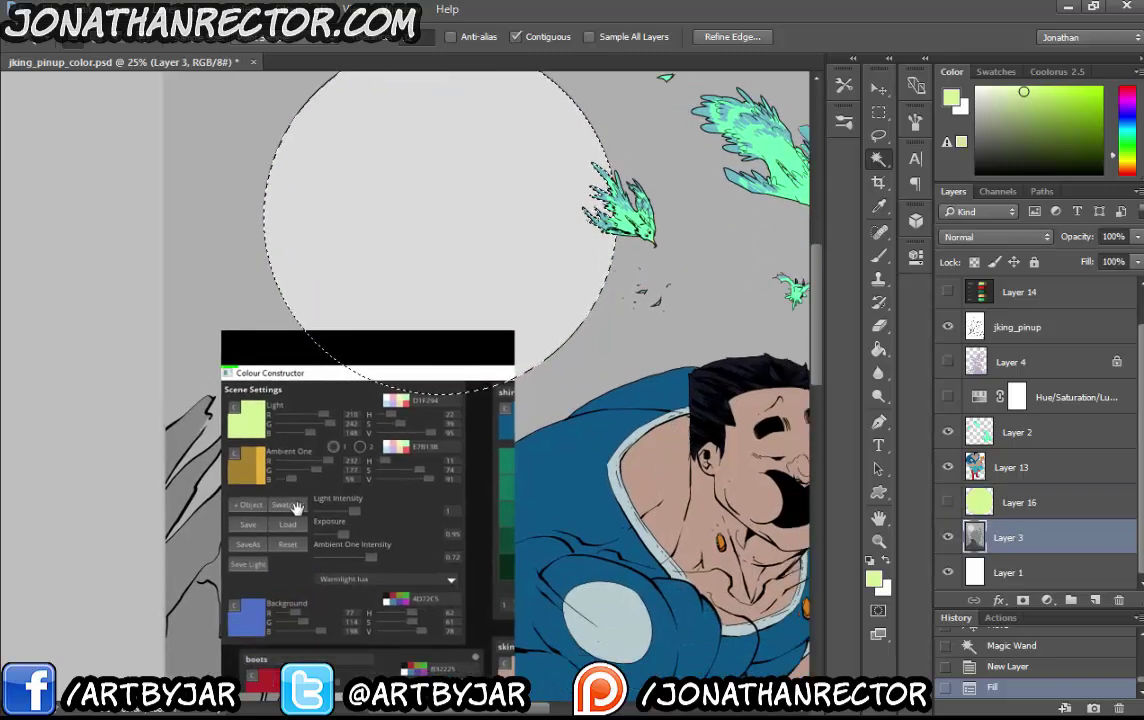
{"action": "key", "text": "i"}
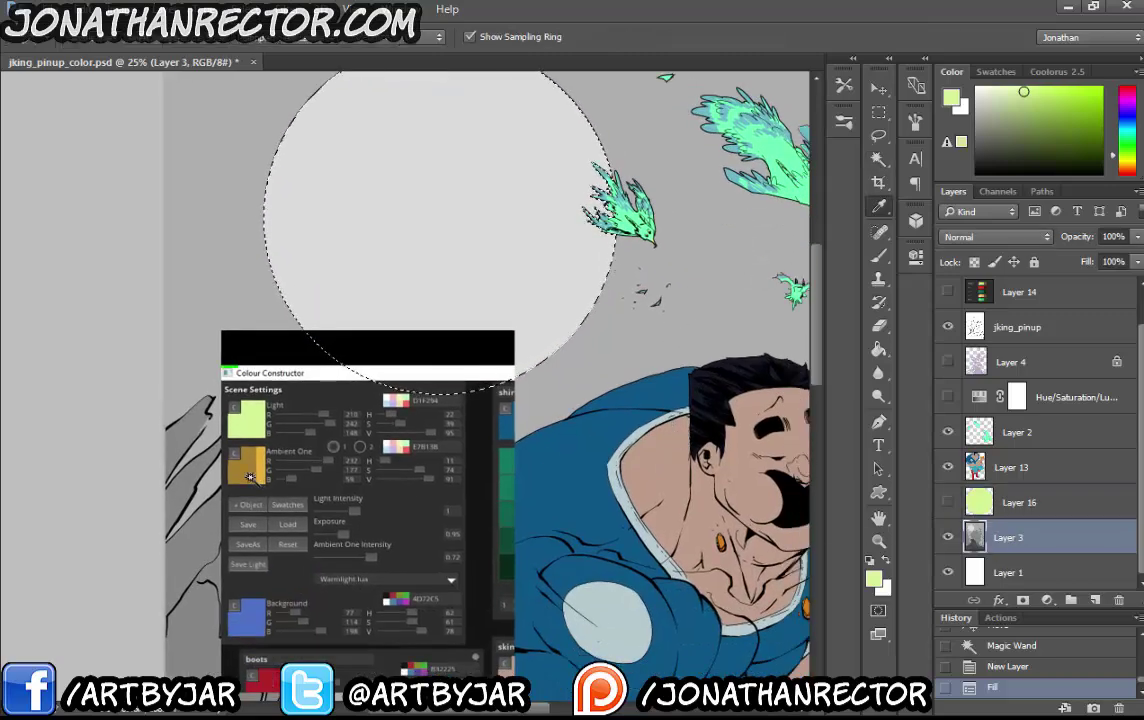
{"action": "left_click", "coordinate": [250, 474]}
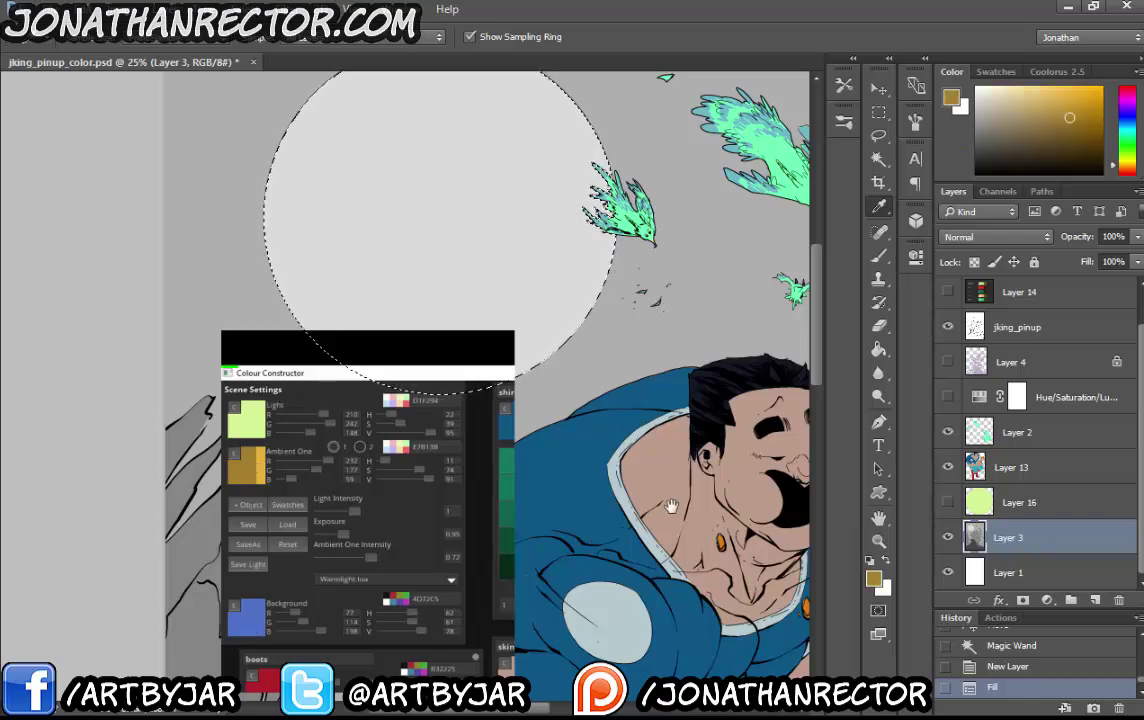
{"action": "left_click_drag", "start_coordinate": [668, 502], "coordinate": [621, 457]}
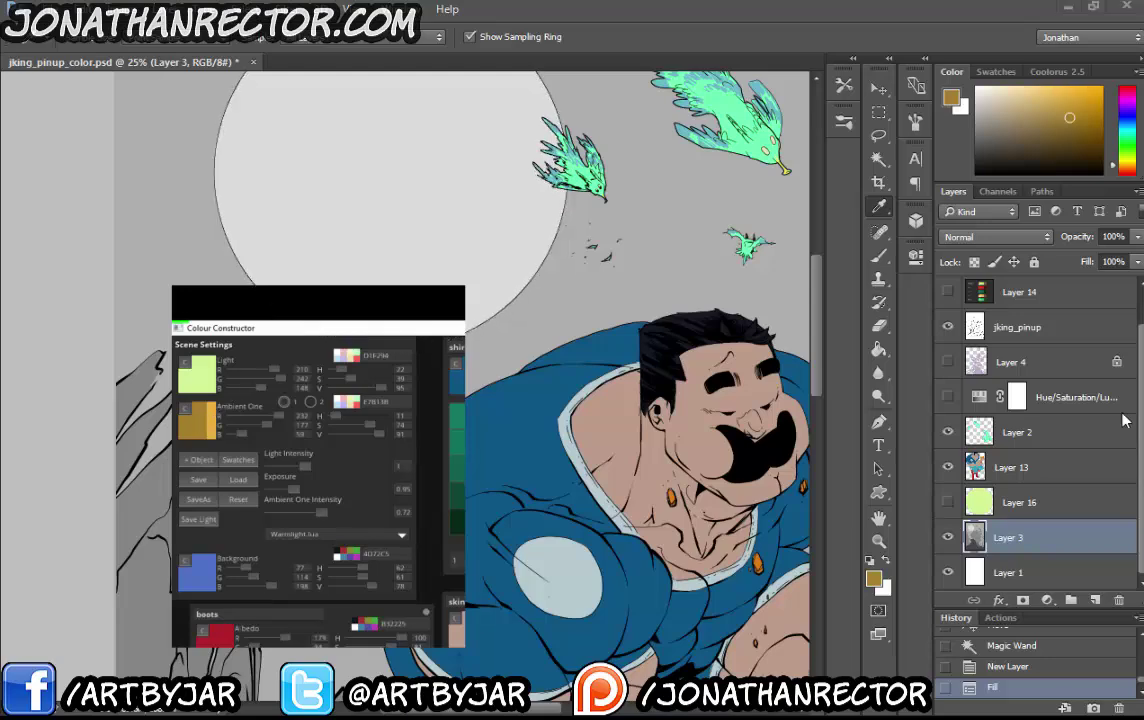
Switch to Colour Constructor and shift the Background colour to the lighter blue 4AA0C5
{"action": "key", "text": "alt+Tab"}
{"action": "left_click", "coordinate": [19, 332]}
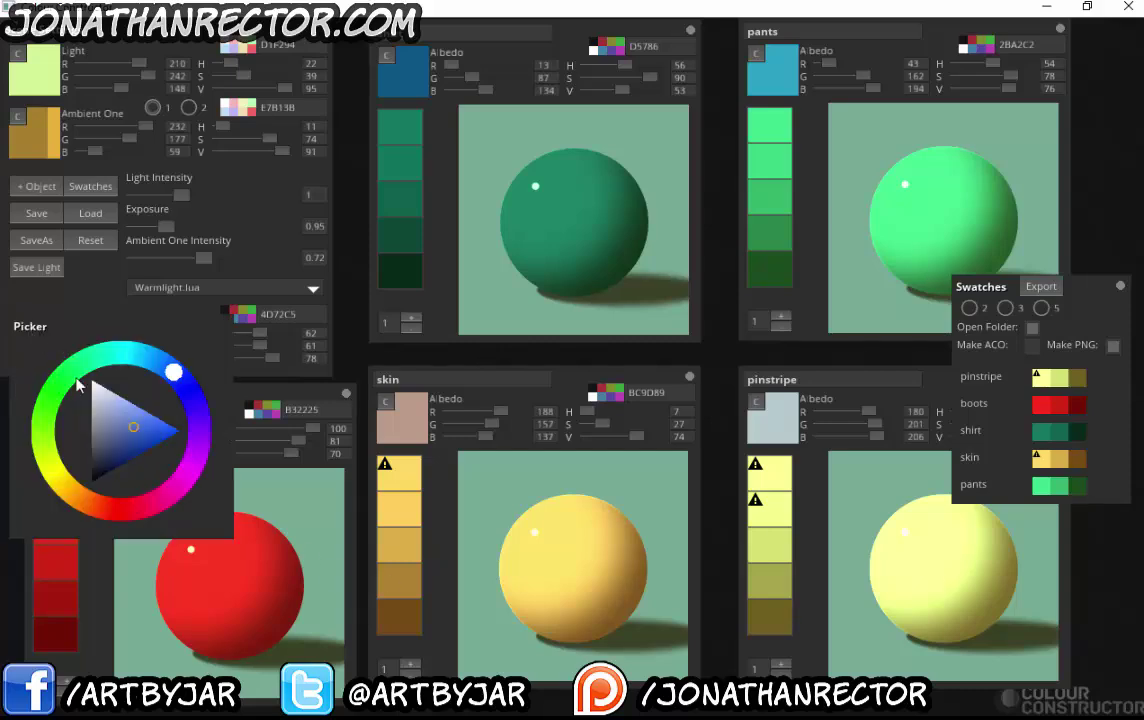
{"action": "left_click_drag", "start_coordinate": [126, 353], "coordinate": [143, 378]}
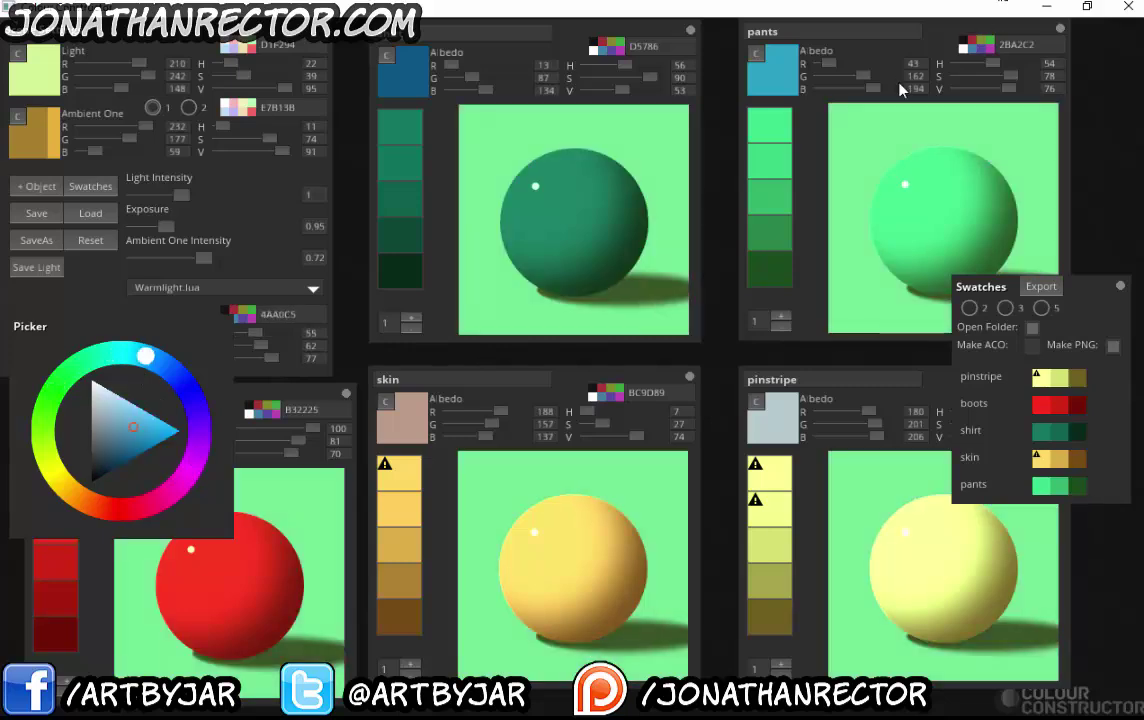
{"action": "left_click", "coordinate": [954, 123]}
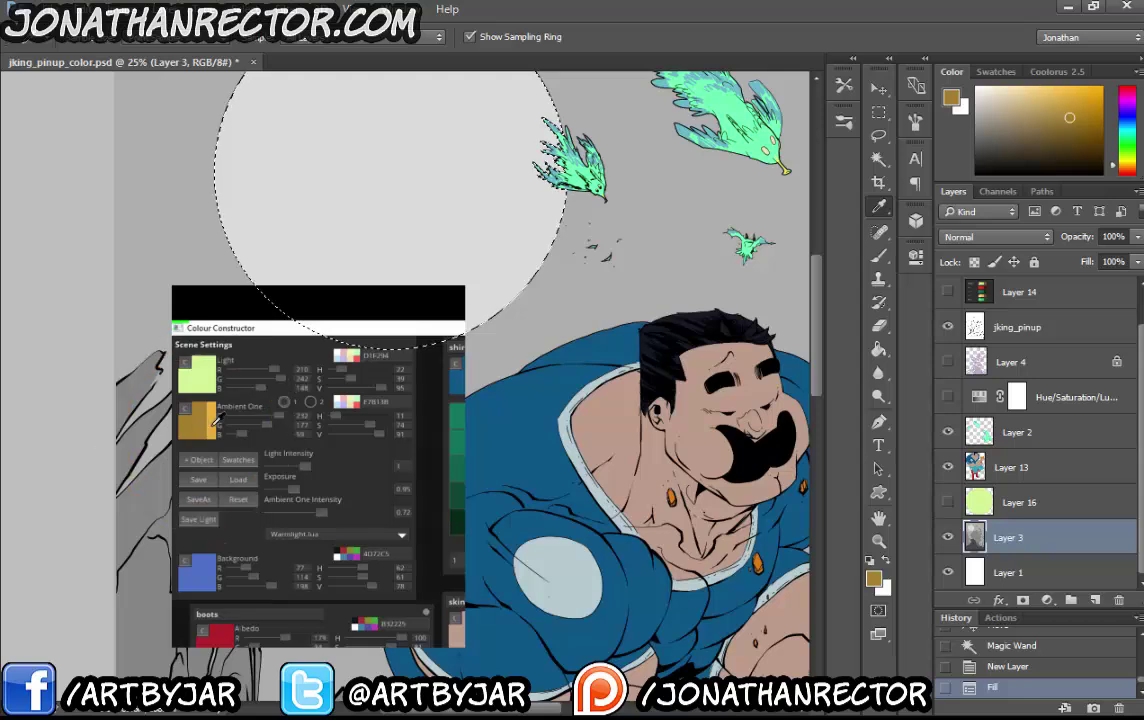
Back in Photoshop, clear the moon selection, select the dark foreground rock on Layer 3 and fill it with the golden brown on a new layer
{"action": "key", "text": "ctrl+d"}
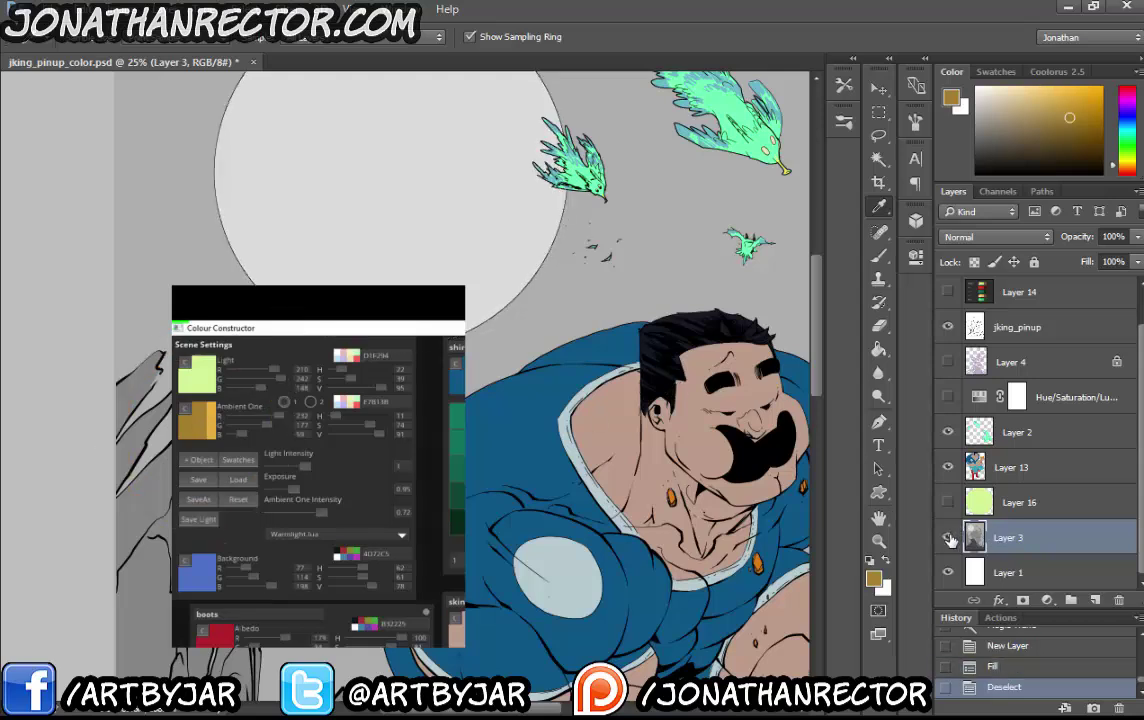
{"action": "key", "text": "w"}
{"action": "key", "text": "ctrl+minus"}
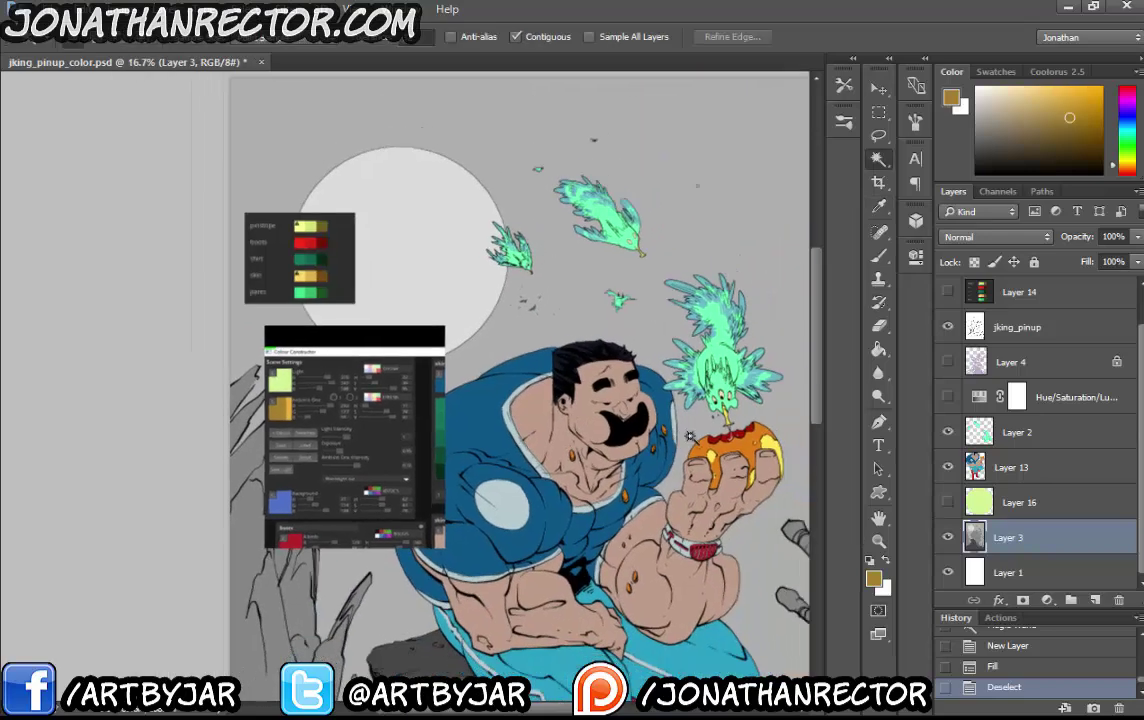
{"action": "key", "text": "ctrl+minus"}
{"action": "left_click_drag", "start_coordinate": [692, 530], "coordinate": [661, 340]}
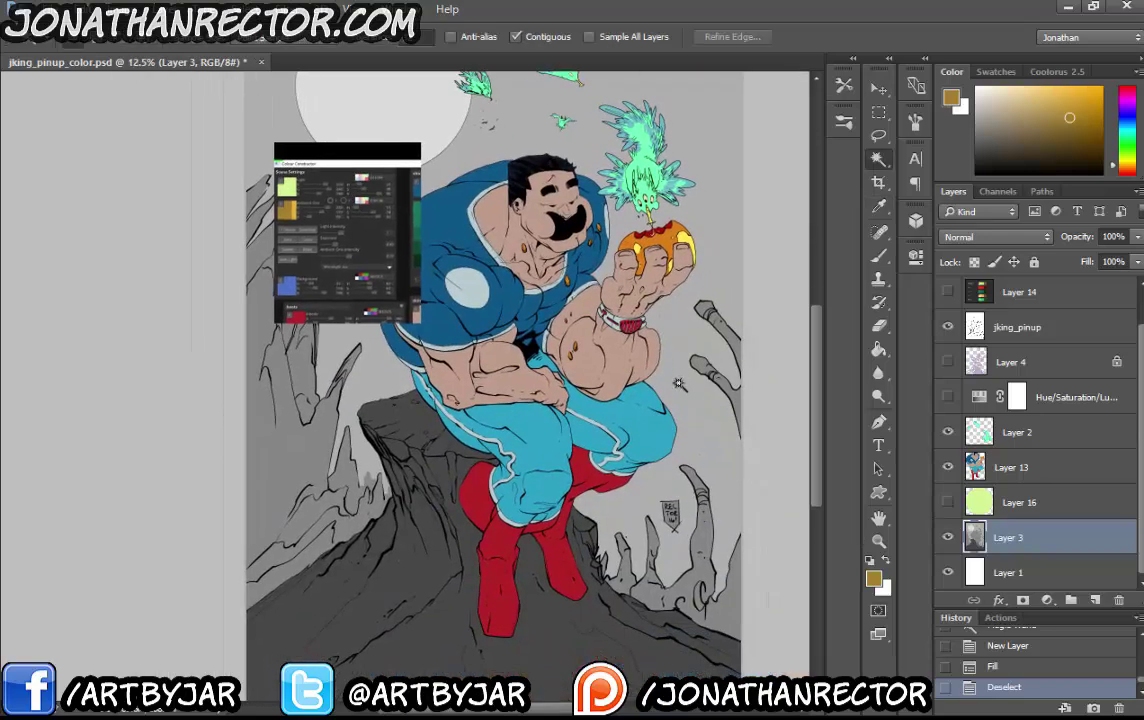
{"action": "left_click", "coordinate": [301, 461]}
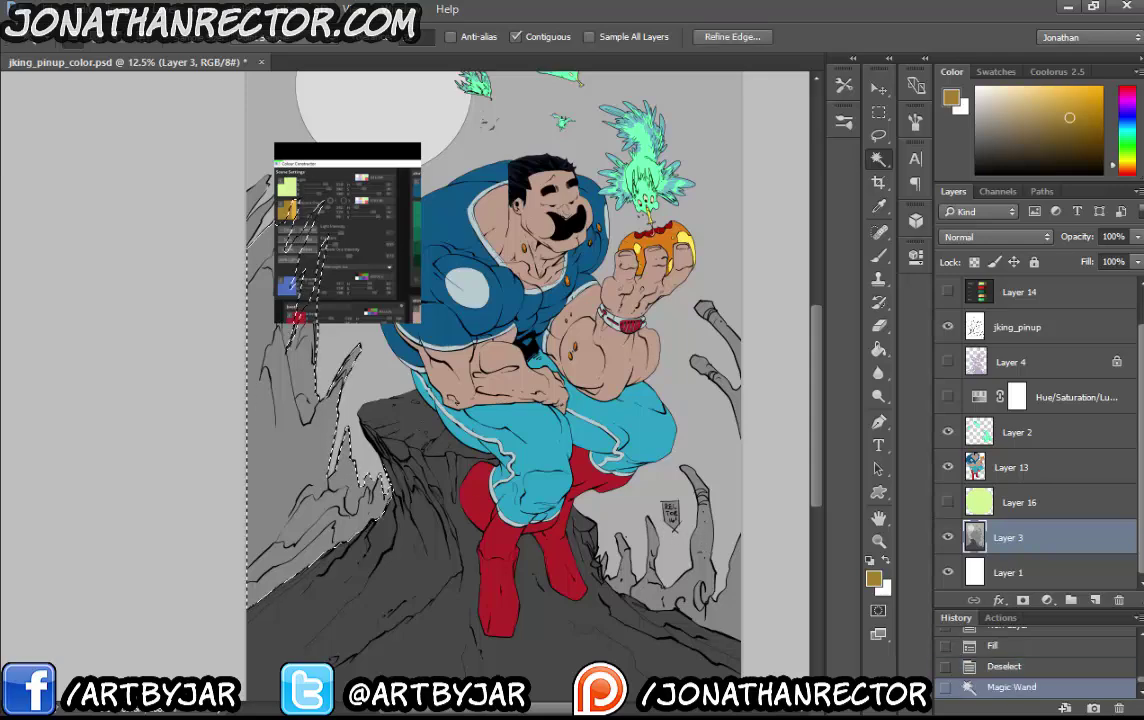
{"action": "left_click_drag", "start_coordinate": [566, 635], "coordinate": [577, 528]}
{"action": "left_click", "coordinate": [565, 554]}
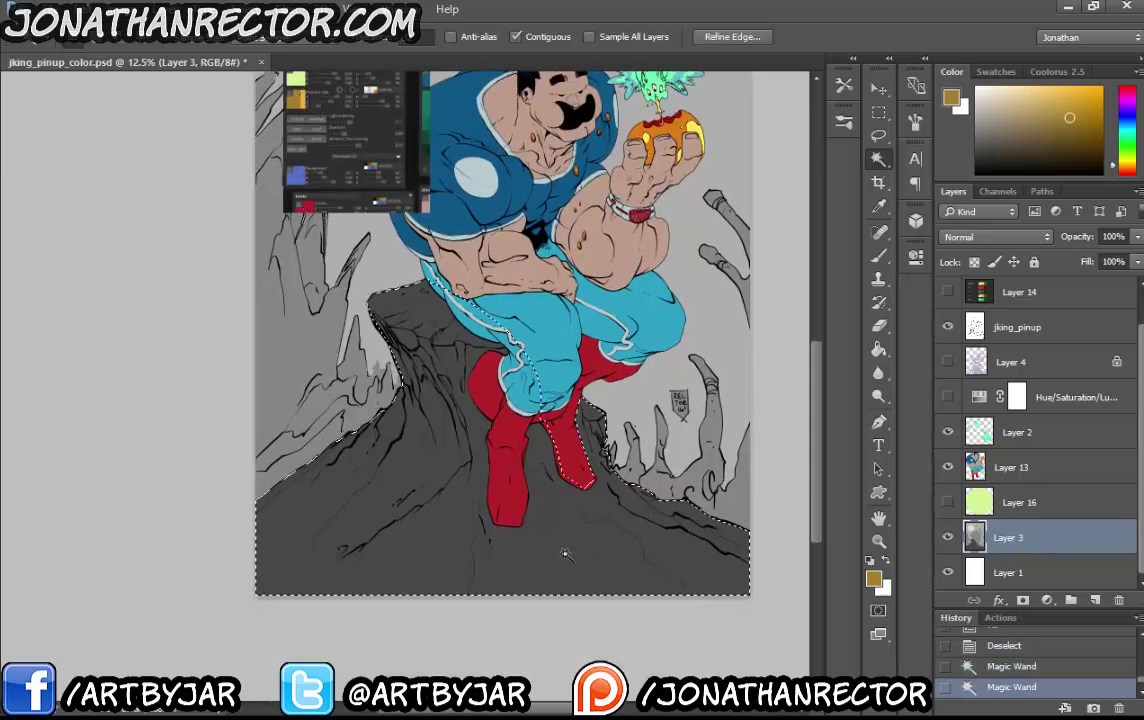
{"action": "left_click", "coordinate": [1092, 599]}
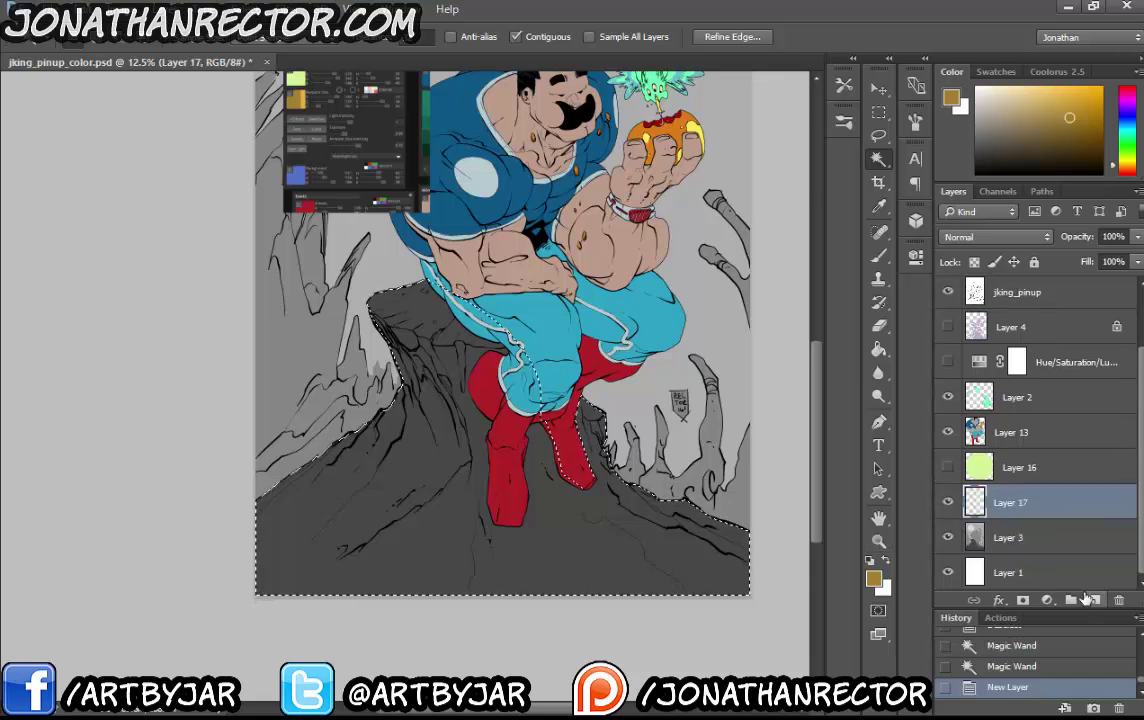
{"action": "key", "text": "alt+BackSpace"}
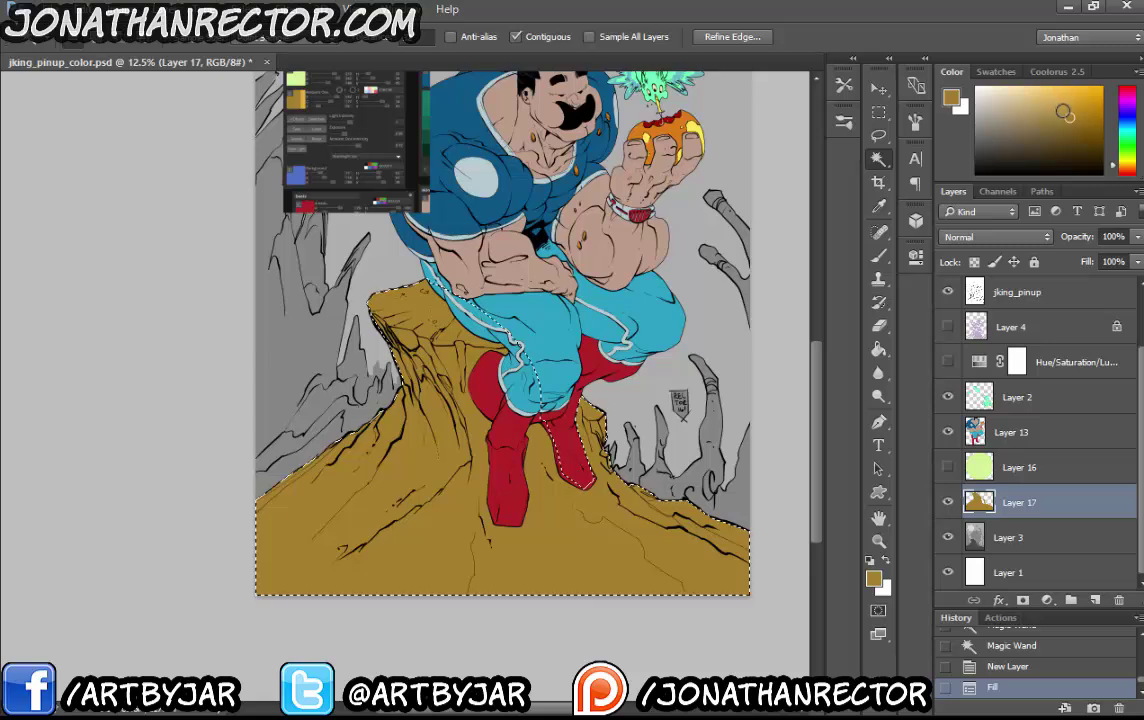
Pick a lighter, yellower gold, select the grey background trees on both sides on Layer 3, and fill them on a new layer
{"action": "left_click_drag", "start_coordinate": [1064, 113], "coordinate": [1050, 103]}
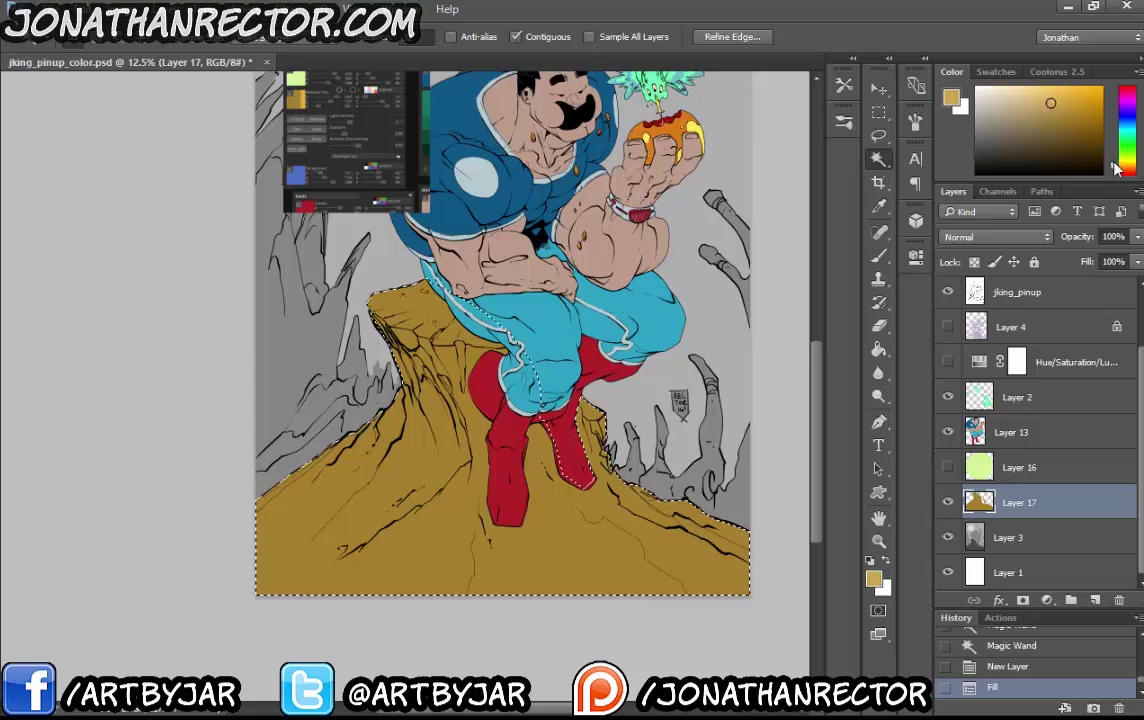
{"action": "left_click", "coordinate": [1117, 166]}
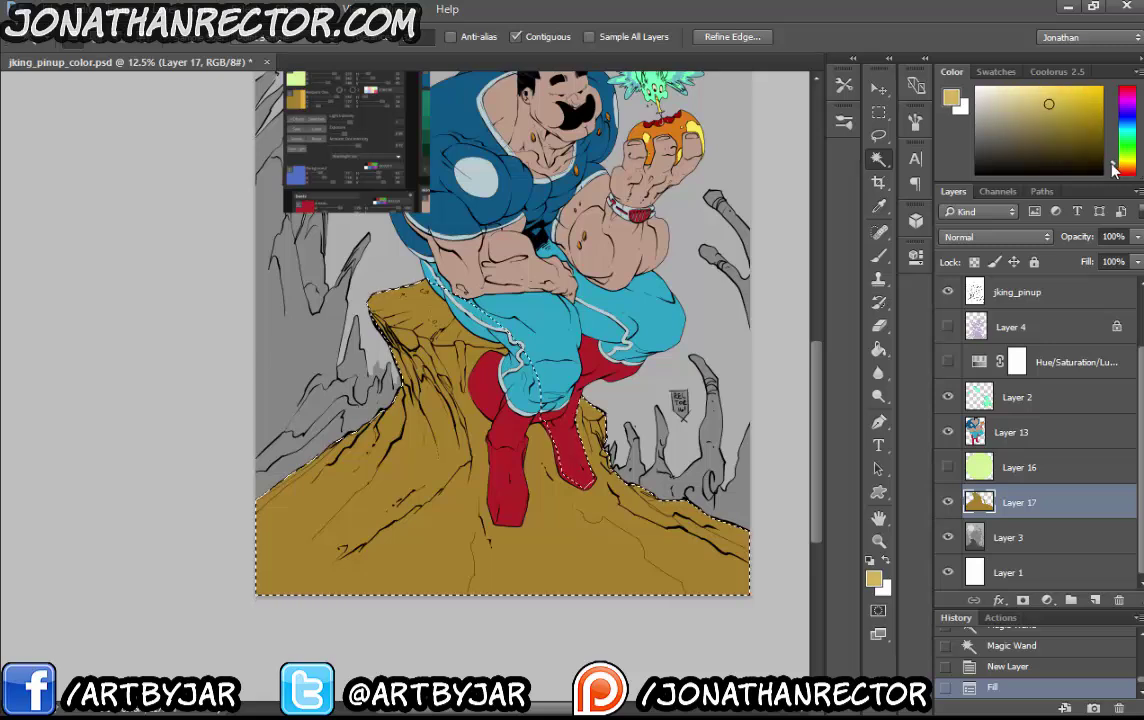
{"action": "left_click", "coordinate": [1008, 538]}
{"action": "scroll", "coordinate": [707, 523], "scroll_direction": "up", "scroll_amount": 2}
{"action": "left_click", "coordinate": [745, 540]}
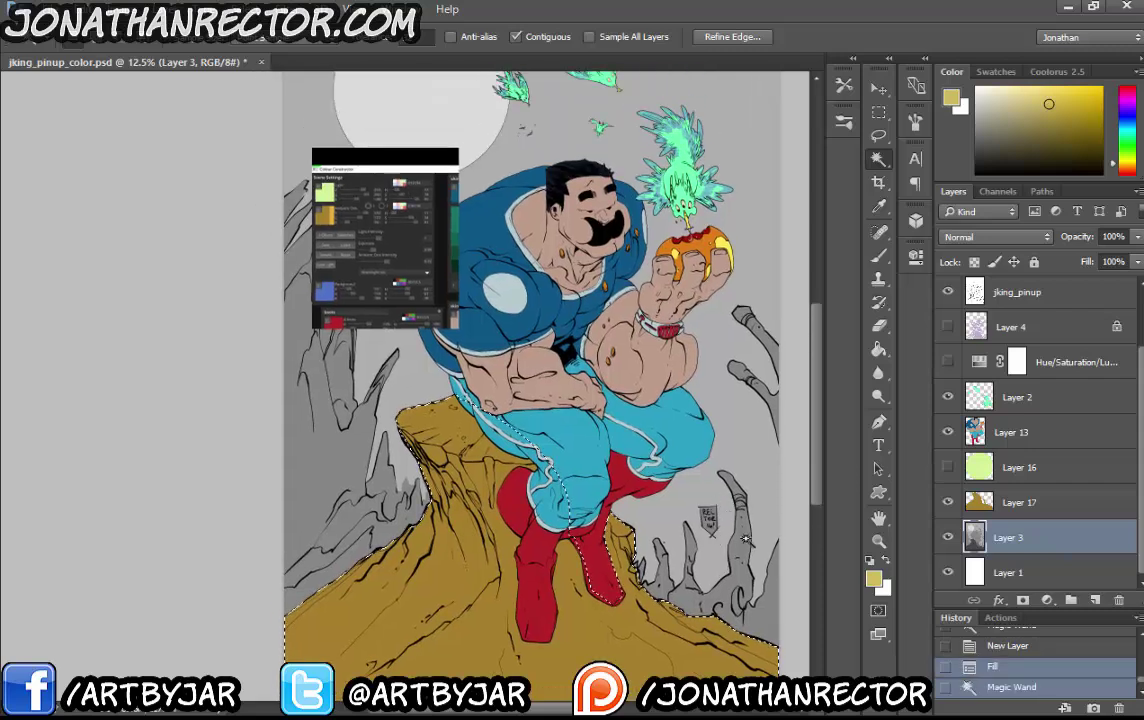
{"action": "left_click", "coordinate": [754, 522], "text": "shift"}
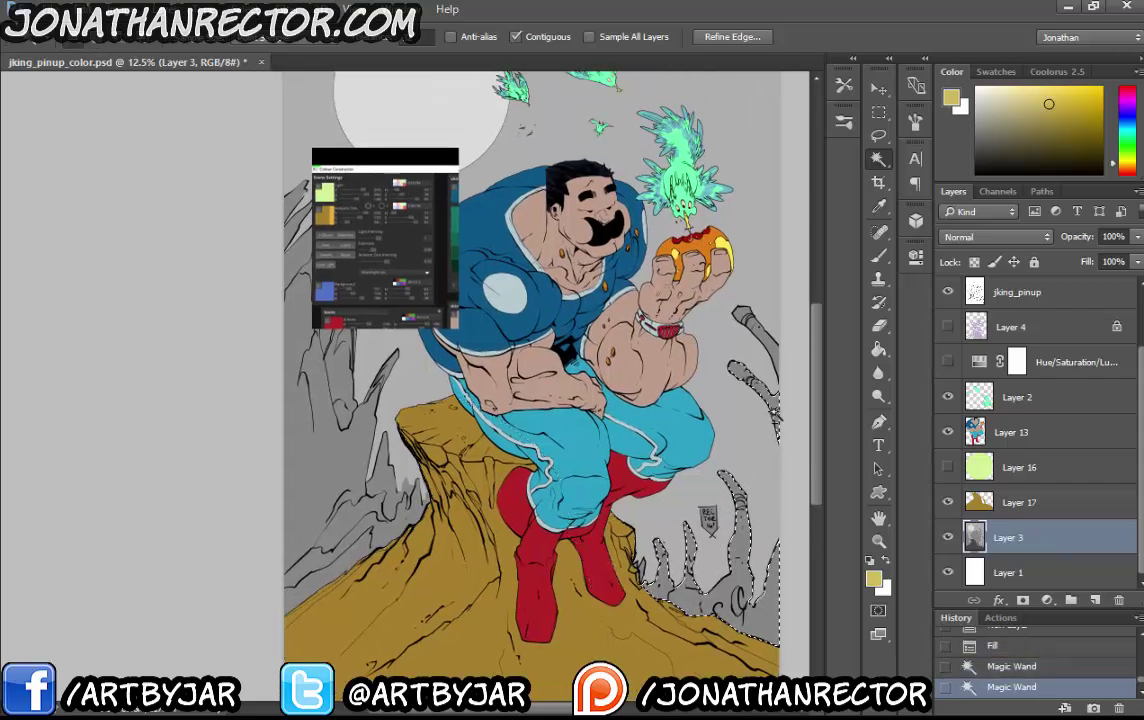
{"action": "left_click", "coordinate": [773, 336], "text": "shift"}
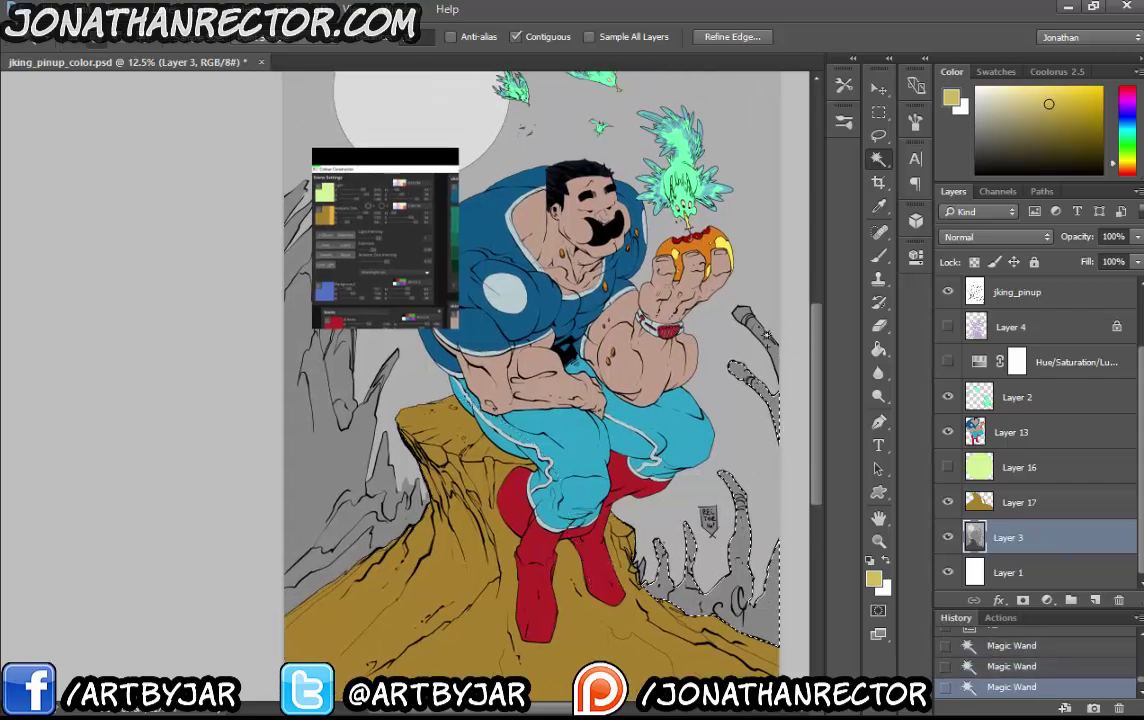
{"action": "left_click", "coordinate": [327, 456], "text": "shift"}
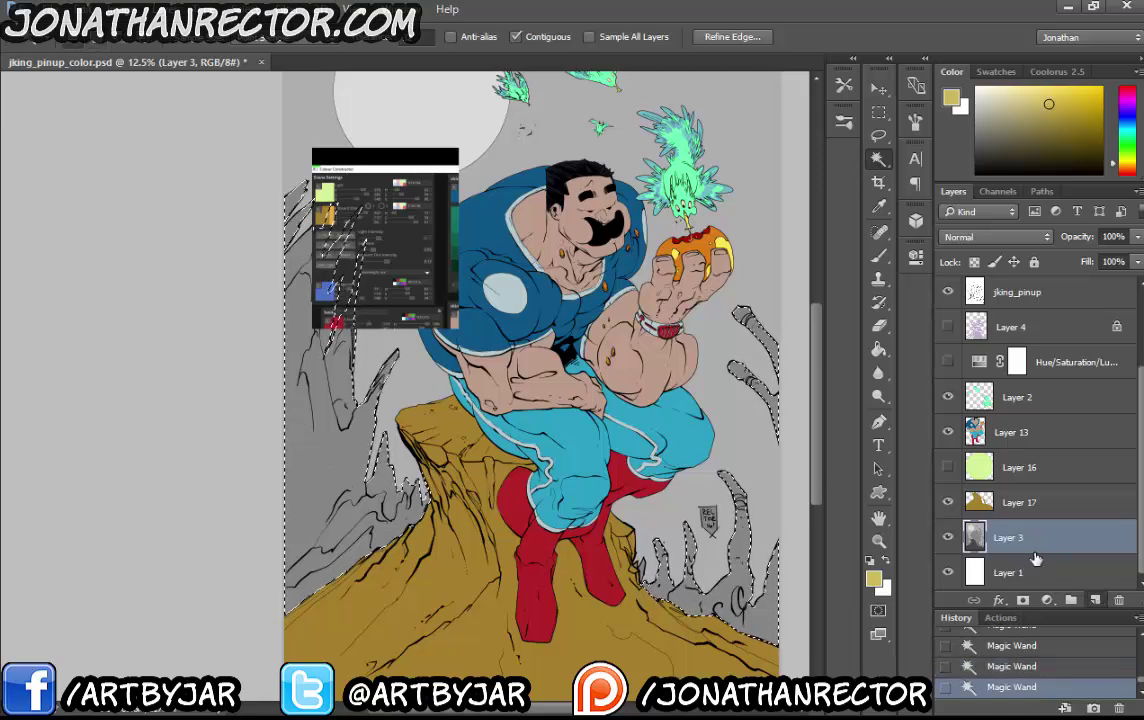
{"action": "key", "text": "ctrl+shift+alt+n"}
{"action": "key", "text": "alt+BackSpace"}
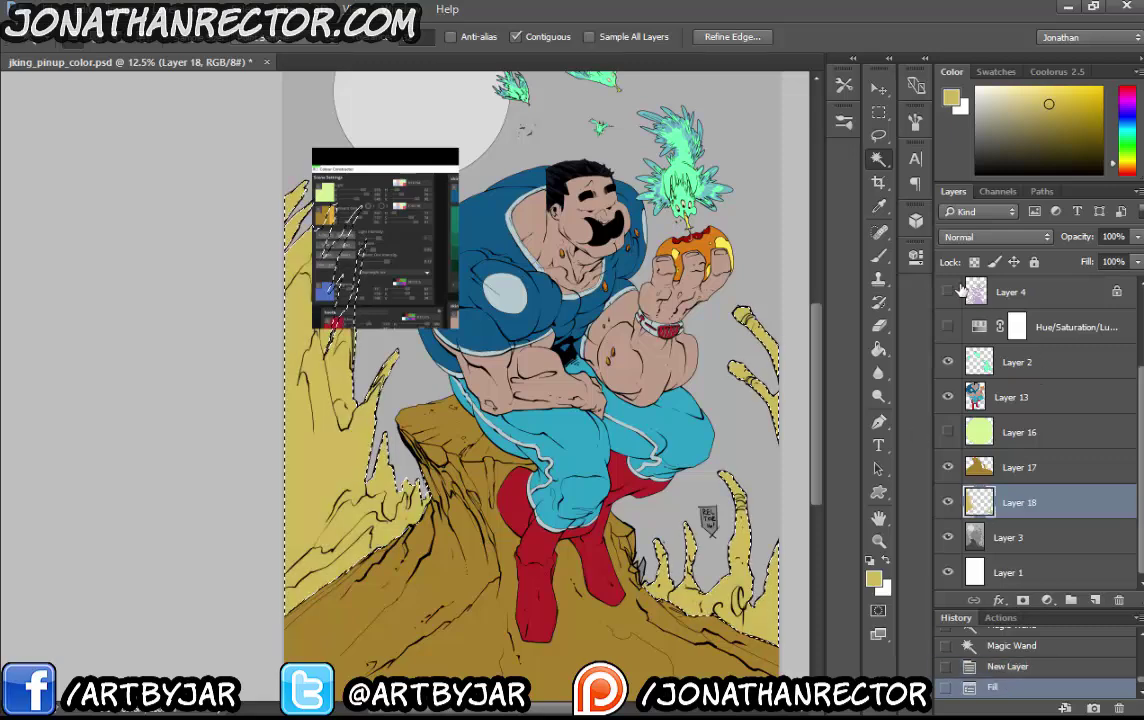
Pick a pale yellow, select the sky around the figure on Layer 3, fill it on a new layer, and clear the selection
{"action": "left_click", "coordinate": [1040, 95]}
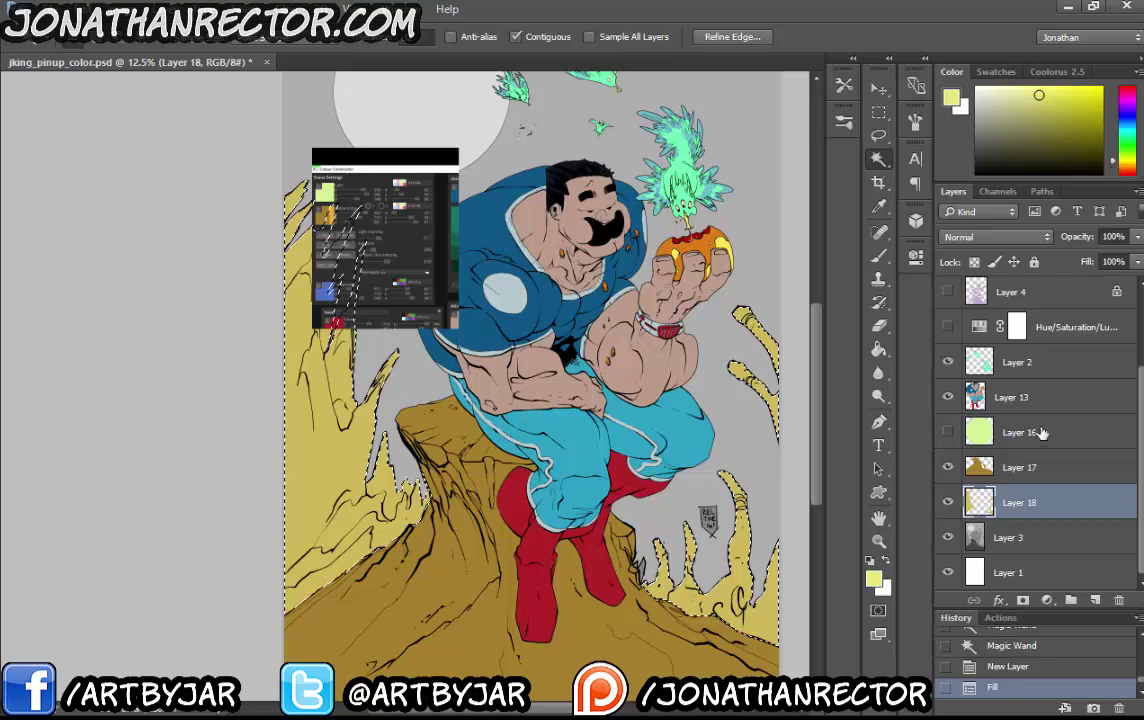
{"action": "left_click", "coordinate": [995, 537]}
{"action": "left_click", "coordinate": [760, 486]}
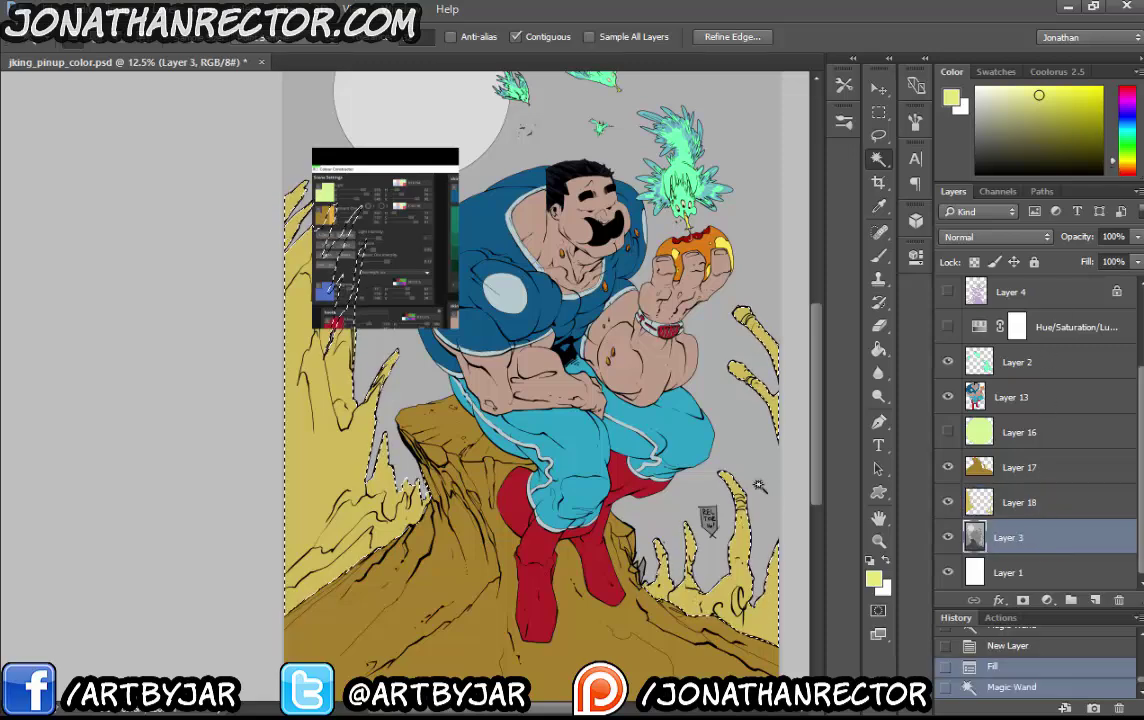
{"action": "scroll", "coordinate": [741, 427], "scroll_direction": "up", "scroll_amount": 2}
{"action": "left_click_drag", "start_coordinate": [693, 435], "coordinate": [657, 429]}
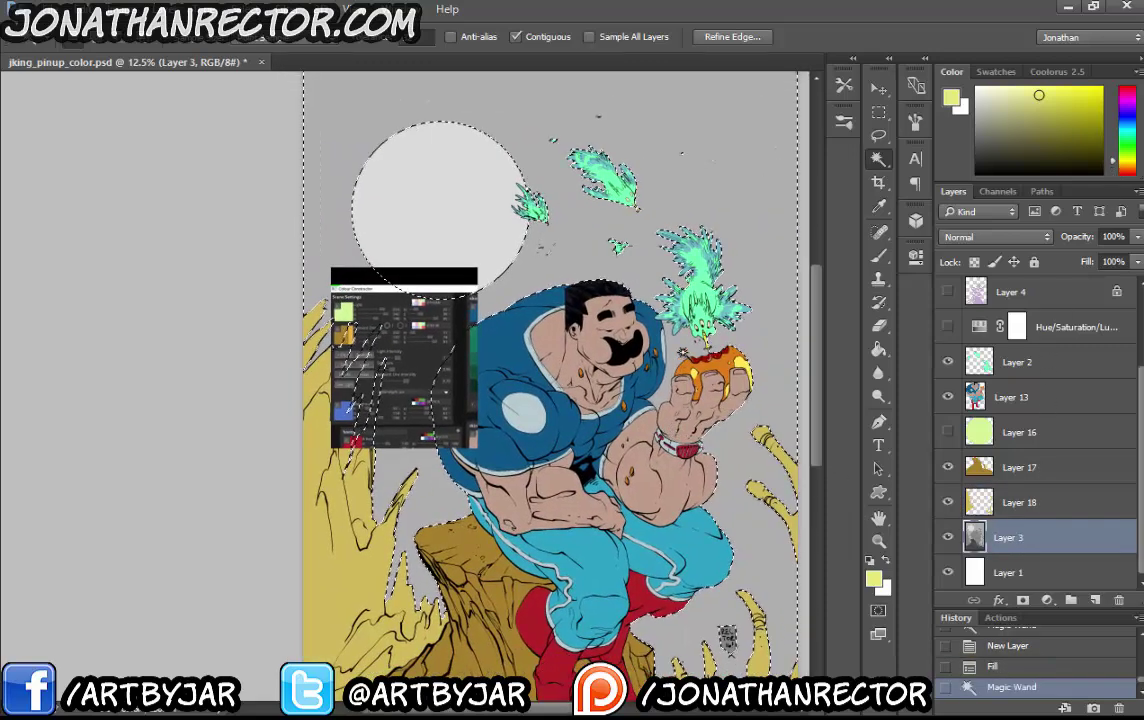
{"action": "left_click", "coordinate": [418, 353]}
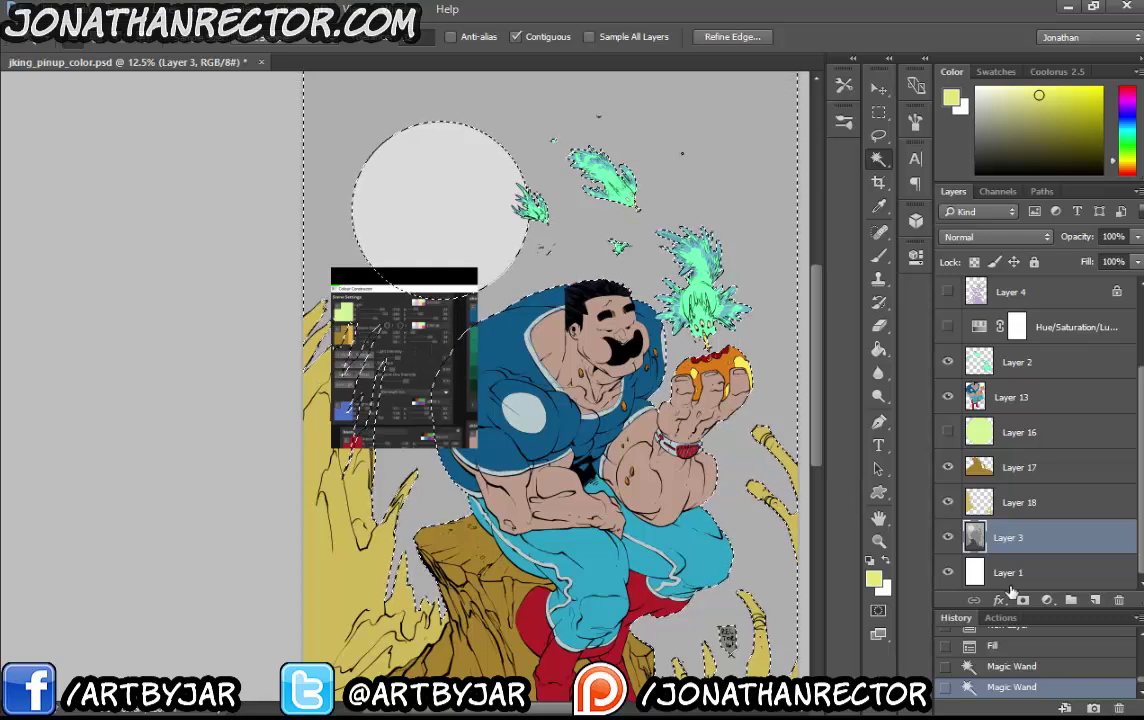
{"action": "left_click", "coordinate": [1095, 600]}
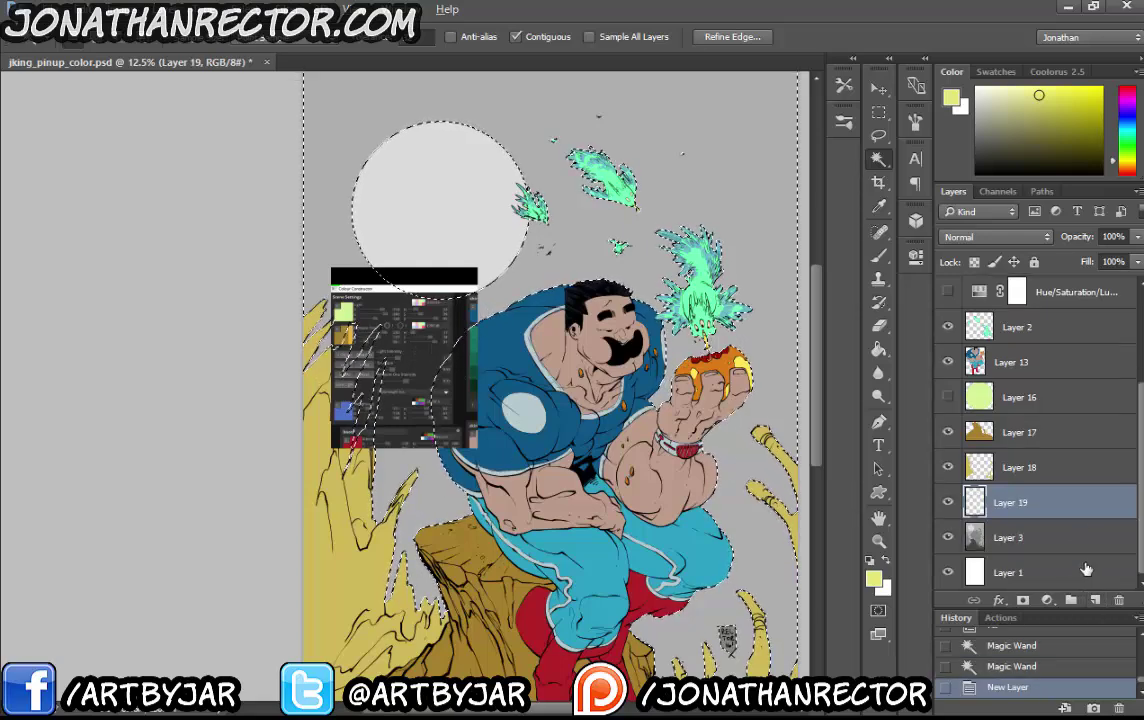
{"action": "key", "text": "alt+BackSpace"}
{"action": "key", "text": "ctrl+d"}
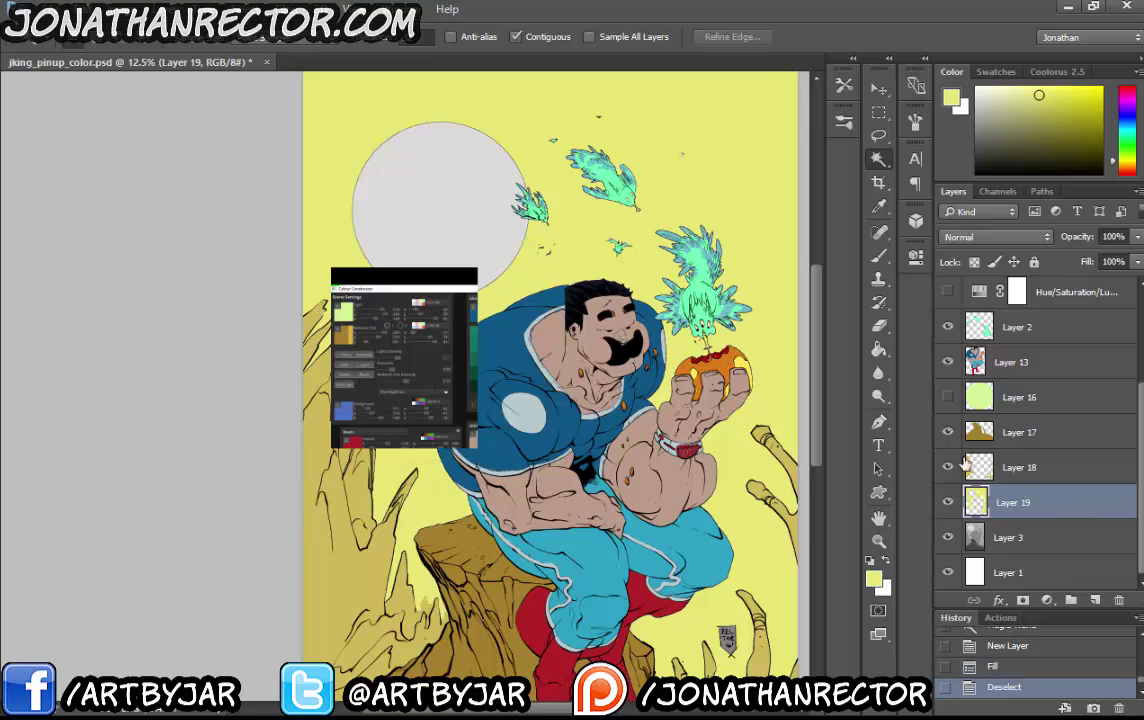
Show the green moon on Layer 16 again and hide the Colour Constructor reference on Layer 15
{"action": "left_click", "coordinate": [949, 398]}
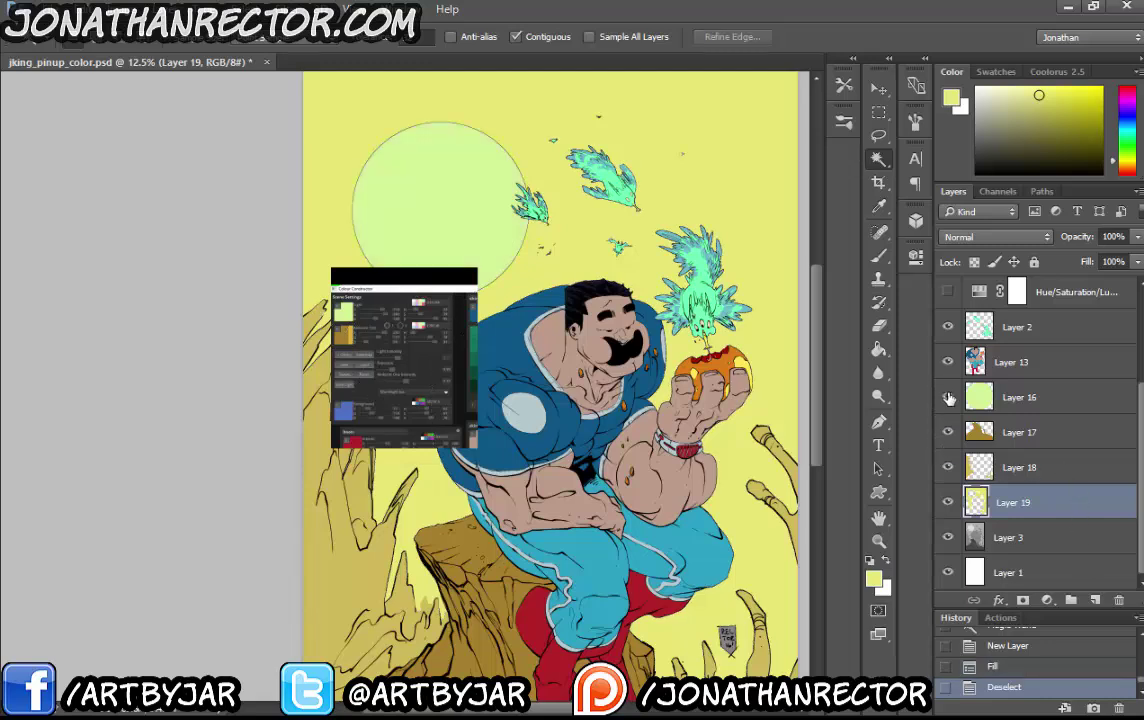
{"action": "scroll", "coordinate": [987, 391], "scroll_direction": "up", "scroll_amount": 3}
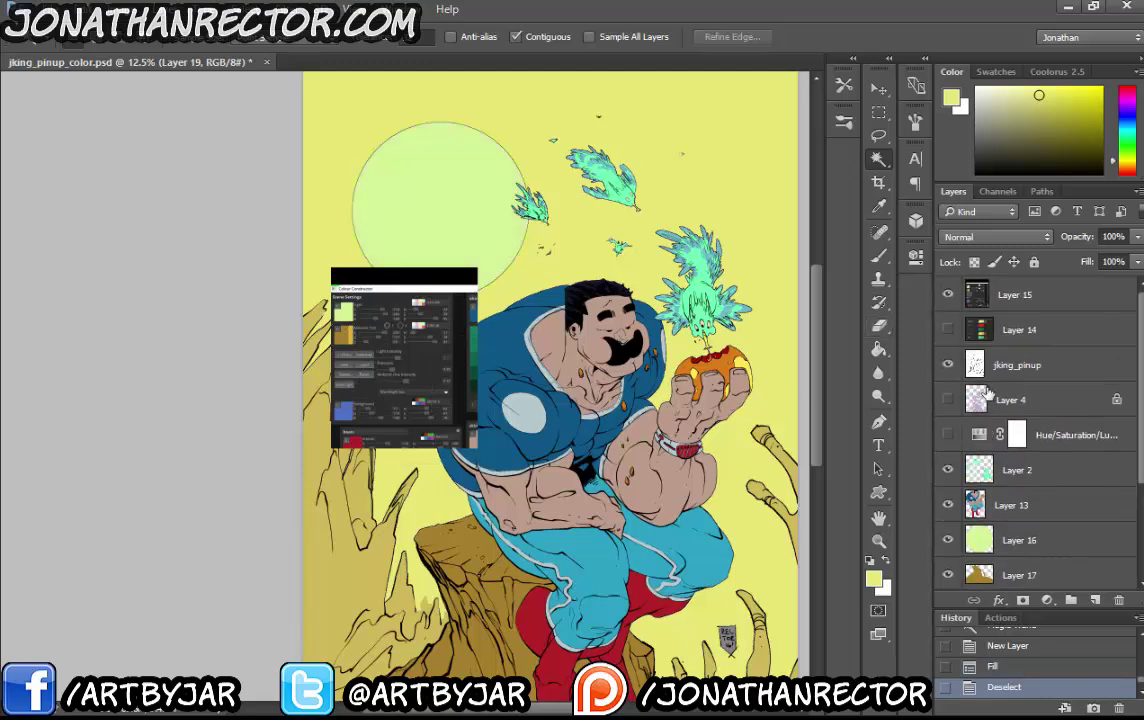
{"action": "left_click", "coordinate": [949, 296]}
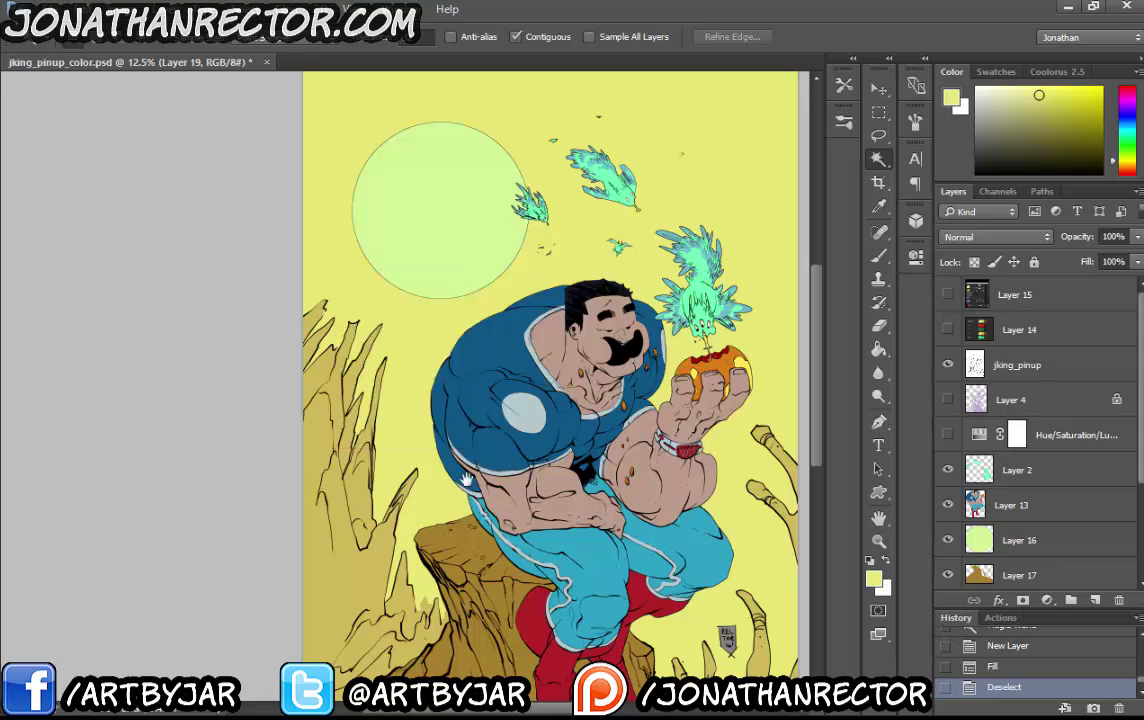
{"action": "left_click_drag", "start_coordinate": [516, 500], "coordinate": [392, 475]}
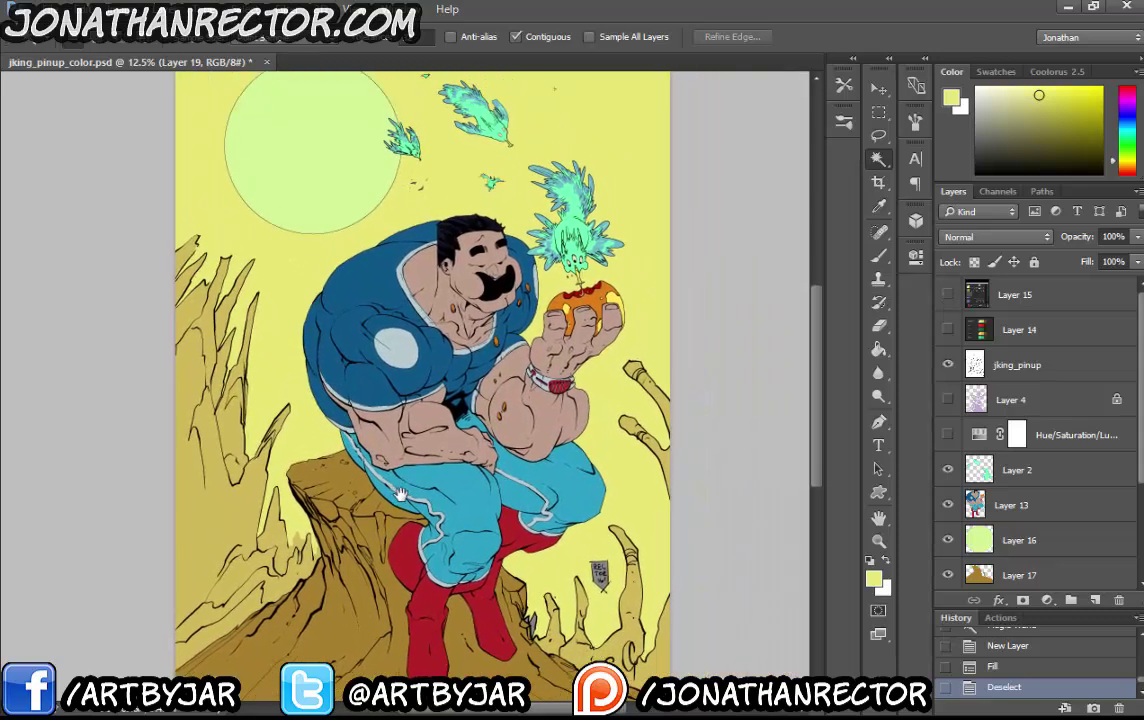
{"action": "scroll", "coordinate": [484, 375], "scroll_direction": "up", "scroll_amount": 2}
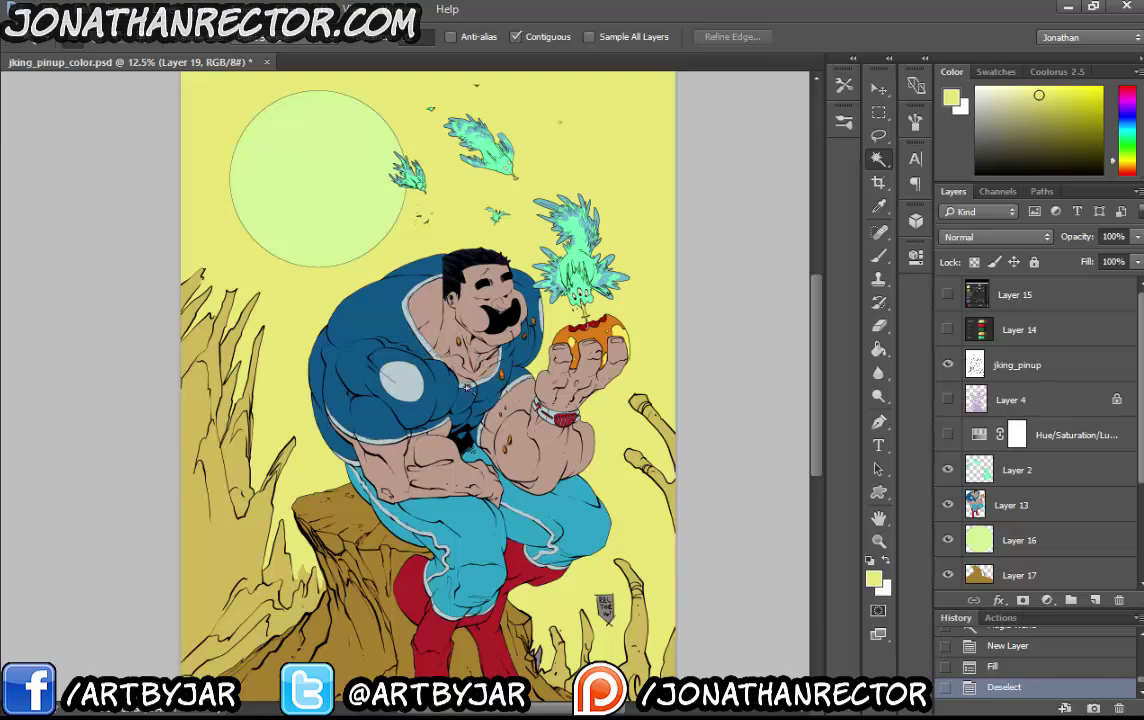
Sample the moon's light green and the foreground rock's golden brown to compare the two colours
{"action": "key", "text": "i"}
{"action": "left_click", "coordinate": [324, 214]}
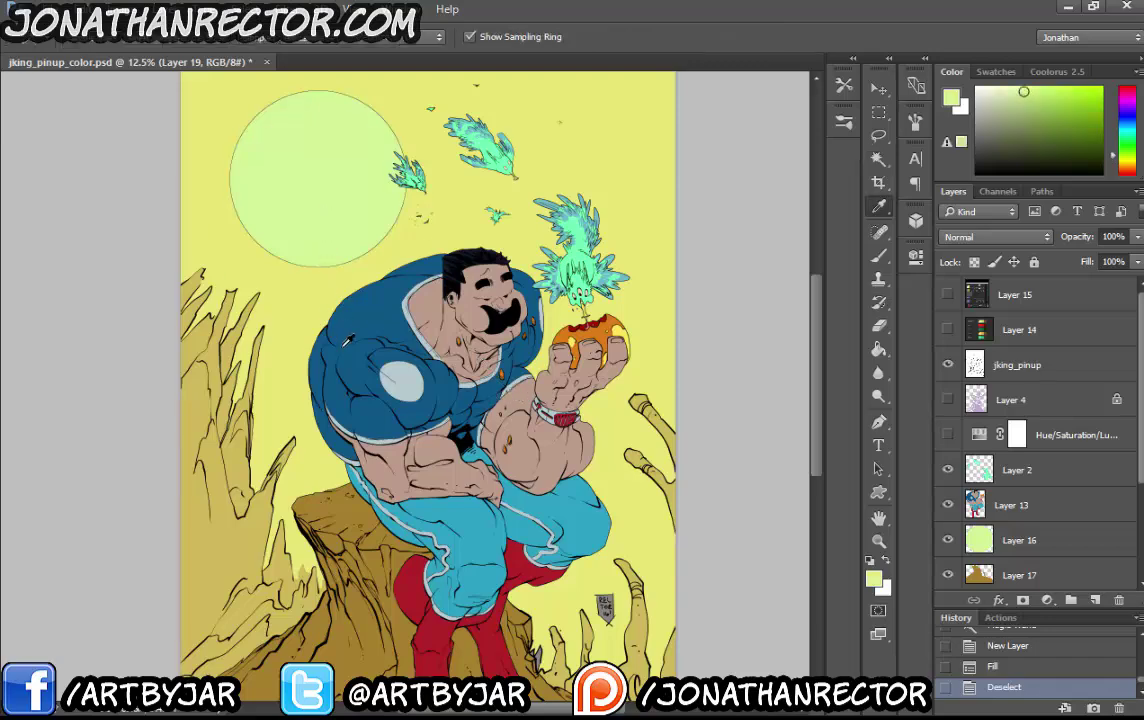
{"action": "scroll", "coordinate": [348, 340], "scroll_direction": "down", "scroll_amount": 2}
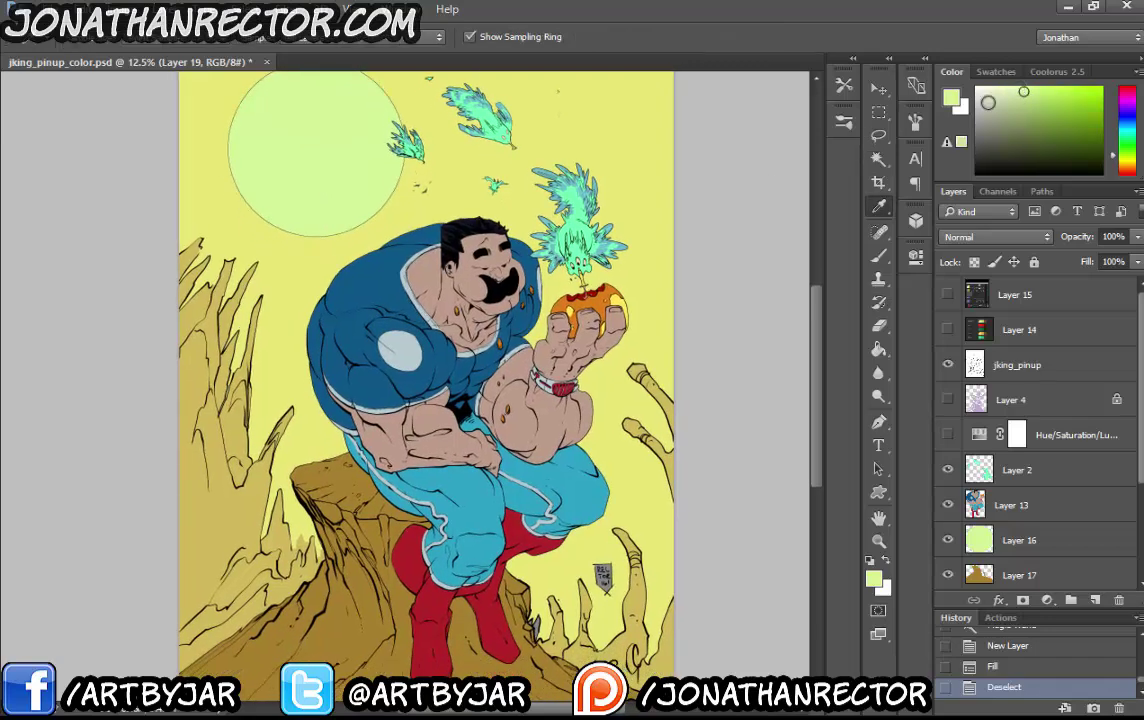
{"action": "left_click", "coordinate": [344, 476]}
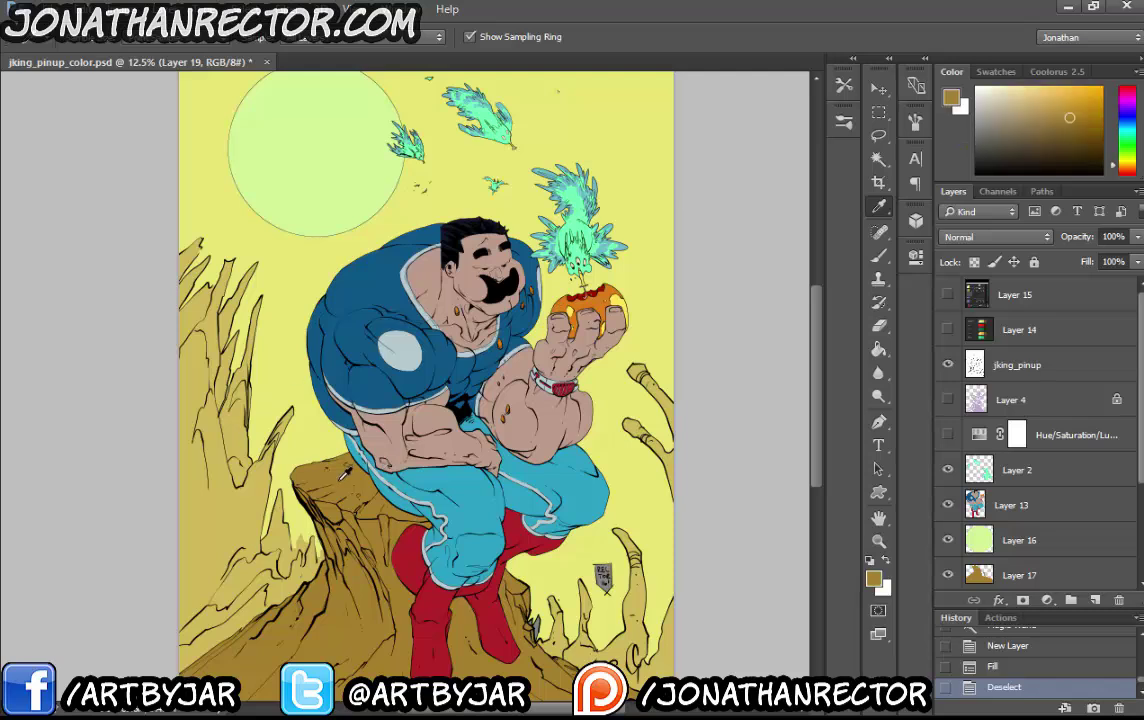
{"action": "left_click", "coordinate": [307, 212]}
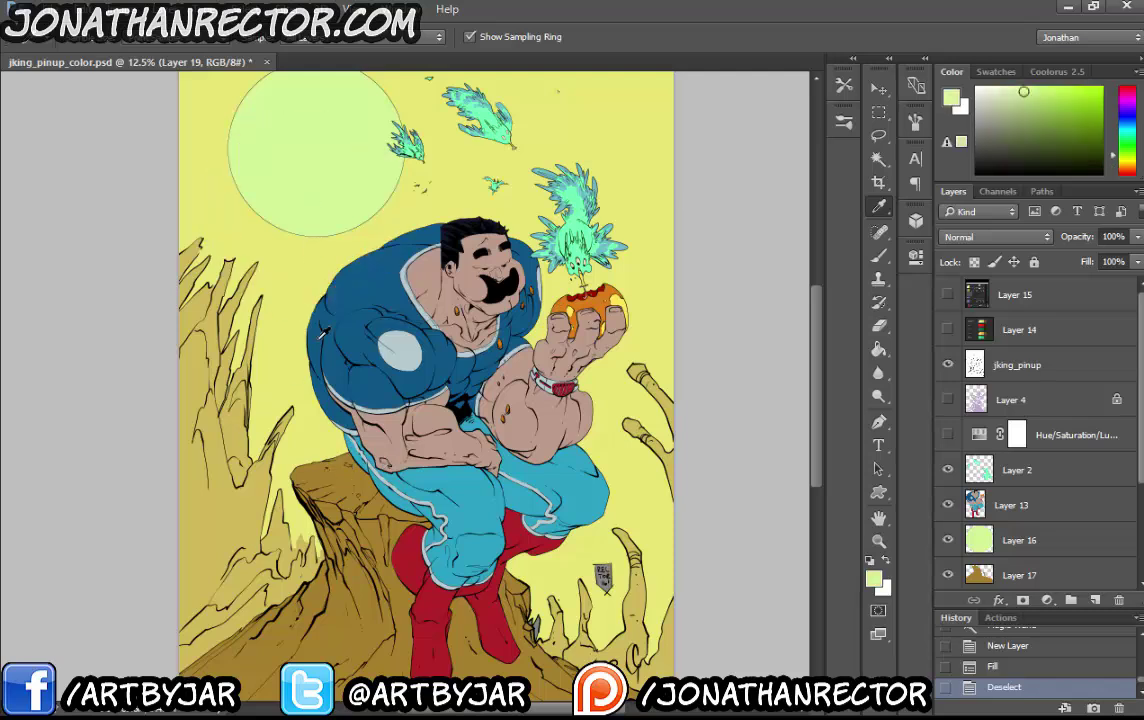
Sample the rock's golden brown, shift it slightly lighter and yellower, and refill the background trees on Layer 18 with transparency locked
{"action": "left_click", "coordinate": [348, 480]}
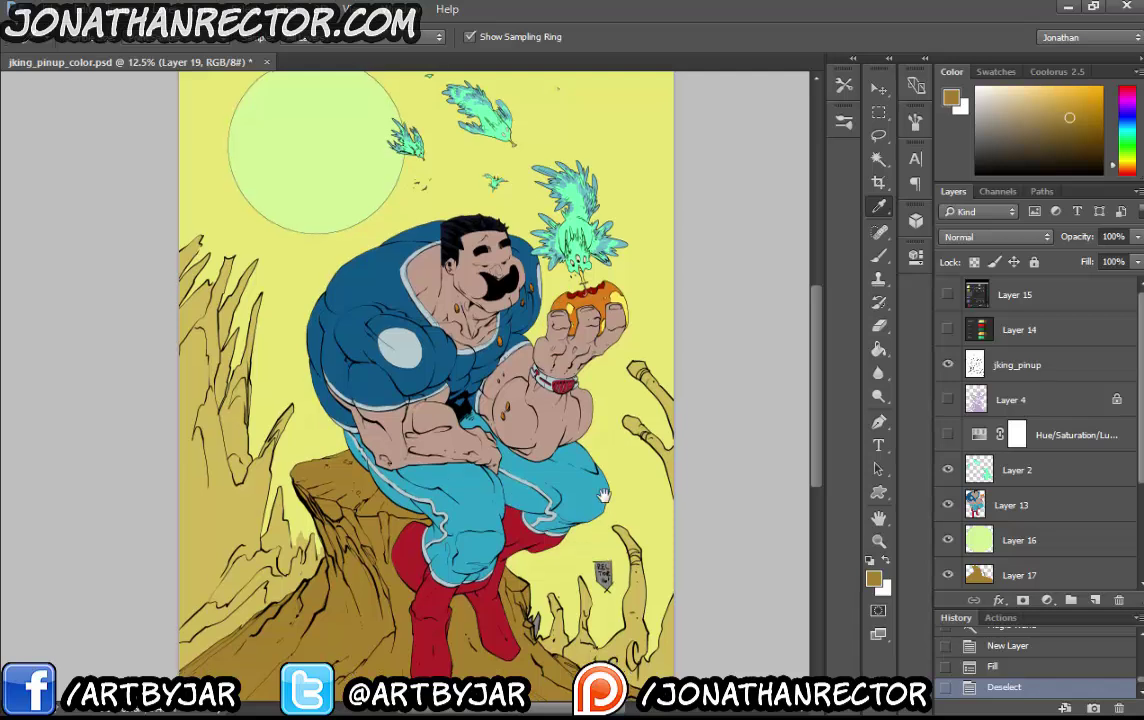
{"action": "left_click_drag", "start_coordinate": [493, 508], "coordinate": [489, 481]}
{"action": "scroll", "coordinate": [1087, 521], "scroll_direction": "down", "scroll_amount": 3}
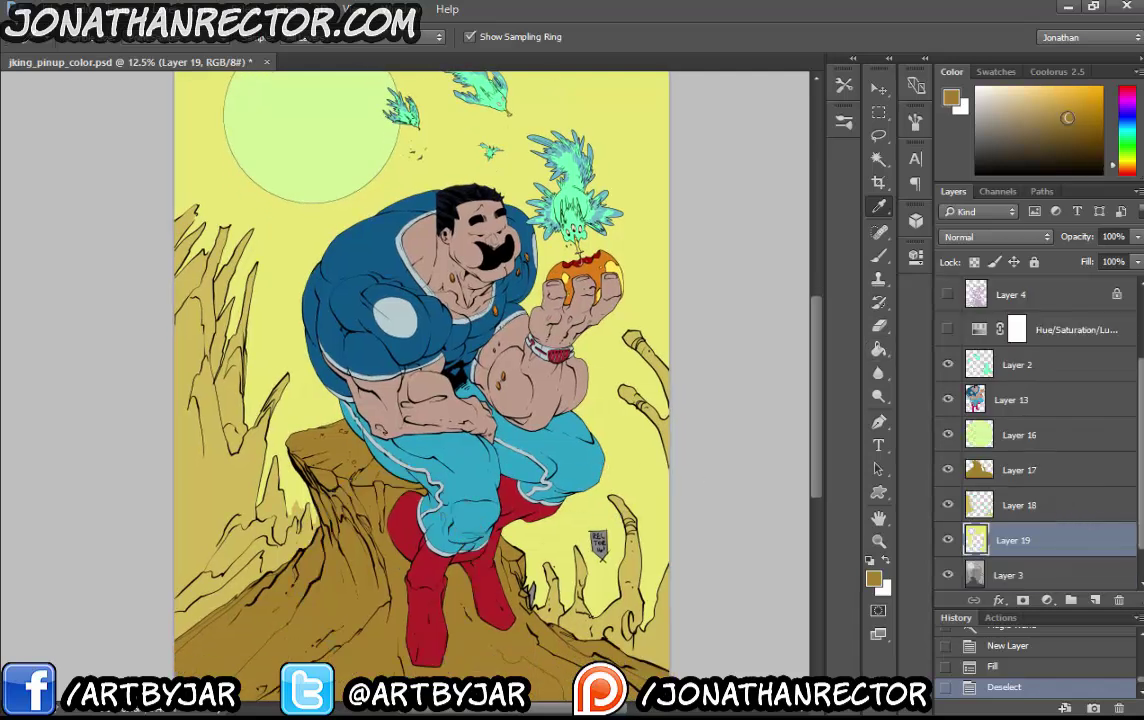
{"action": "left_click", "coordinate": [1068, 115]}
{"action": "left_click_drag", "start_coordinate": [1114, 170], "coordinate": [1110, 171]}
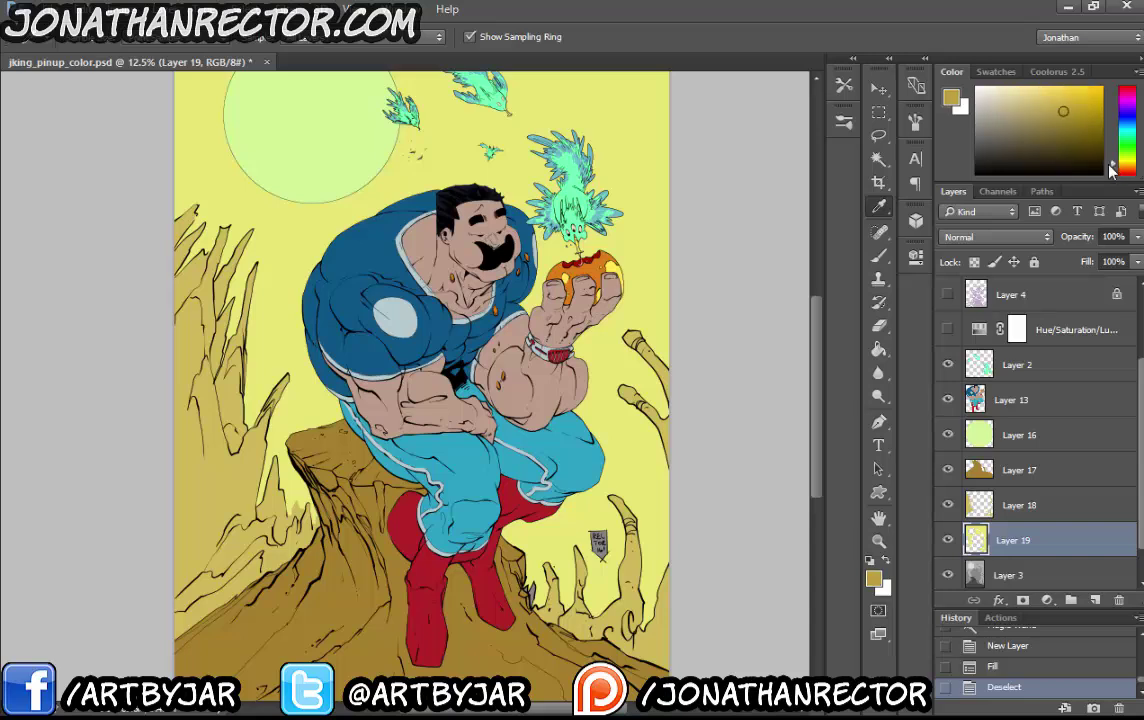
{"action": "left_click", "coordinate": [1048, 505]}
{"action": "key", "text": "slash"}
{"action": "key", "text": "alt+BackSpace"}
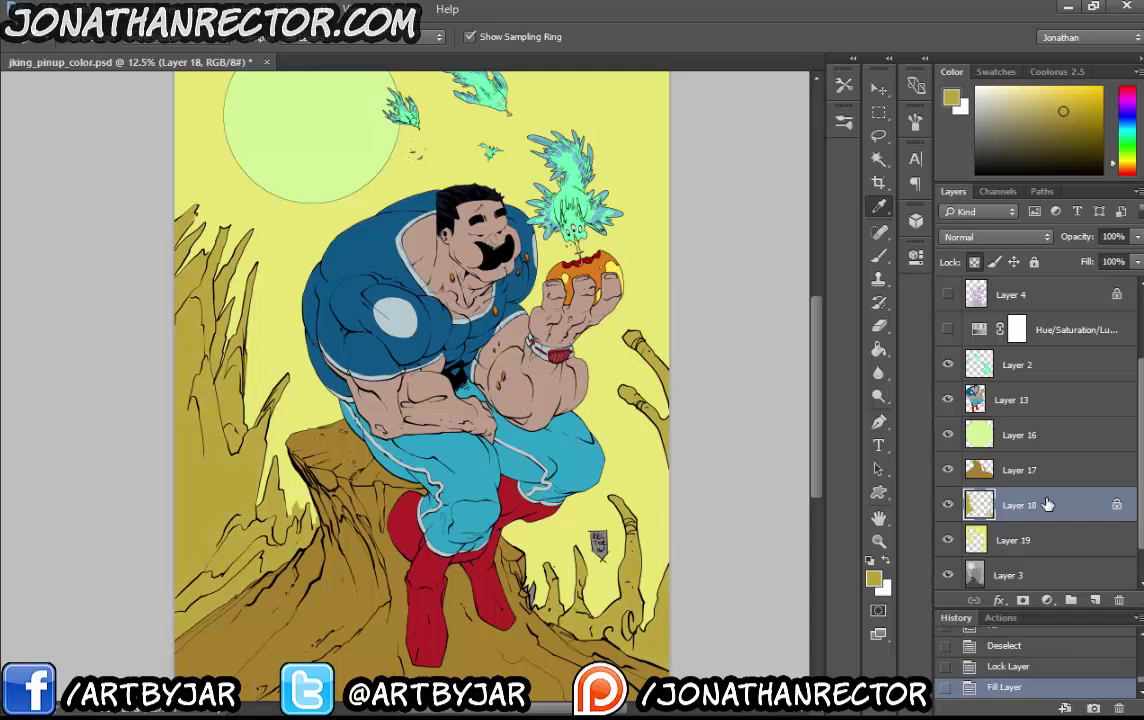
Lock Layer 19's transparency, refill the sky with a lighter, greener version of the tree colour, and save the file
{"action": "left_click", "coordinate": [1053, 539]}
{"action": "key", "text": "slash"}
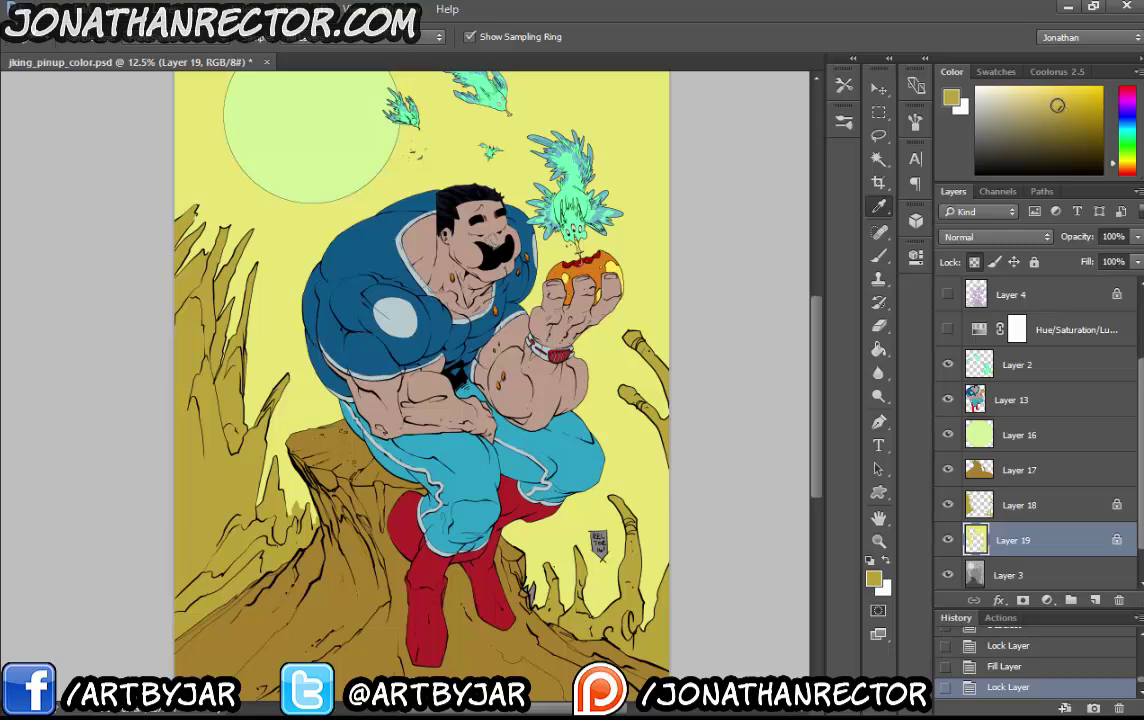
{"action": "left_click", "coordinate": [1117, 166]}
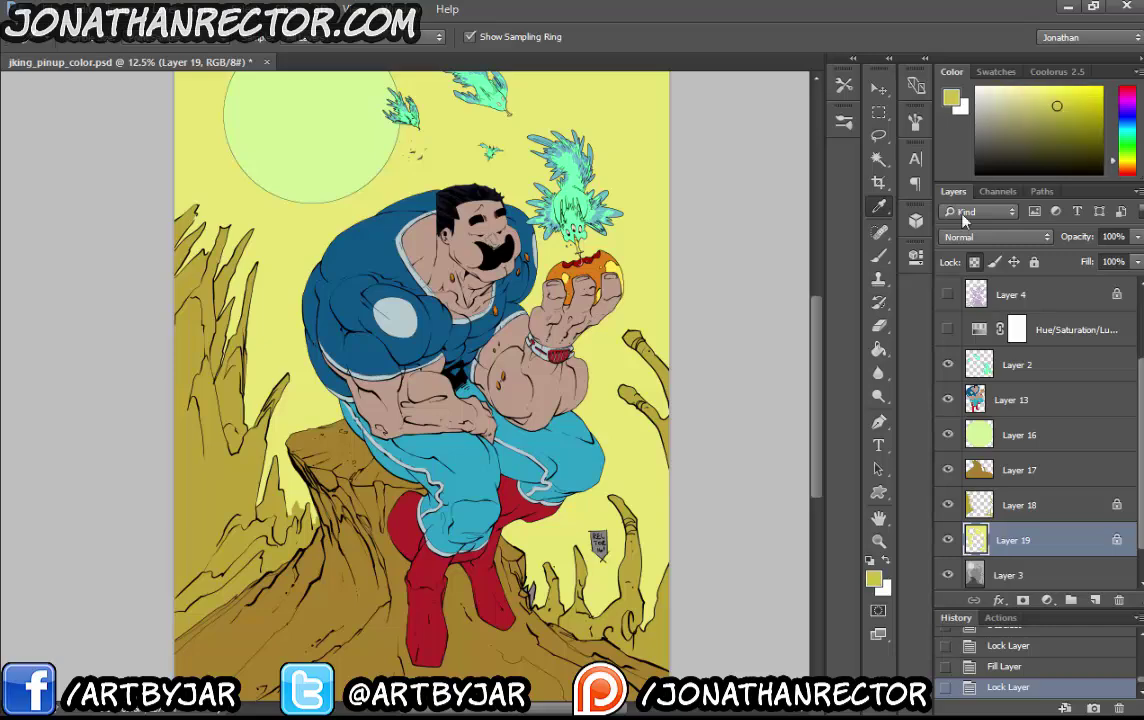
{"action": "left_click_drag", "start_coordinate": [437, 328], "coordinate": [469, 410]}
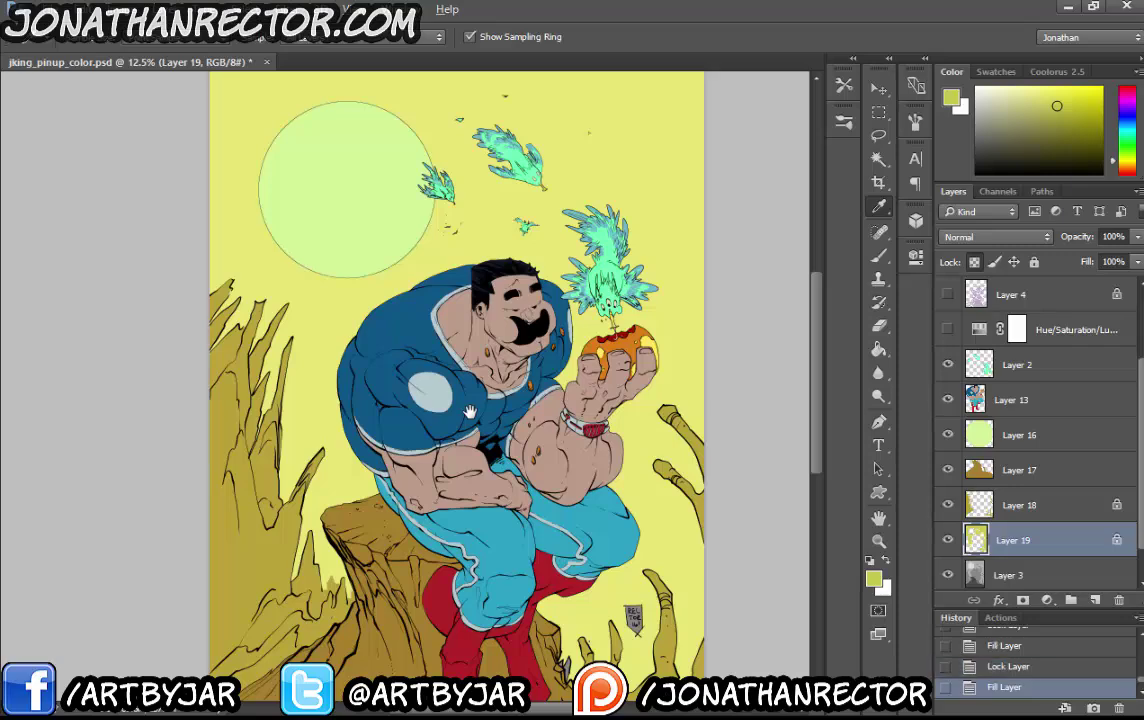
{"action": "key", "text": "alt+BackSpace"}
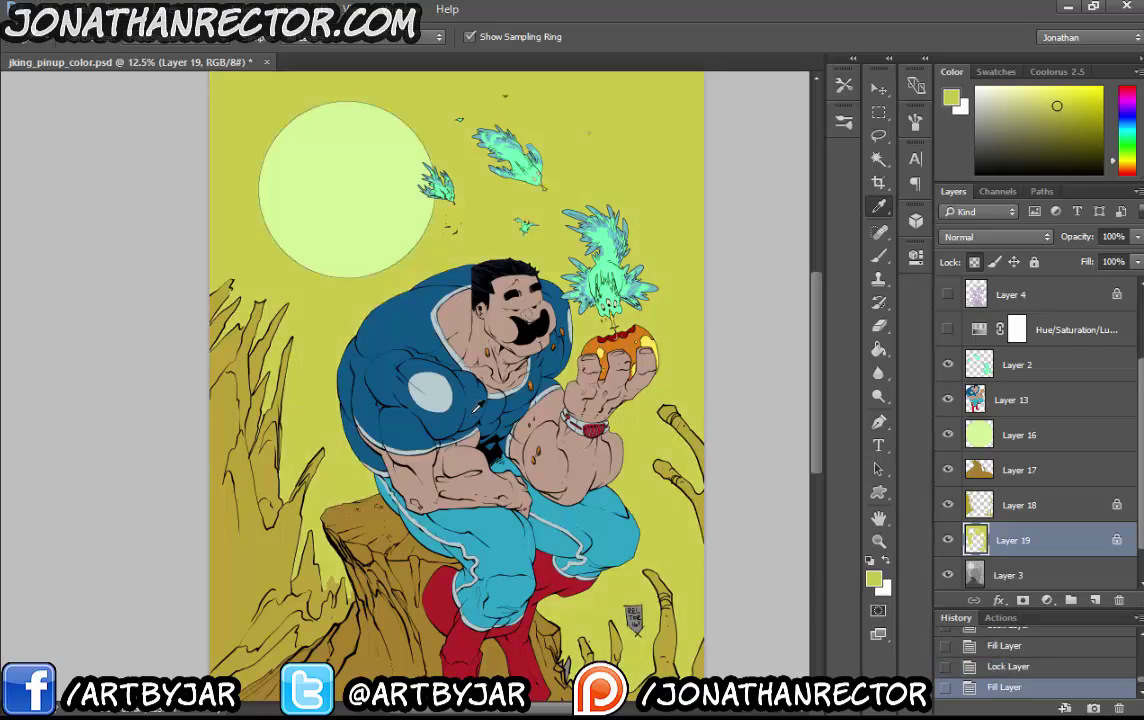
{"action": "left_click_drag", "start_coordinate": [447, 432], "coordinate": [449, 401]}
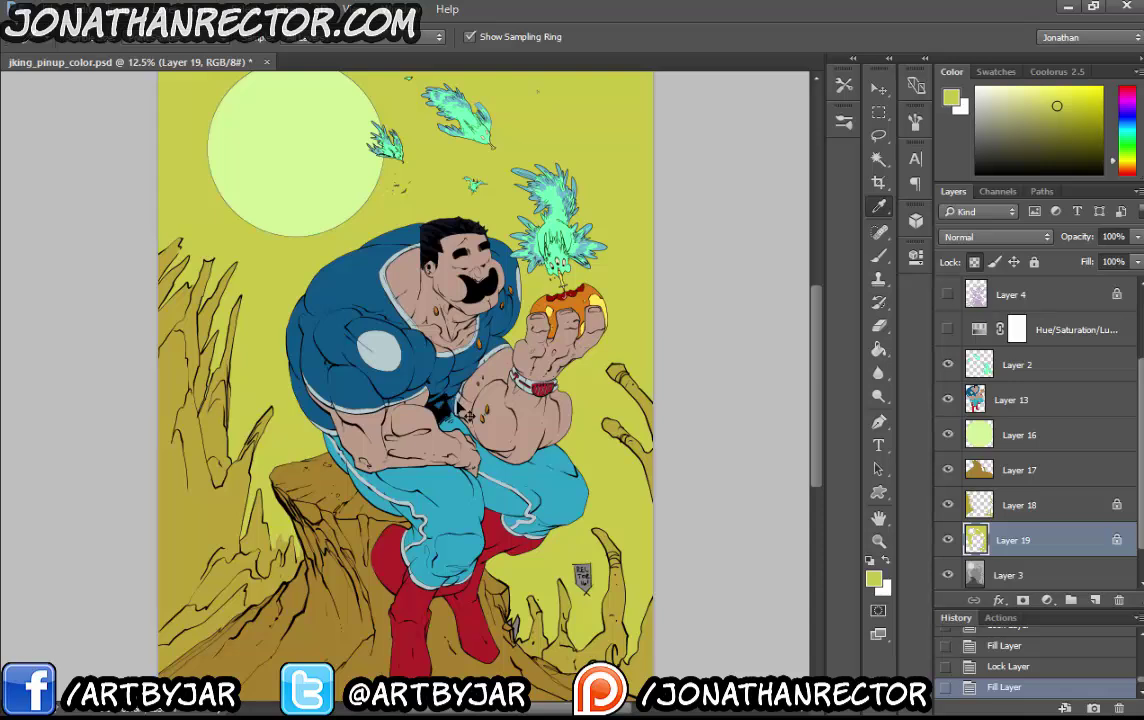
{"action": "key", "text": "ctrl+s"}
Show the costume and skin palette reference on Layer 14 and make the figure's flat colours on Layer 13 active
{"action": "scroll", "coordinate": [1037, 343], "scroll_direction": "up", "scroll_amount": 3}
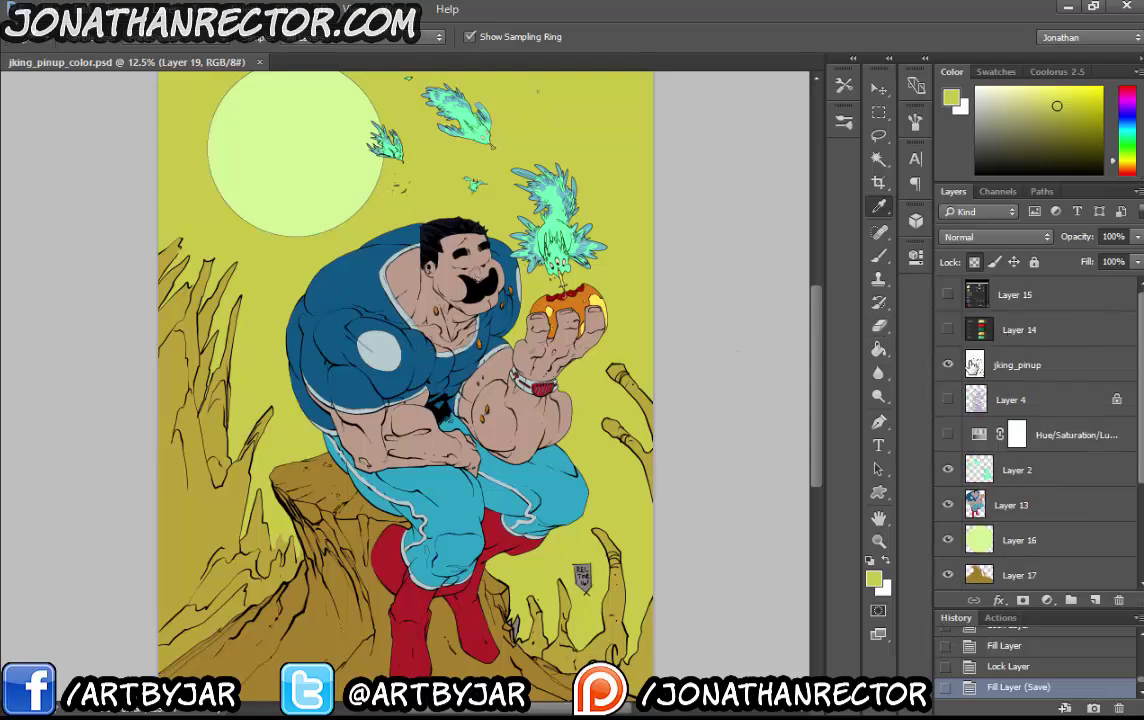
{"action": "left_click", "coordinate": [948, 330]}
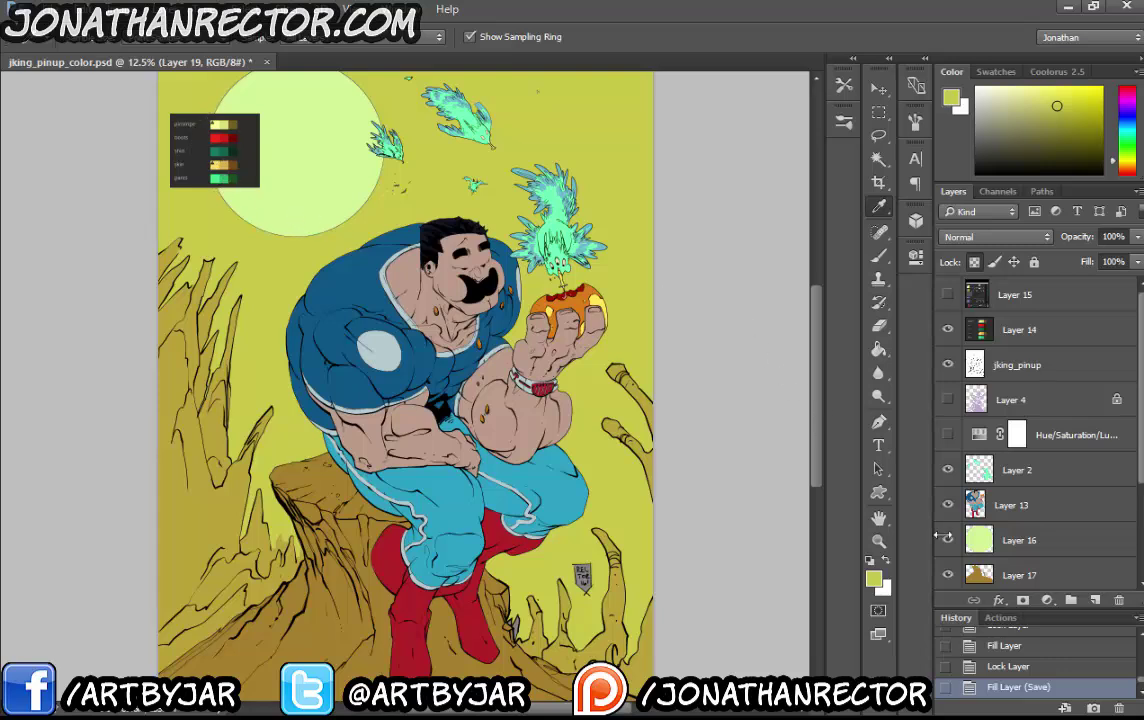
{"action": "left_click", "coordinate": [1011, 507]}
{"action": "scroll", "coordinate": [1005, 512], "scroll_direction": "down", "scroll_amount": 4}
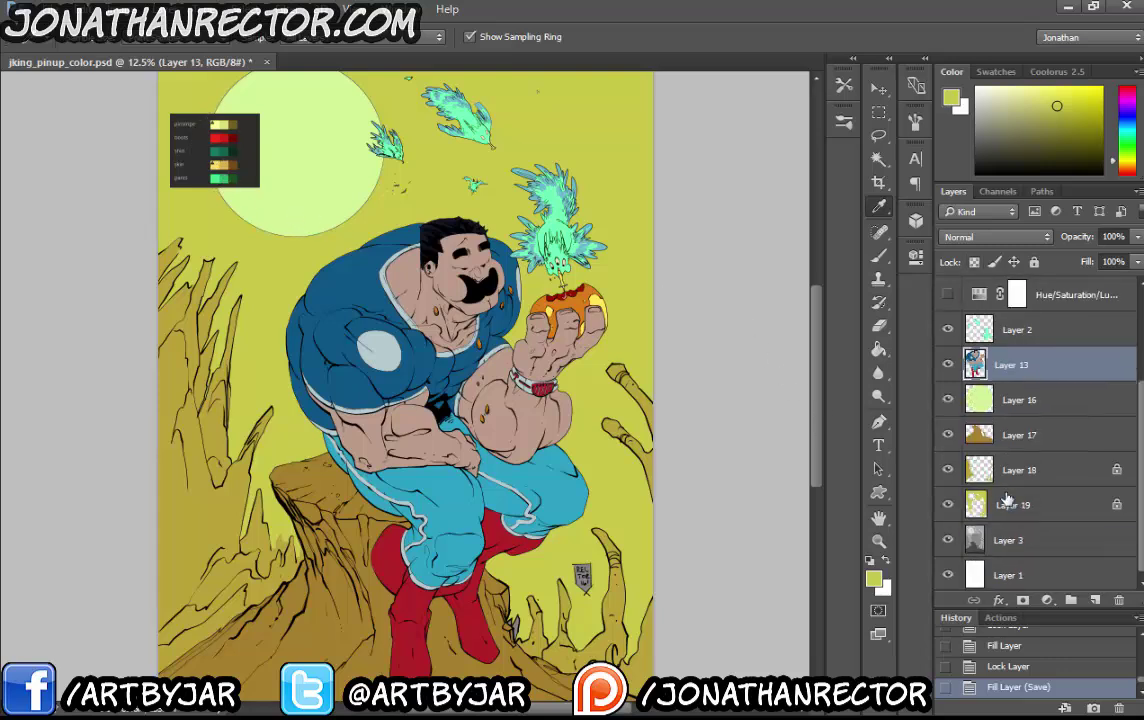
{"action": "scroll", "coordinate": [1008, 487], "scroll_direction": "up", "scroll_amount": 3}
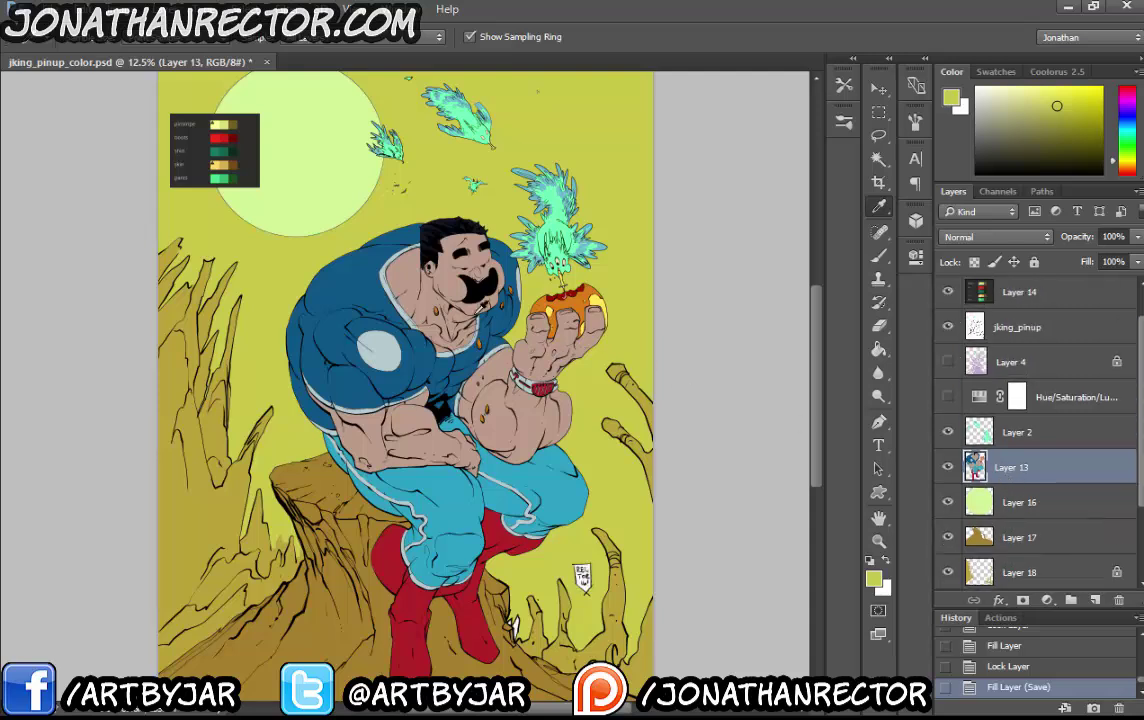
Select the man's face and chest skin plus both bare arms on Layer 13 with the Magic Wand
{"action": "key", "text": "e"}
{"action": "key", "text": "w"}
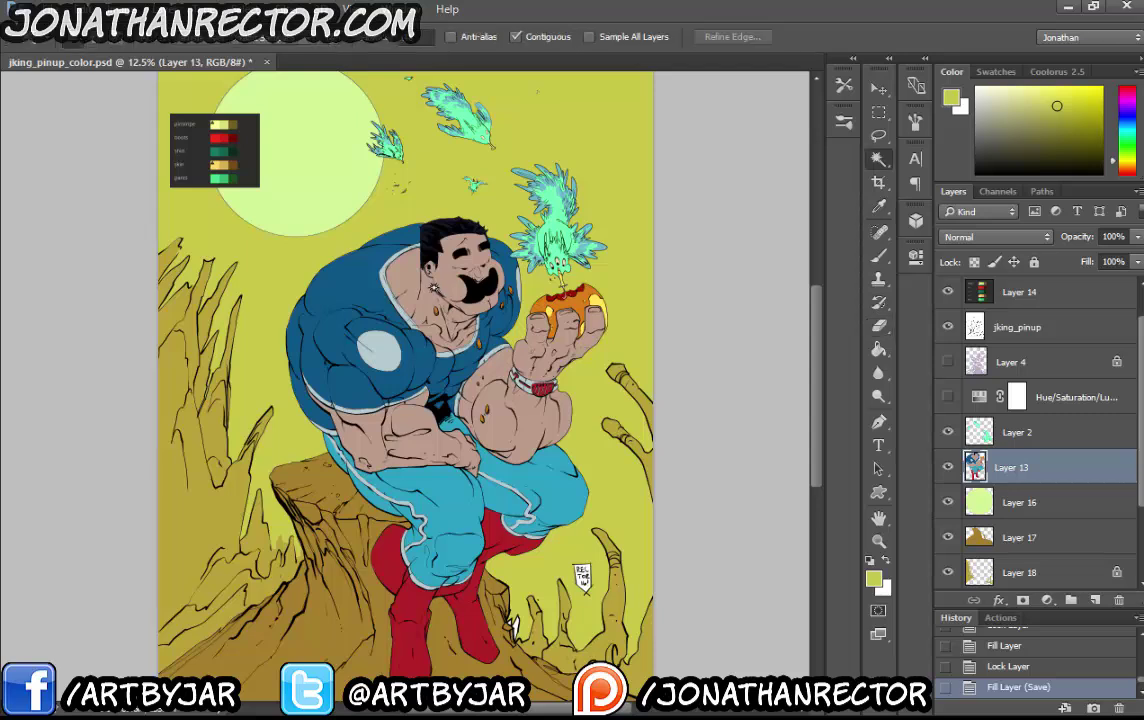
{"action": "left_click", "coordinate": [430, 292]}
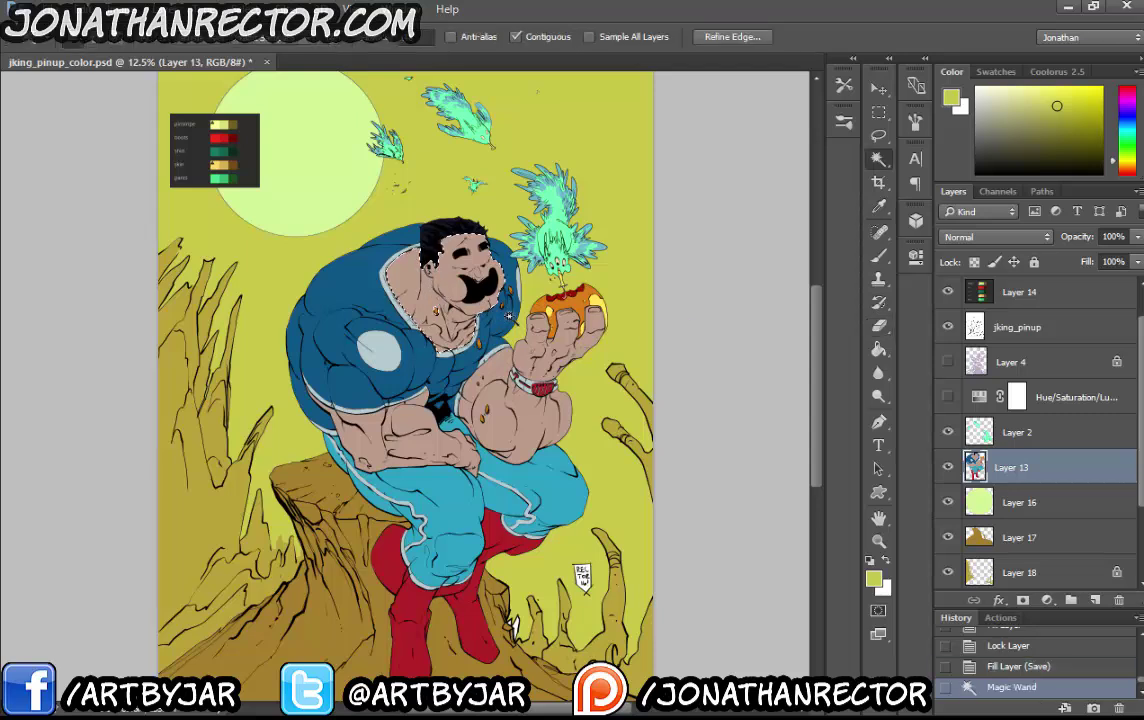
{"action": "left_click", "coordinate": [509, 433], "text": "shift"}
{"action": "left_click", "coordinate": [420, 405], "text": "shift"}
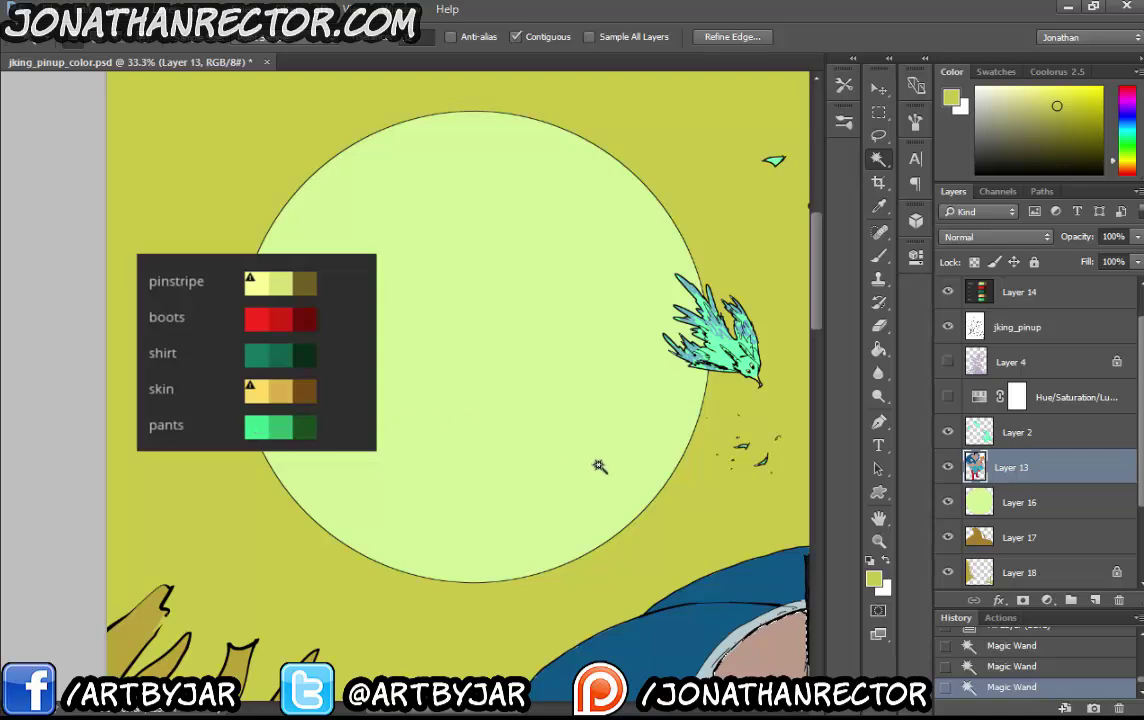
Sample the lightest skin tone from the palette reference as the foreground colour
{"action": "left_click_drag", "start_coordinate": [598, 466], "coordinate": [500, 357]}
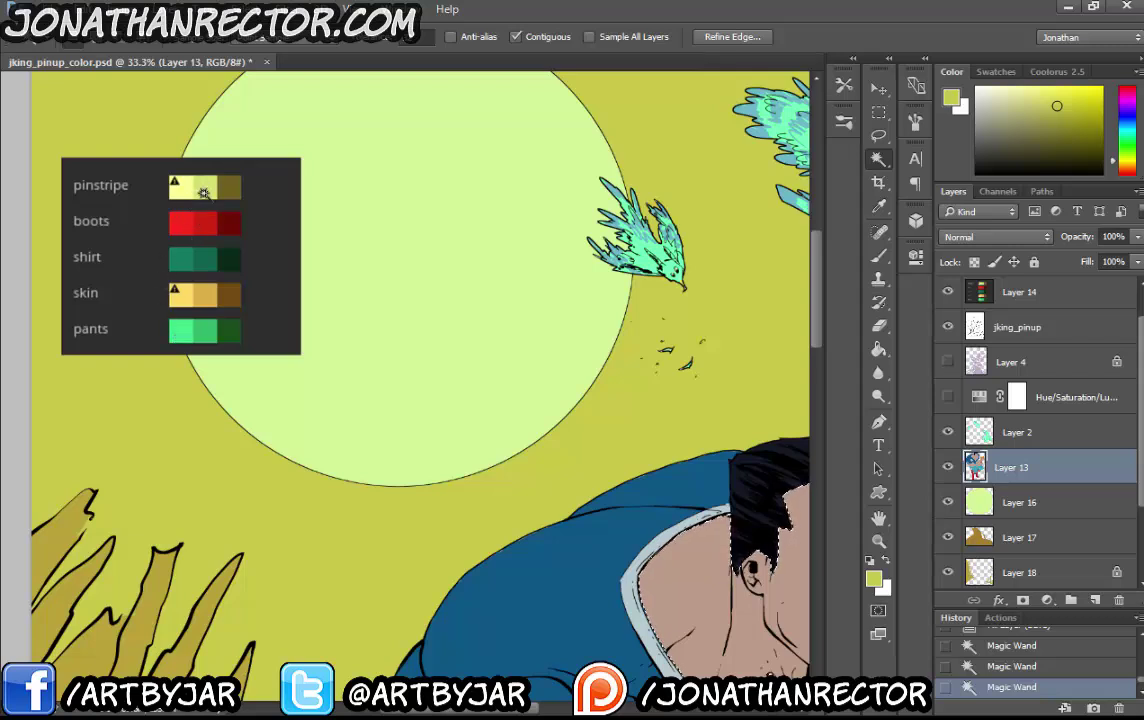
{"action": "left_click_drag", "start_coordinate": [621, 395], "coordinate": [613, 383]}
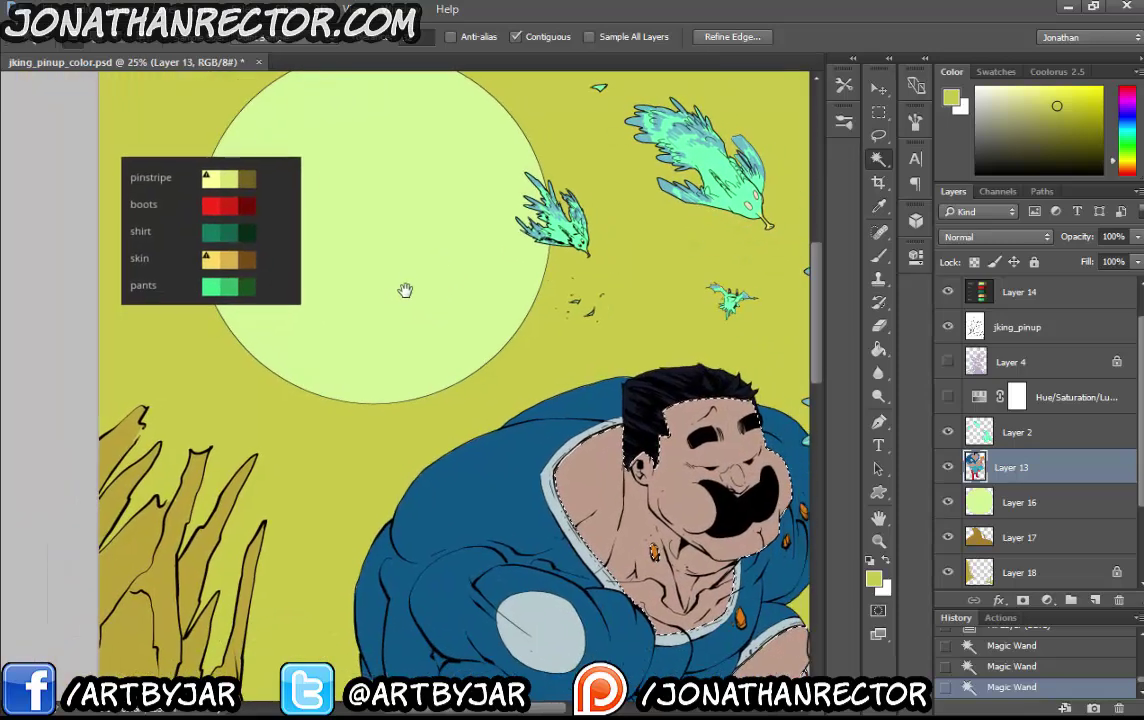
{"action": "key", "text": "i"}
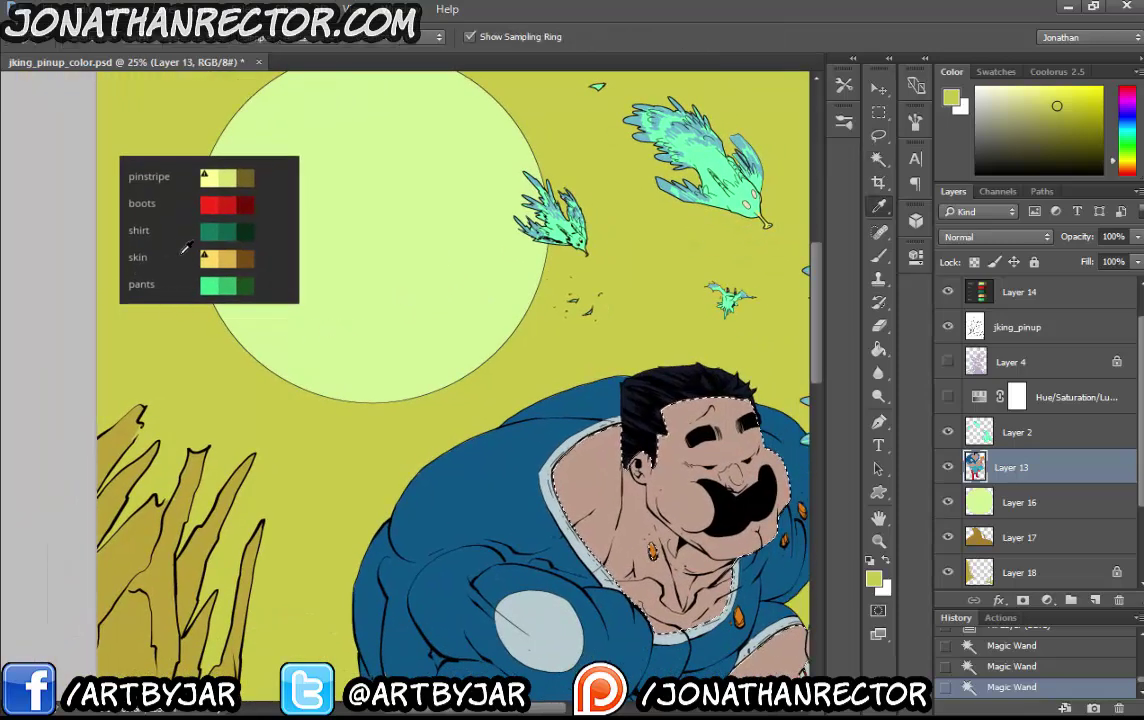
{"action": "left_click", "coordinate": [210, 257]}
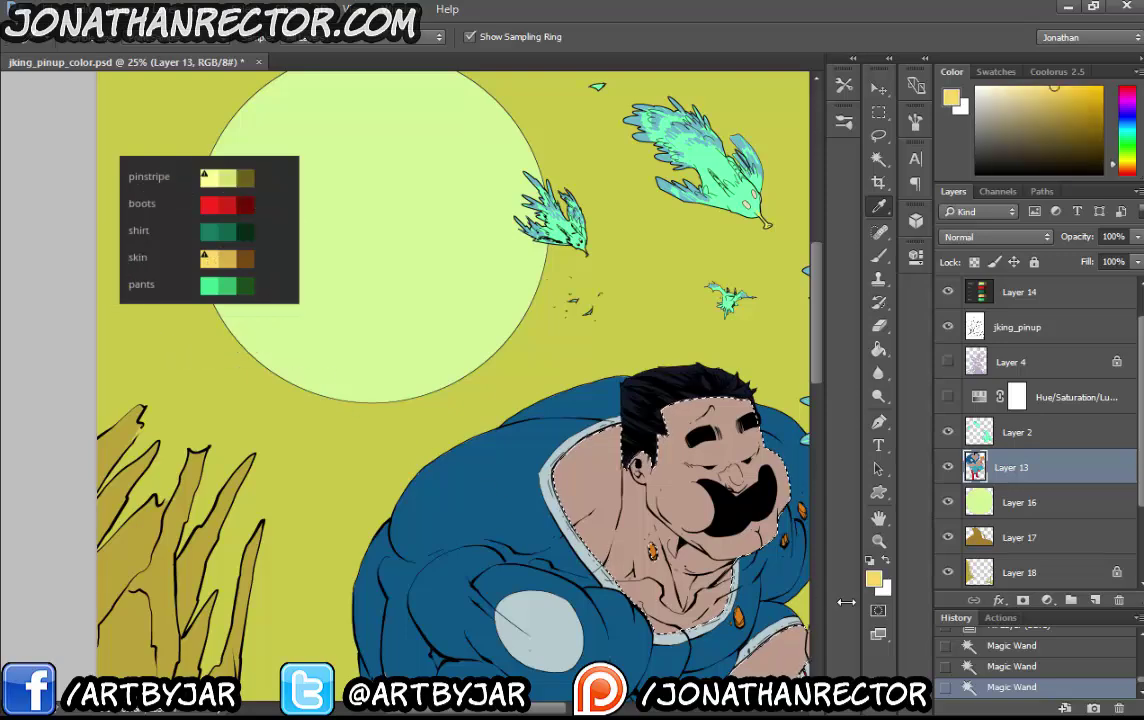
Create a new layer above Layer 13 and fill the selected face, chest and arms with the lightest skin tone
{"action": "left_click", "coordinate": [1095, 600]}
{"action": "key", "text": "alt+BackSpace"}
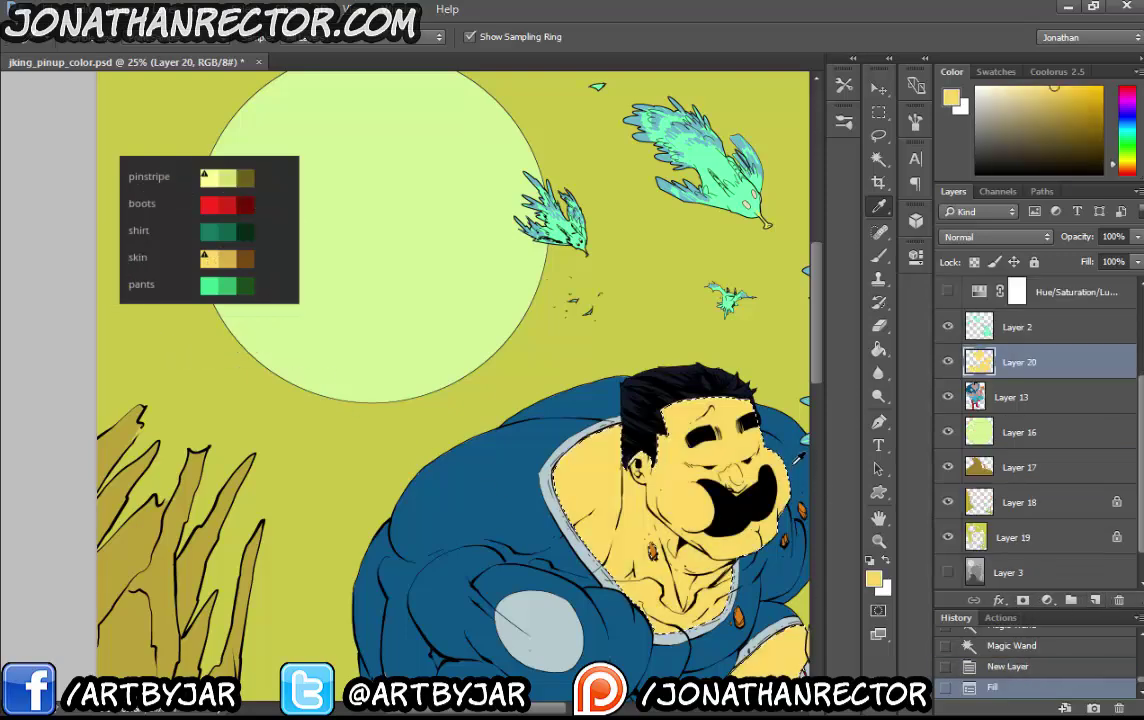
{"action": "left_click_drag", "start_coordinate": [447, 295], "coordinate": [297, 170]}
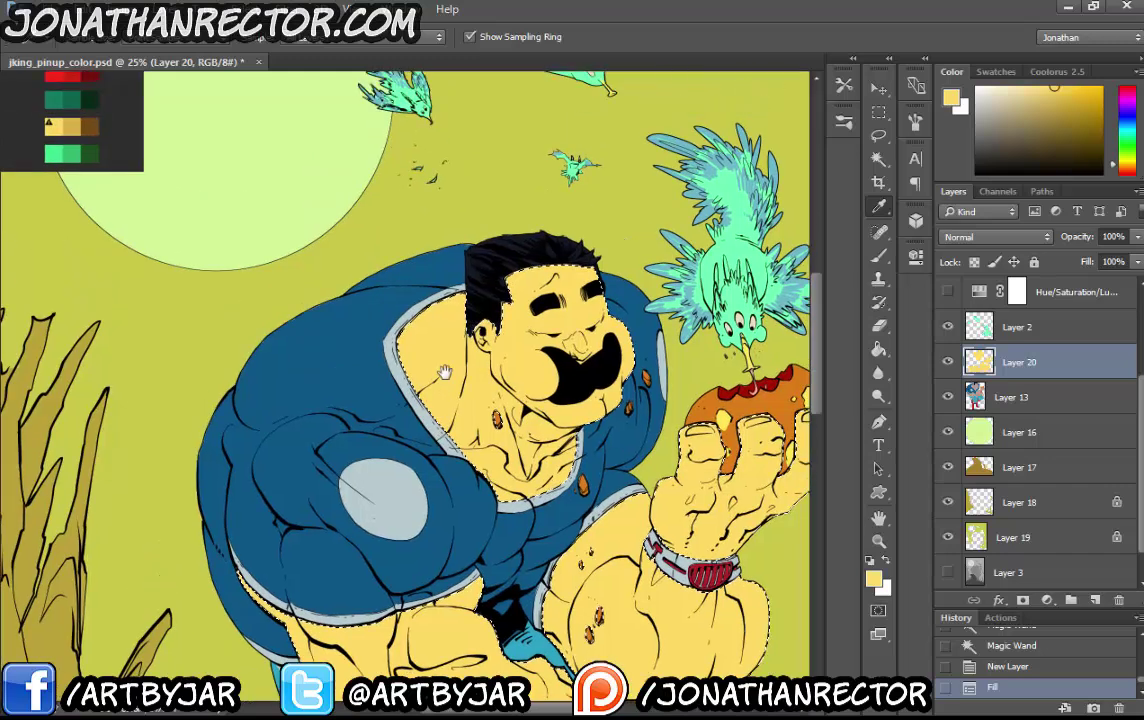
Sample the middle skin tone from the palette reference and refill the selected skin on Layer 20 with it
{"action": "left_click", "coordinate": [72, 127]}
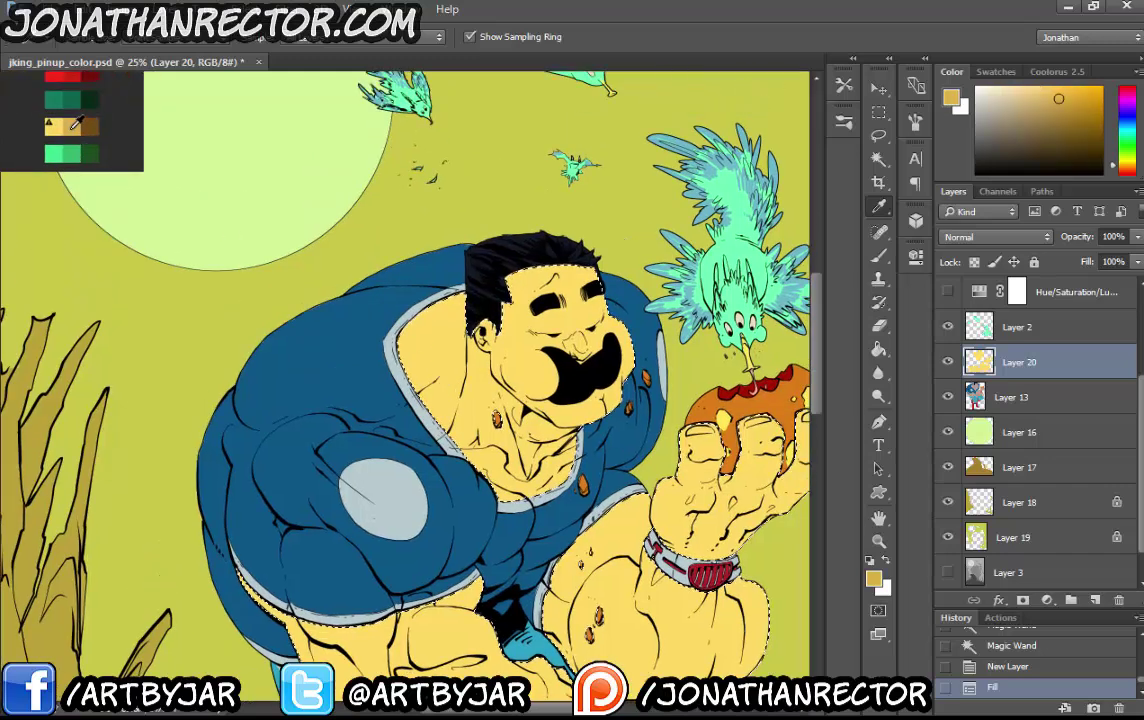
{"action": "left_click_drag", "start_coordinate": [386, 383], "coordinate": [380, 386]}
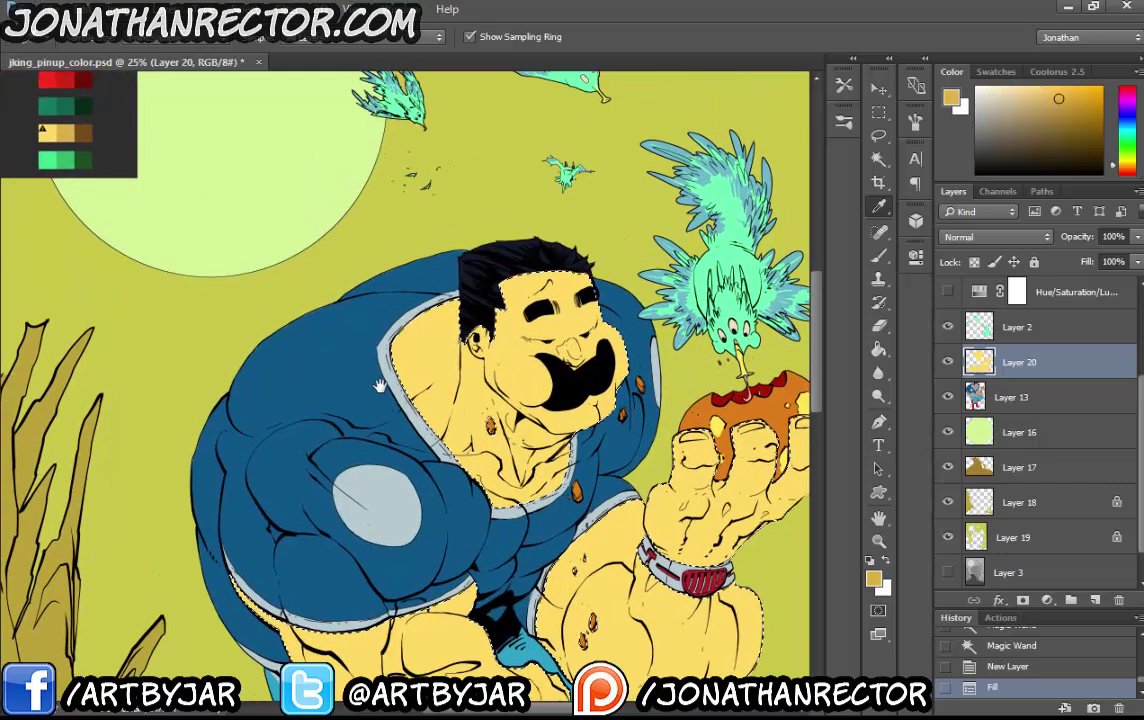
{"action": "key", "text": "alt+BackSpace"}
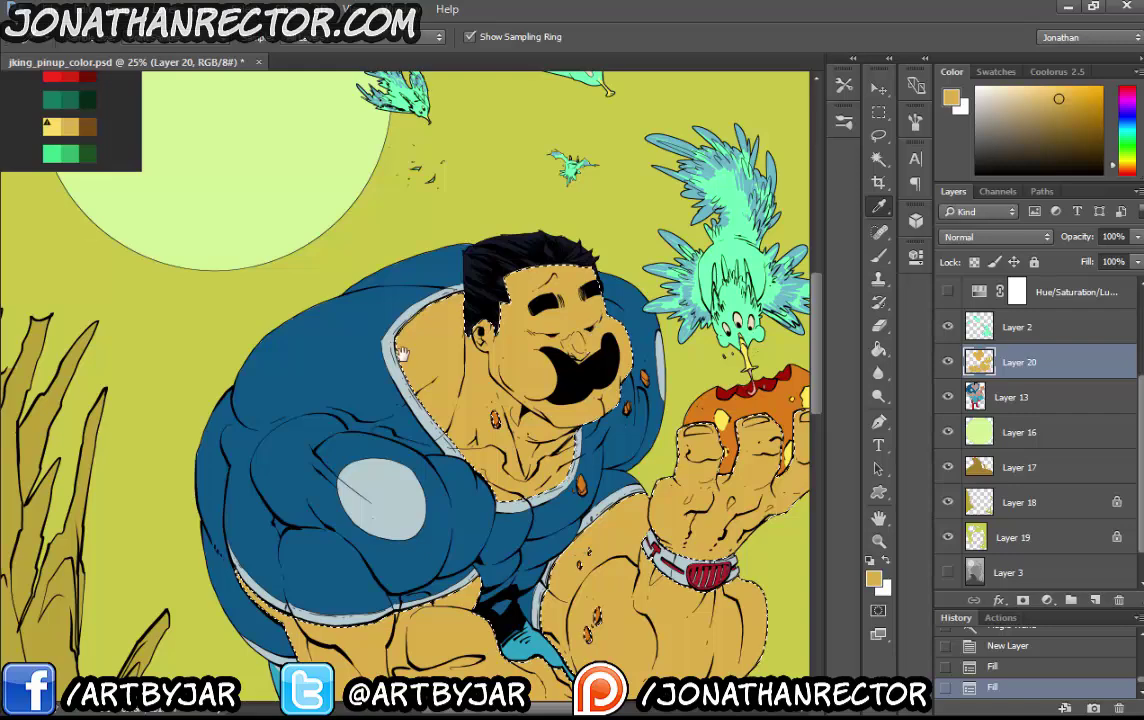
{"action": "left_click_drag", "start_coordinate": [400, 352], "coordinate": [470, 383]}
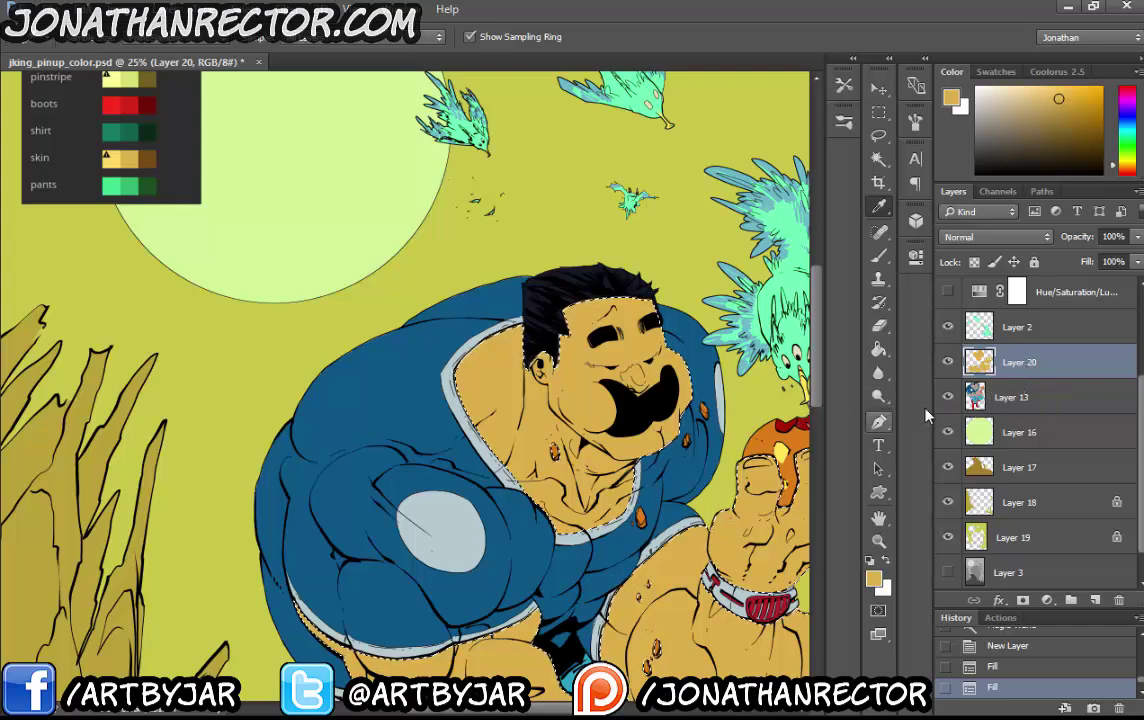
Select the man's blue shirt on Layer 13 with the Magic Wand
{"action": "left_click", "coordinate": [1011, 397]}
{"action": "key", "text": "w"}
{"action": "left_click", "coordinate": [399, 401]}
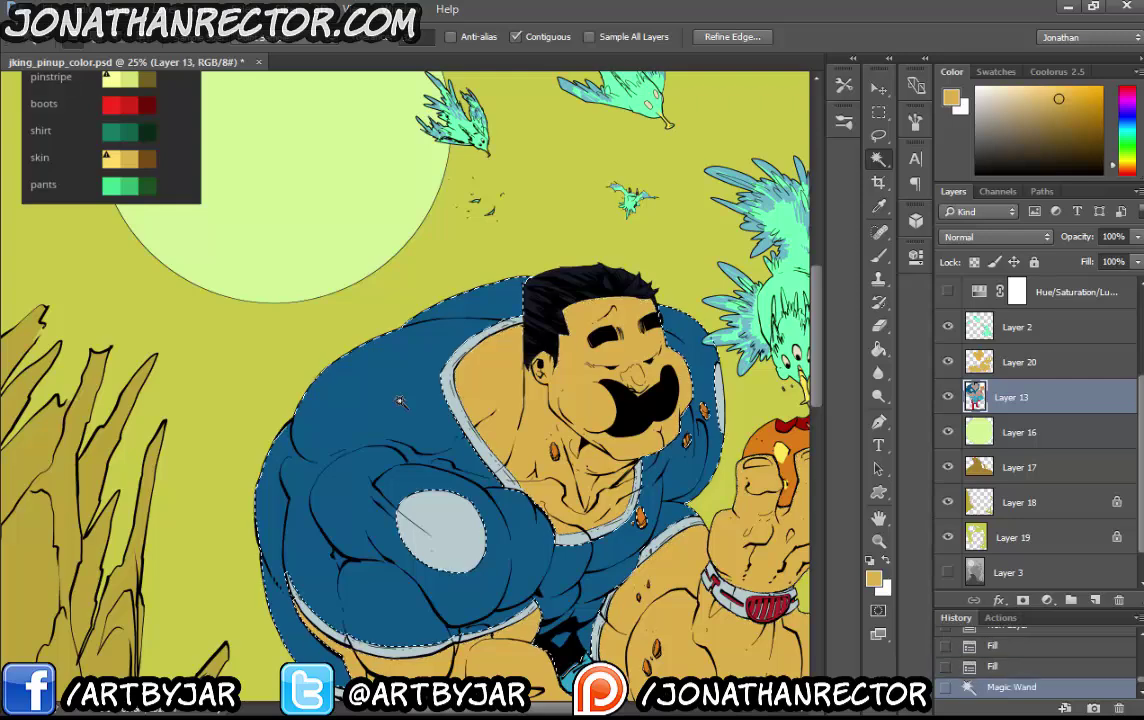
{"action": "scroll", "coordinate": [492, 511], "scroll_direction": "down", "scroll_amount": 1}
{"action": "scroll", "coordinate": [480, 500], "scroll_direction": "up", "scroll_amount": 1}
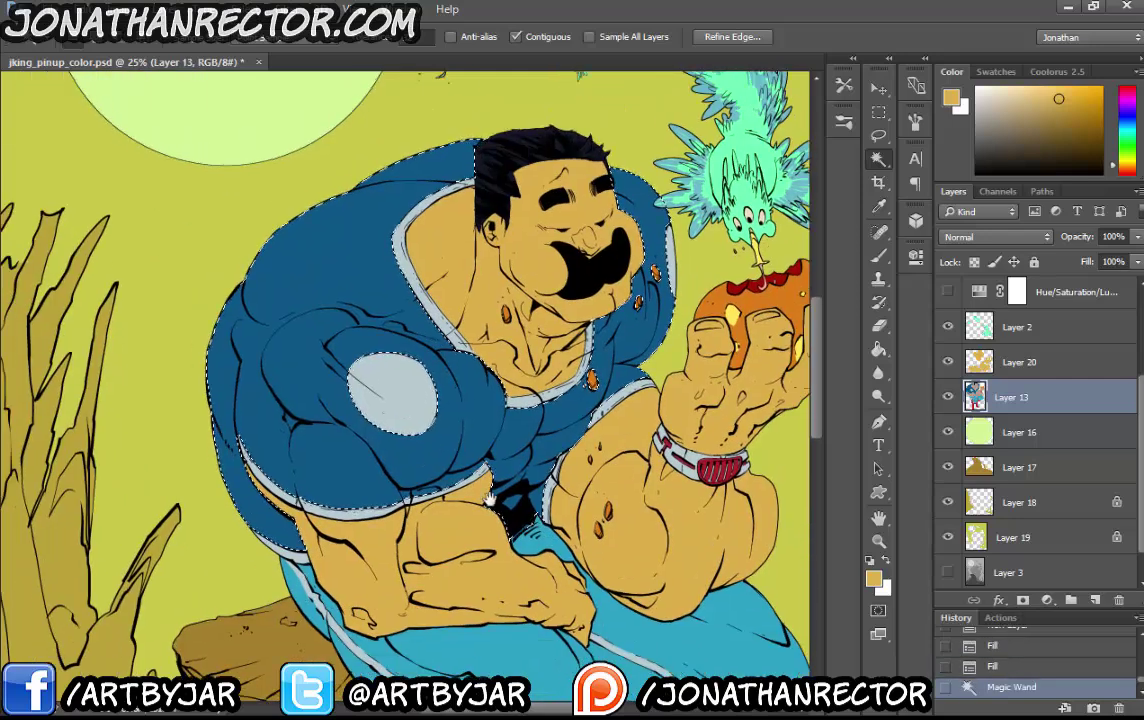
Create a new layer and fill the shirt selection with the middle shirt green sampled from the palette reference
{"action": "left_click", "coordinate": [1095, 600]}
{"action": "scroll", "coordinate": [325, 437], "scroll_direction": "up", "scroll_amount": 2}
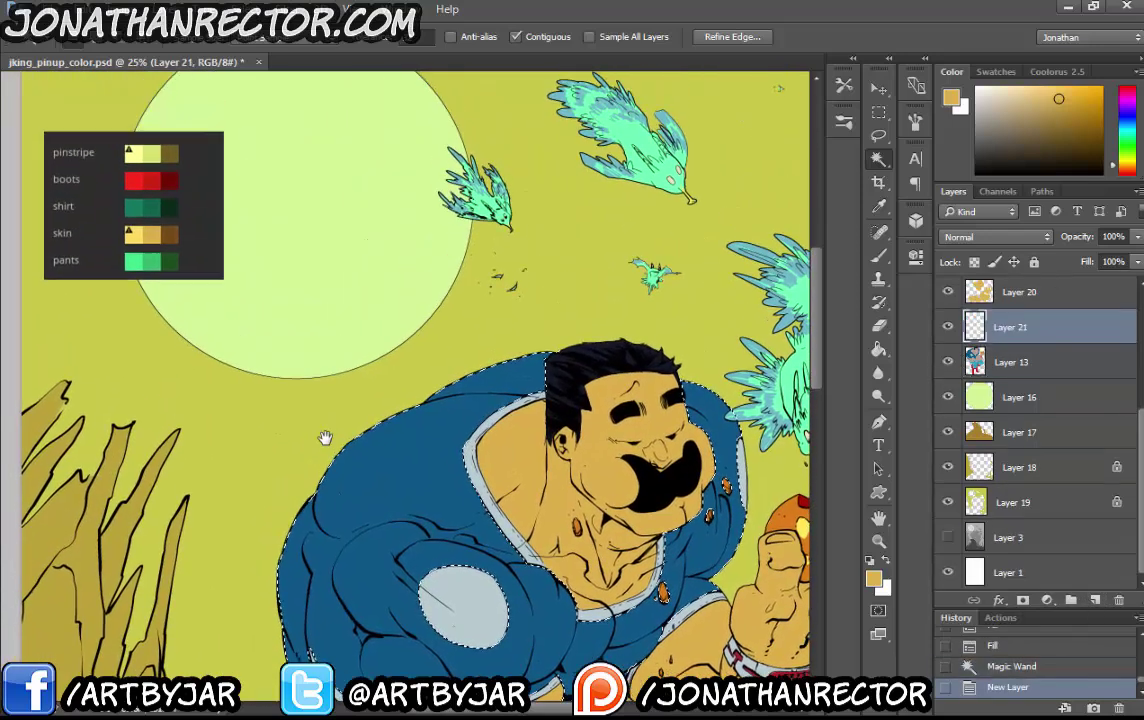
{"action": "key", "text": "i"}
{"action": "left_click", "coordinate": [143, 208]}
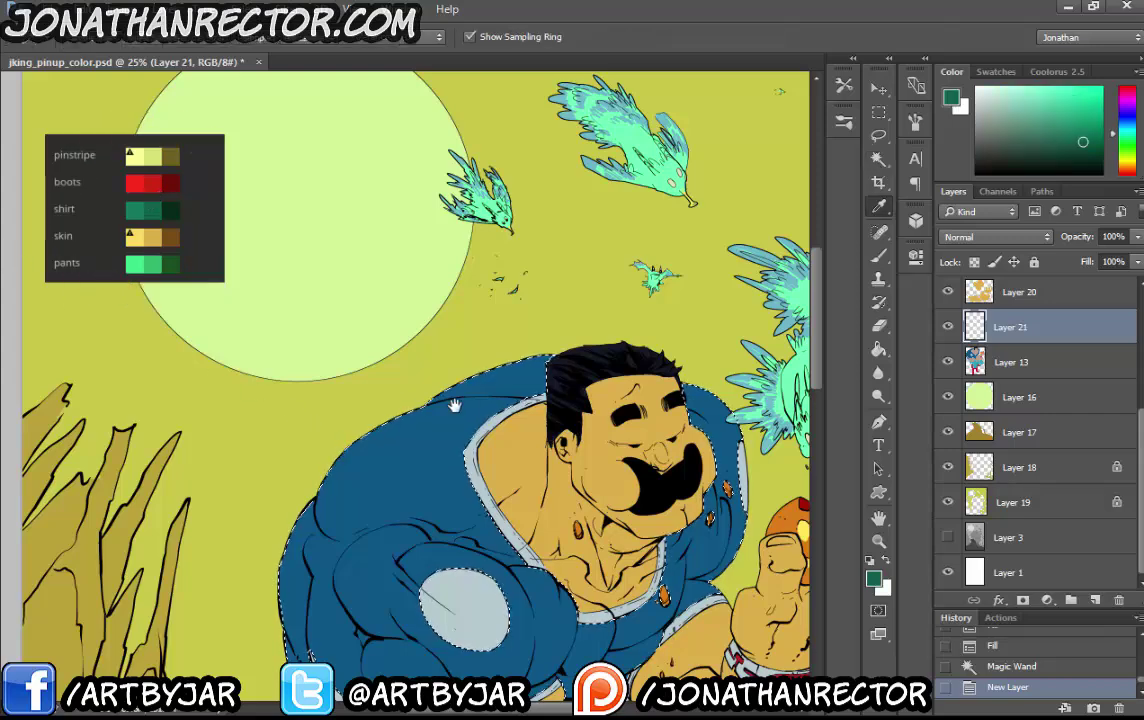
{"action": "left_click_drag", "start_coordinate": [463, 408], "coordinate": [338, 263]}
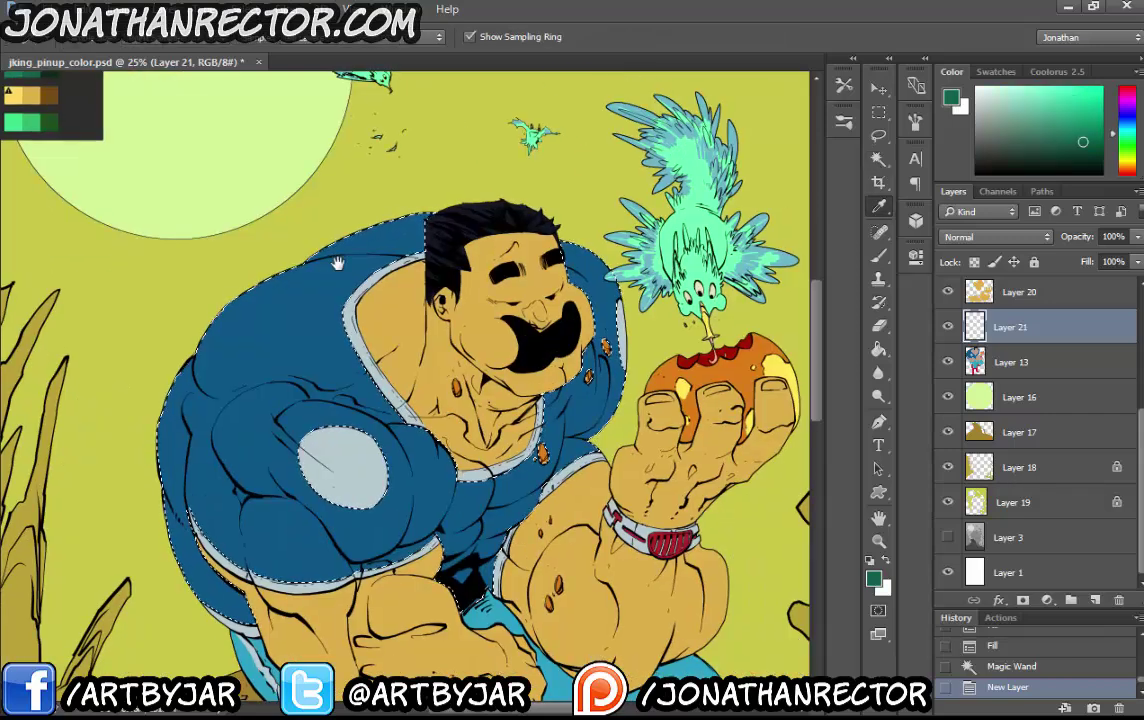
{"action": "key", "text": "alt+BackSpace"}
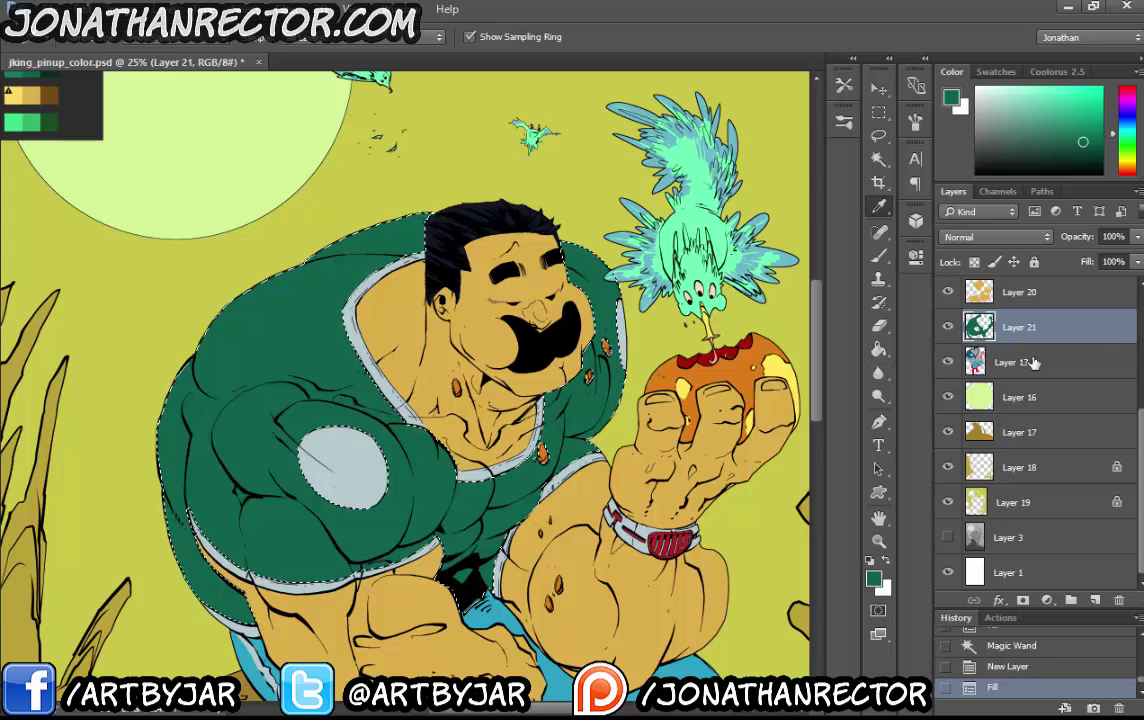
Select the grey shoulder patch, collar, sleeve trims, wristband and trouser piping on Layer 13 with the Magic Wand
{"action": "left_click", "coordinate": [975, 365]}
{"action": "key", "text": "w"}
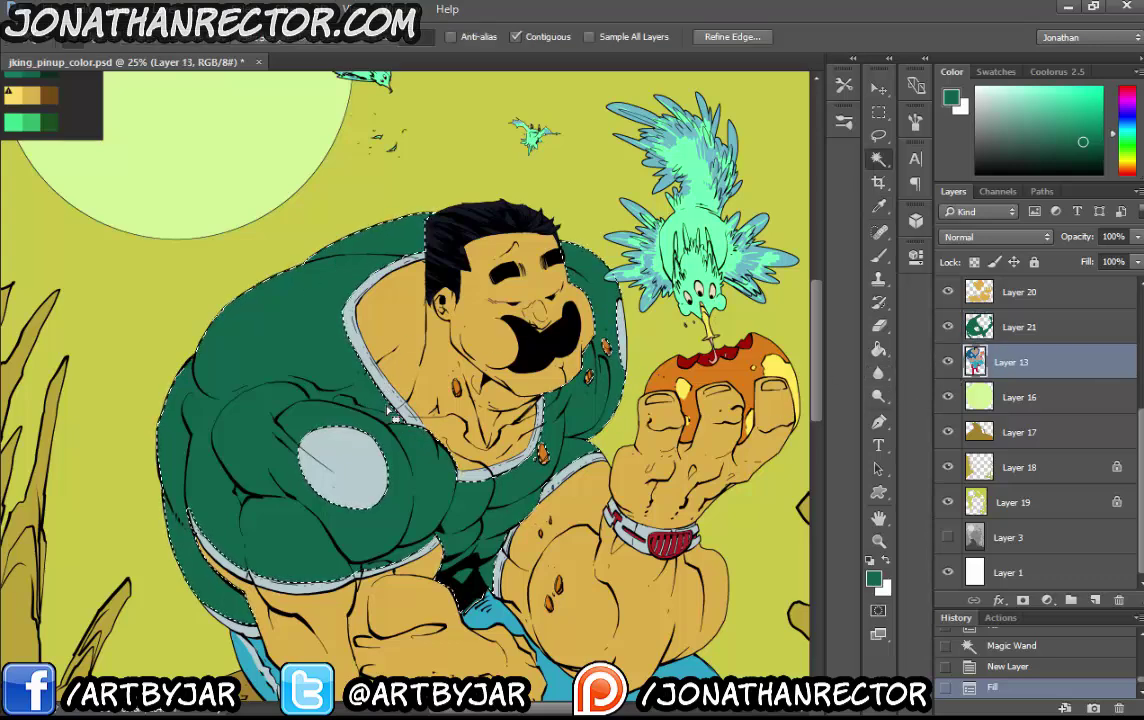
{"action": "left_click", "coordinate": [350, 457]}
{"action": "scroll", "coordinate": [400, 400], "scroll_direction": "down", "scroll_amount": 1}
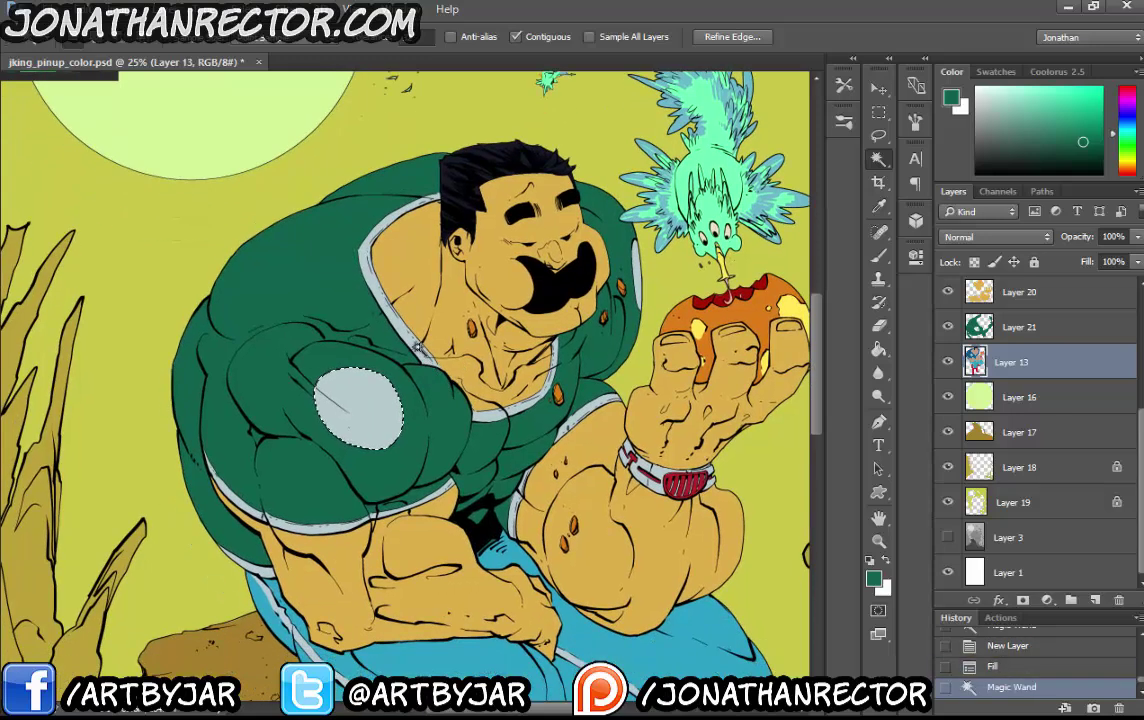
{"action": "left_click", "coordinate": [419, 345]}
{"action": "left_click", "coordinate": [419, 345], "text": "shift"}
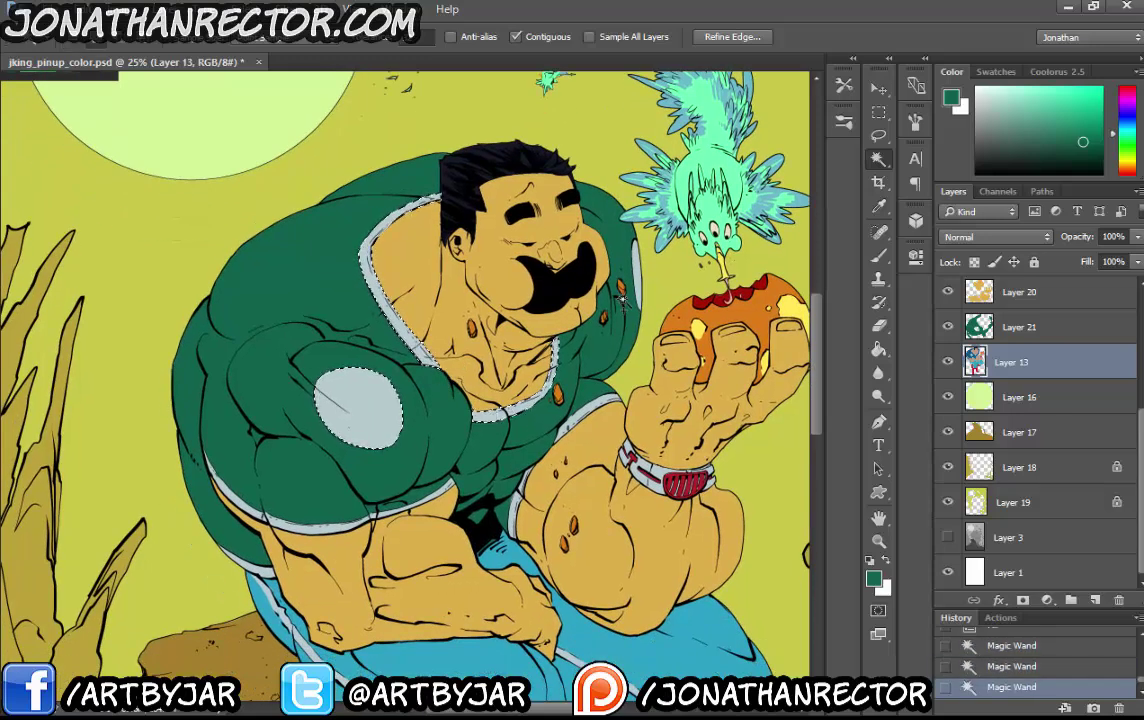
{"action": "left_click", "coordinate": [636, 273], "text": "shift"}
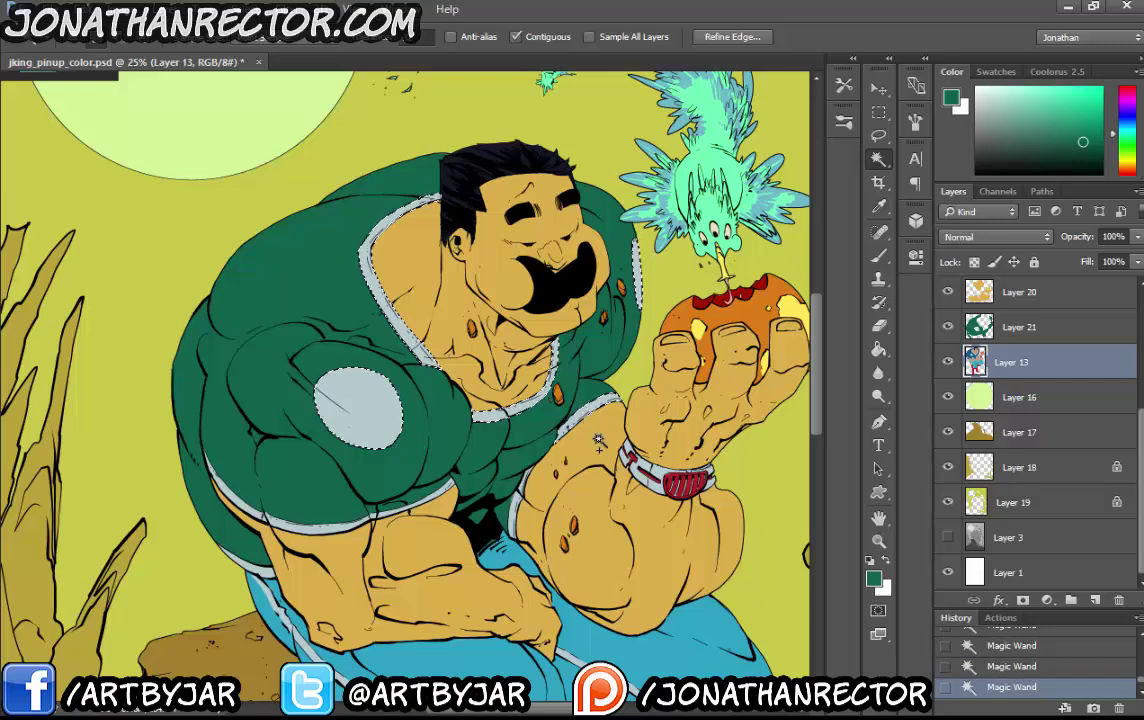
{"action": "left_click", "coordinate": [515, 497], "text": "shift"}
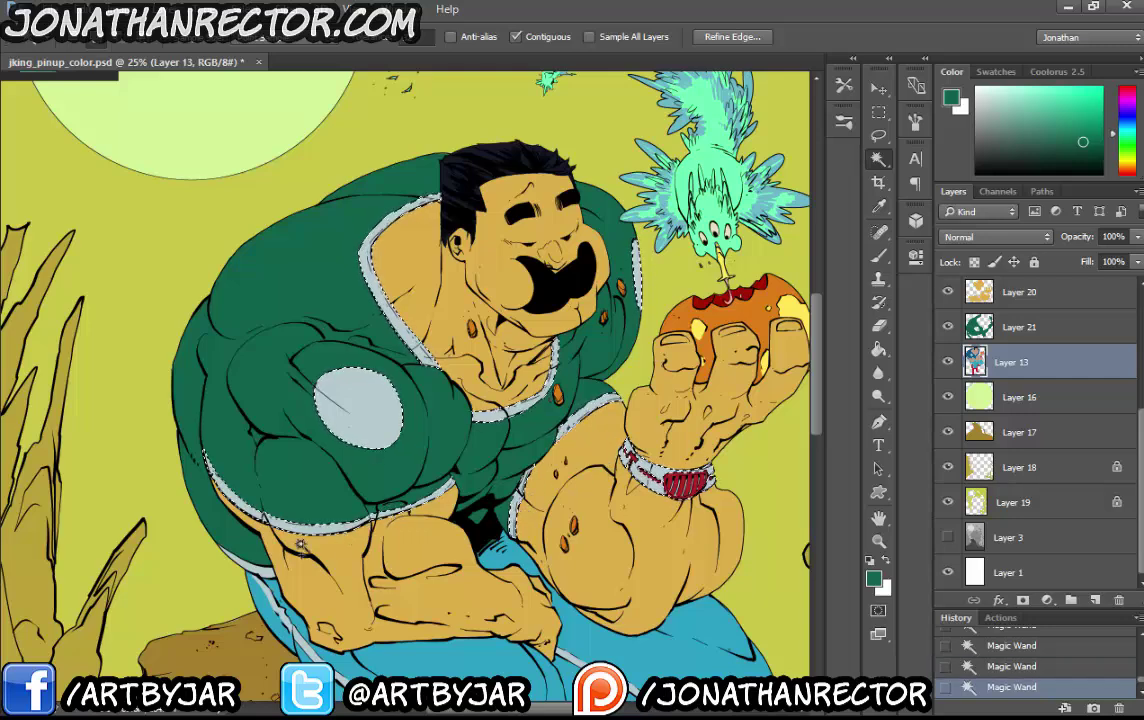
{"action": "left_click", "coordinate": [252, 566], "text": "shift"}
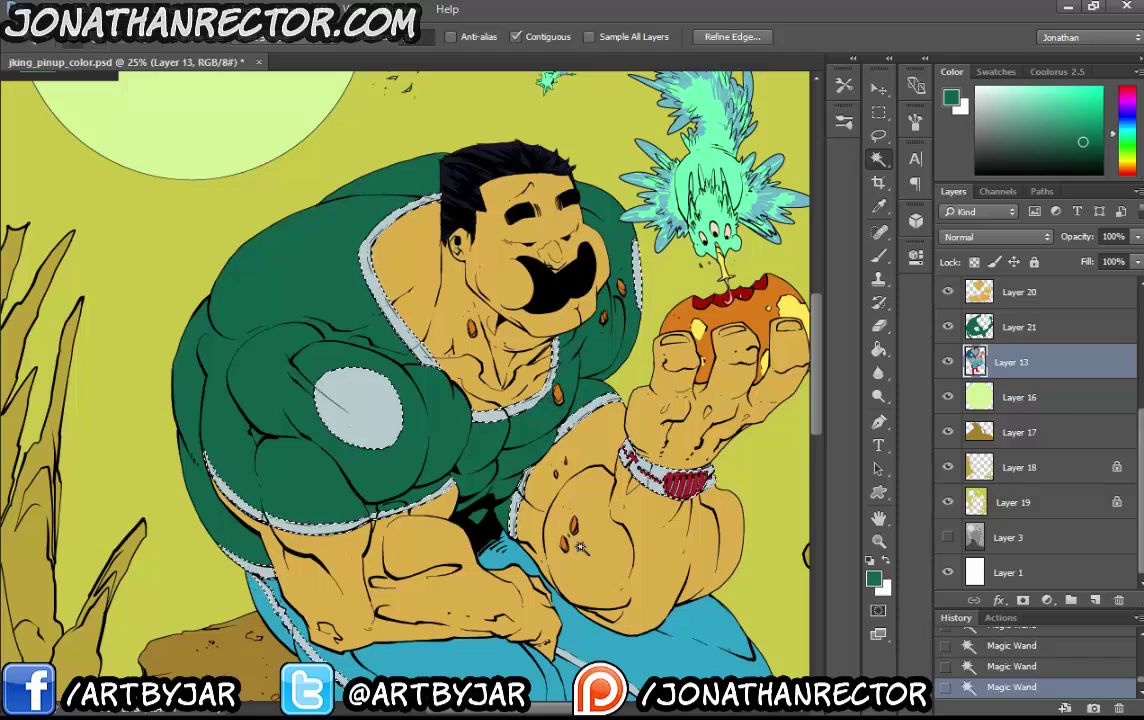
{"action": "left_click_drag", "start_coordinate": [581, 462], "coordinate": [553, 237]}
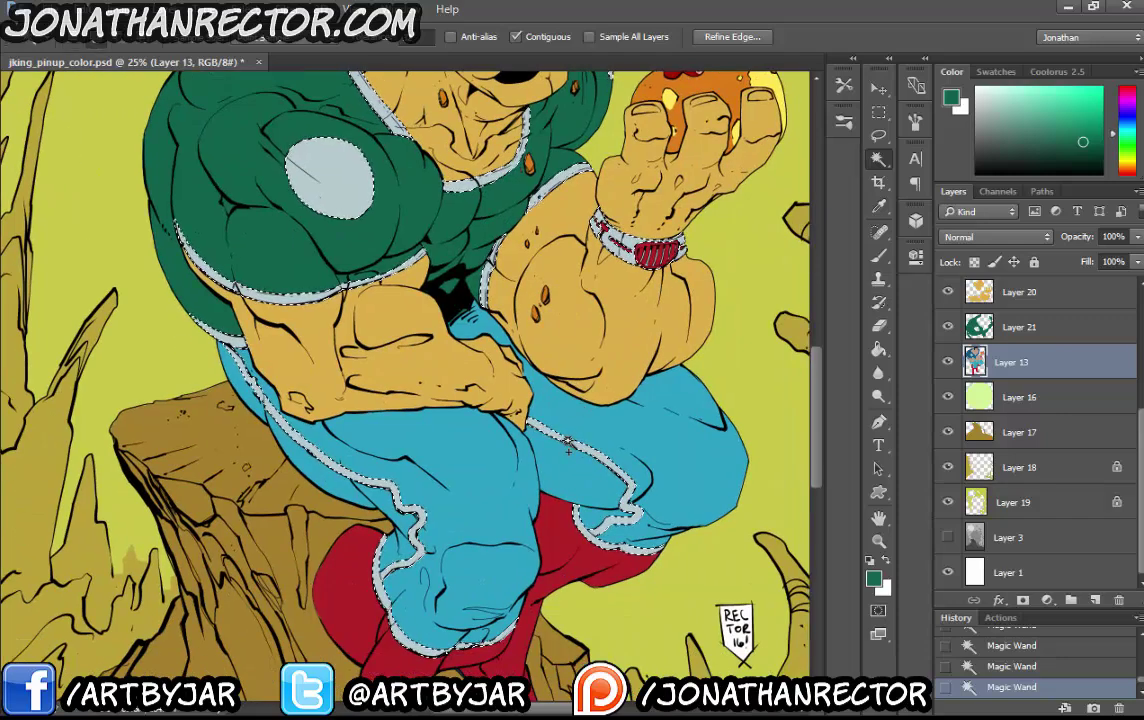
{"action": "left_click_drag", "start_coordinate": [573, 433], "coordinate": [593, 387]}
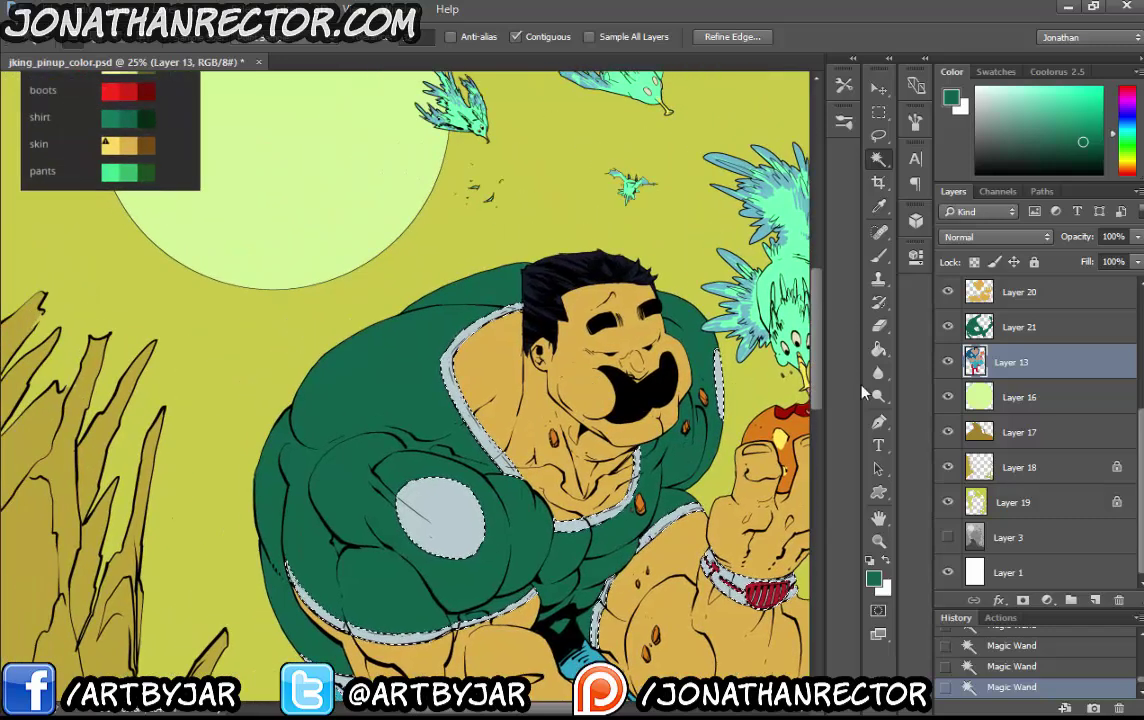
Create a new layer and fill the trim selection with the middle pinstripe yellow-green sampled from the palette reference
{"action": "left_click", "coordinate": [1096, 600]}
{"action": "key", "text": "i"}
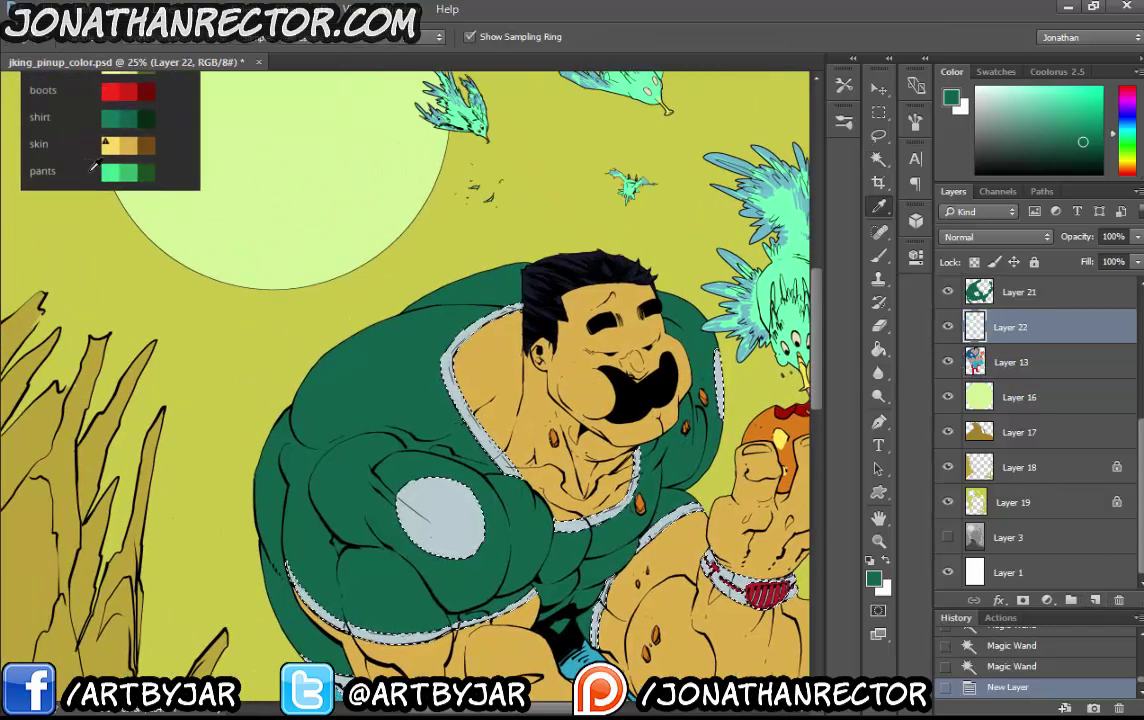
{"action": "left_click_drag", "start_coordinate": [225, 222], "coordinate": [231, 260]}
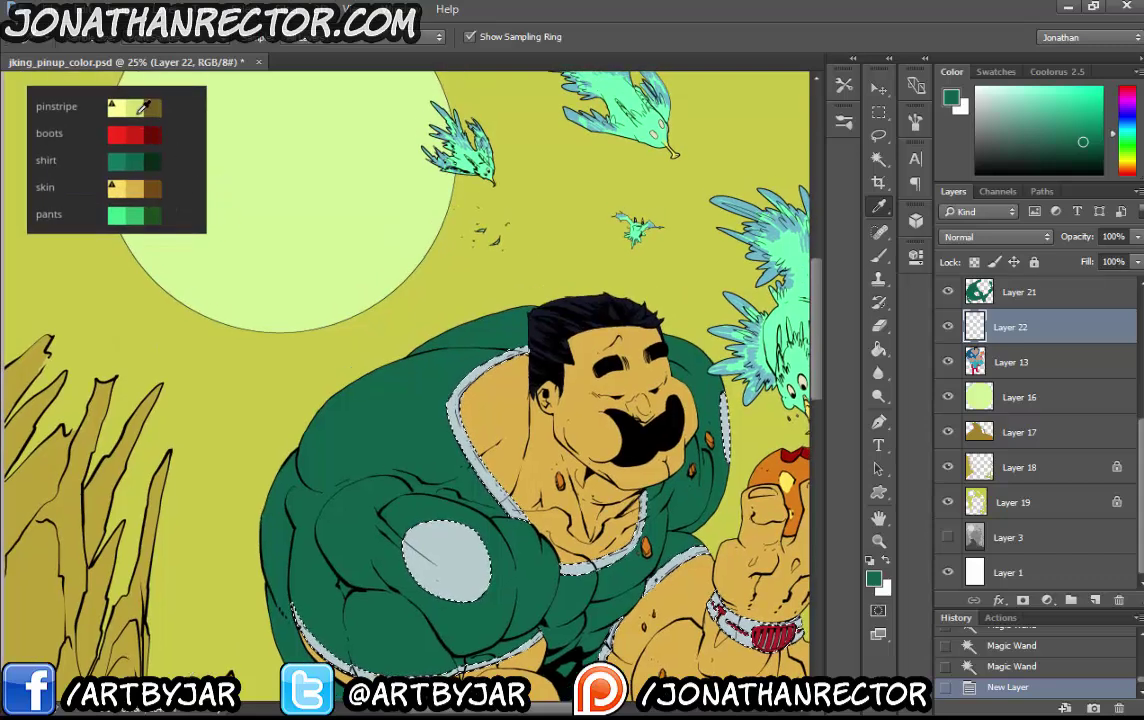
{"action": "left_click", "coordinate": [347, 229]}
{"action": "left_click_drag", "start_coordinate": [525, 310], "coordinate": [420, 210]}
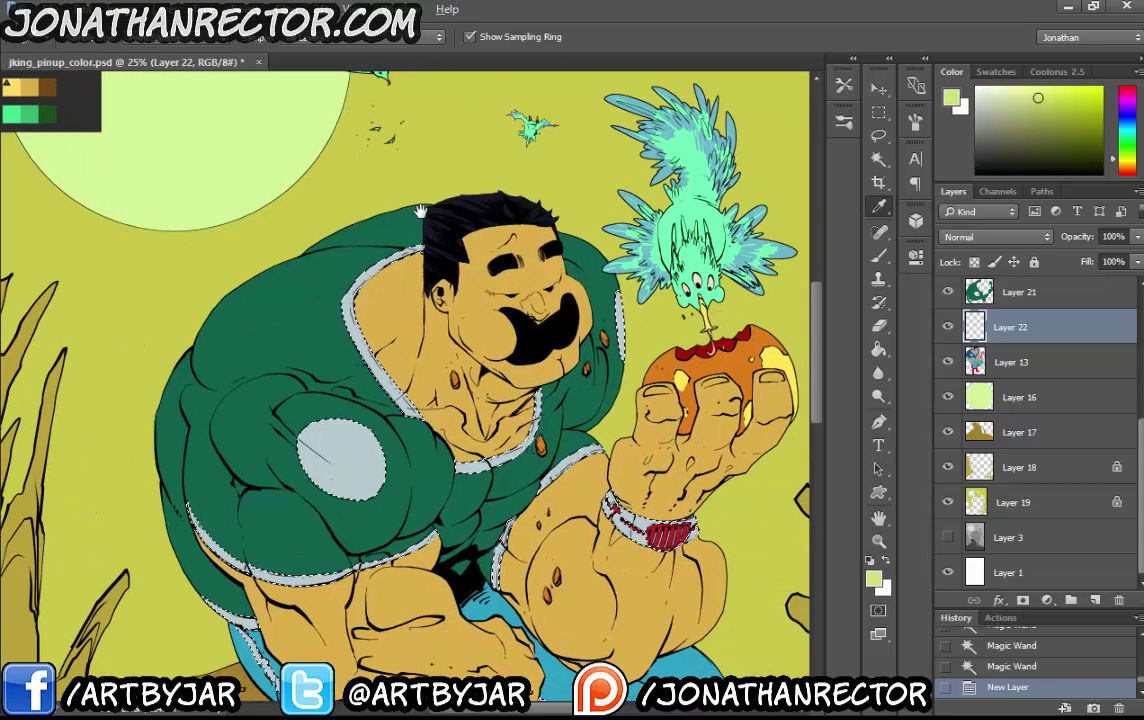
{"action": "key", "text": "alt+BackSpace"}
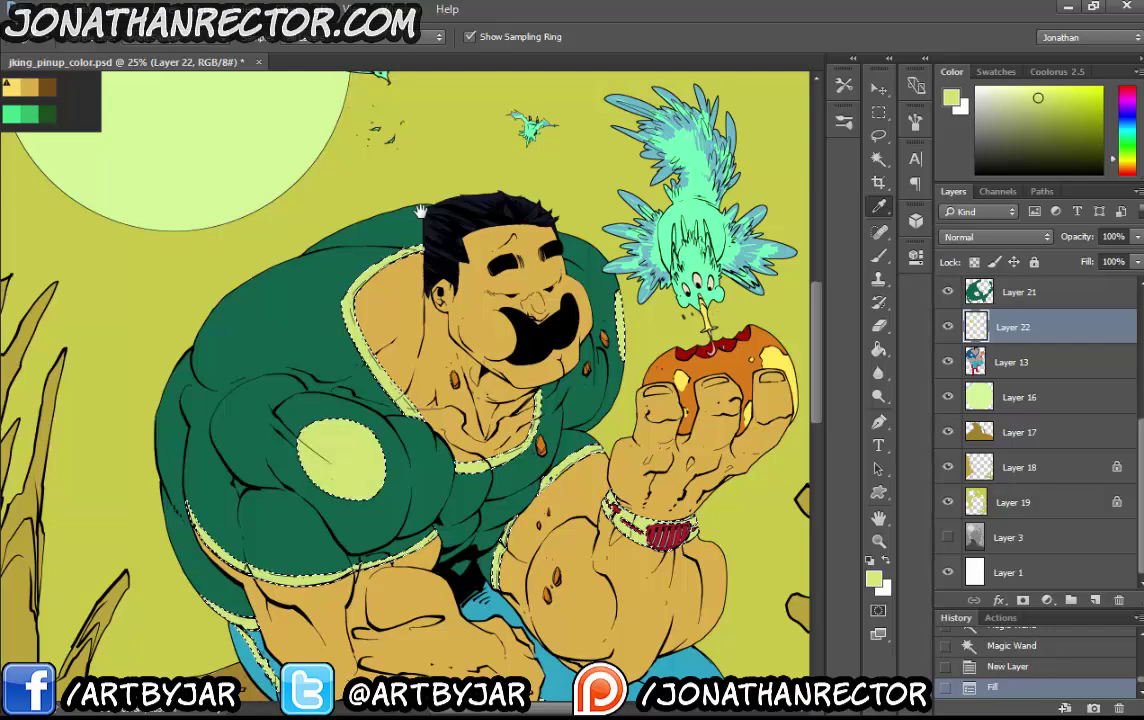
{"action": "left_click_drag", "start_coordinate": [420, 212], "coordinate": [410, 117]}
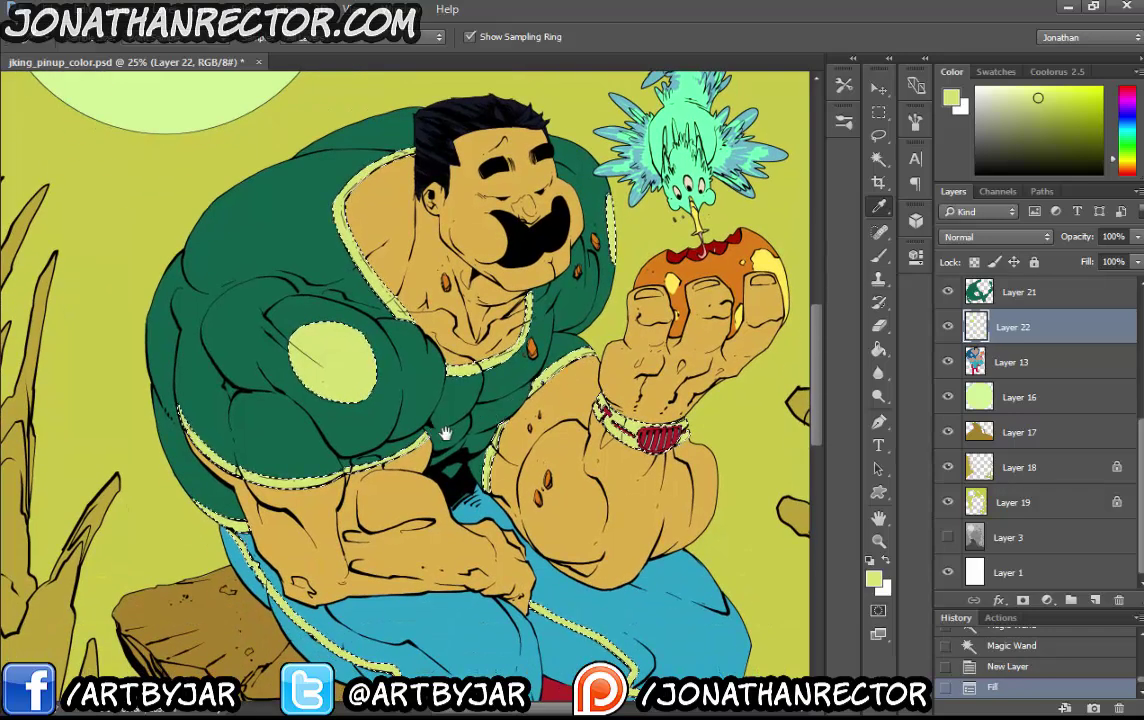
{"action": "left_click_drag", "start_coordinate": [447, 436], "coordinate": [468, 469]}
Select all blue areas of the man's trousers on Layer 13 with the Magic Wand
{"action": "key", "text": "alt+["}
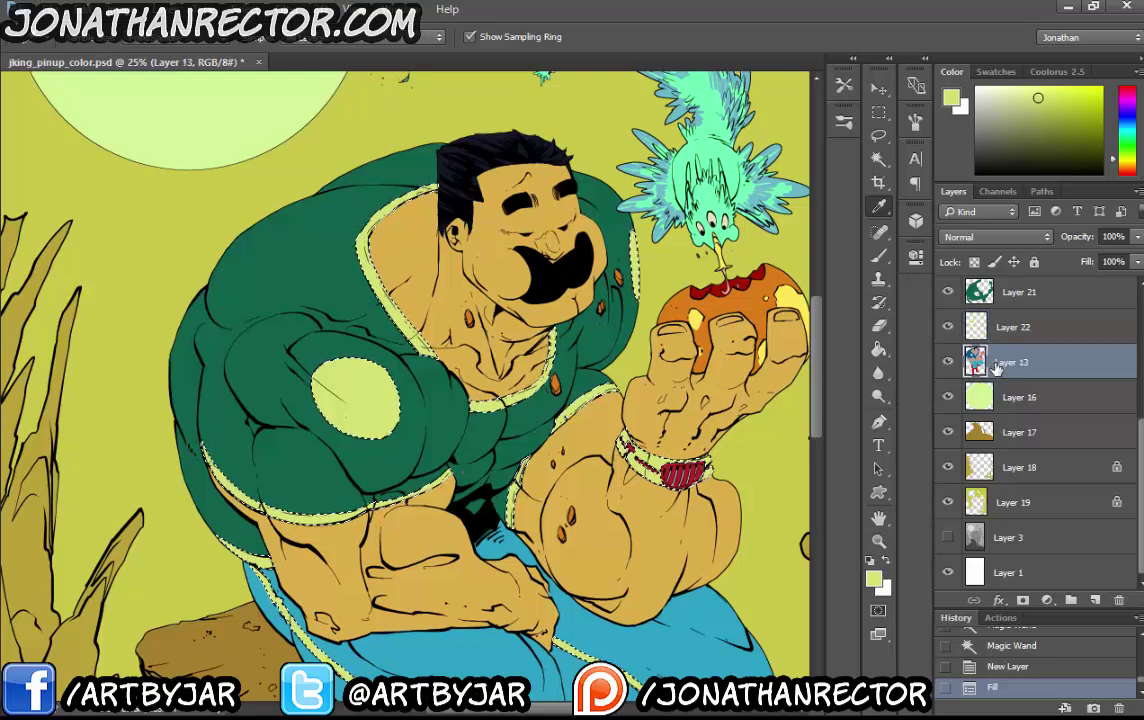
{"action": "key", "text": "w"}
{"action": "scroll", "coordinate": [785, 440], "scroll_direction": "down", "scroll_amount": 3}
{"action": "left_click", "coordinate": [460, 500]}
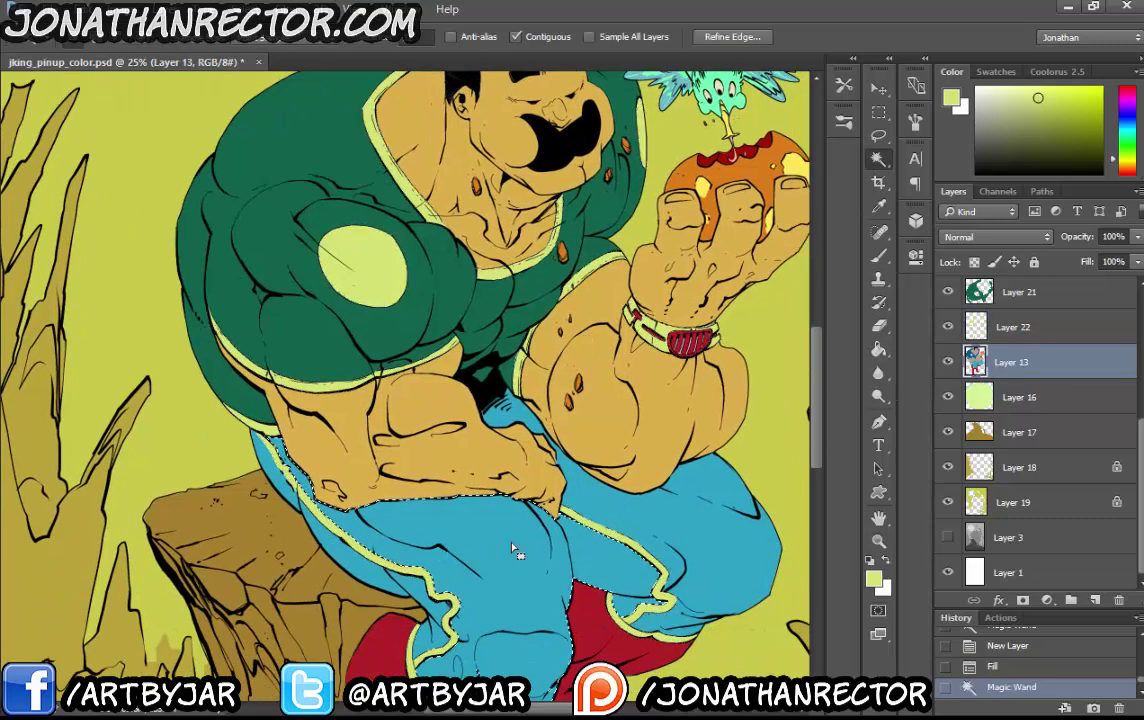
{"action": "left_click", "coordinate": [624, 516], "text": "shift"}
{"action": "left_click_drag", "start_coordinate": [540, 522], "coordinate": [598, 445]}
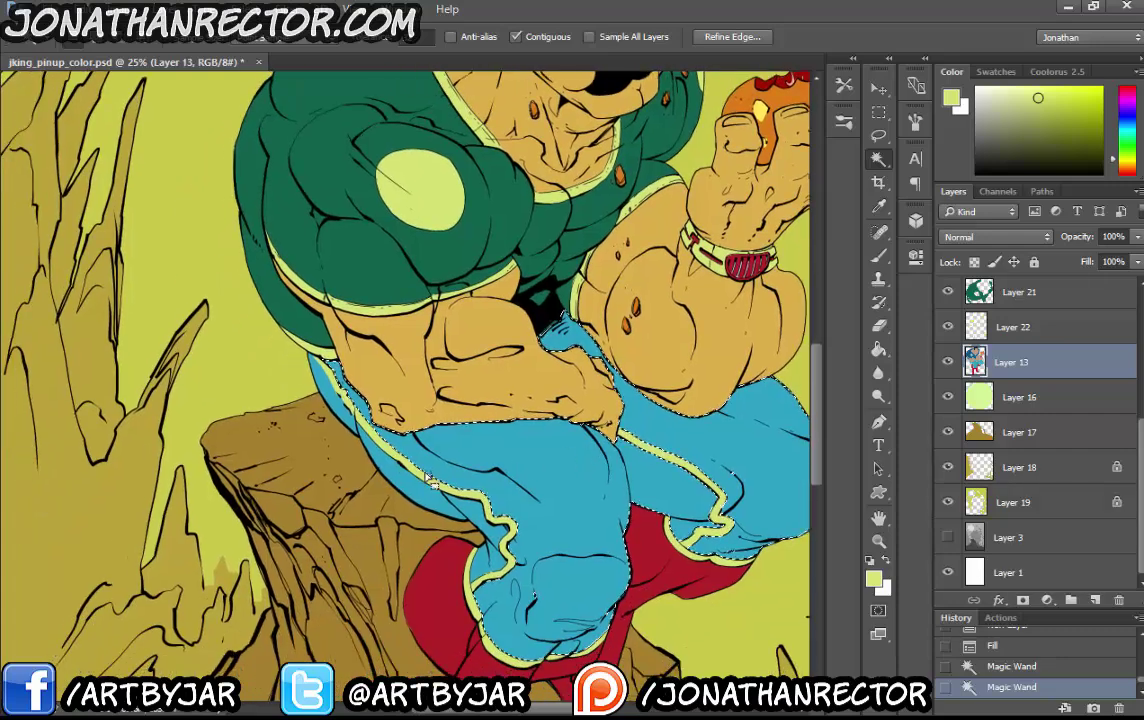
{"action": "left_click", "coordinate": [594, 517]}
{"action": "left_click_drag", "start_coordinate": [594, 517], "coordinate": [588, 555]}
Create a new layer and fill the trouser selection with the middle pants green sampled from the palette reference
{"action": "left_click", "coordinate": [1093, 598]}
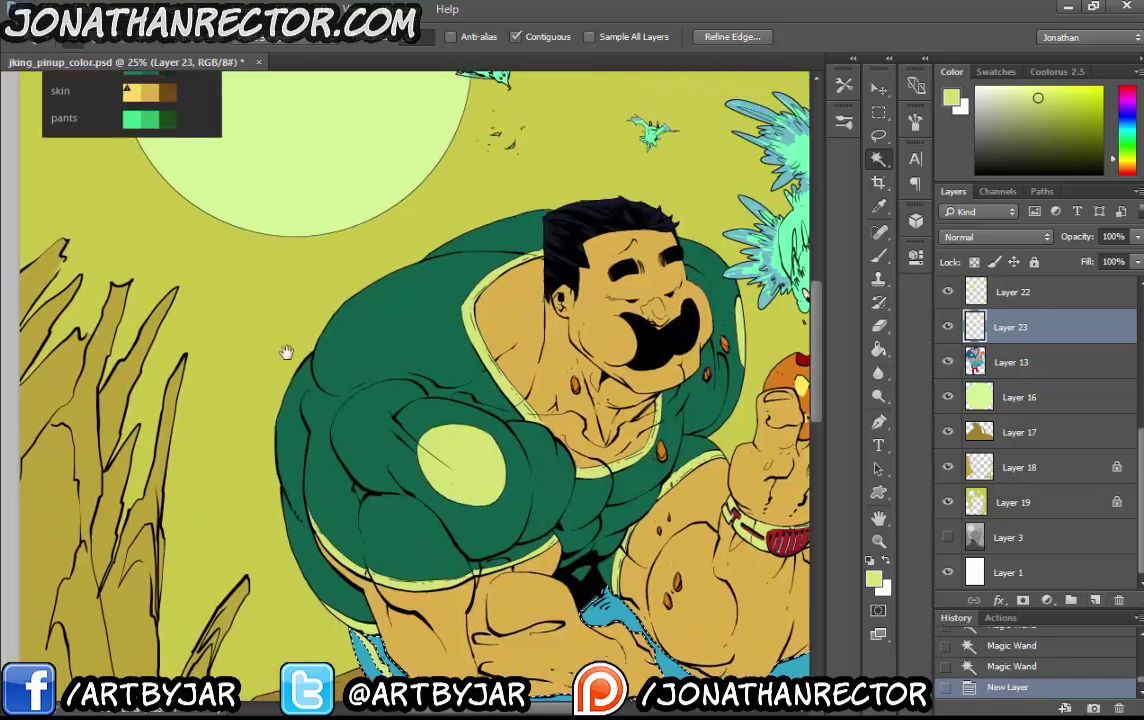
{"action": "left_click_drag", "start_coordinate": [151, 72], "coordinate": [371, 342]}
{"action": "key", "text": "i"}
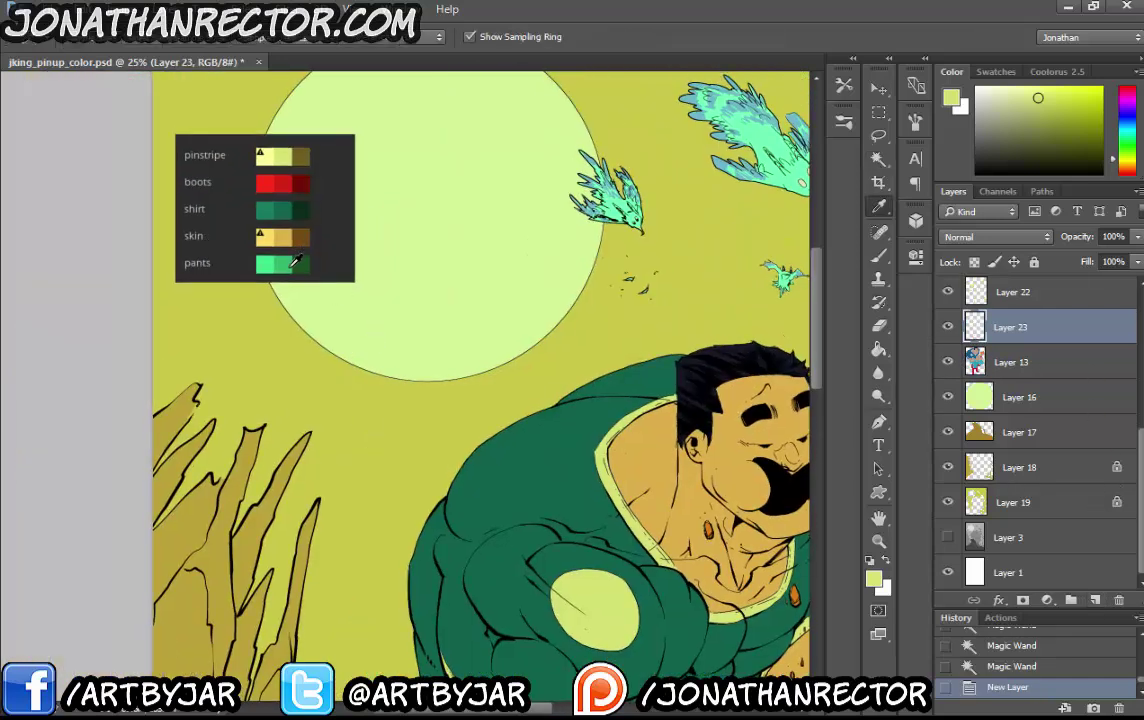
{"action": "left_click", "coordinate": [296, 262]}
{"action": "left_click_drag", "start_coordinate": [583, 477], "coordinate": [428, 308]}
{"action": "key", "text": "alt+BackSpace"}
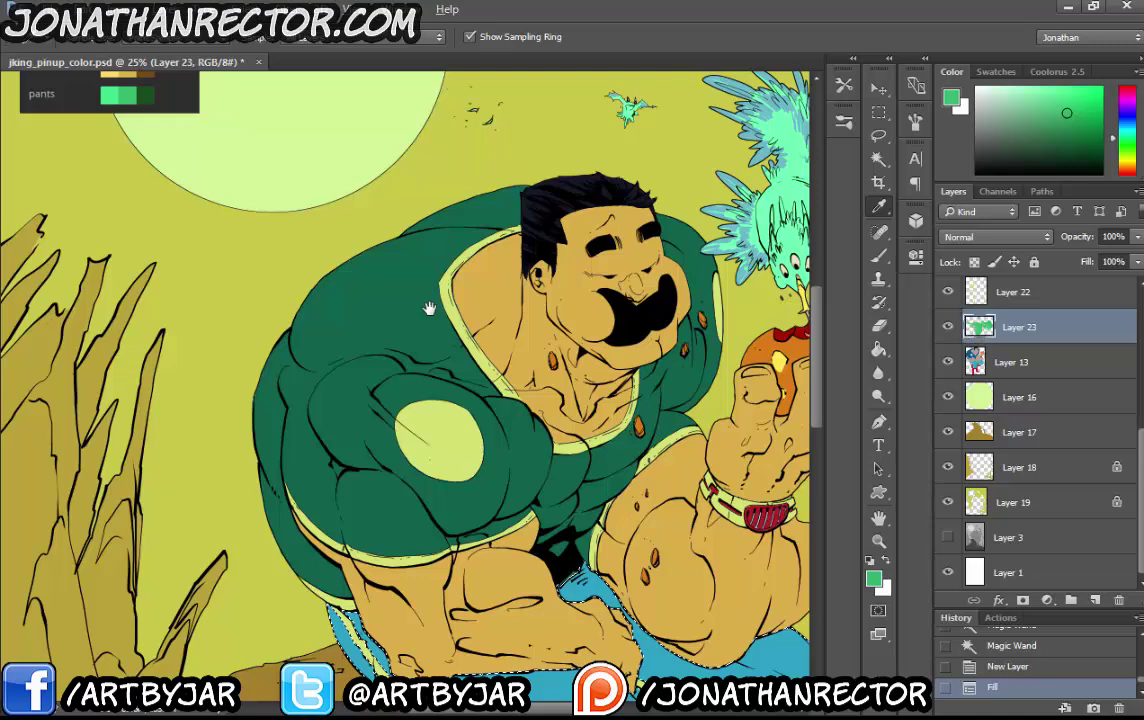
{"action": "left_click_drag", "start_coordinate": [467, 467], "coordinate": [378, 340]}
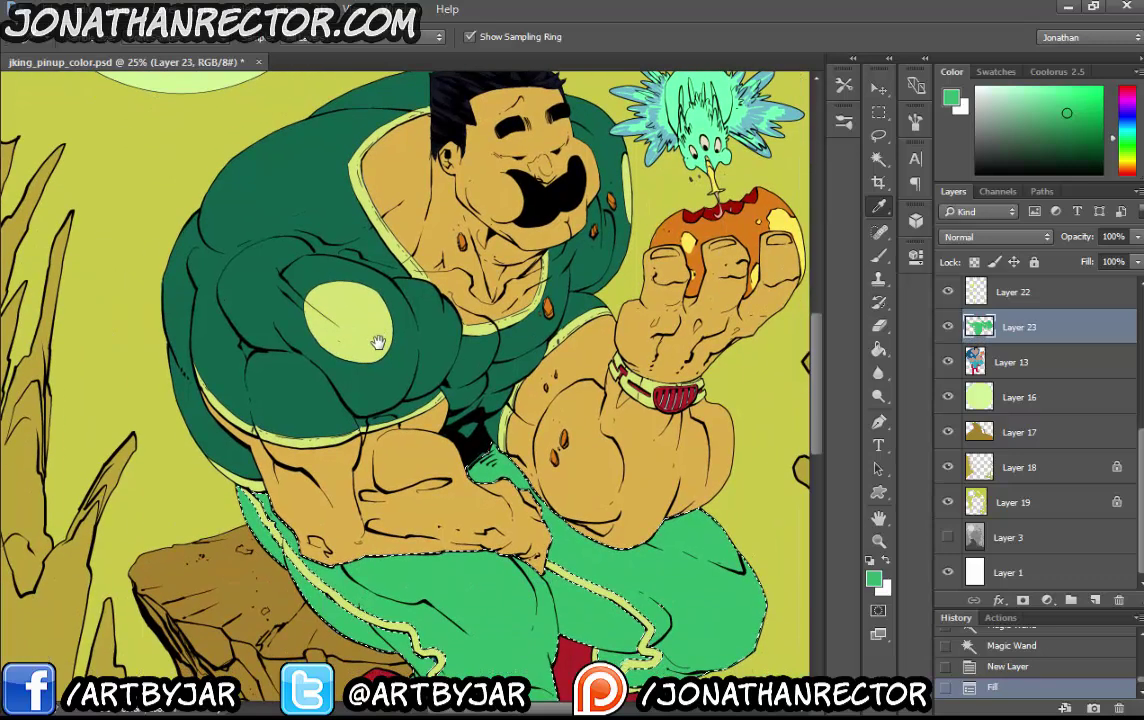
{"action": "left_click_drag", "start_coordinate": [442, 378], "coordinate": [400, 303]}
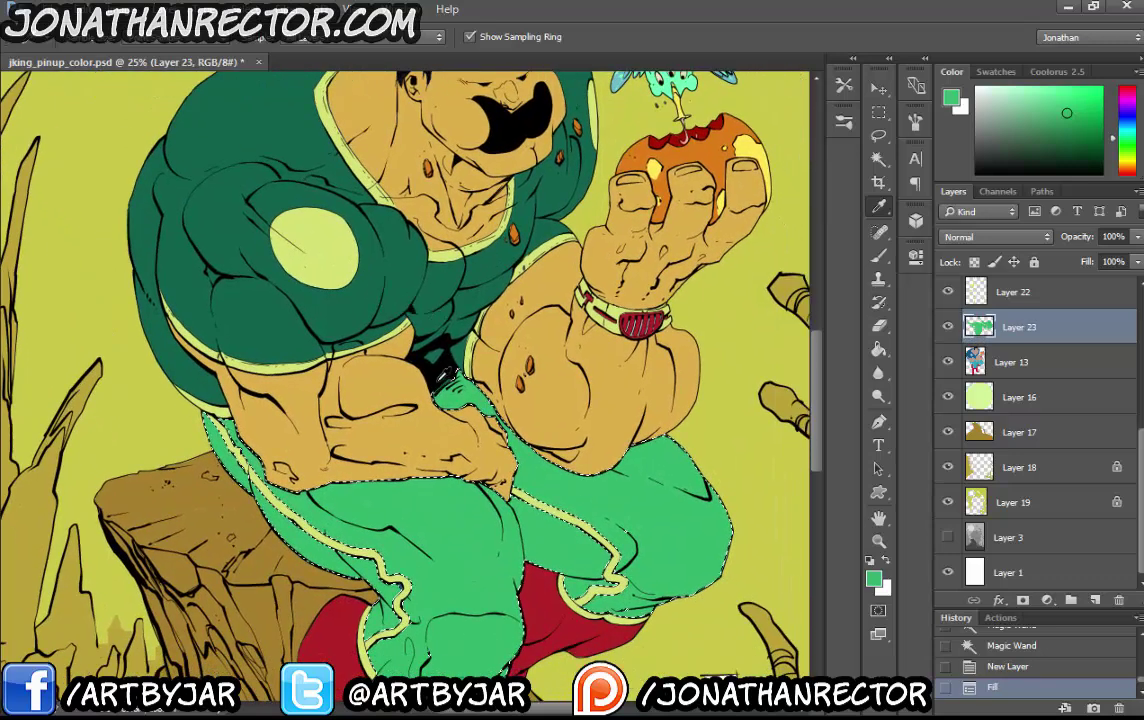
Make Layer 13 active and sample the middle boots red from the palette reference as the foreground colour
{"action": "left_click", "coordinate": [1010, 363]}
{"action": "left_click_drag", "start_coordinate": [420, 450], "coordinate": [420, 300]}
{"action": "left_click_drag", "start_coordinate": [300, 120], "coordinate": [440, 560]}
{"action": "left_click_drag", "start_coordinate": [133, 75], "coordinate": [313, 260]}
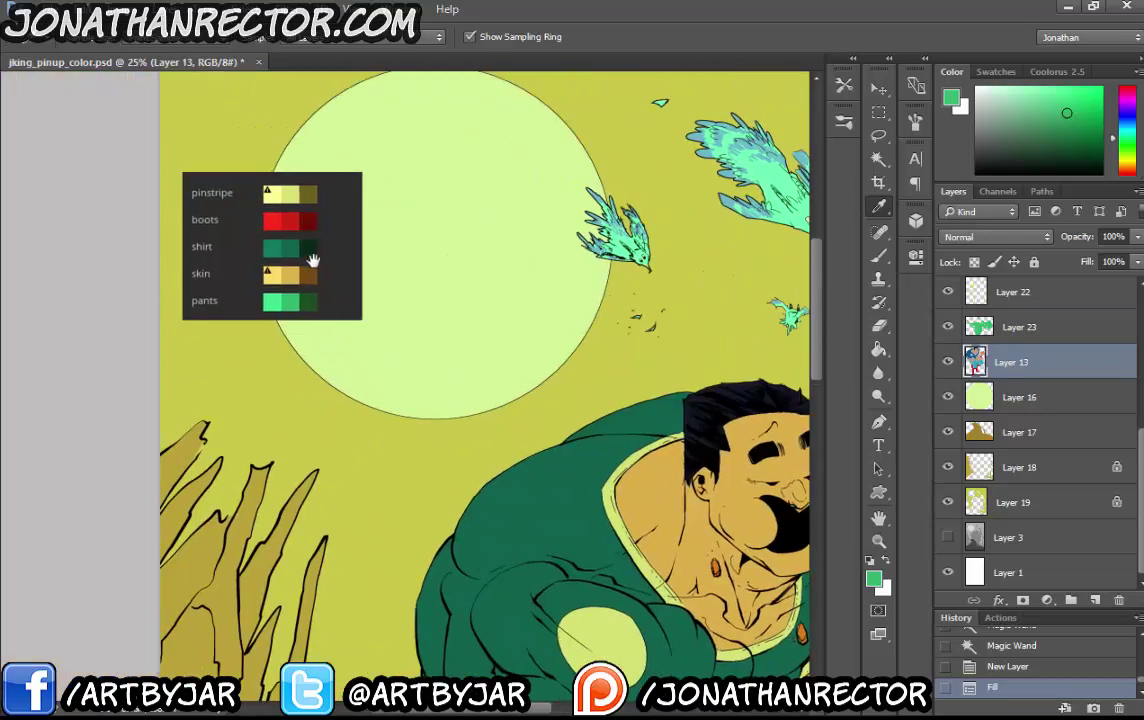
{"action": "left_click", "coordinate": [287, 220]}
{"action": "left_click_drag", "start_coordinate": [537, 489], "coordinate": [202, 94]}
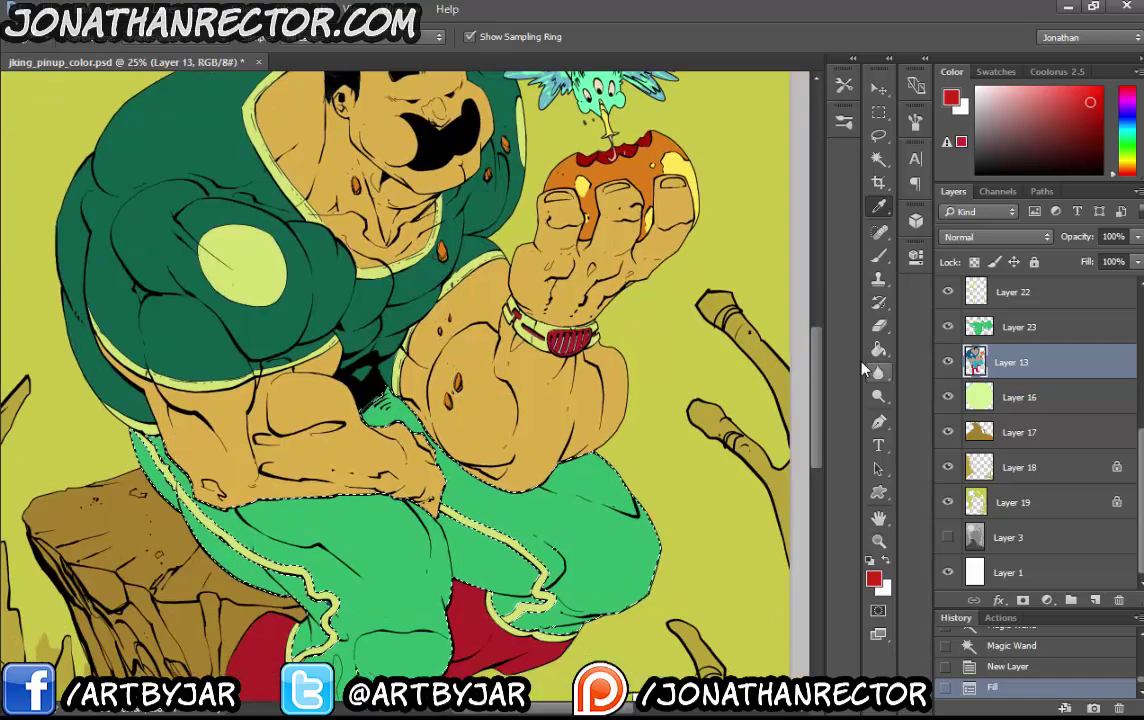
Select the red areas of the wristband and both boots on Layer 13 with the Magic Wand
{"action": "left_click", "coordinate": [878, 158]}
{"action": "left_click", "coordinate": [566, 341]}
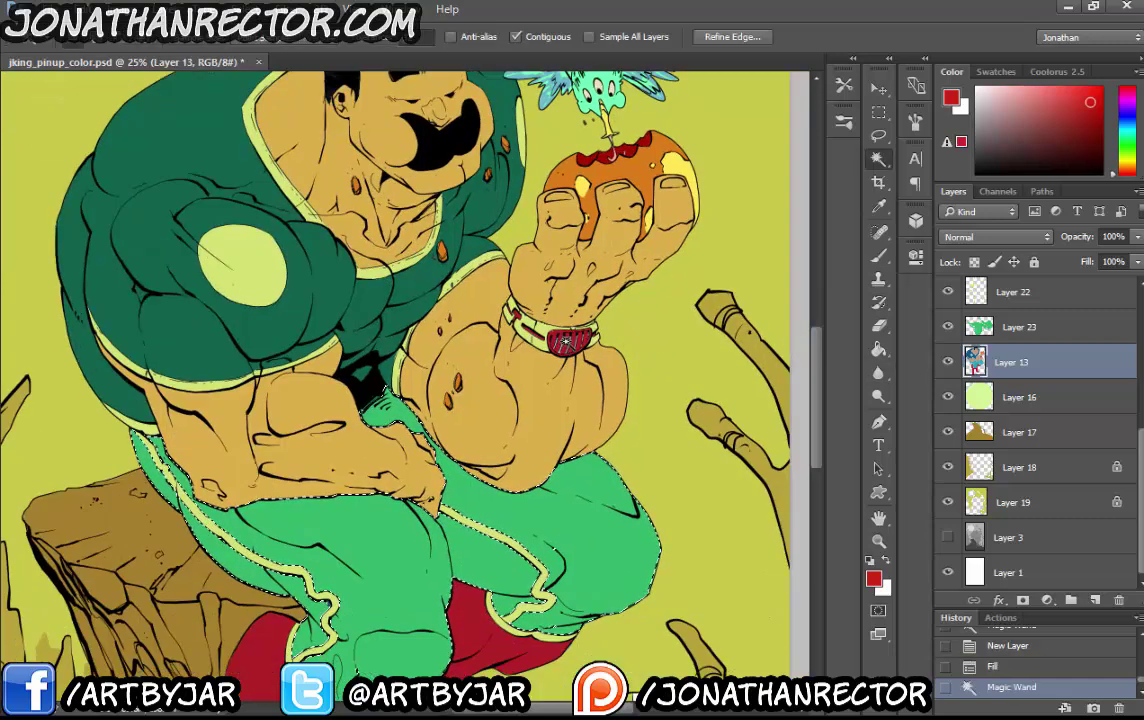
{"action": "left_click", "coordinate": [566, 341]}
{"action": "left_click", "coordinate": [523, 345], "text": "shift"}
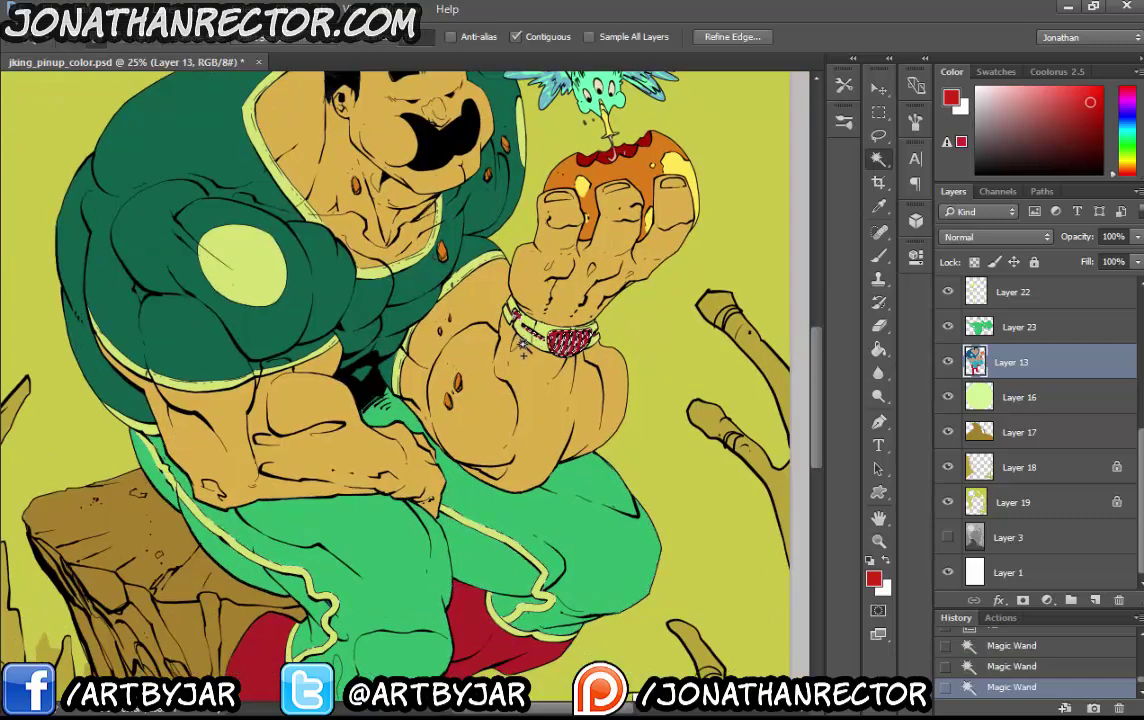
{"action": "left_click_drag", "start_coordinate": [520, 340], "coordinate": [532, 193]}
{"action": "left_click", "coordinate": [263, 510], "text": "shift"}
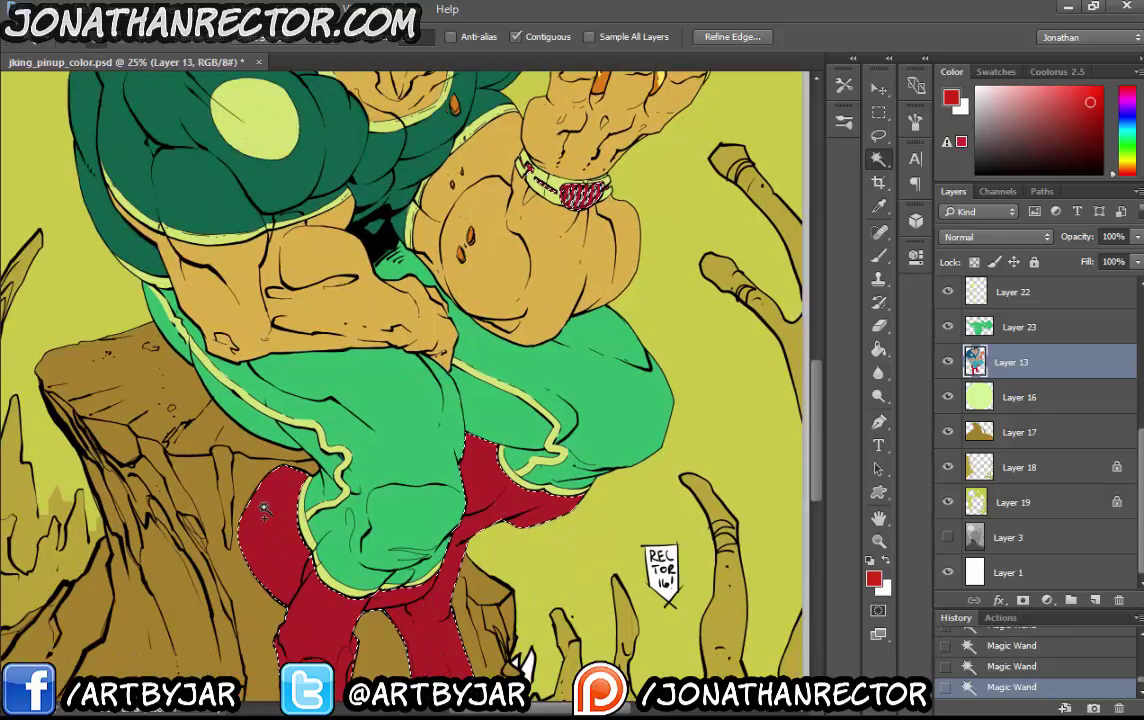
{"action": "left_click_drag", "start_coordinate": [521, 502], "coordinate": [549, 434]}
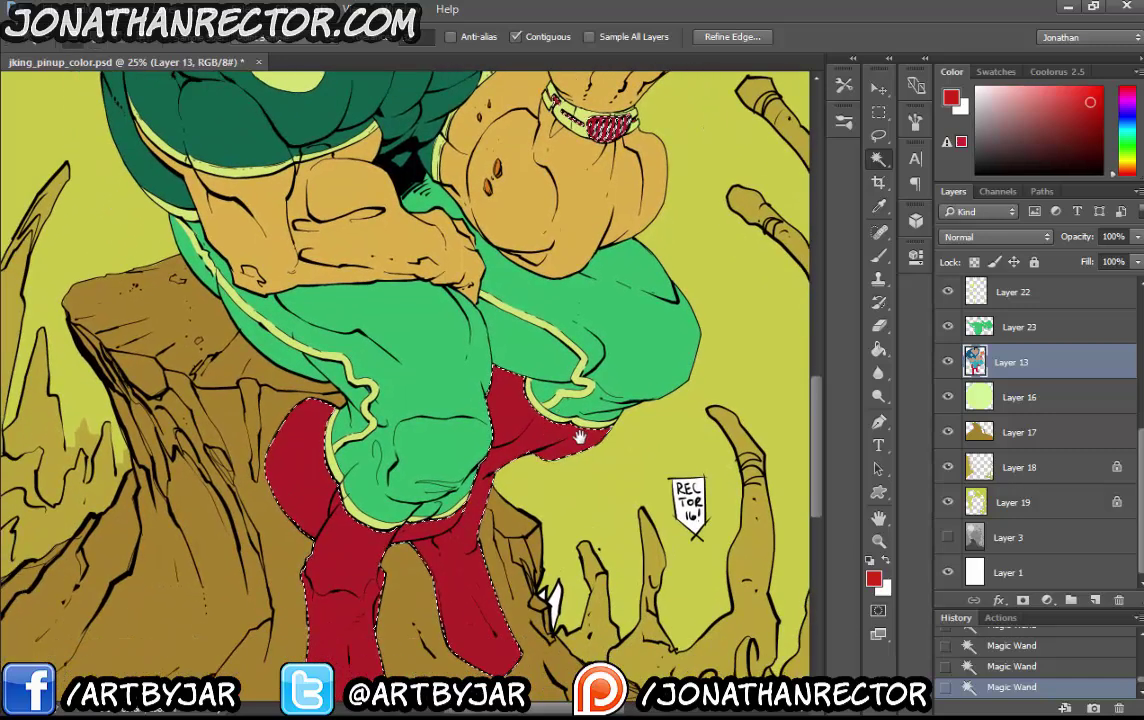
Create a new layer, fill the boot and wristband selection with the sampled boots red, and deselect
{"action": "key", "text": "ctrl+shift+alt+n"}
{"action": "key", "text": "alt+BackSpace"}
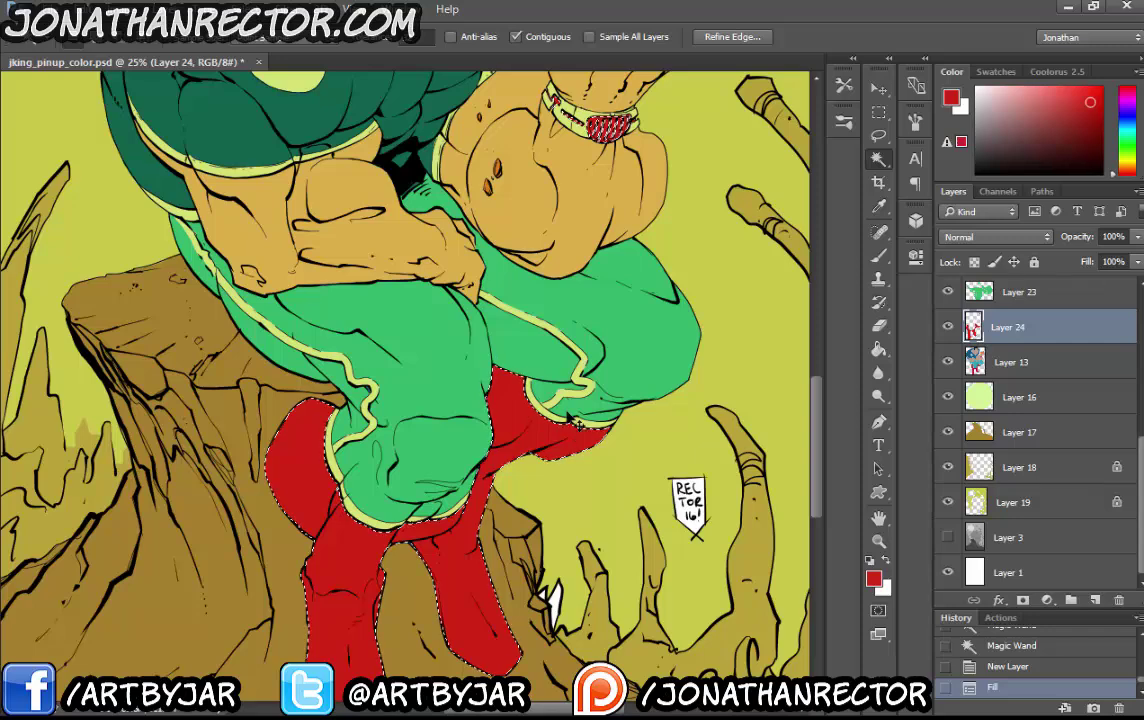
{"action": "key", "text": "ctrl+d"}
Hide Layer 13 to check which areas of the whole figure still lack new flats, and show it again
{"action": "left_click", "coordinate": [947, 362]}
{"action": "left_click_drag", "start_coordinate": [618, 300], "coordinate": [655, 415]}
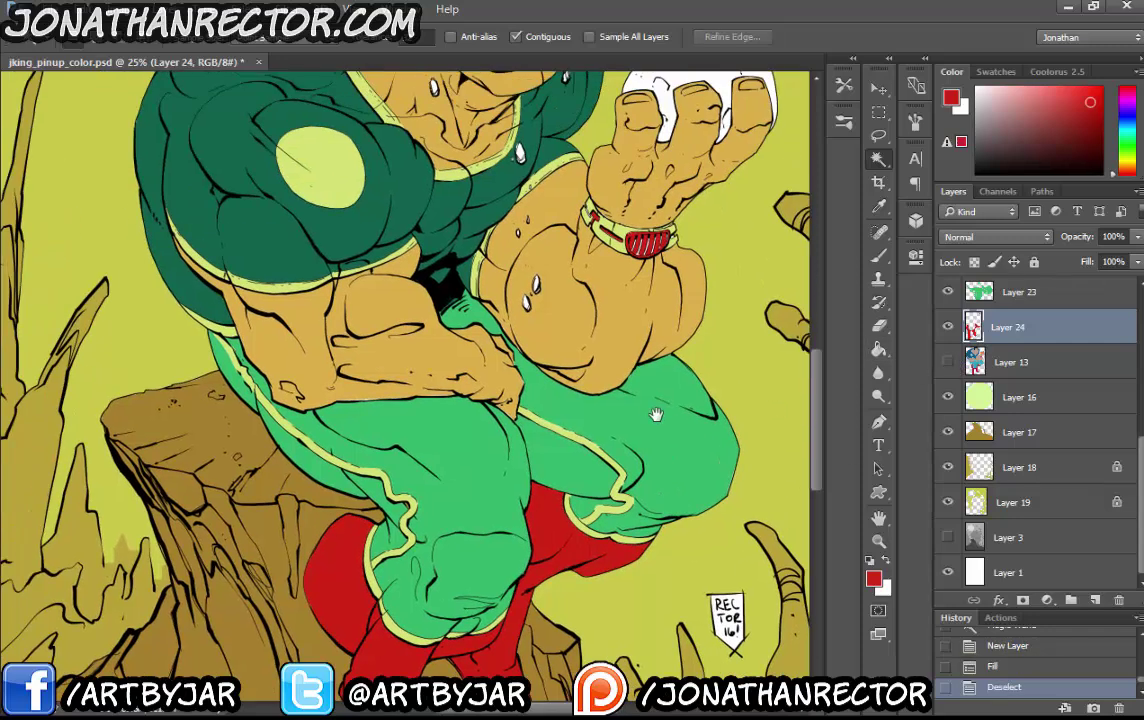
{"action": "key", "text": "ctrl+minus"}
{"action": "key", "text": "ctrl+minus"}
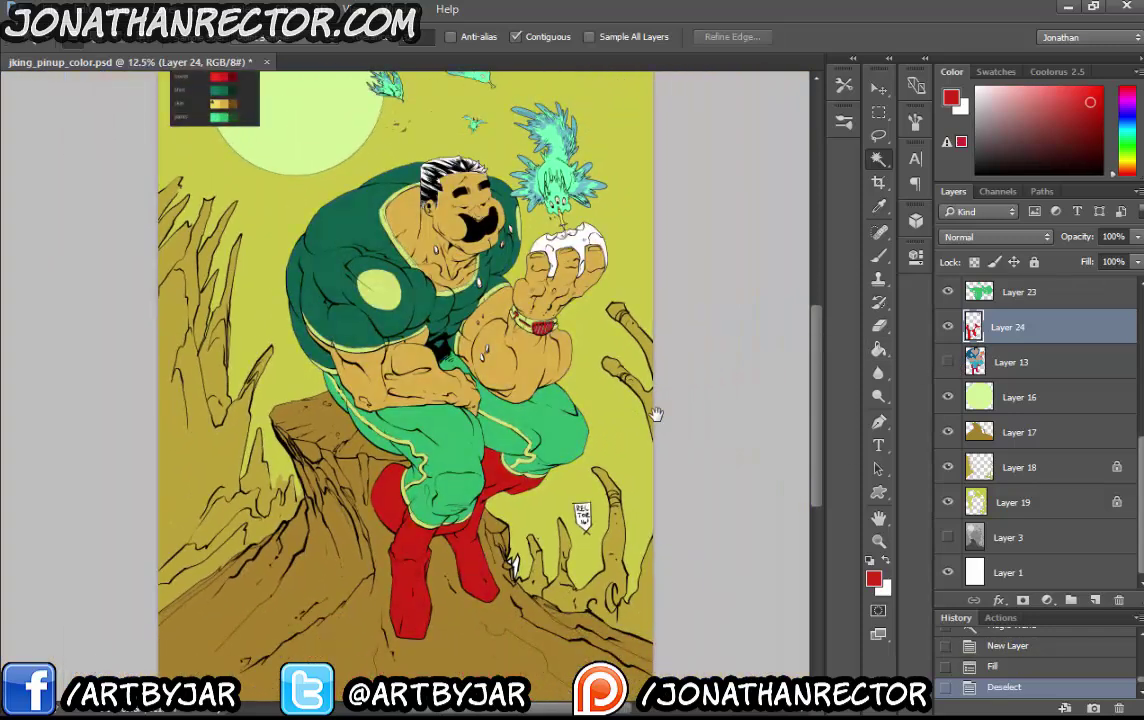
{"action": "left_click", "coordinate": [947, 362]}
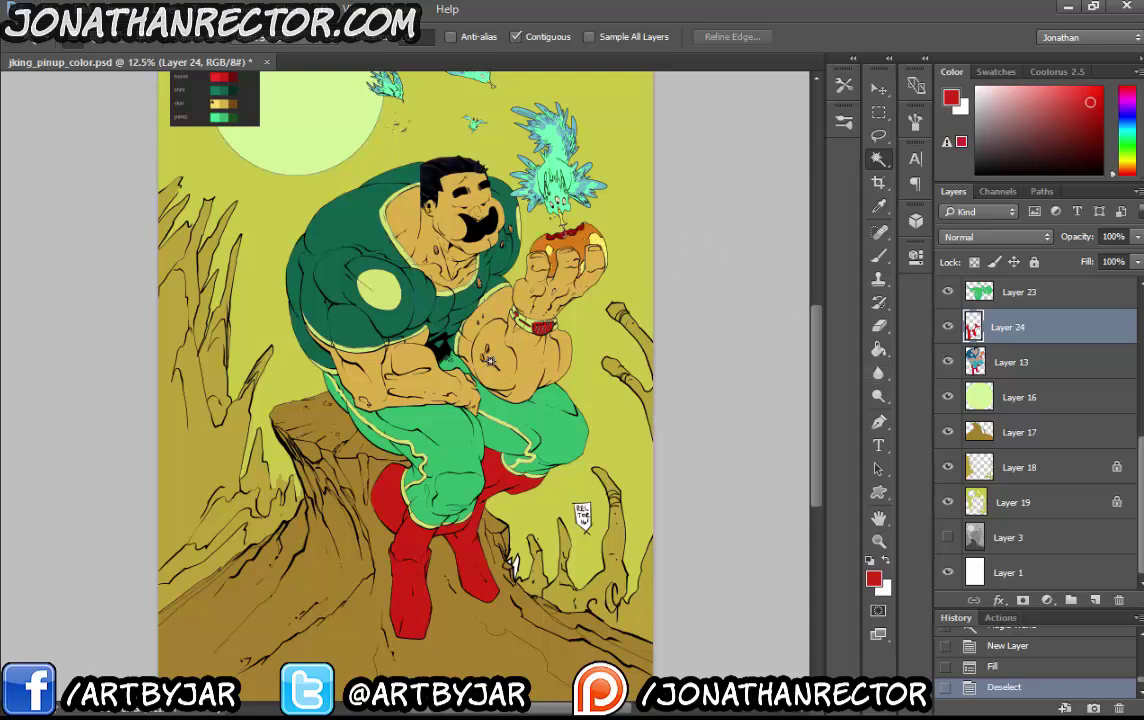
{"action": "left_click_drag", "start_coordinate": [494, 366], "coordinate": [532, 422]}
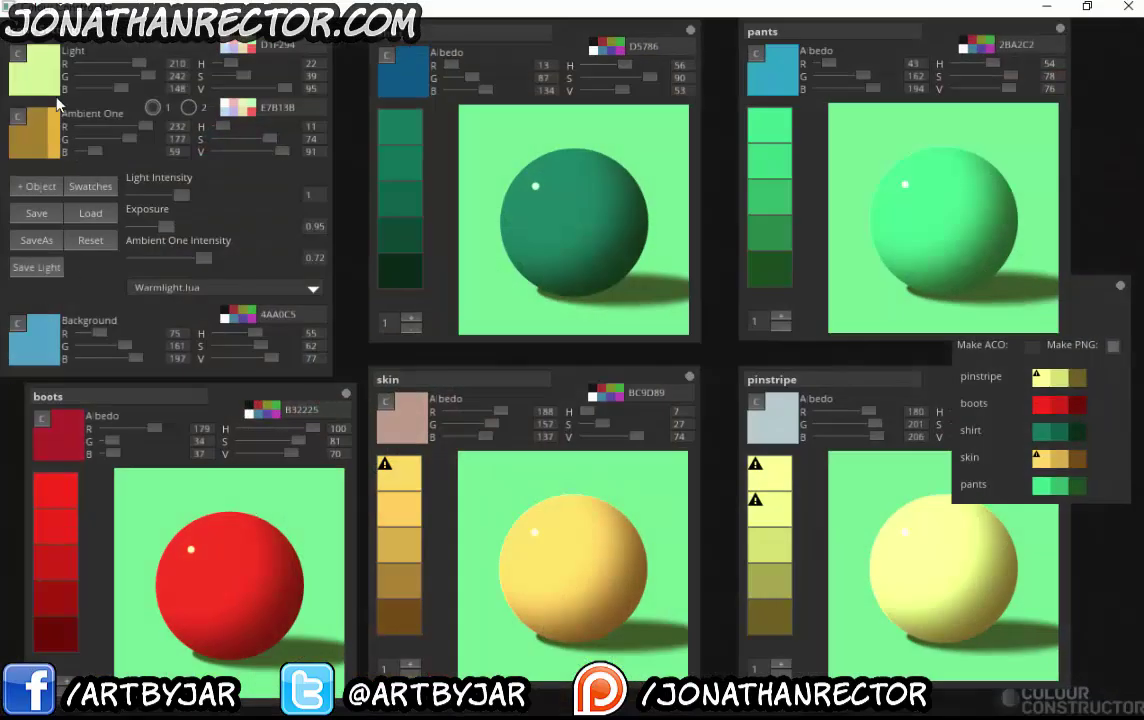
In Colour Constructor, change the light colour to pale yellow-green EFFED2 and Ambient One to muted tan DFB965
{"action": "left_click", "coordinate": [25, 63]}
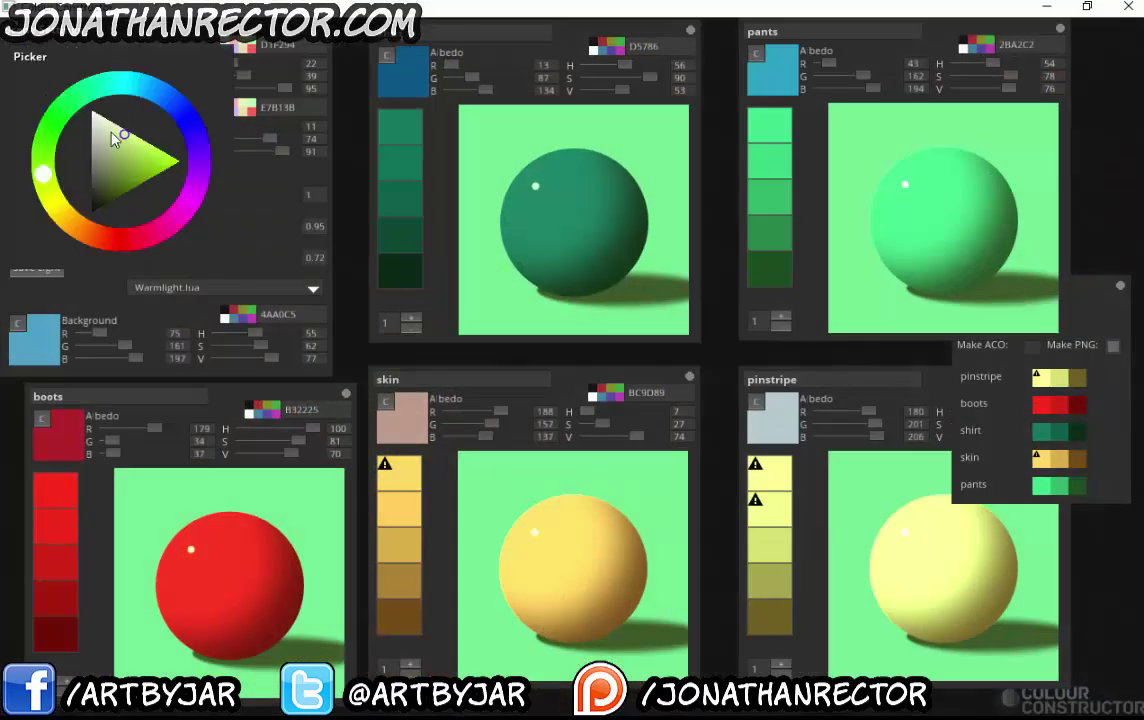
{"action": "left_click", "coordinate": [108, 114]}
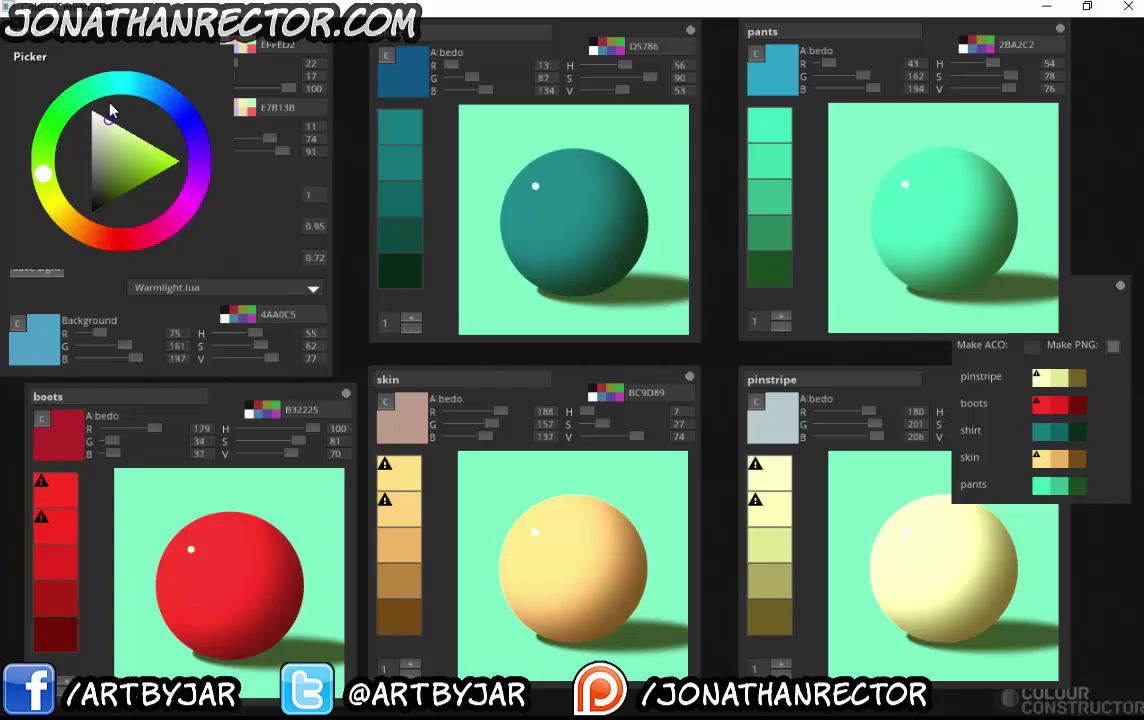
{"action": "left_click", "coordinate": [344, 238]}
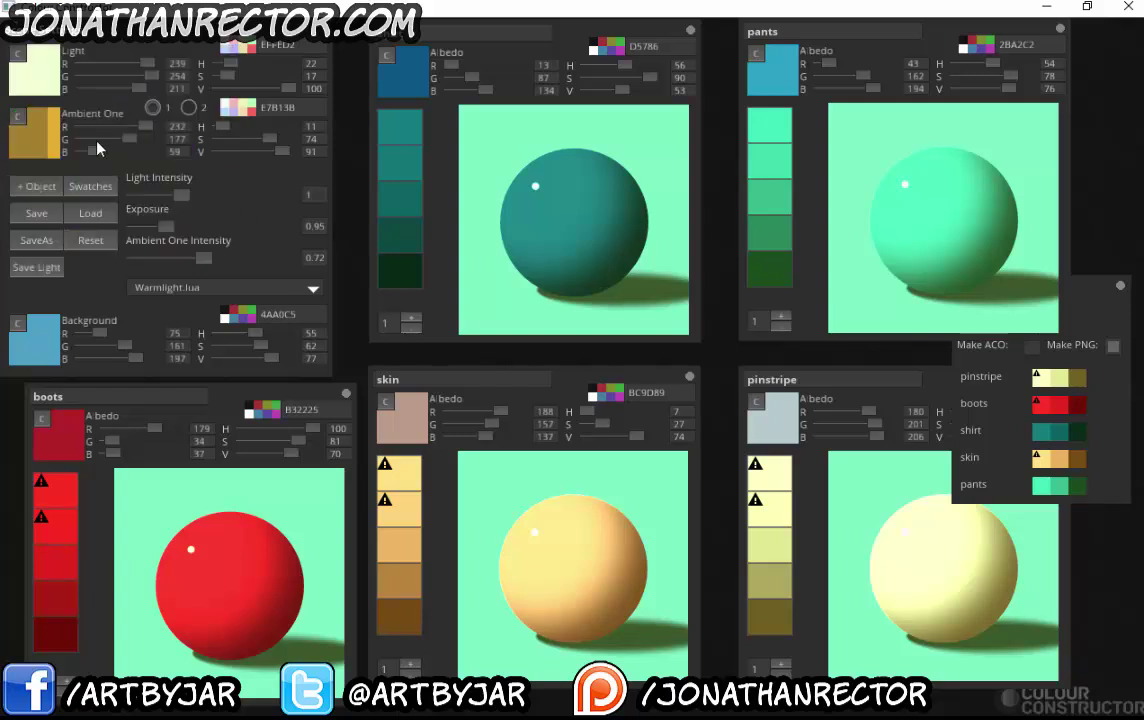
{"action": "left_click", "coordinate": [20, 121]}
{"action": "mouse_move", "coordinate": [157, 226]}
{"action": "left_mouse_down"}
{"action": "mouse_move", "coordinate": [184, 235]}
{"action": "mouse_move", "coordinate": [114, 222]}
{"action": "mouse_move", "coordinate": [131, 226]}
{"action": "mouse_move", "coordinate": [133, 209]}
{"action": "left_mouse_up"}
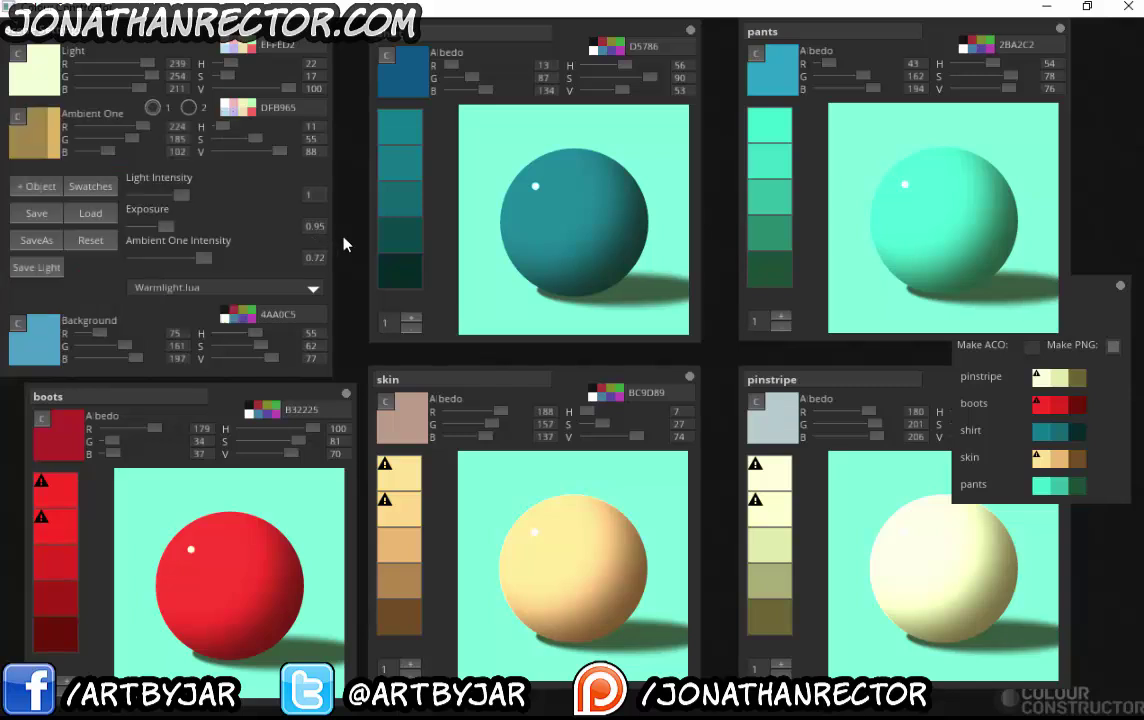
Set the Colour Constructor background colour to neutral grey 818181 and return to the pin-up in Photoshop
{"action": "left_click", "coordinate": [37, 331]}
{"action": "left_click_drag", "start_coordinate": [127, 424], "coordinate": [42, 436]}
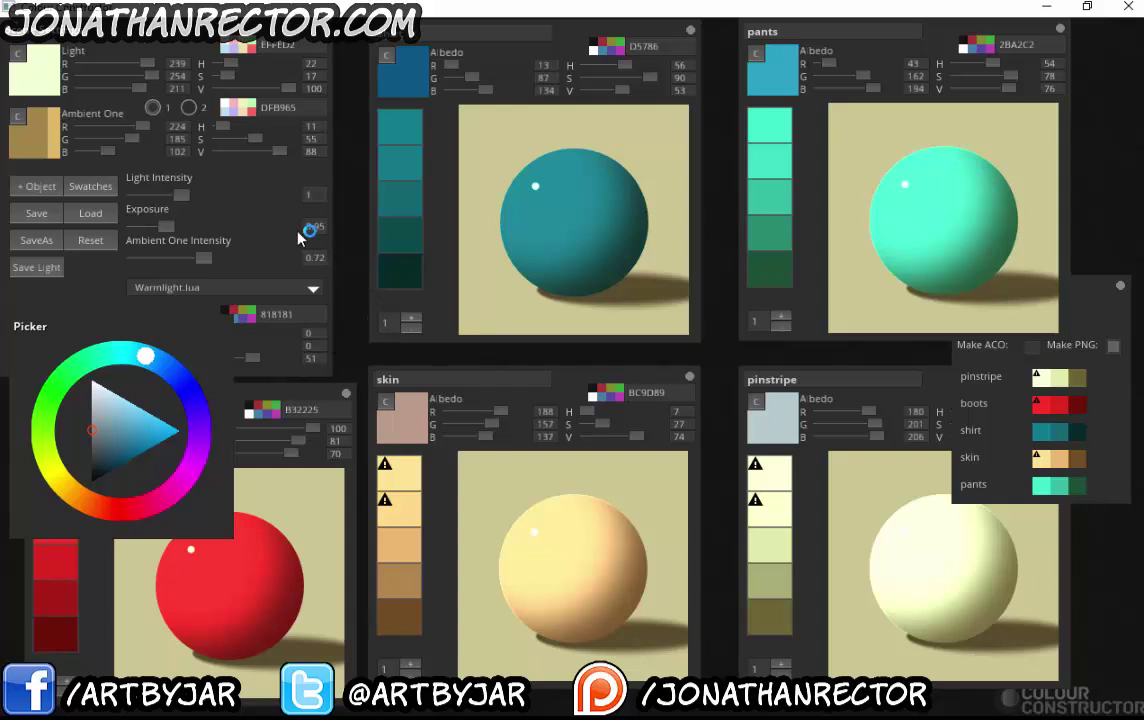
{"action": "left_click", "coordinate": [360, 215]}
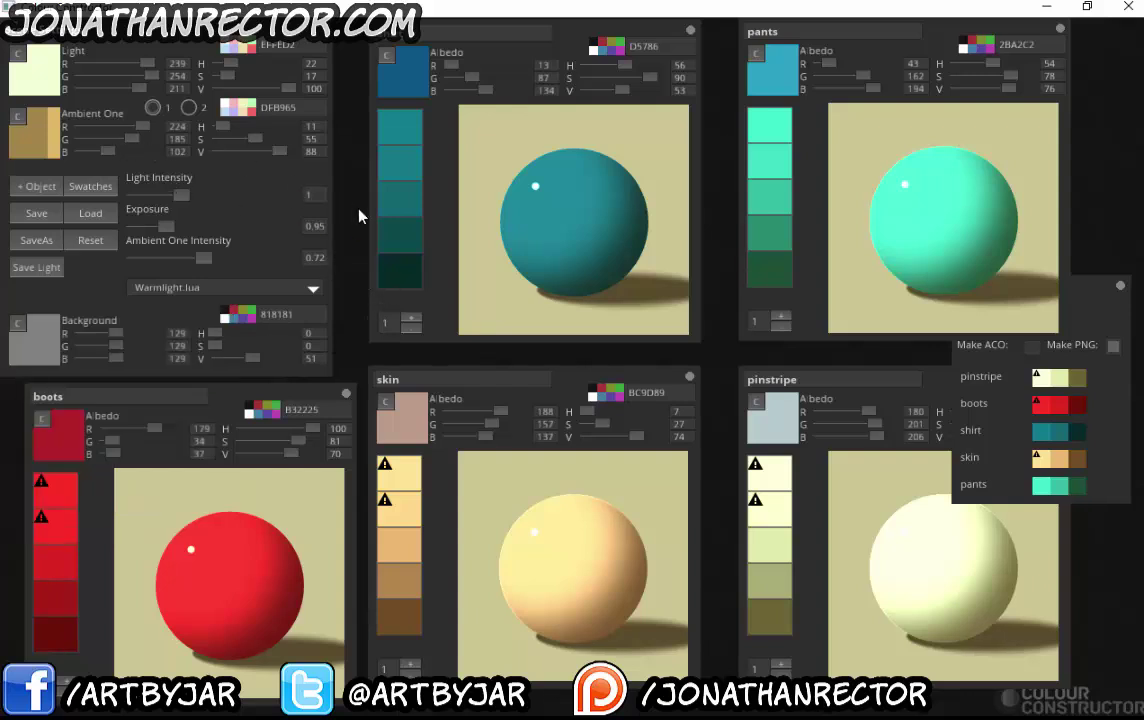
{"action": "left_click_drag", "start_coordinate": [108, 155], "coordinate": [124, 127]}
{"action": "left_click", "coordinate": [1044, 7]}
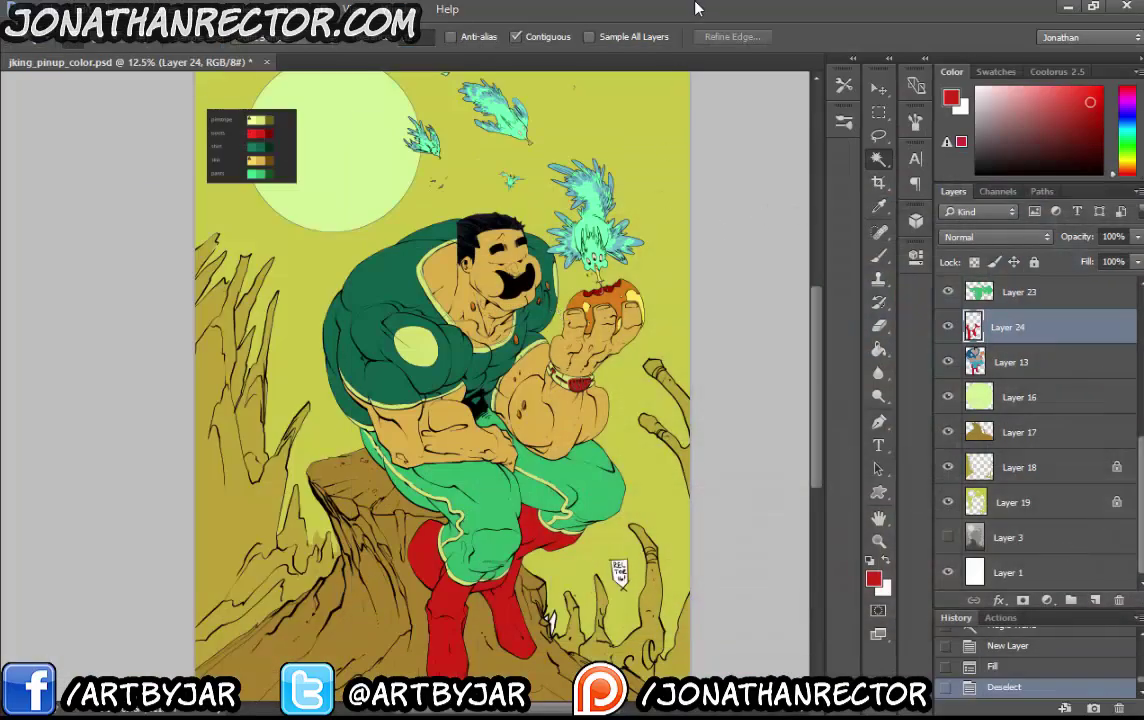
Show the purple shadows of Layer 4 over the new flats, inspect the figure, and hide them again
{"action": "scroll", "coordinate": [1010, 349], "scroll_direction": "up", "scroll_amount": 6}
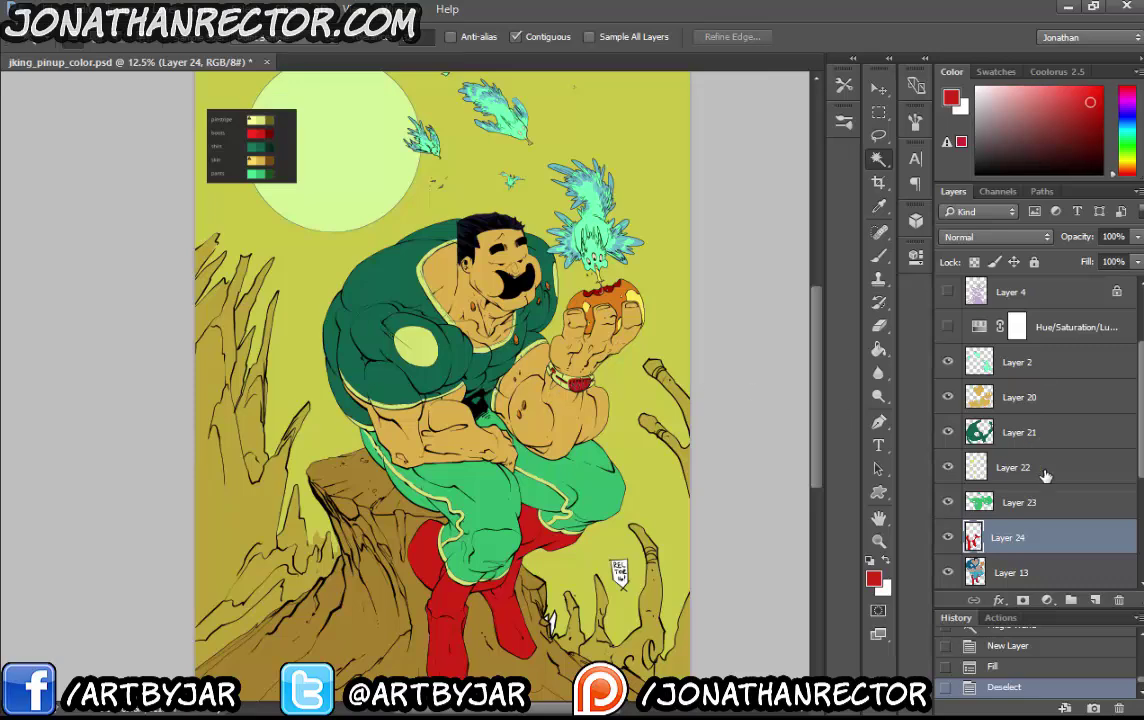
{"action": "scroll", "coordinate": [936, 426], "scroll_direction": "up", "scroll_amount": 2}
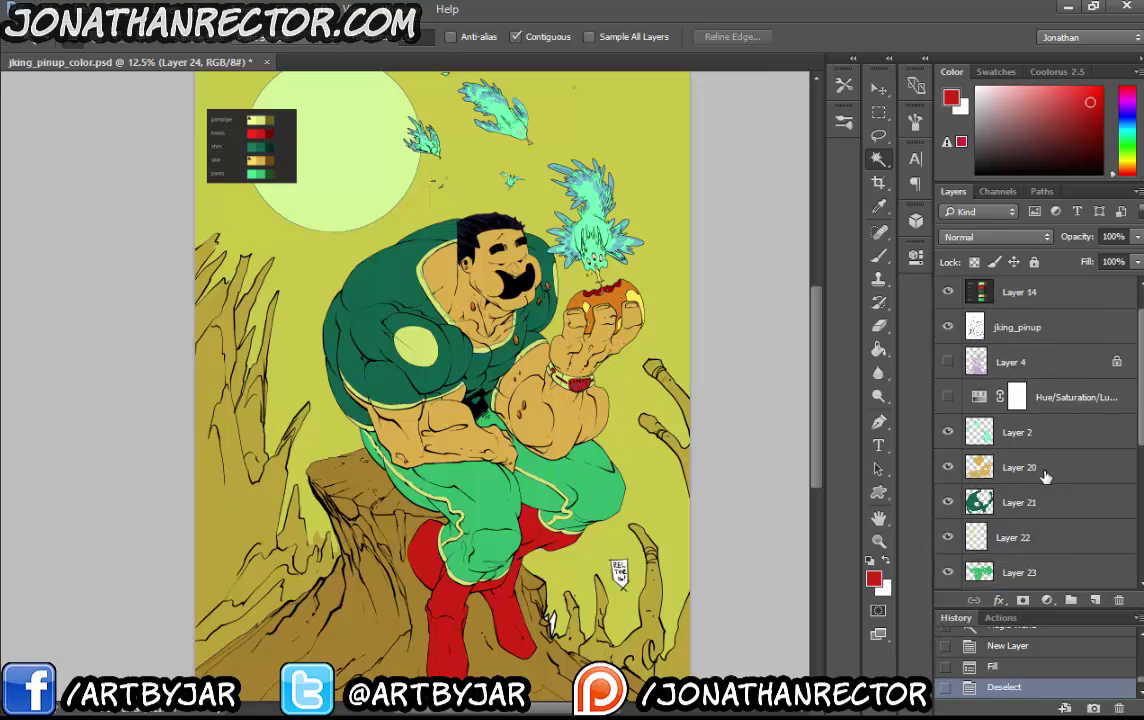
{"action": "left_click", "coordinate": [948, 363]}
{"action": "left_click_drag", "start_coordinate": [573, 478], "coordinate": [596, 388]}
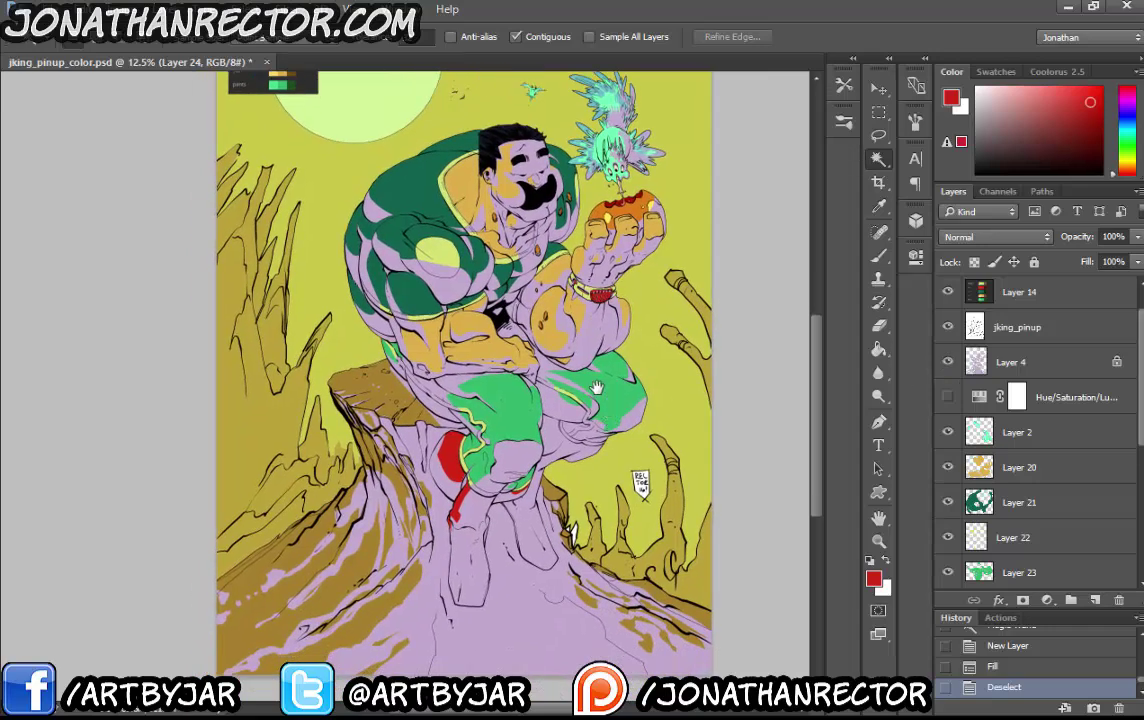
{"action": "left_click", "coordinate": [946, 363]}
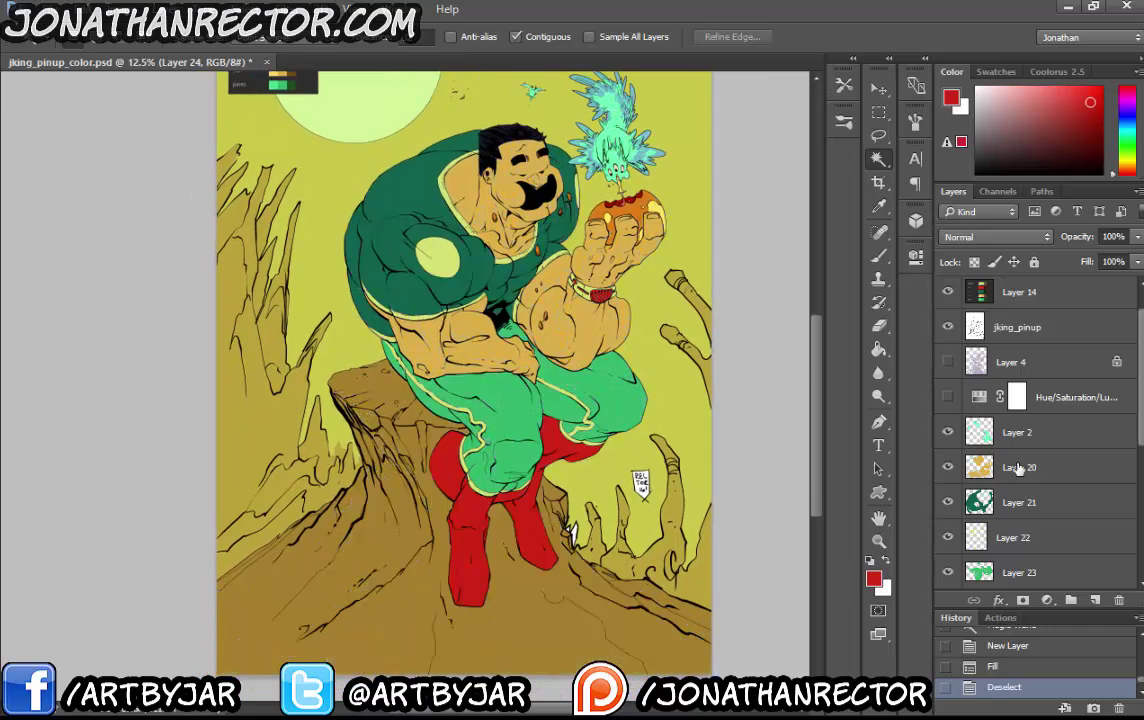
Add a Hue/Saturation adjustment layer directly above Layer 16 and set its Hue to -44 to recolour the background
{"action": "scroll", "coordinate": [1057, 470], "scroll_direction": "down", "scroll_amount": 4}
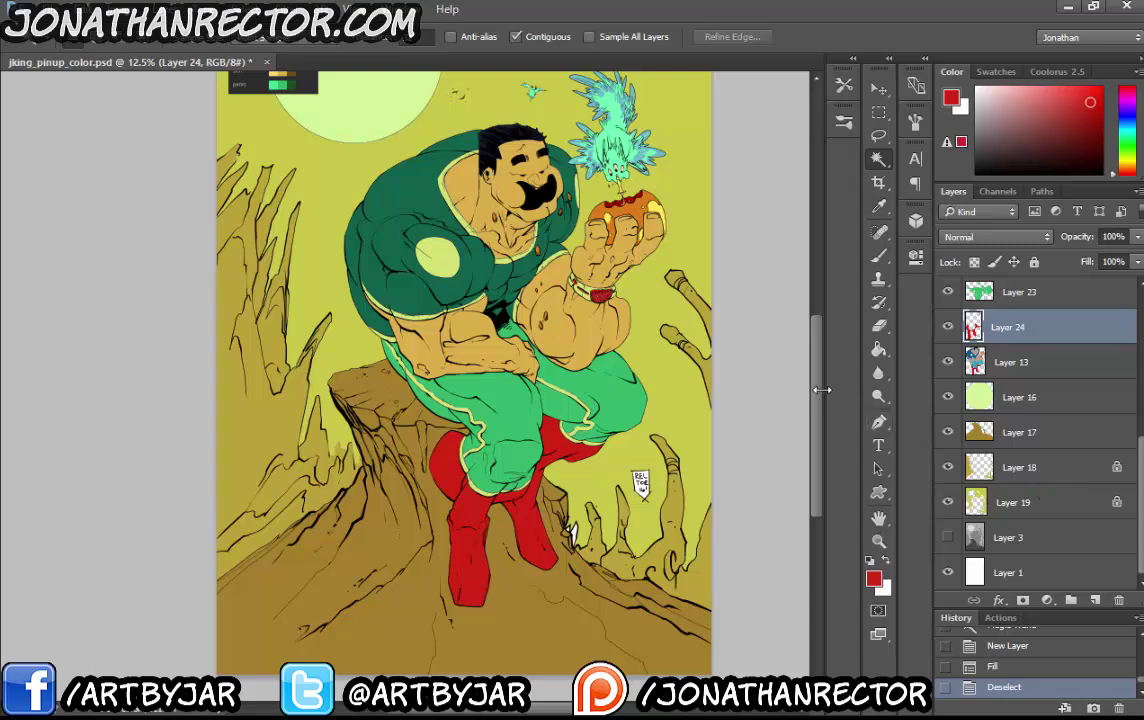
{"action": "scroll", "coordinate": [727, 325], "scroll_direction": "up", "scroll_amount": 2}
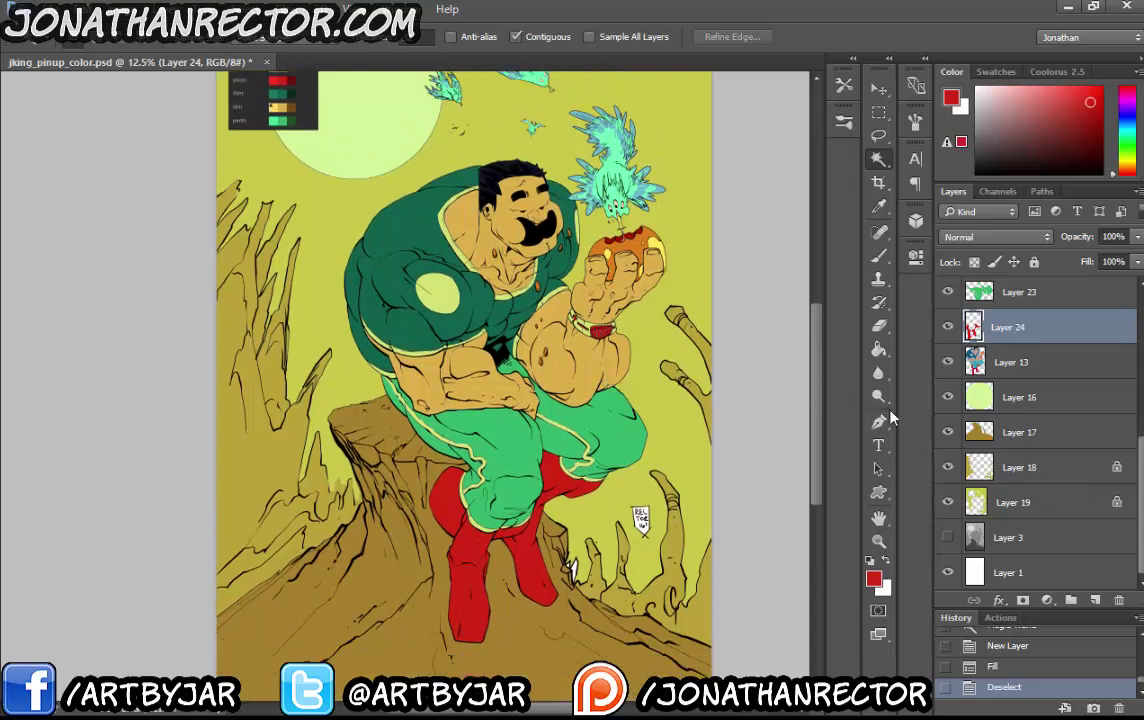
{"action": "left_click", "coordinate": [1035, 400]}
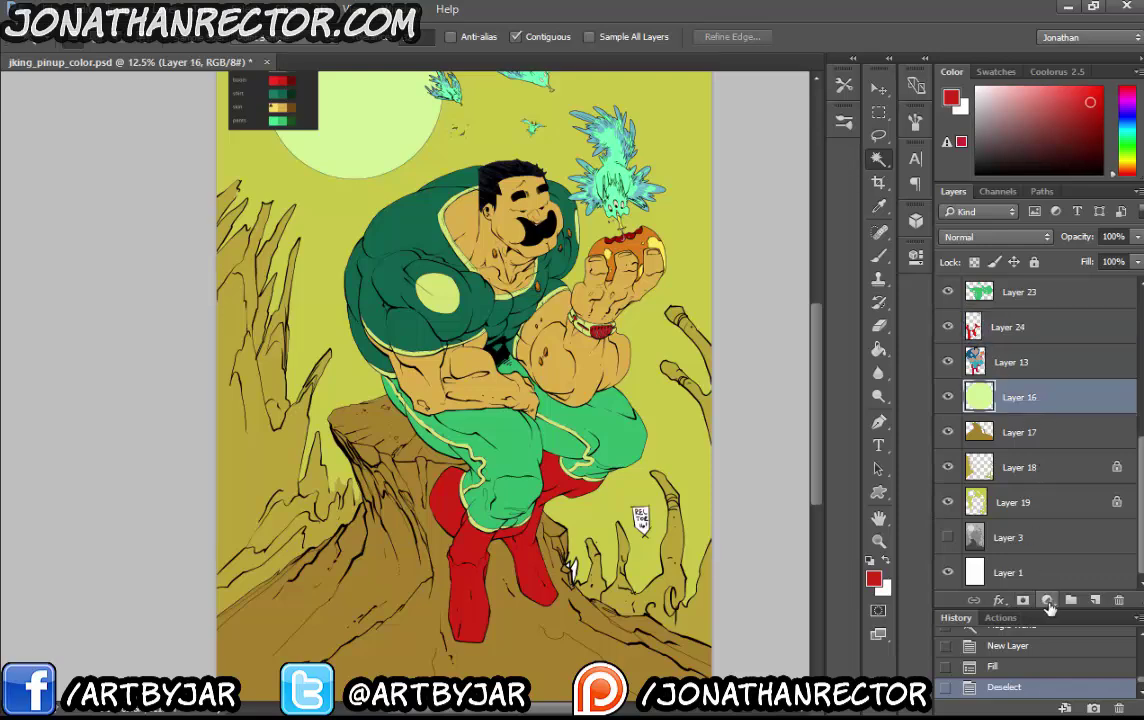
{"action": "left_click", "coordinate": [1047, 602]}
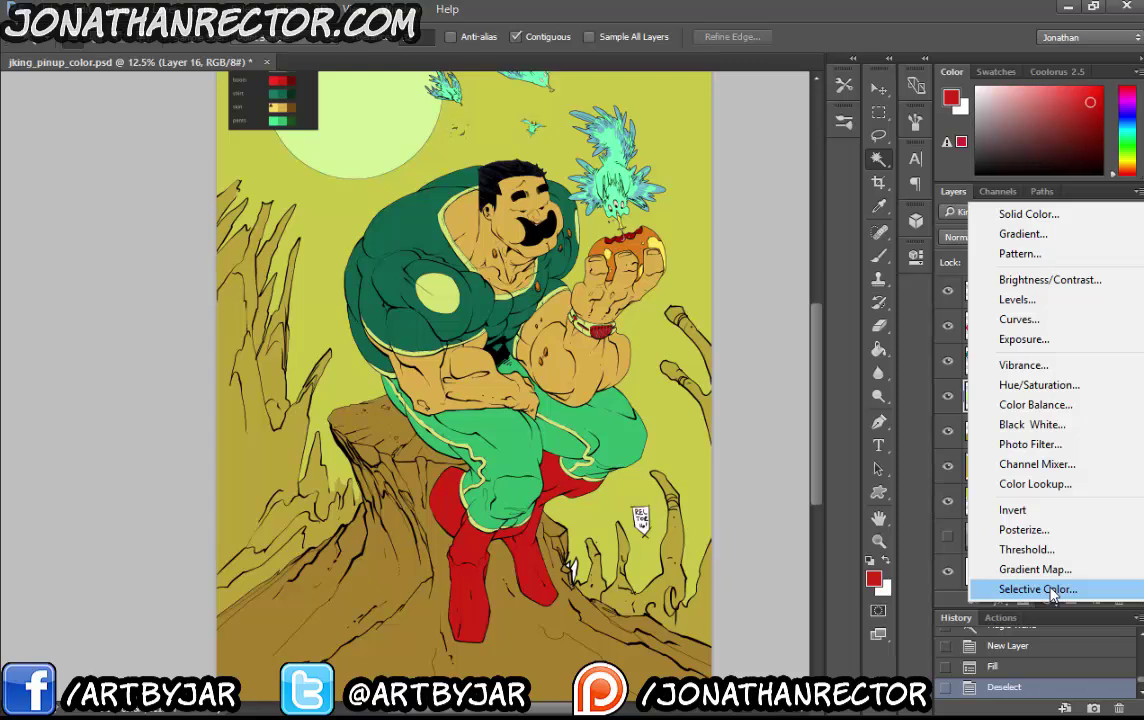
{"action": "left_click", "coordinate": [1055, 385]}
{"action": "left_click_drag", "start_coordinate": [765, 368], "coordinate": [716, 378]}
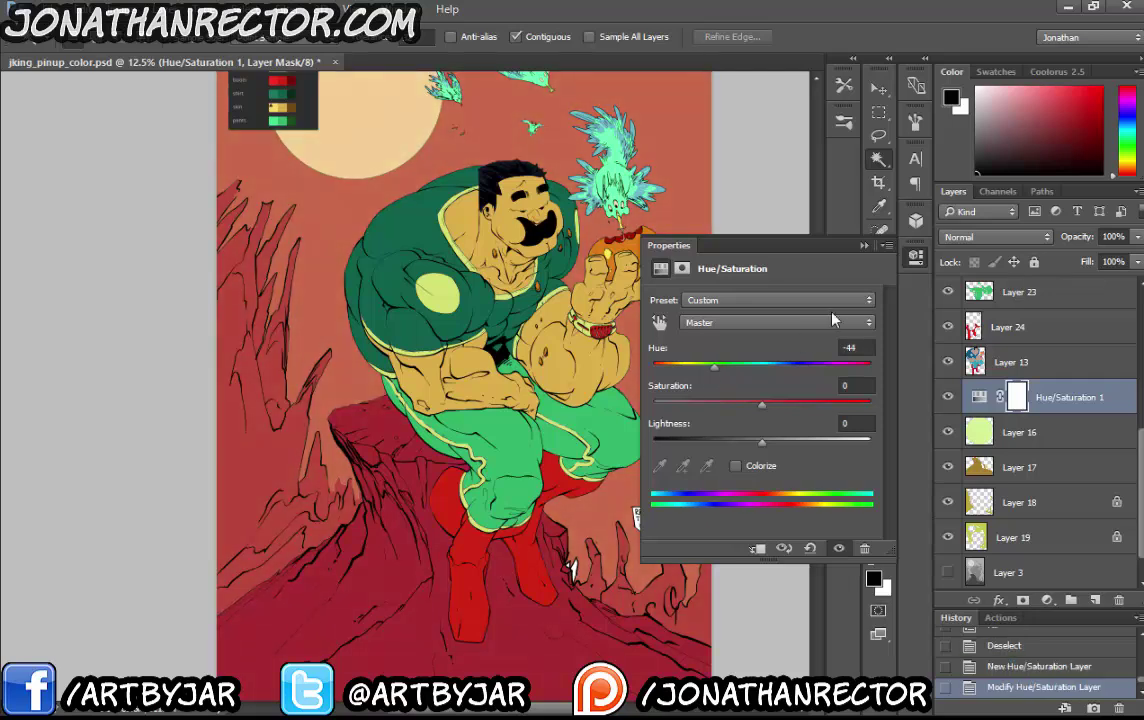
{"action": "left_click", "coordinate": [915, 256]}
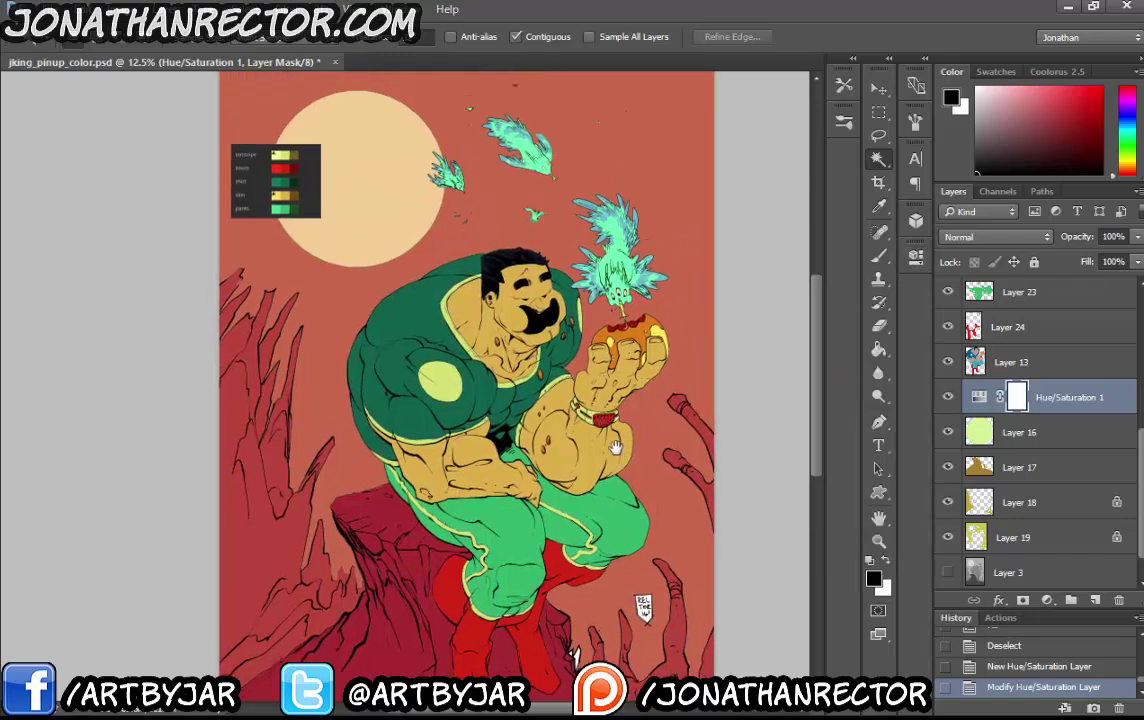
{"action": "left_click_drag", "start_coordinate": [620, 365], "coordinate": [527, 333]}
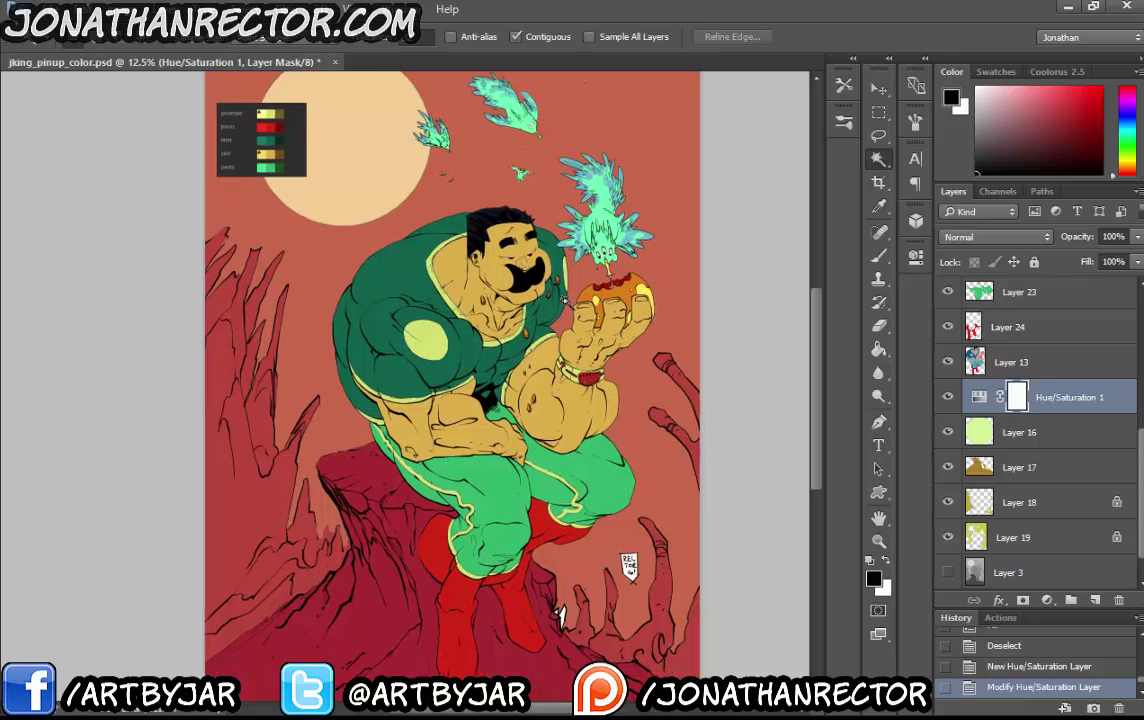
Exclude the moon from the background hue shift by filling Layer 16's outline with black on the adjustment mask, and deselect
{"action": "scroll", "coordinate": [1040, 450], "scroll_direction": "up", "scroll_amount": 1}
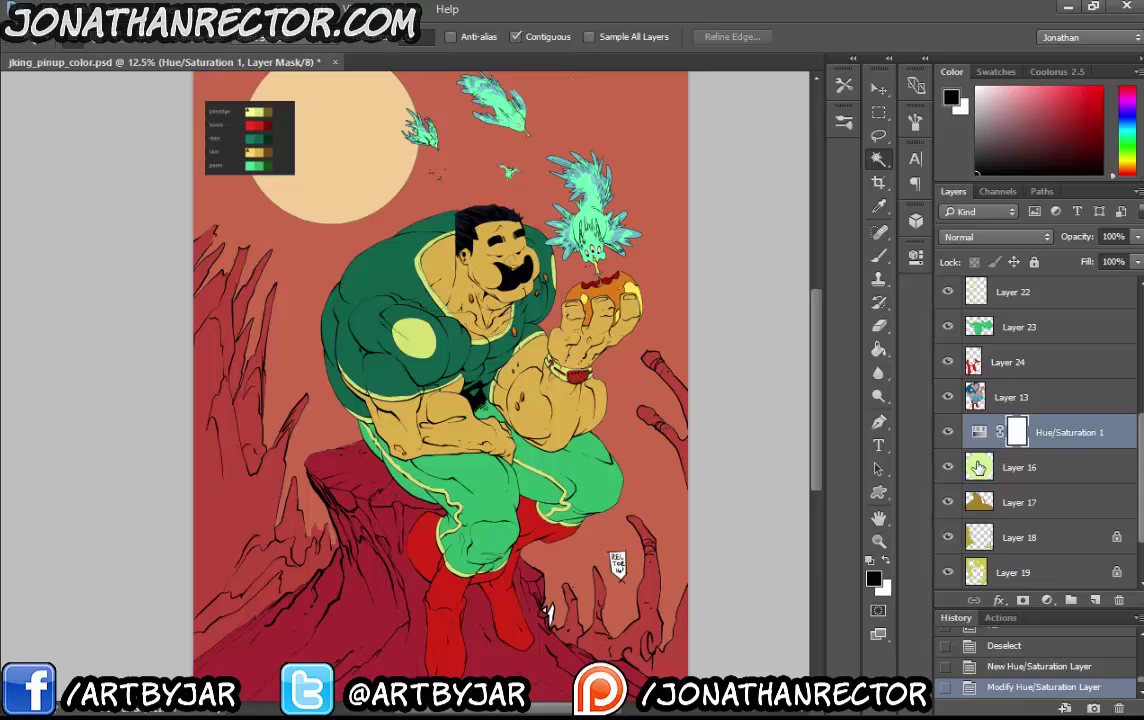
{"action": "left_click", "coordinate": [1013, 443], "text": "ctrl"}
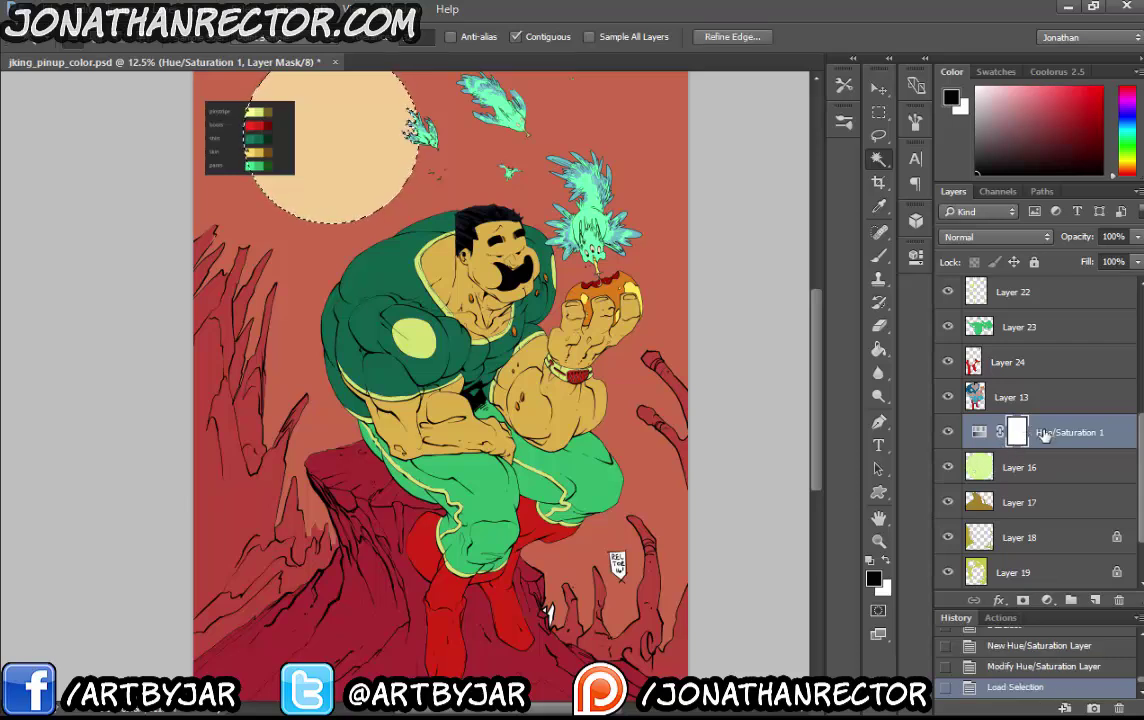
{"action": "key", "text": "alt+BackSpace"}
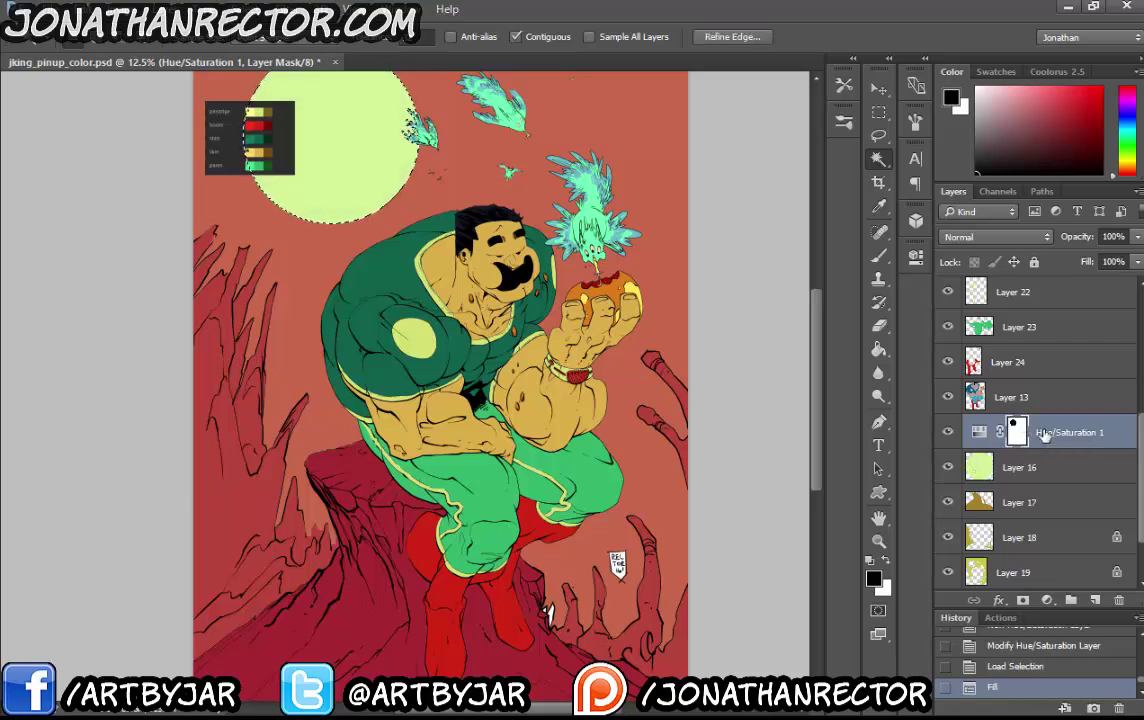
{"action": "key", "text": "ctrl+d"}
{"action": "scroll", "coordinate": [550, 363], "scroll_direction": "up", "scroll_amount": 2}
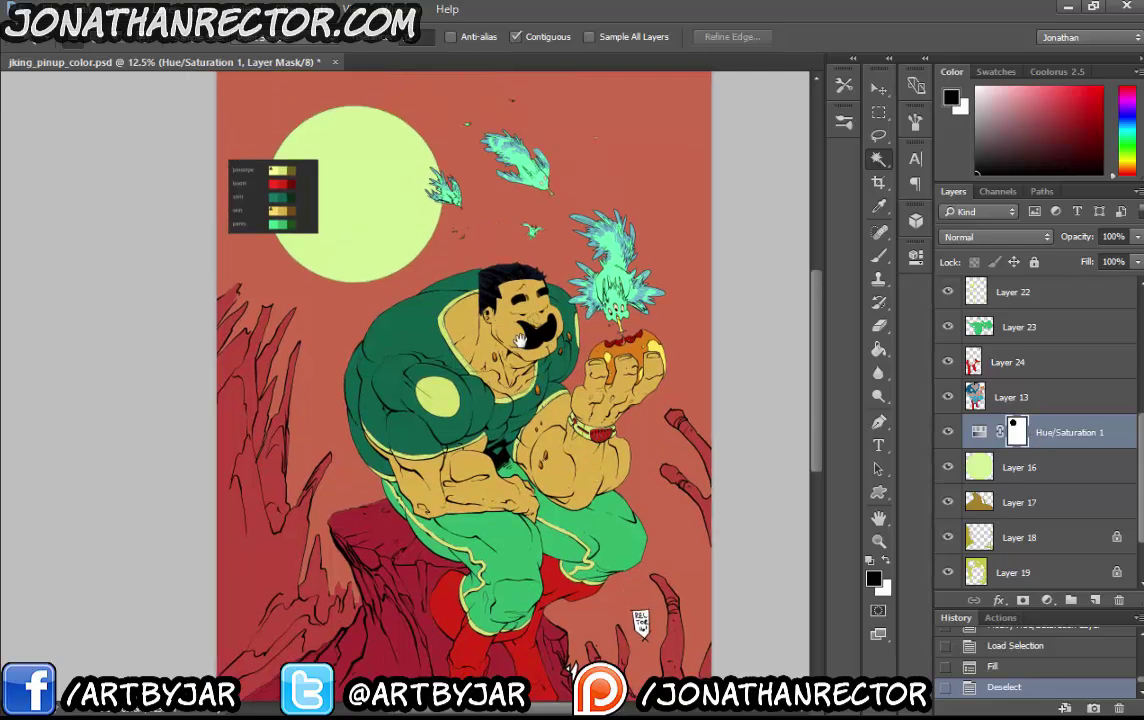
{"action": "scroll", "coordinate": [495, 330], "scroll_direction": "down", "scroll_amount": 1}
Show the purple shadow layer, Layer 4, and make it the active layer
{"action": "scroll", "coordinate": [1060, 365], "scroll_direction": "up", "scroll_amount": 5}
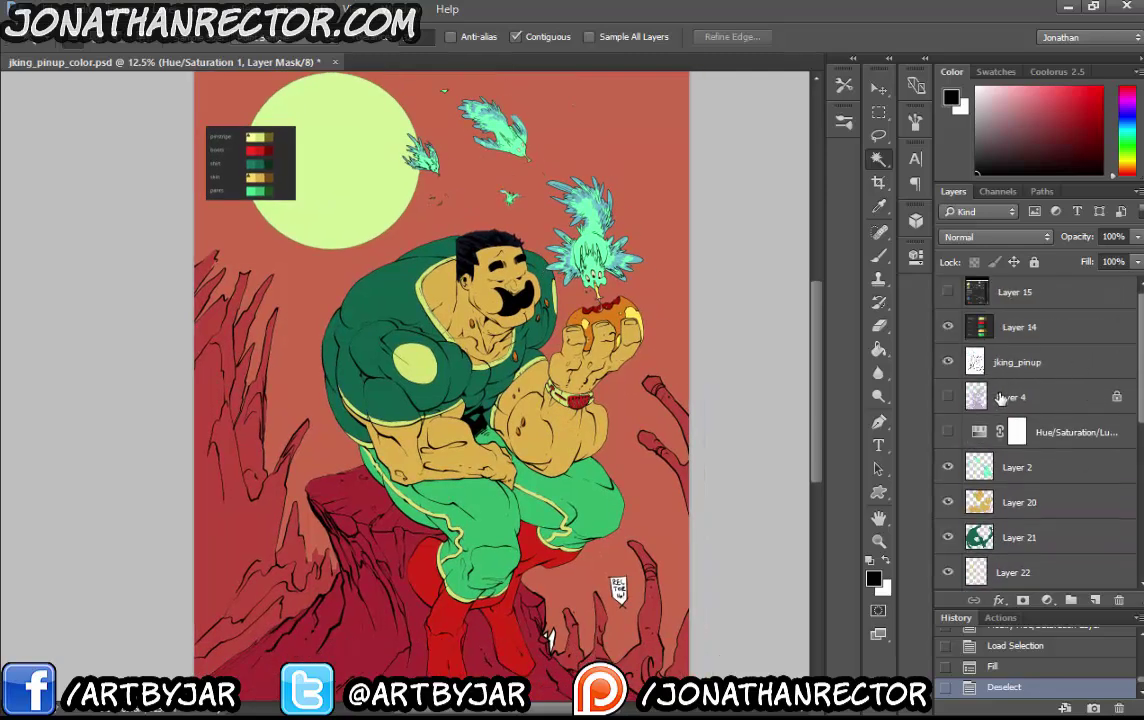
{"action": "left_click", "coordinate": [948, 397]}
{"action": "left_click", "coordinate": [1004, 396]}
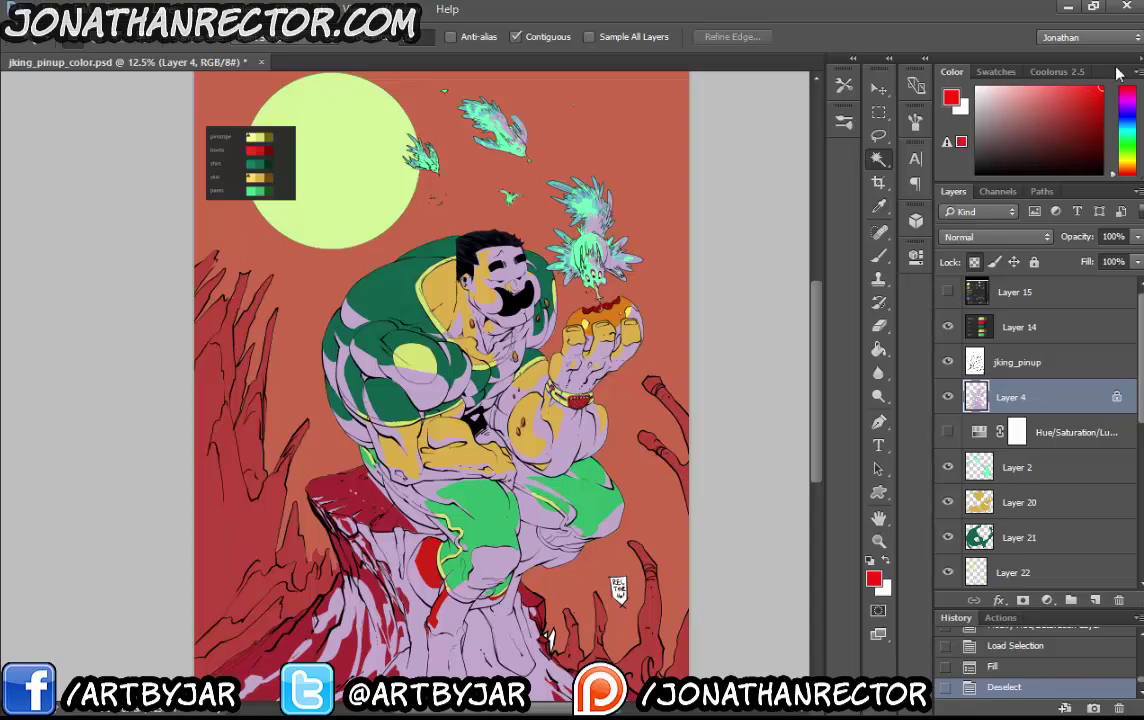
{"action": "key", "text": "slash"}
{"action": "key", "text": "alt+BackSpace"}
{"action": "key", "text": "ctrl+z"}
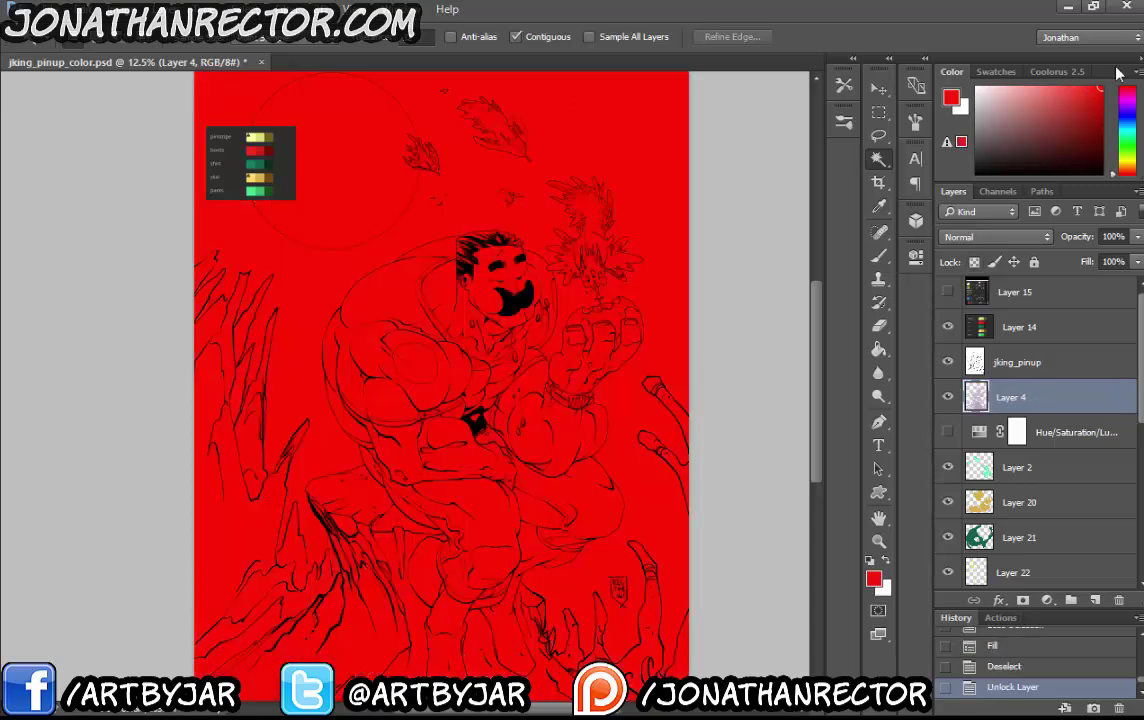
{"action": "key", "text": "slash"}
Delete the purple shadow layer, Layer 4
{"action": "key", "text": "Delete"}
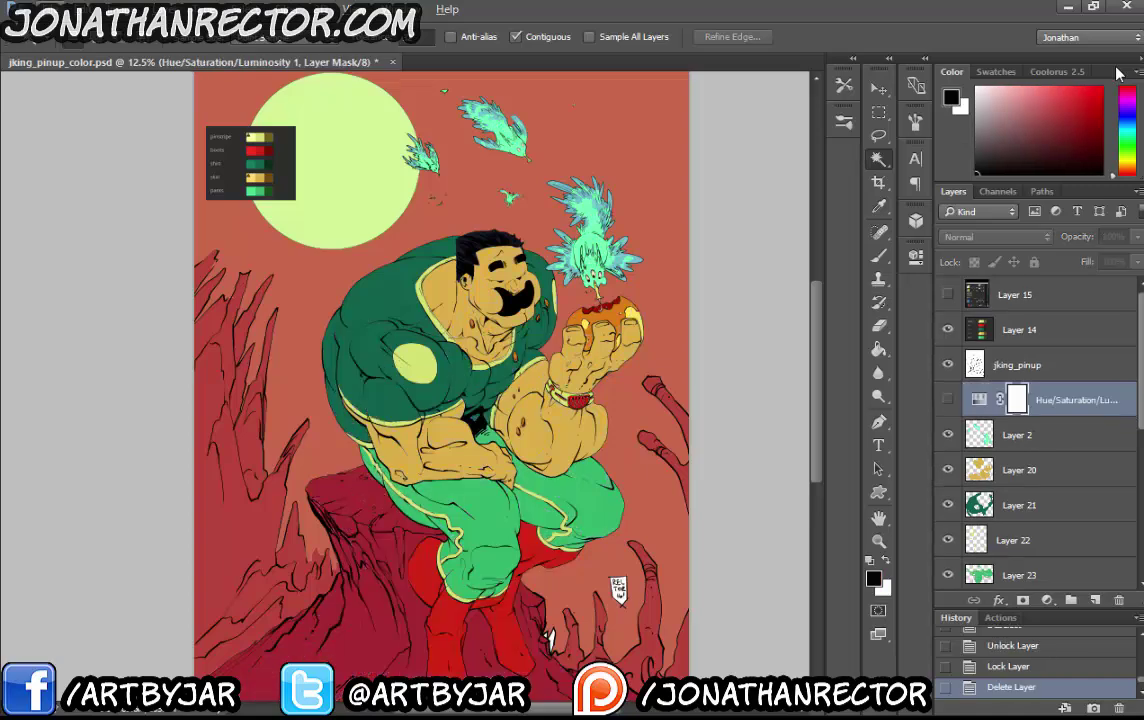
Undo the deletion of the shadow layer, Layer 4, and fill its existing shadow shapes with bright red
{"action": "key", "text": "ctrl+z"}
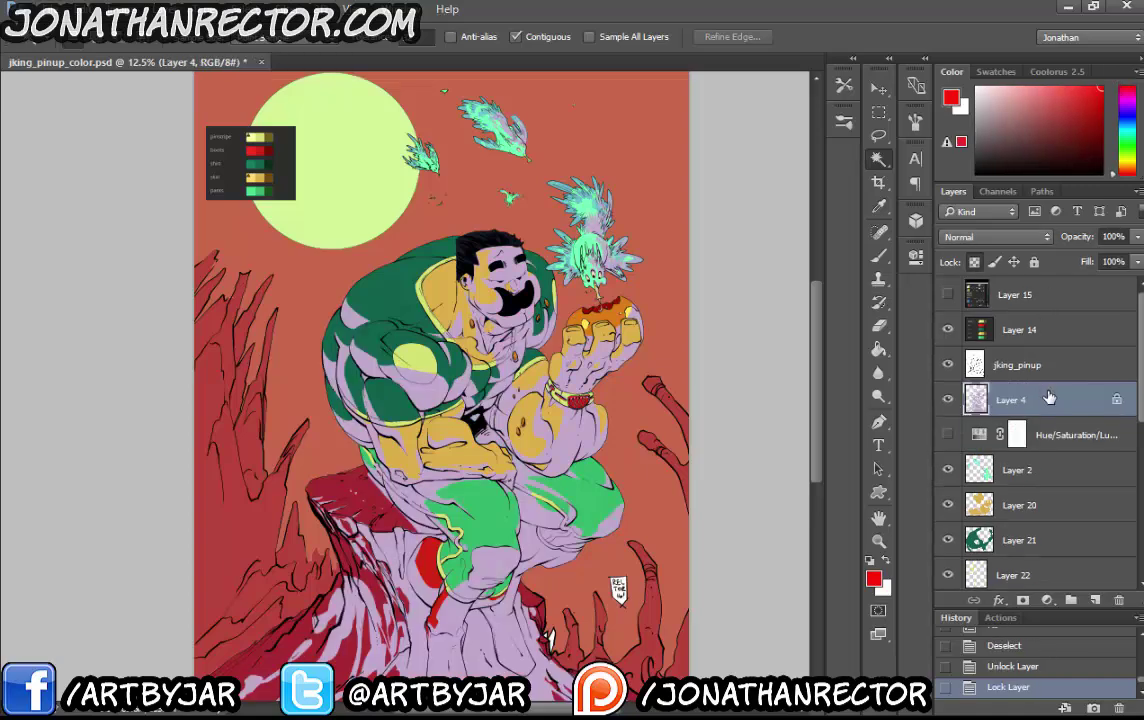
{"action": "key", "text": "alt+BackSpace"}
{"action": "left_click_drag", "start_coordinate": [515, 405], "coordinate": [521, 354]}
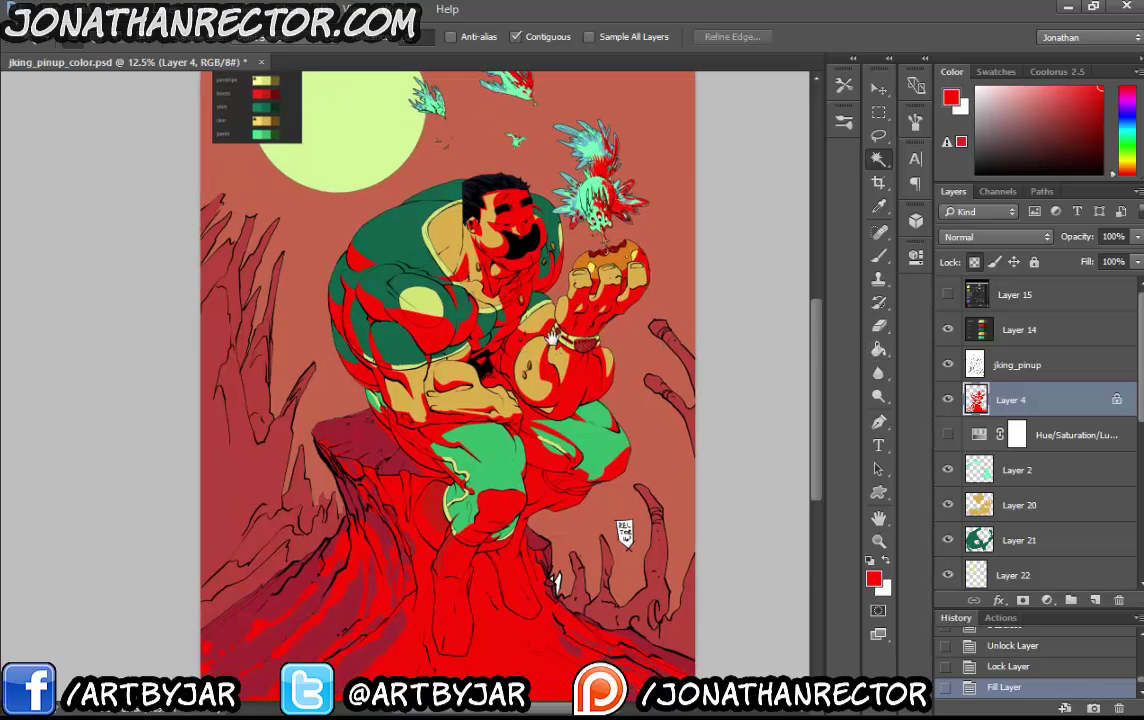
{"action": "left_click_drag", "start_coordinate": [552, 334], "coordinate": [595, 399]}
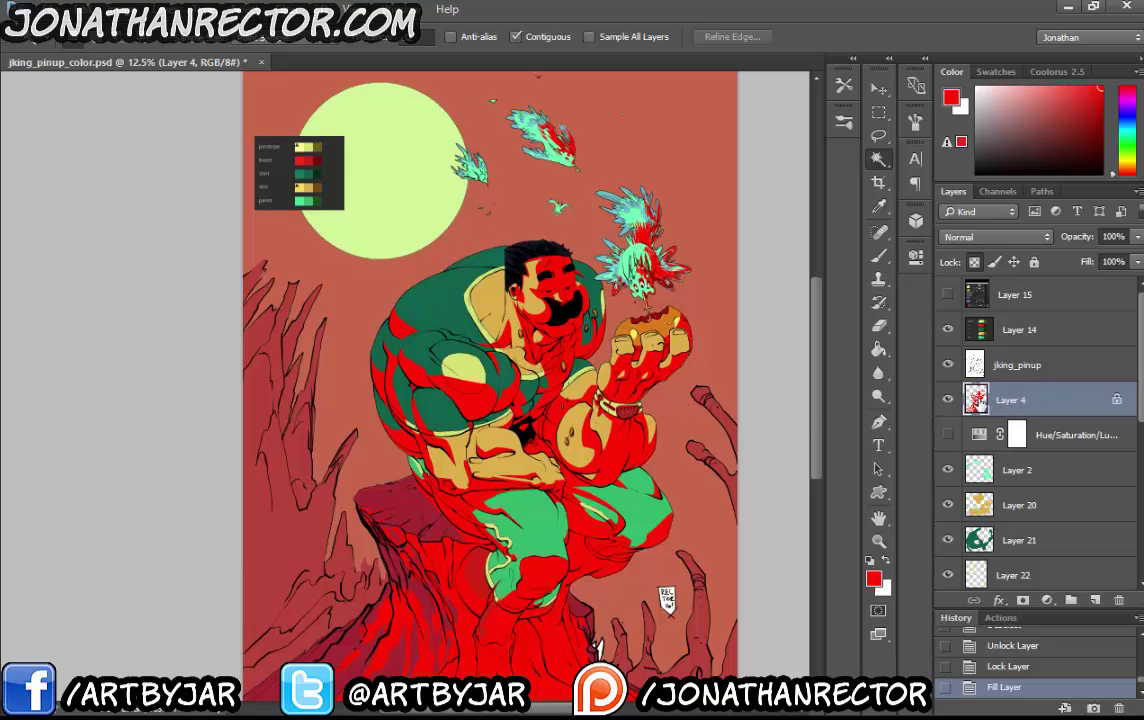
Load Layer 24's outline as a selection and fill the boot shadows on Layer 4 with the darkest red boots swatch
{"action": "scroll", "coordinate": [1052, 500], "scroll_direction": "down", "scroll_amount": 2}
{"action": "scroll", "coordinate": [1000, 543], "scroll_direction": "down", "scroll_amount": 2}
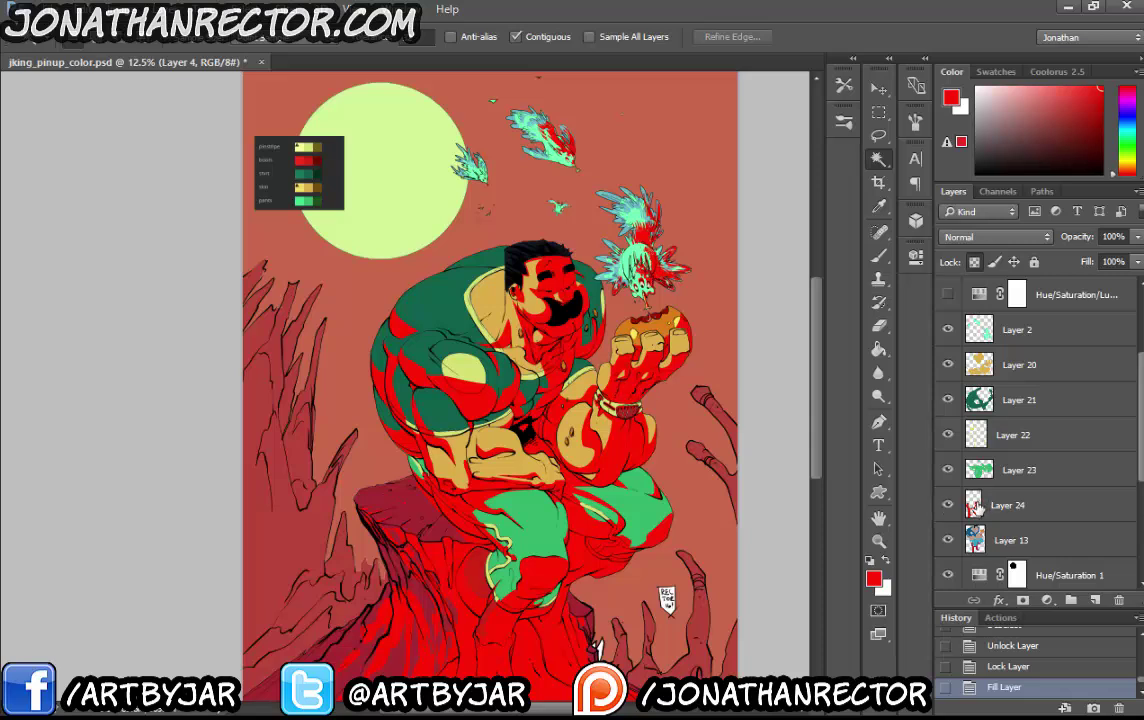
{"action": "left_click", "coordinate": [975, 506], "text": "ctrl"}
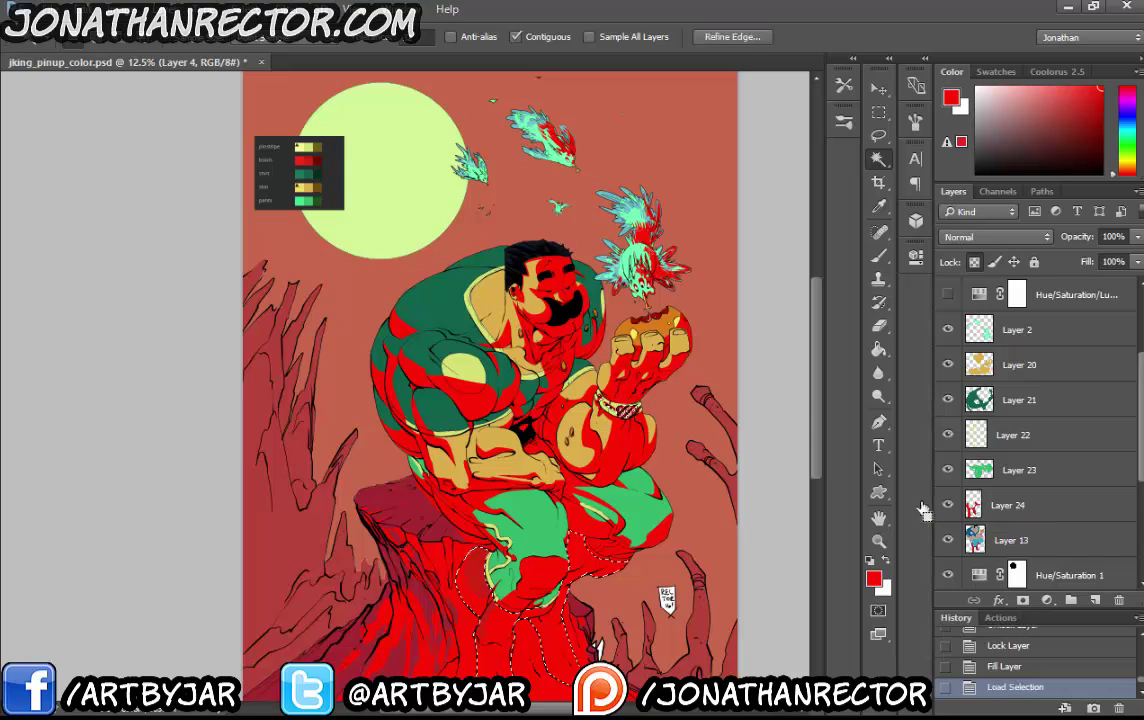
{"action": "key", "text": "i"}
{"action": "left_click", "coordinate": [325, 151]}
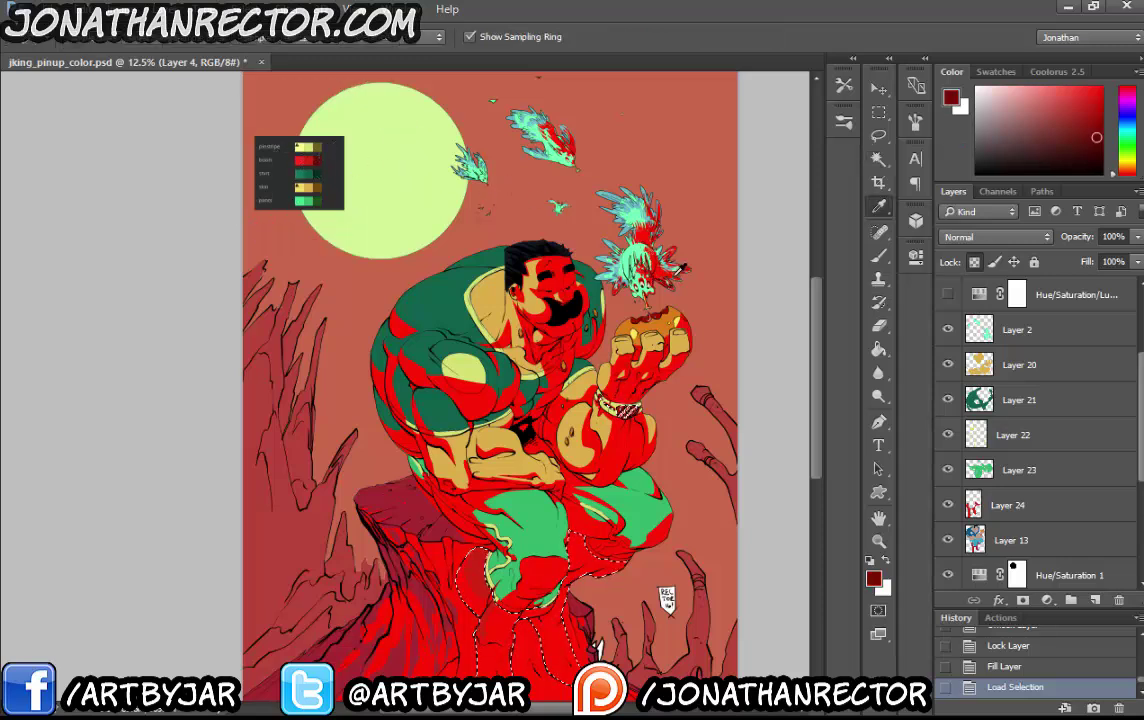
{"action": "key", "text": "alt+BackSpace"}
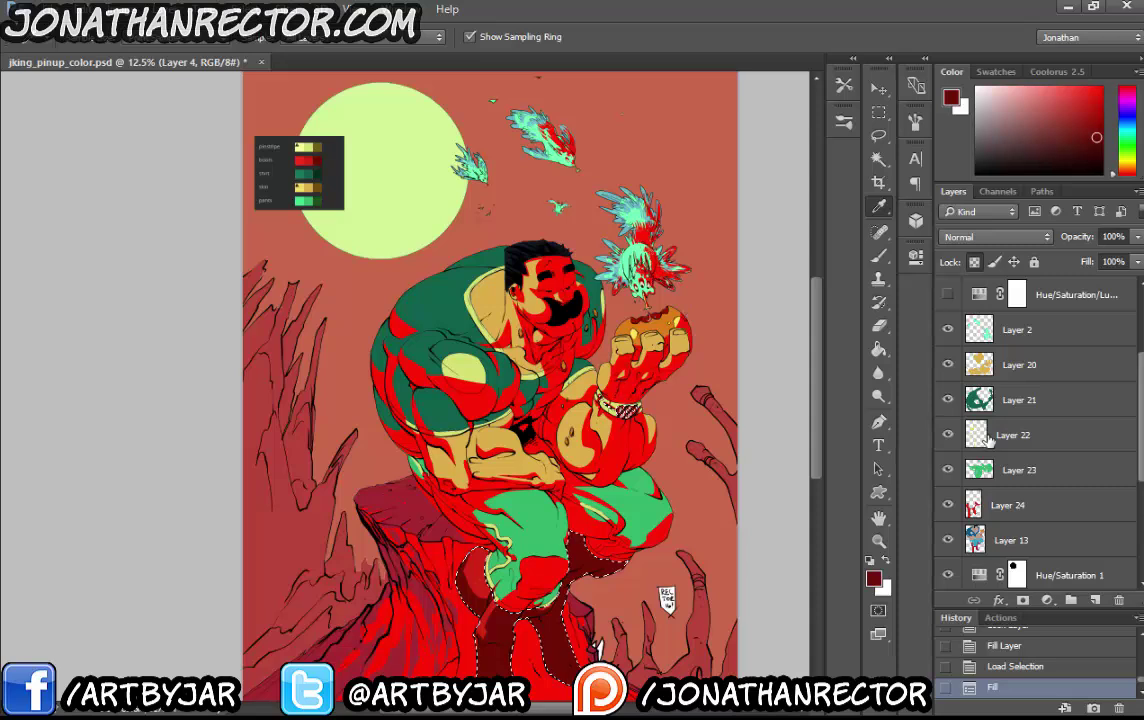
Load Layer 23's outline and fill the pants shadows on Layer 4 with the dark green pants swatch
{"action": "scroll", "coordinate": [1000, 340], "scroll_direction": "up", "scroll_amount": 2}
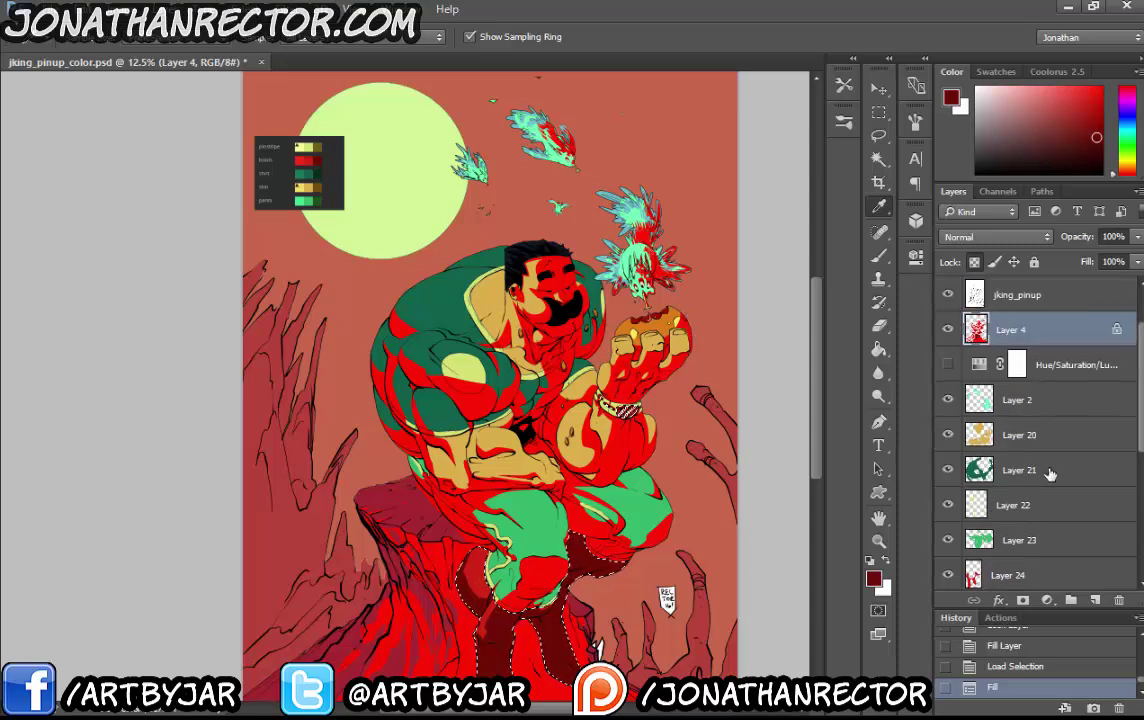
{"action": "scroll", "coordinate": [1045, 475], "scroll_direction": "down", "scroll_amount": 2}
{"action": "left_click", "coordinate": [980, 471], "text": "ctrl"}
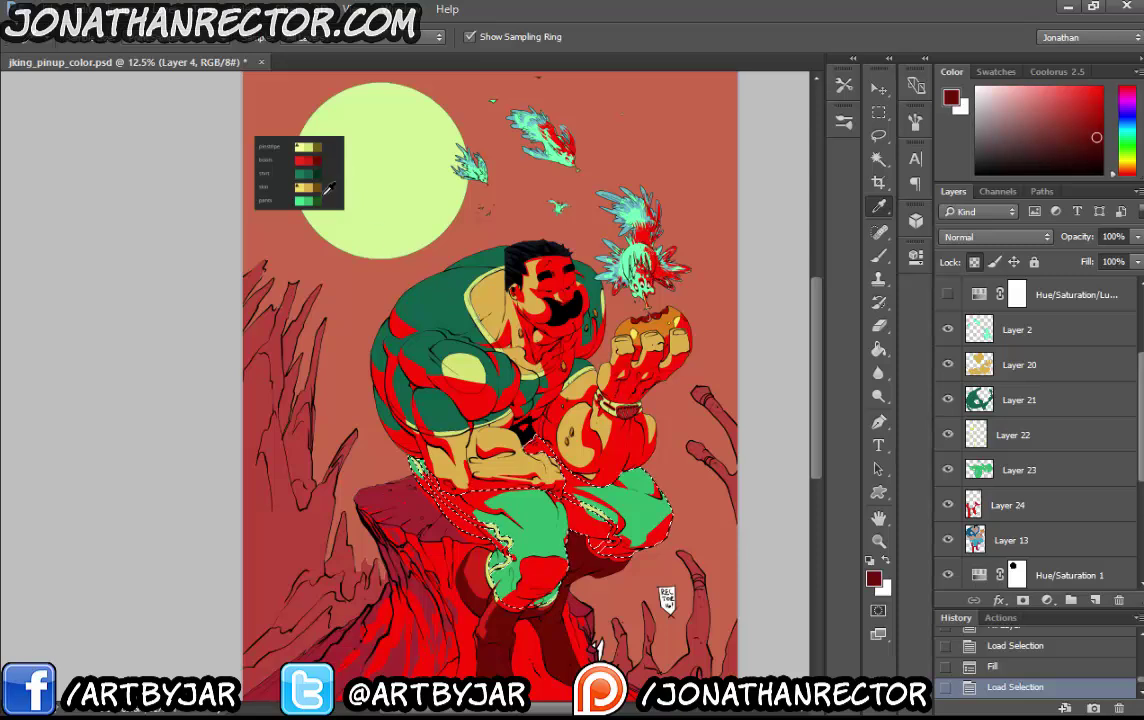
{"action": "left_click", "coordinate": [298, 173]}
{"action": "key", "text": "alt+BackSpace"}
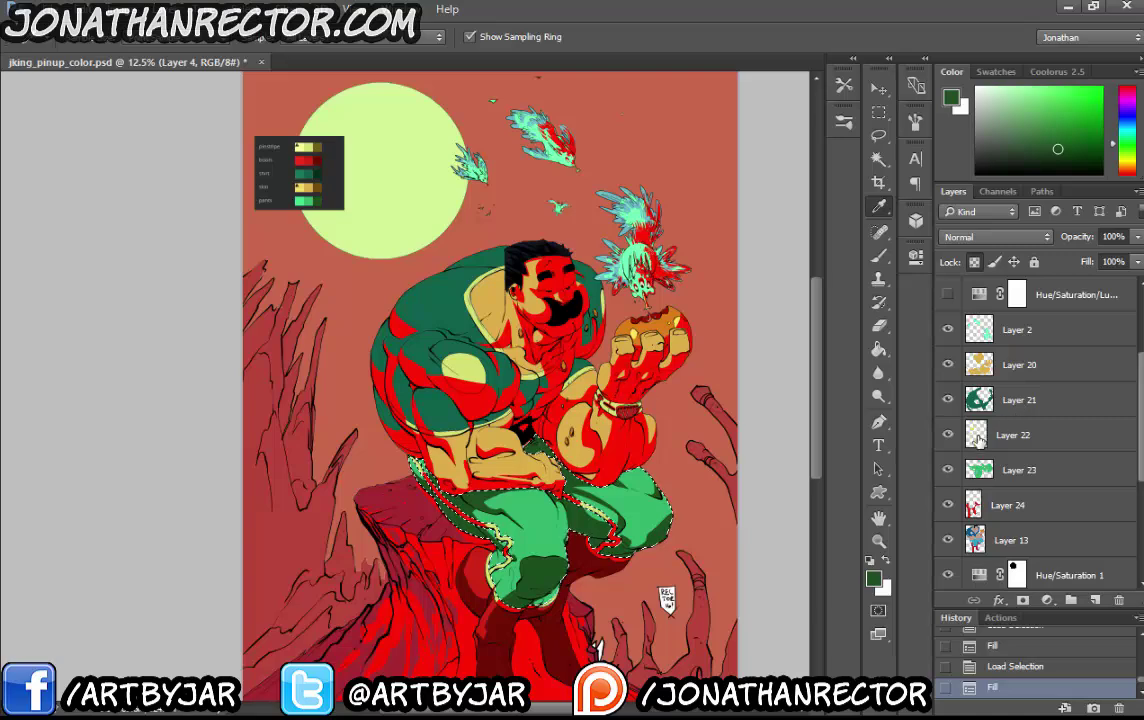
Load Layer 22's outline and fill the pinstripe shadows on Layer 4 with the dark olive pinstripe swatch
{"action": "left_click", "coordinate": [979, 399], "text": "ctrl"}
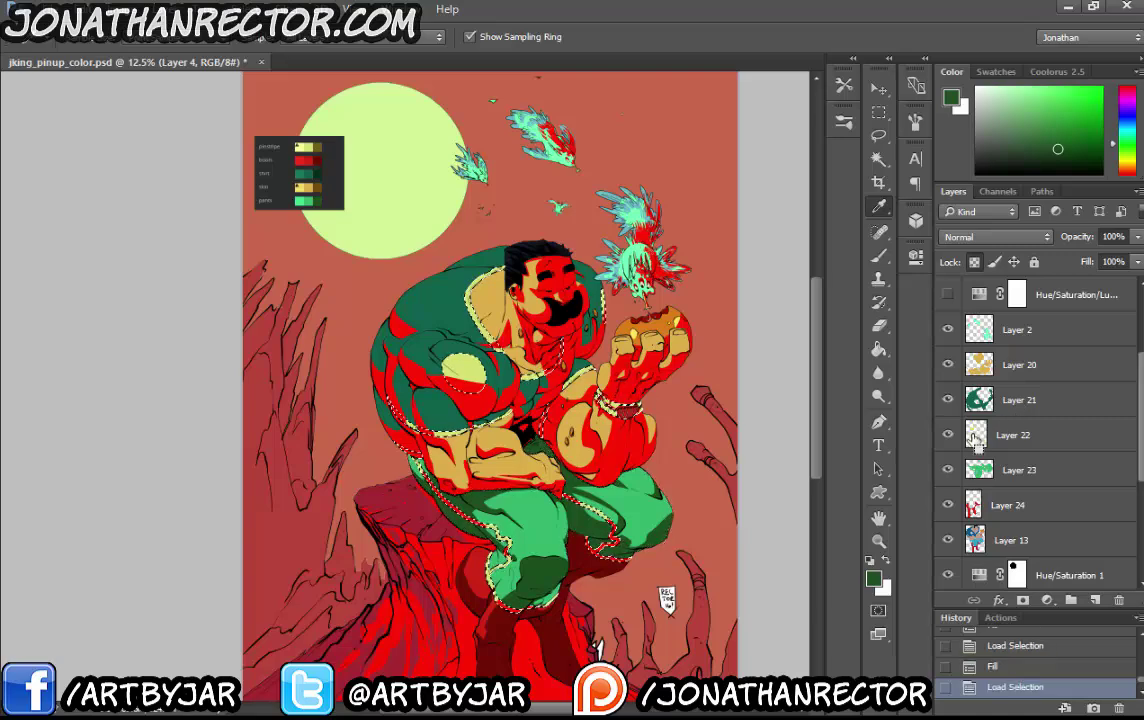
{"action": "left_click", "coordinate": [319, 147]}
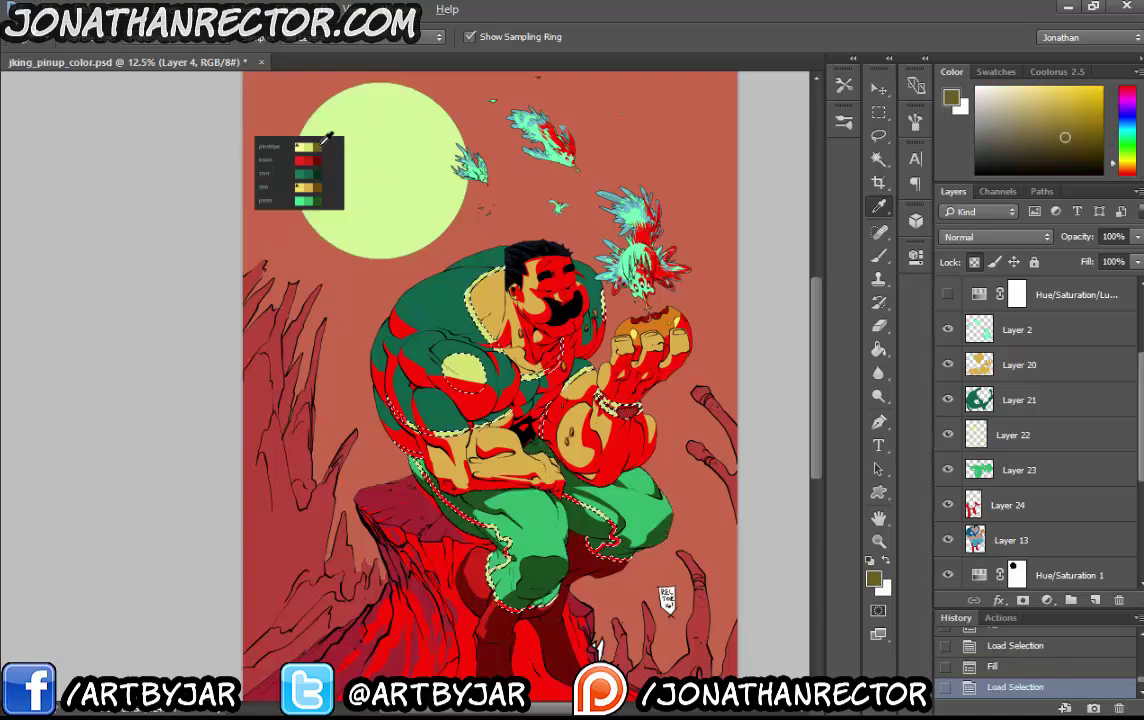
{"action": "key", "text": "alt+BackSpace"}
Load Layer 21's outline and fill the shirt shadows on Layer 4 with the darkest green shirt swatch
{"action": "left_click", "coordinate": [976, 434], "text": "ctrl"}
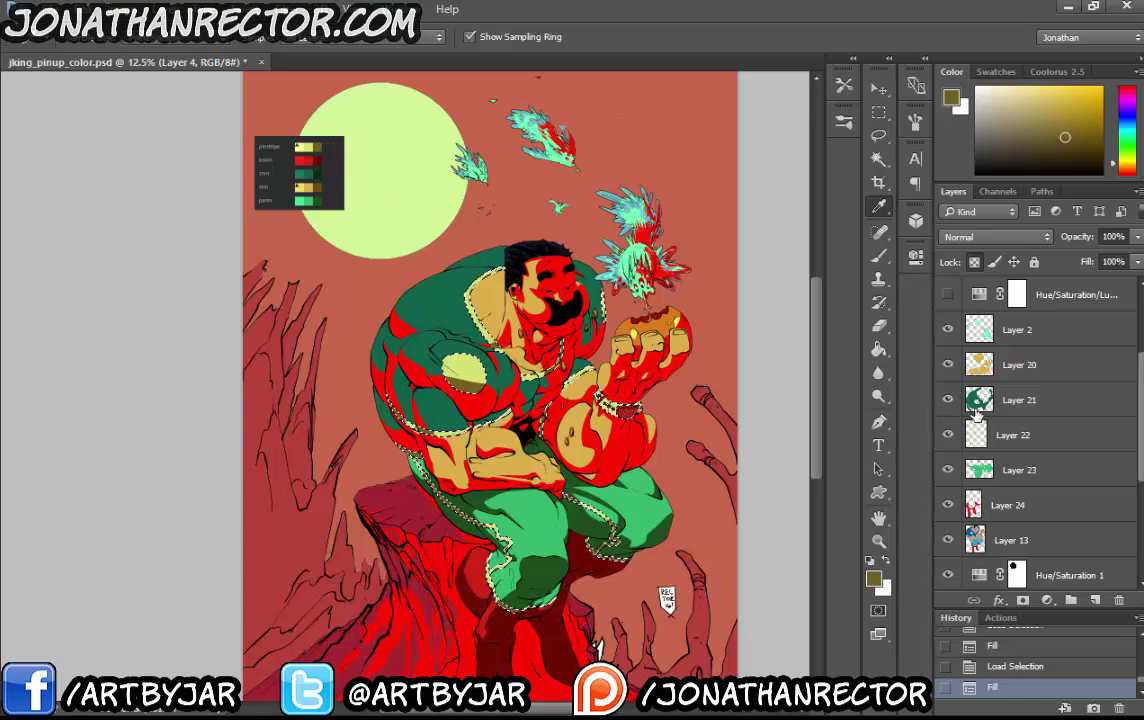
{"action": "left_click", "coordinate": [305, 173]}
{"action": "key", "text": "alt+BackSpace"}
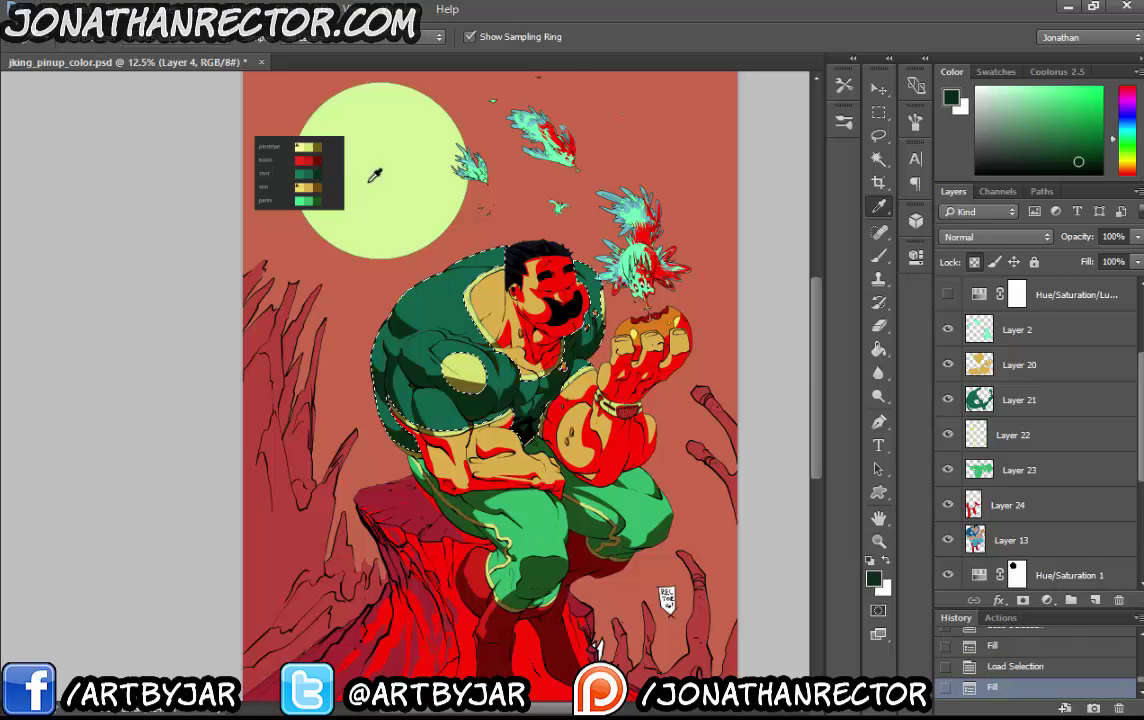
Load Layer 20's outline and fill the skin shadows on Layer 4 with the dark brown skin swatch
{"action": "left_click", "coordinate": [980, 366], "text": "ctrl"}
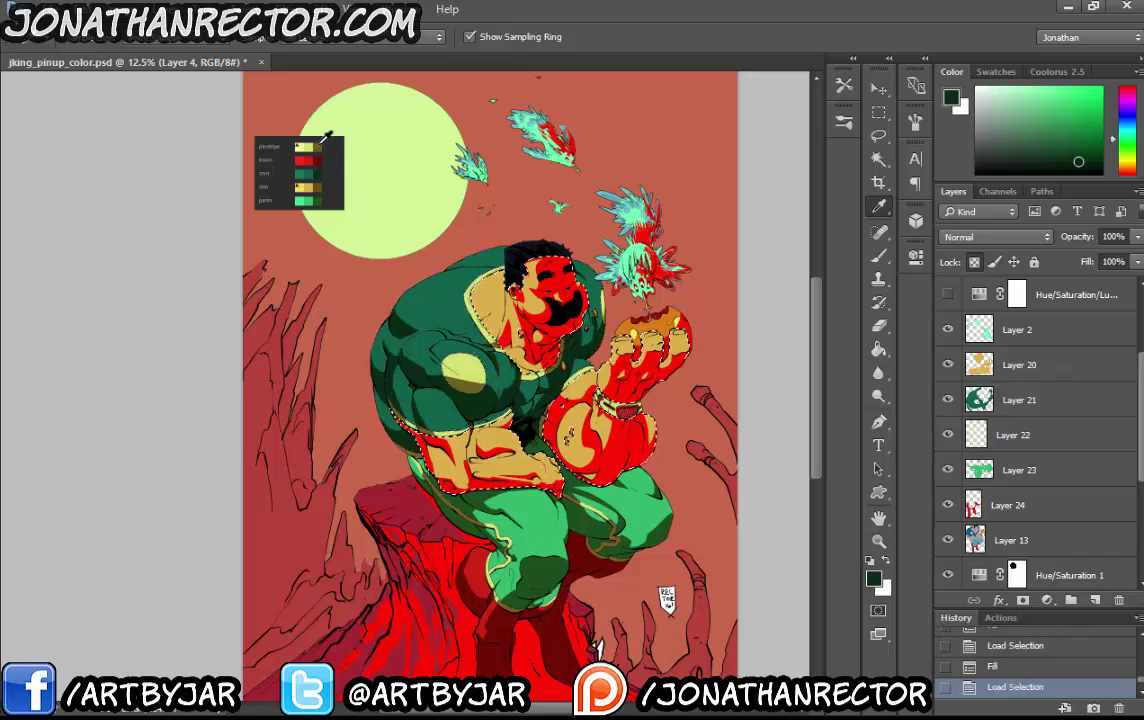
{"action": "left_click", "coordinate": [322, 184]}
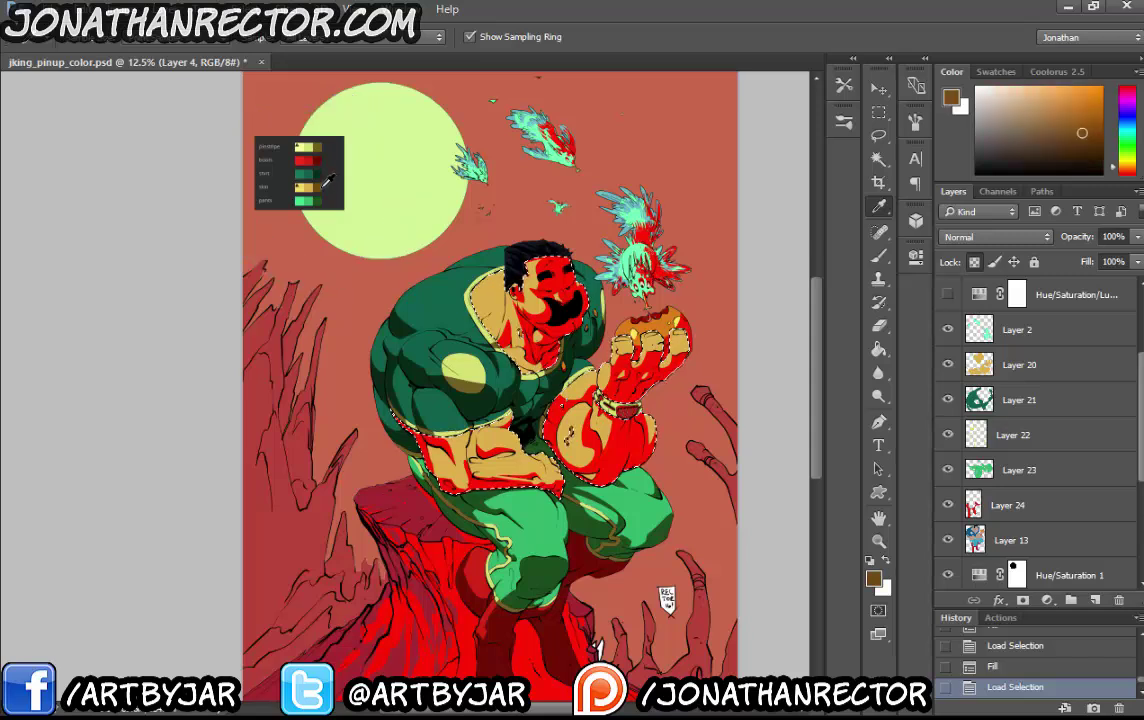
{"action": "key", "text": "alt+BackSpace"}
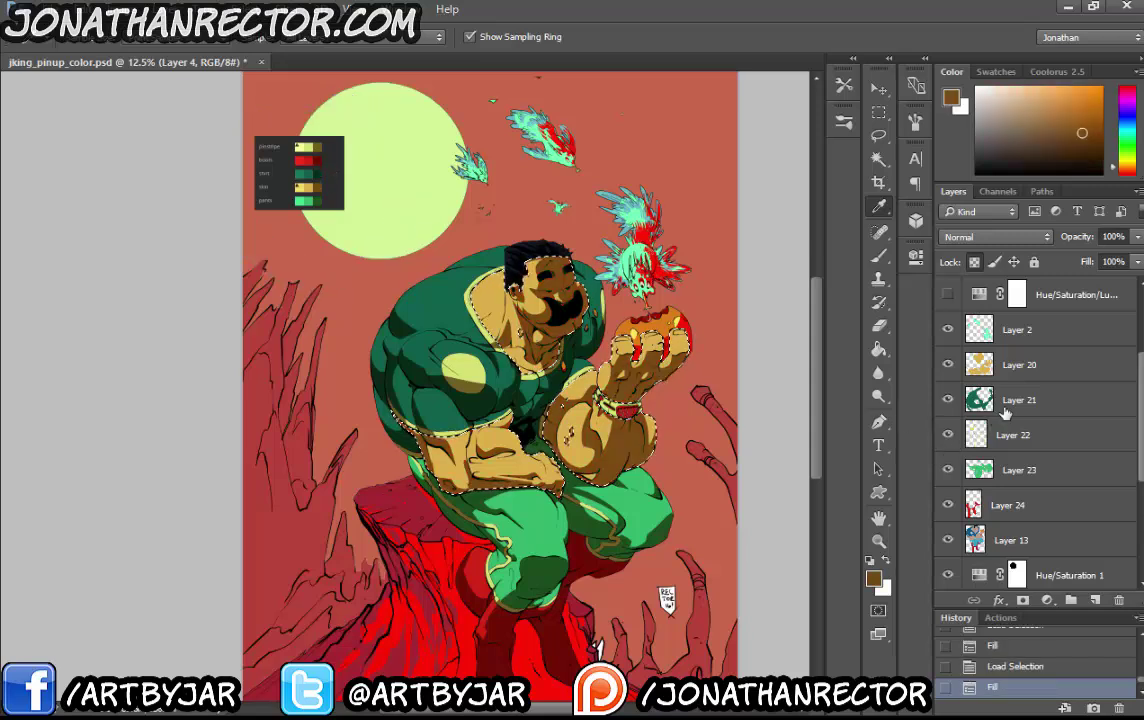
{"action": "scroll", "coordinate": [1005, 410], "scroll_direction": "up", "scroll_amount": 1}
{"action": "left_click", "coordinate": [979, 366], "text": "ctrl"}
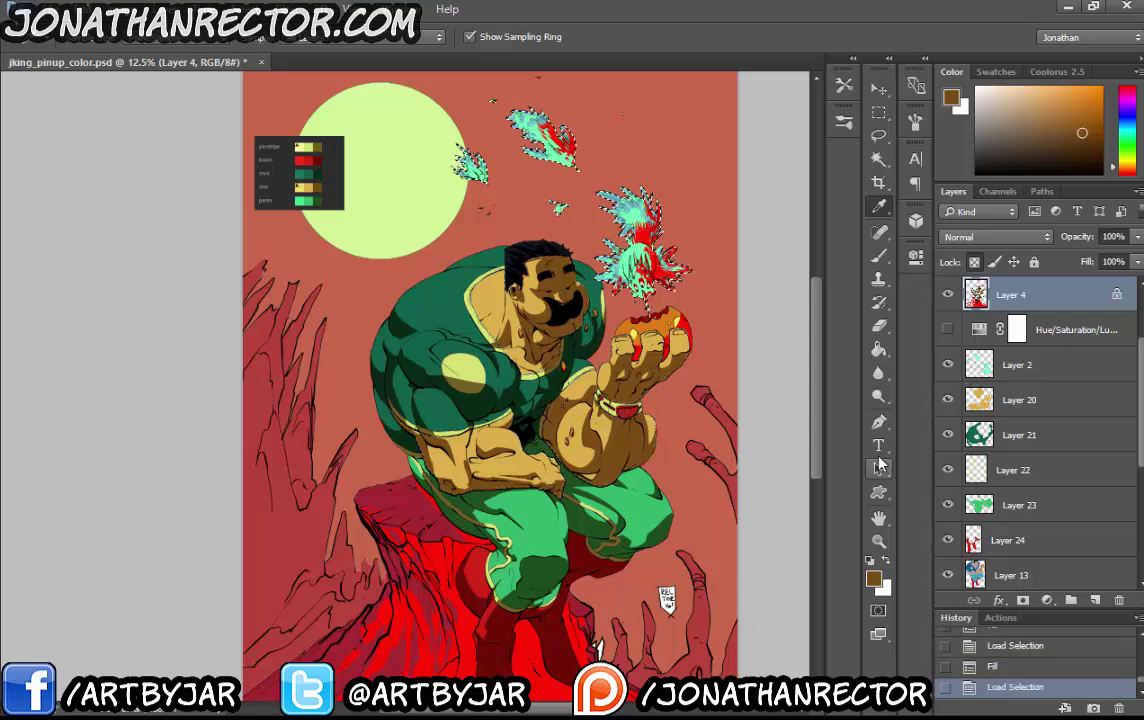
{"action": "key", "text": "ctrl+d"}
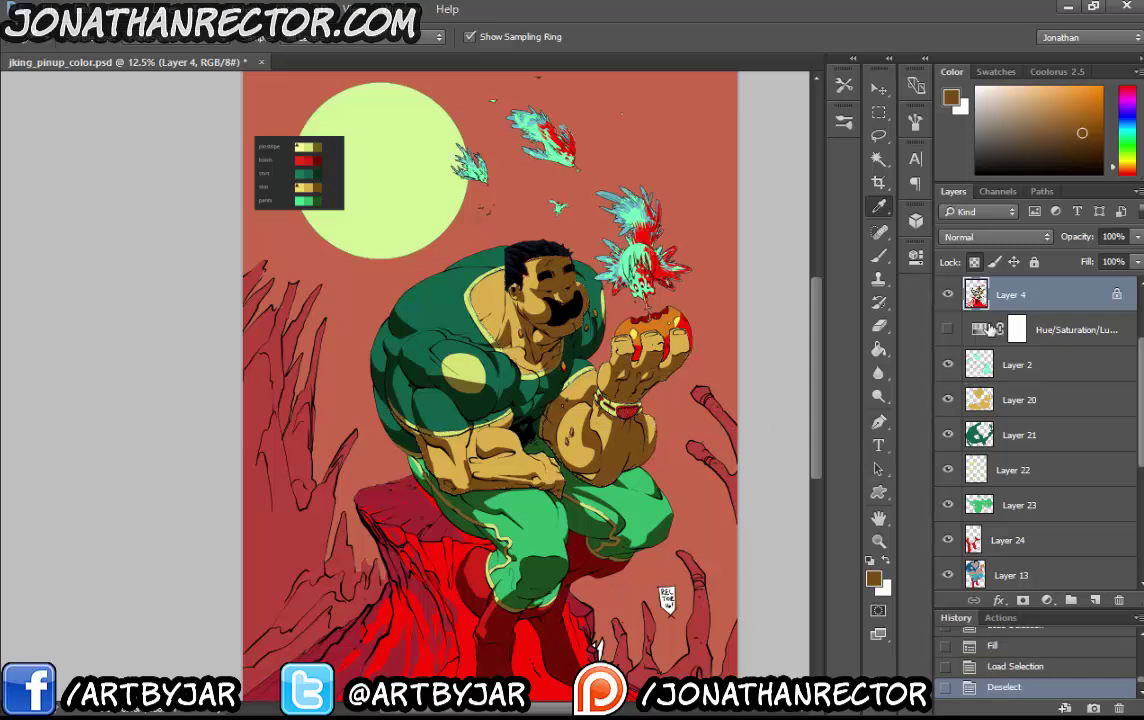
Hide the Hue/Saturation 1 adjustment layer above Layer 16 to bring back the original yellow background
{"action": "left_click_drag", "start_coordinate": [482, 375], "coordinate": [488, 350]}
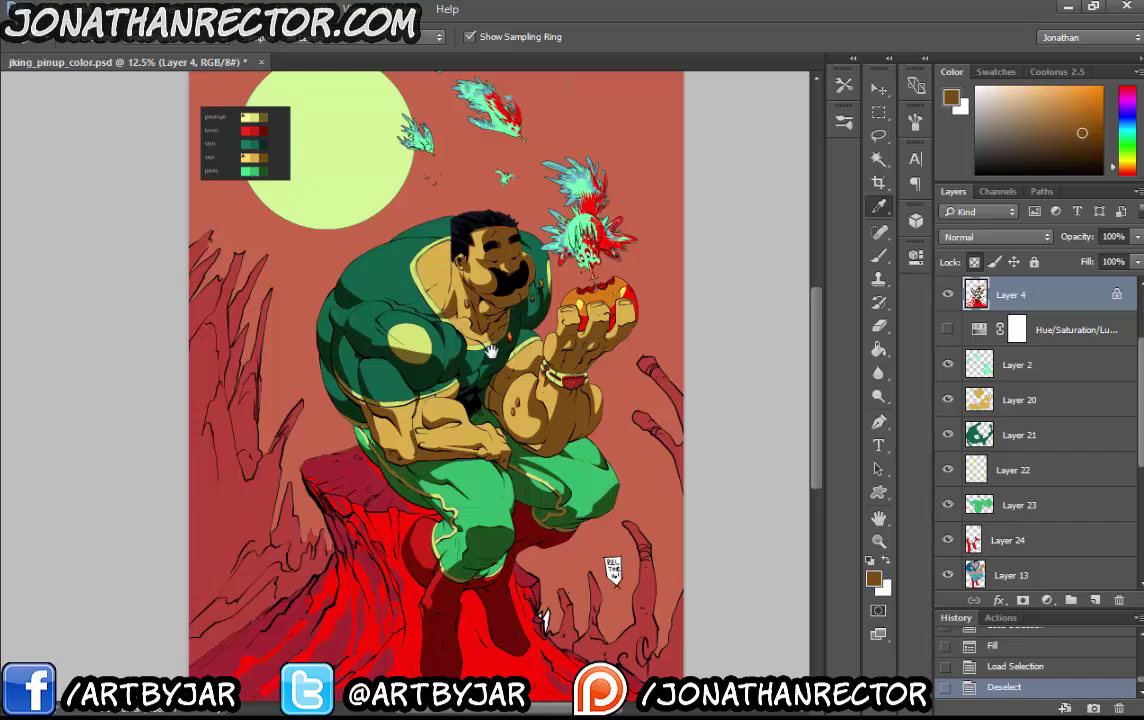
{"action": "key", "text": "ctrl+plus"}
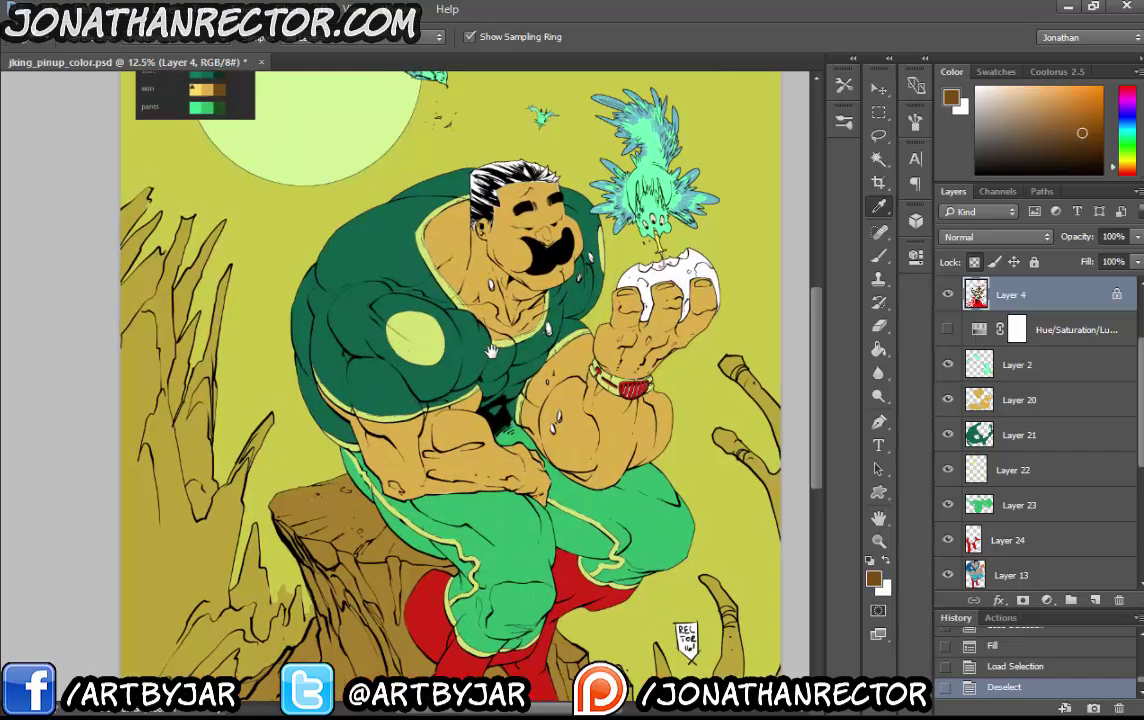
{"action": "key", "text": "Tab"}
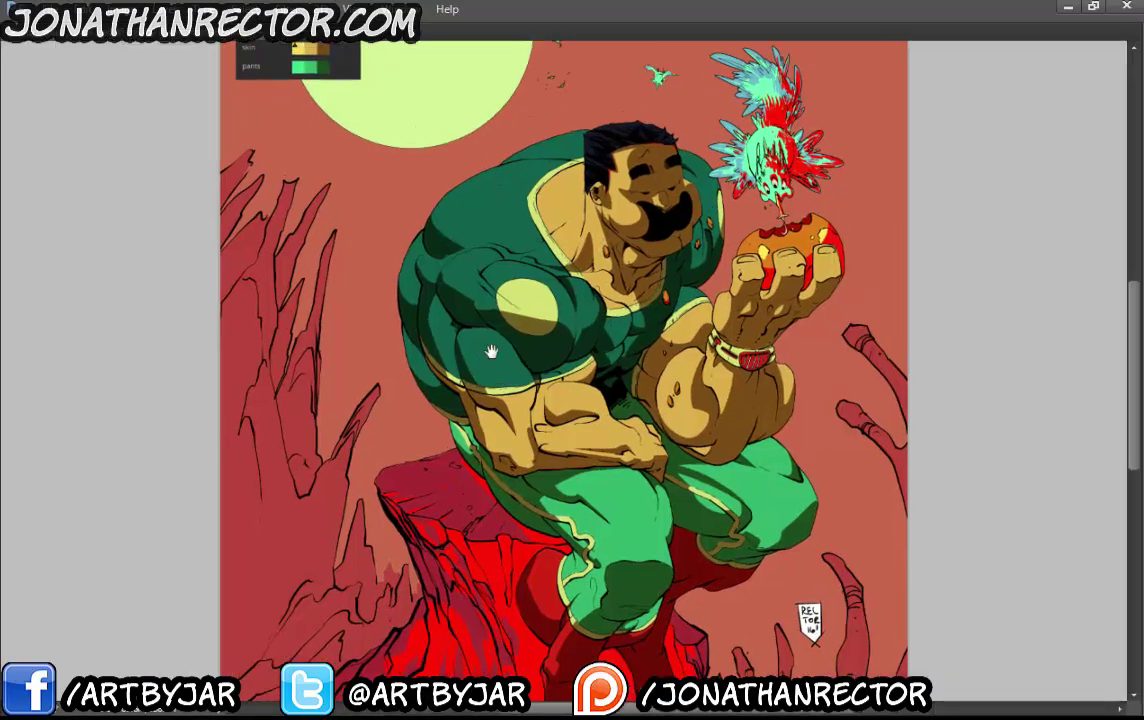
{"action": "key", "text": "ctrl+plus"}
{"action": "left_click_drag", "start_coordinate": [575, 258], "coordinate": [634, 470]}
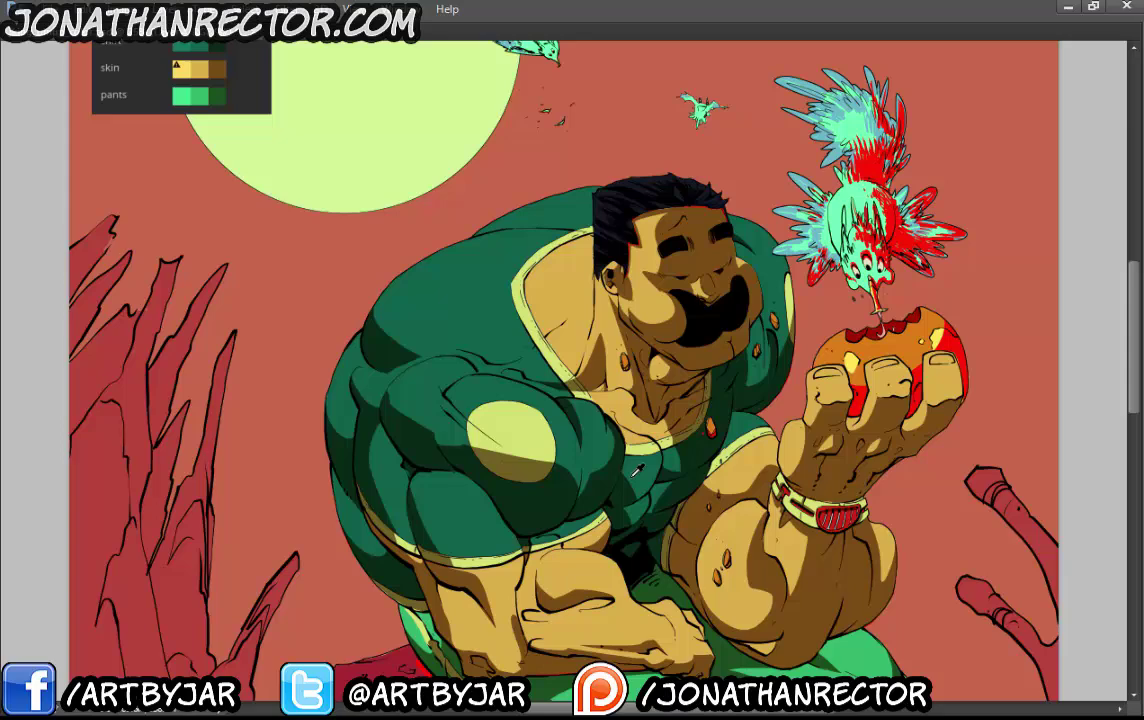
{"action": "key", "text": "Tab"}
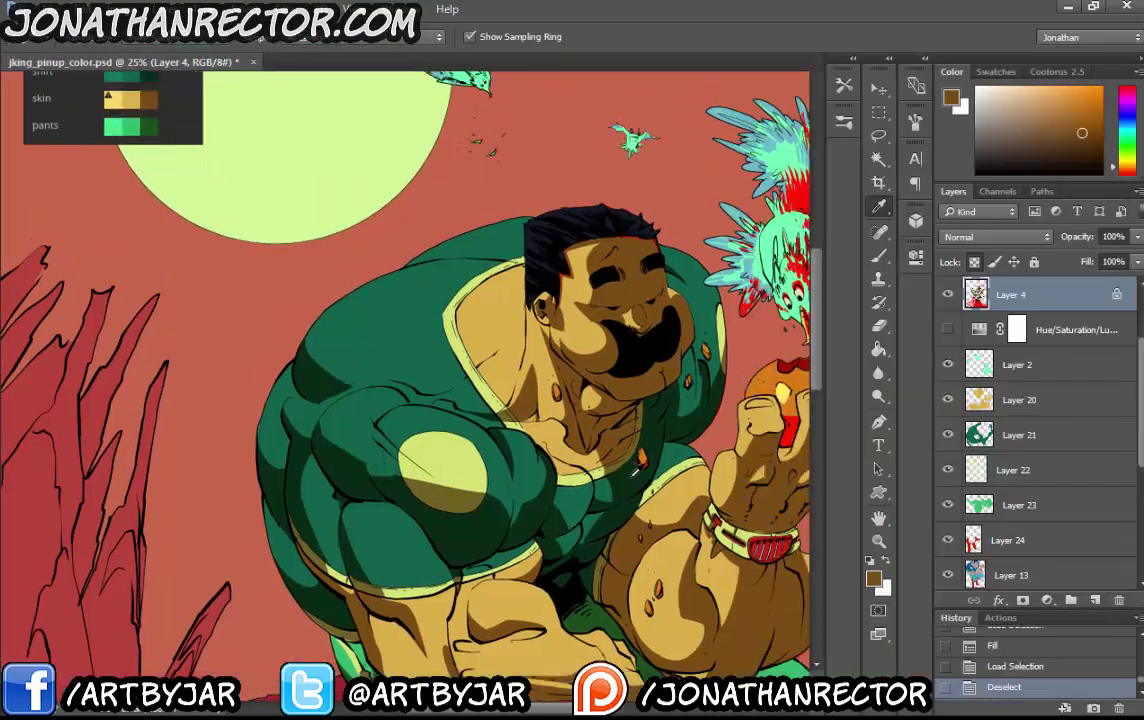
{"action": "scroll", "coordinate": [1140, 403], "scroll_direction": "down", "scroll_amount": 5}
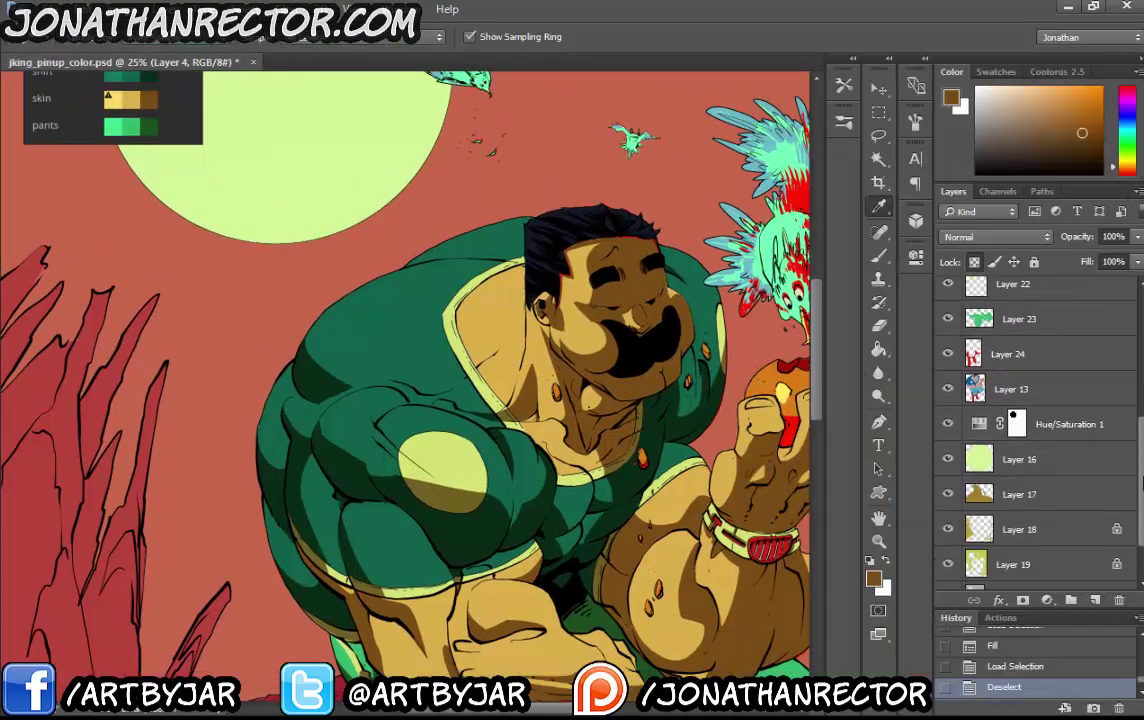
{"action": "left_click", "coordinate": [948, 431]}
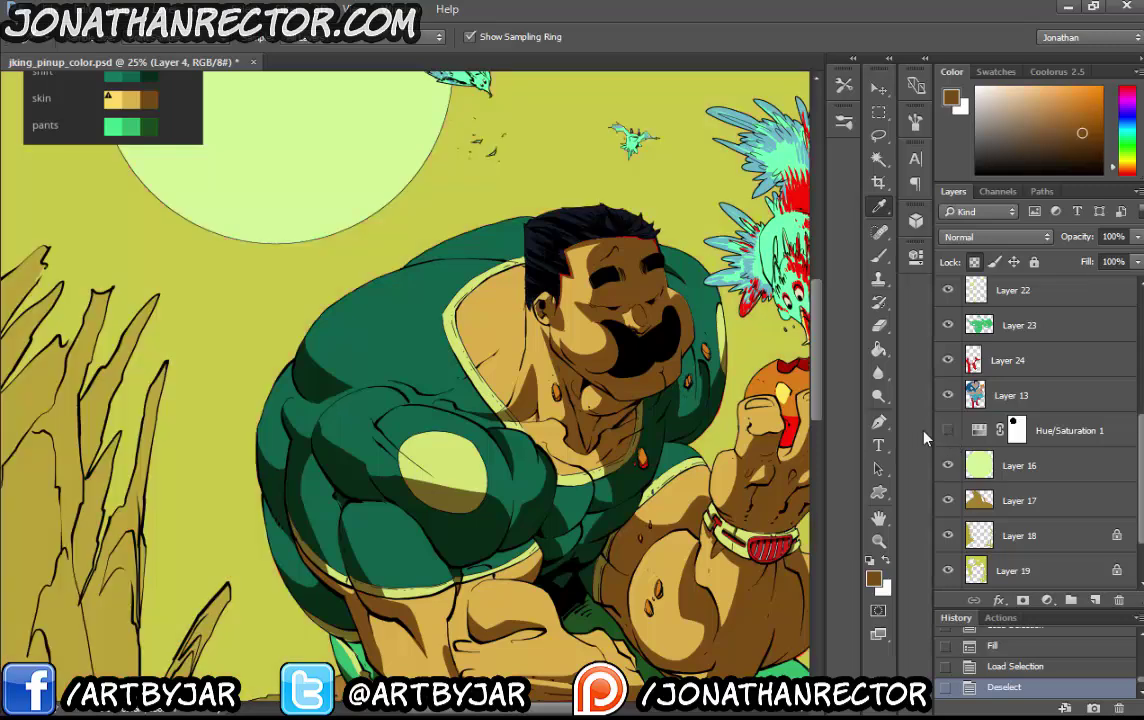
Examine the figure's recoloured shadows against the yellow background across the whole artwork
{"action": "key", "text": "Tab"}
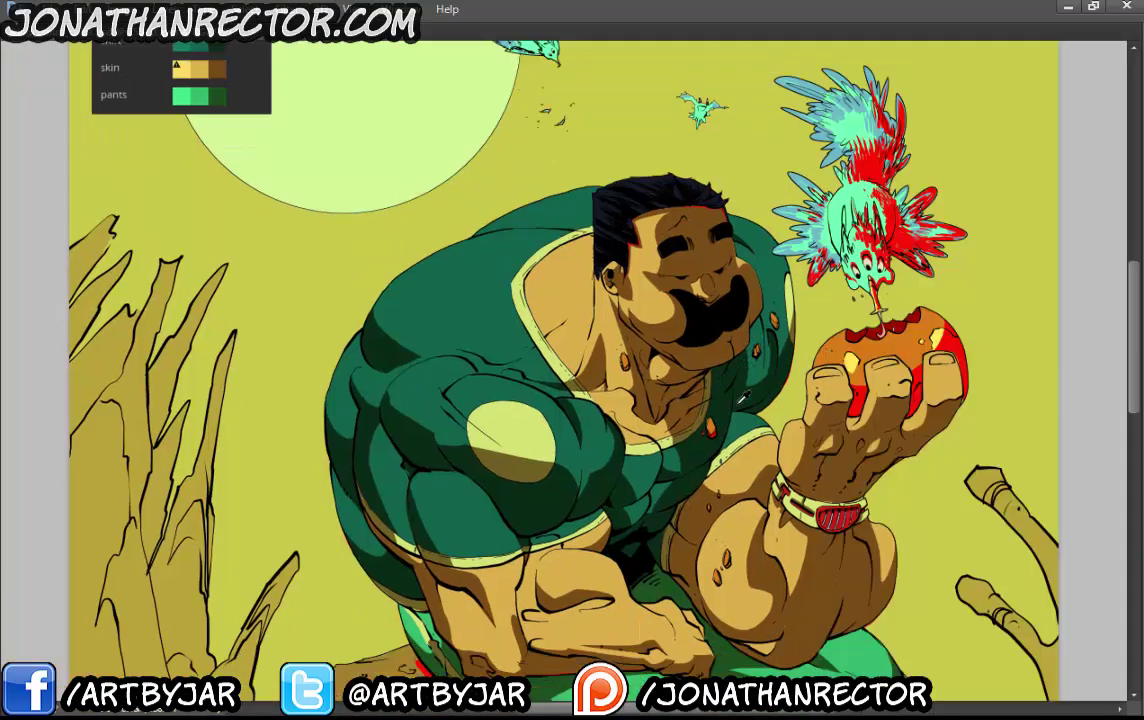
{"action": "key", "text": "ctrl+minus"}
{"action": "key", "text": "ctrl+minus"}
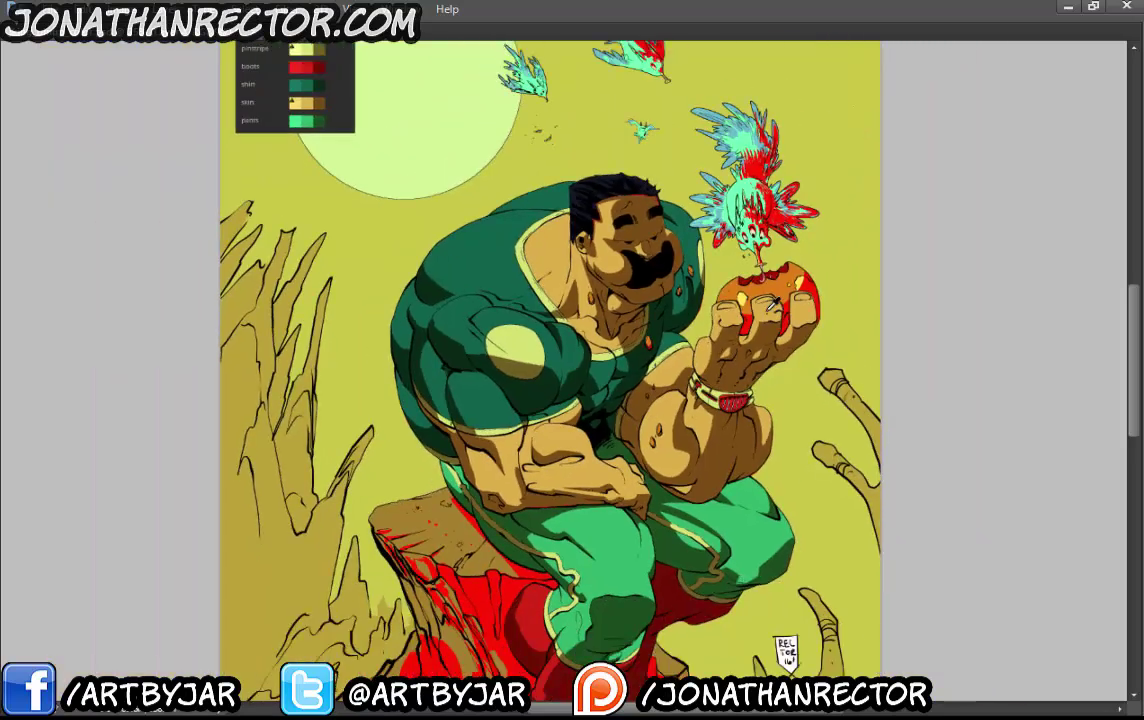
{"action": "left_click_drag", "start_coordinate": [498, 429], "coordinate": [563, 537]}
{"action": "left_click_drag", "start_coordinate": [545, 456], "coordinate": [542, 358]}
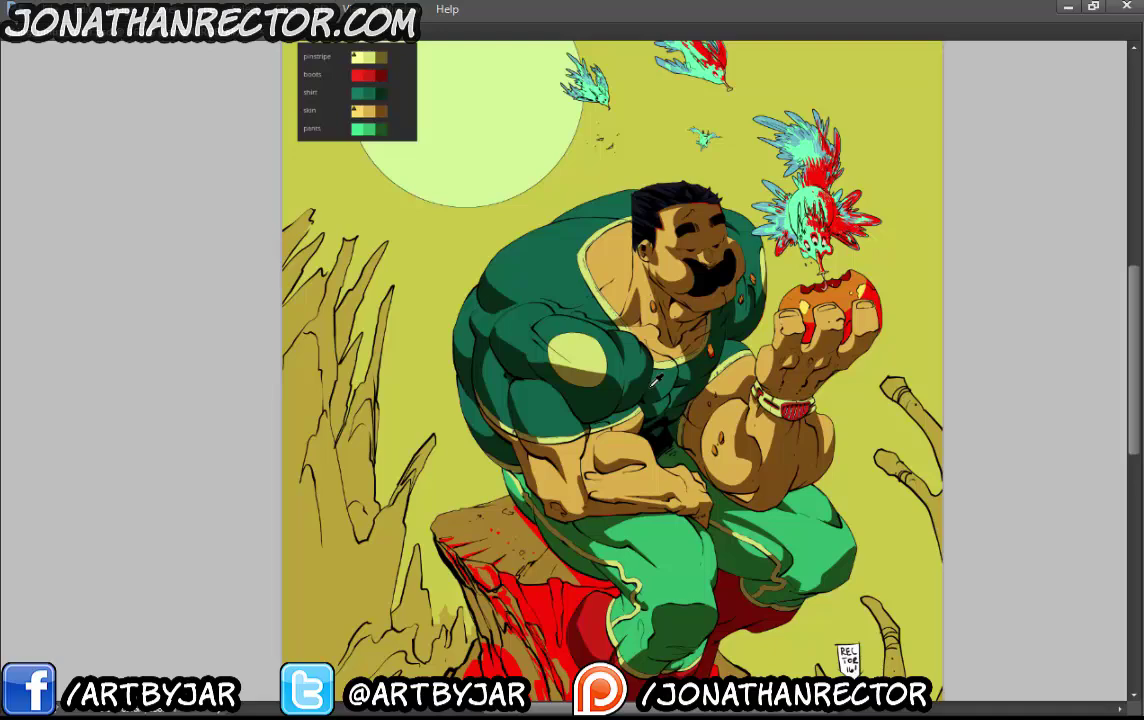
{"action": "key", "text": "ctrl+minus"}
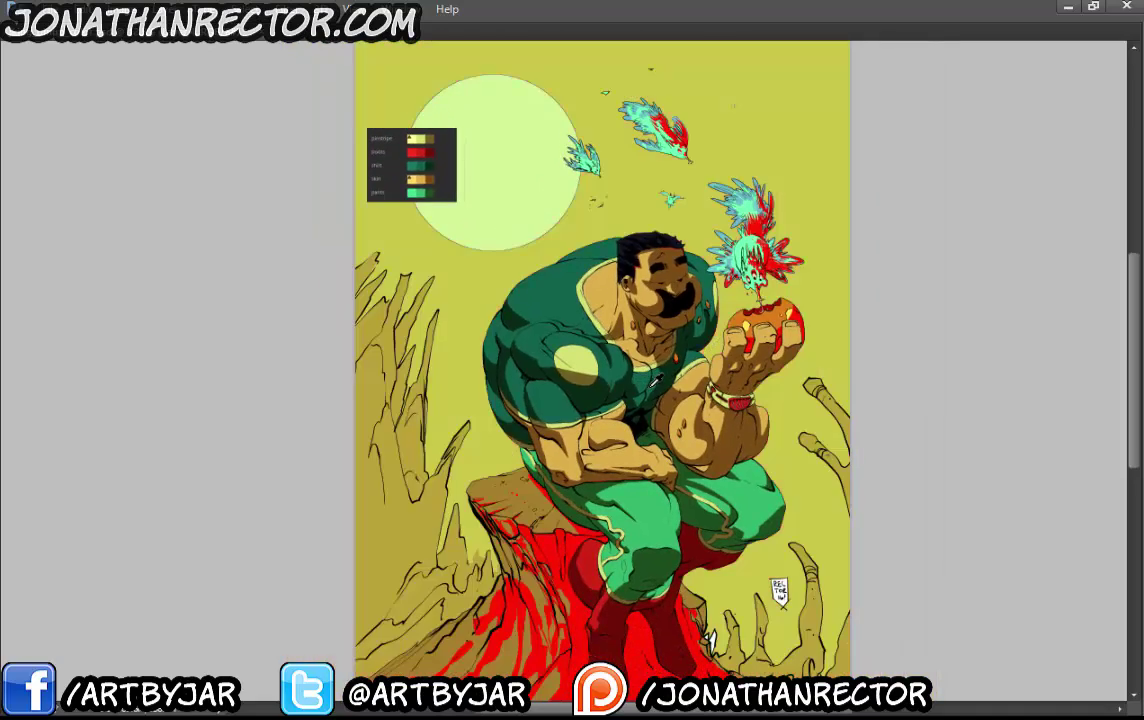
Lower the opacity of the shadow layer, Layer 4, to 78%
{"action": "key", "text": "Tab"}
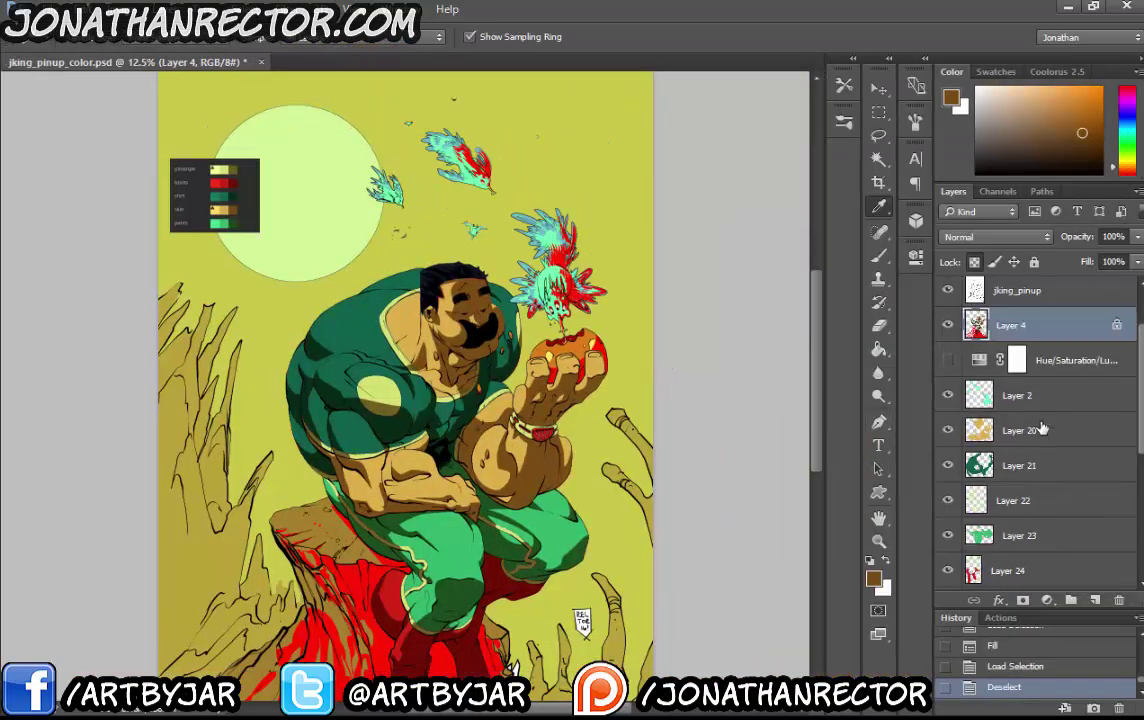
{"action": "left_click_drag", "start_coordinate": [1136, 237], "coordinate": [1109, 262]}
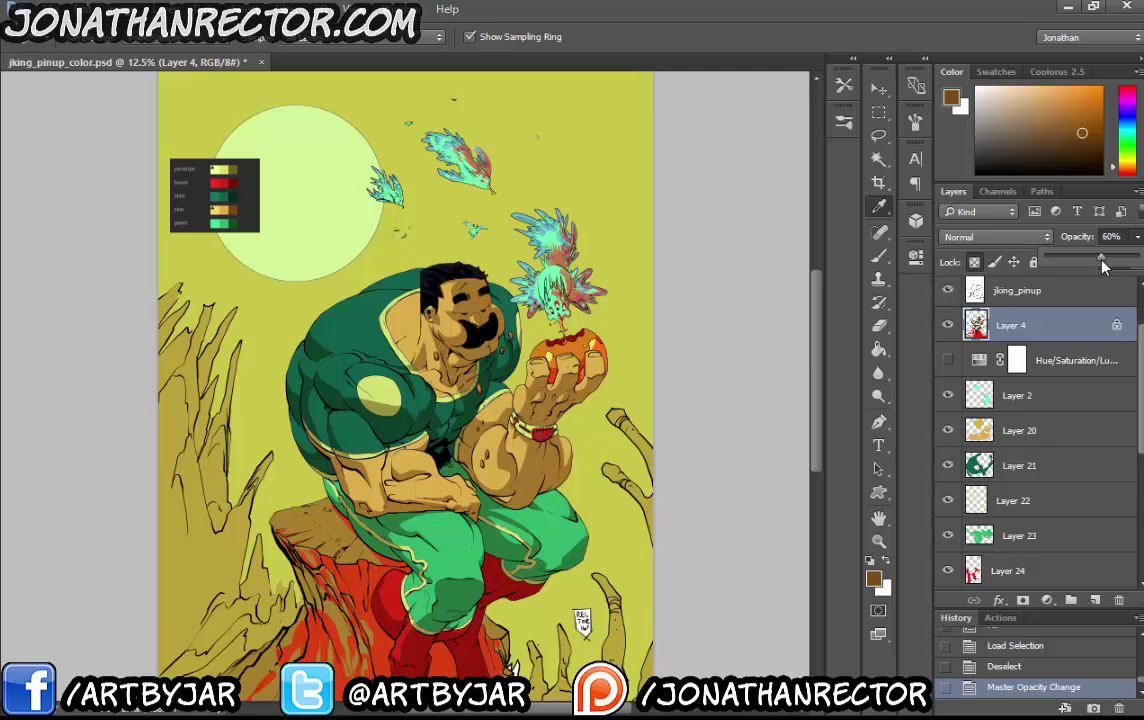
{"action": "mouse_move", "coordinate": [1102, 264]}
{"action": "left_mouse_down"}
{"action": "mouse_move", "coordinate": [1140, 268]}
{"action": "mouse_move", "coordinate": [1124, 270]}
{"action": "left_mouse_up"}
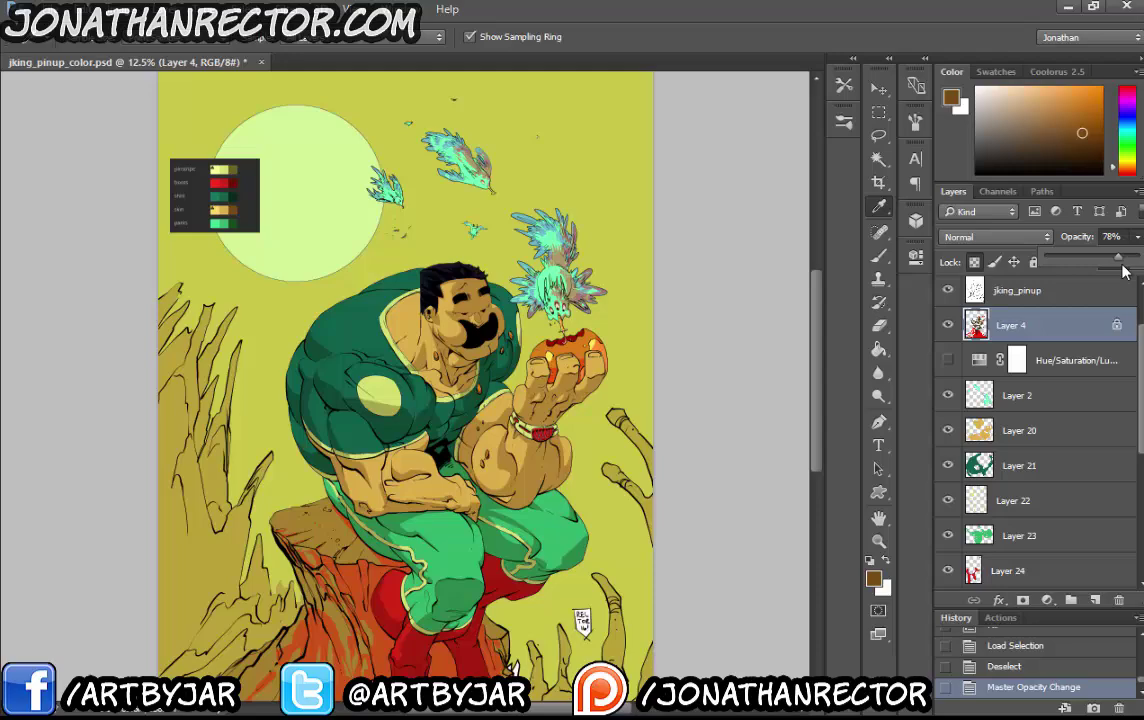
Minimize the artwork's window and switch to Colour Constructor with its material spheres and swatches
{"action": "left_click", "coordinate": [1068, 6]}
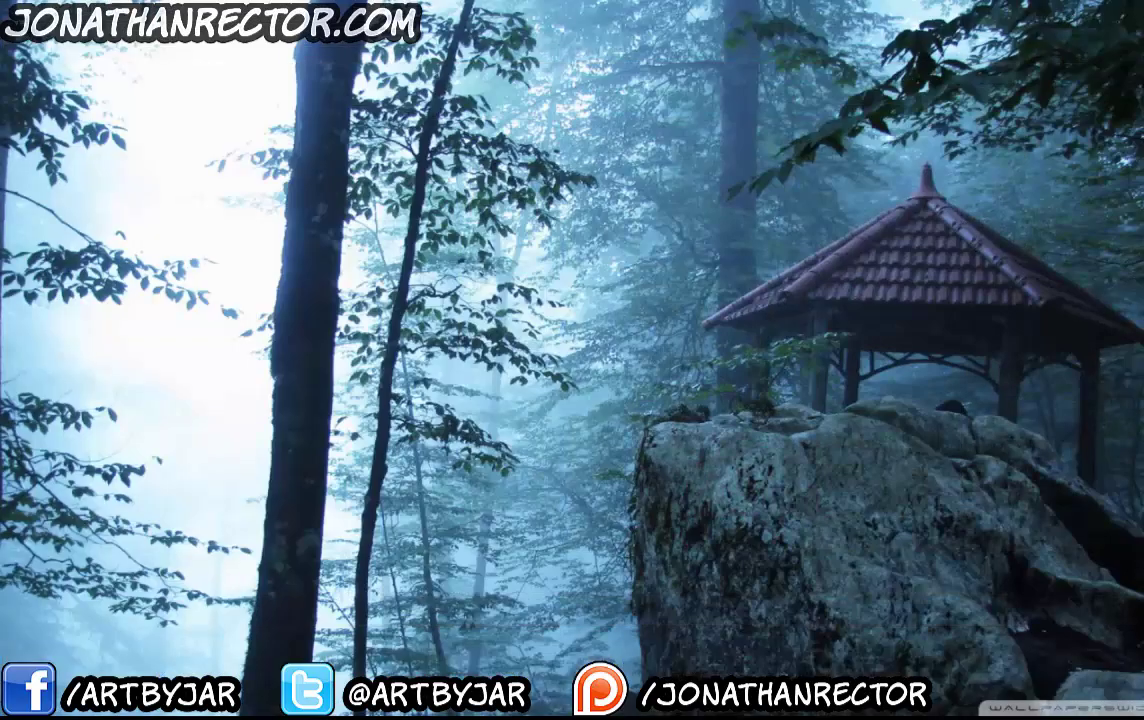
{"action": "key", "text": "alt+Tab"}
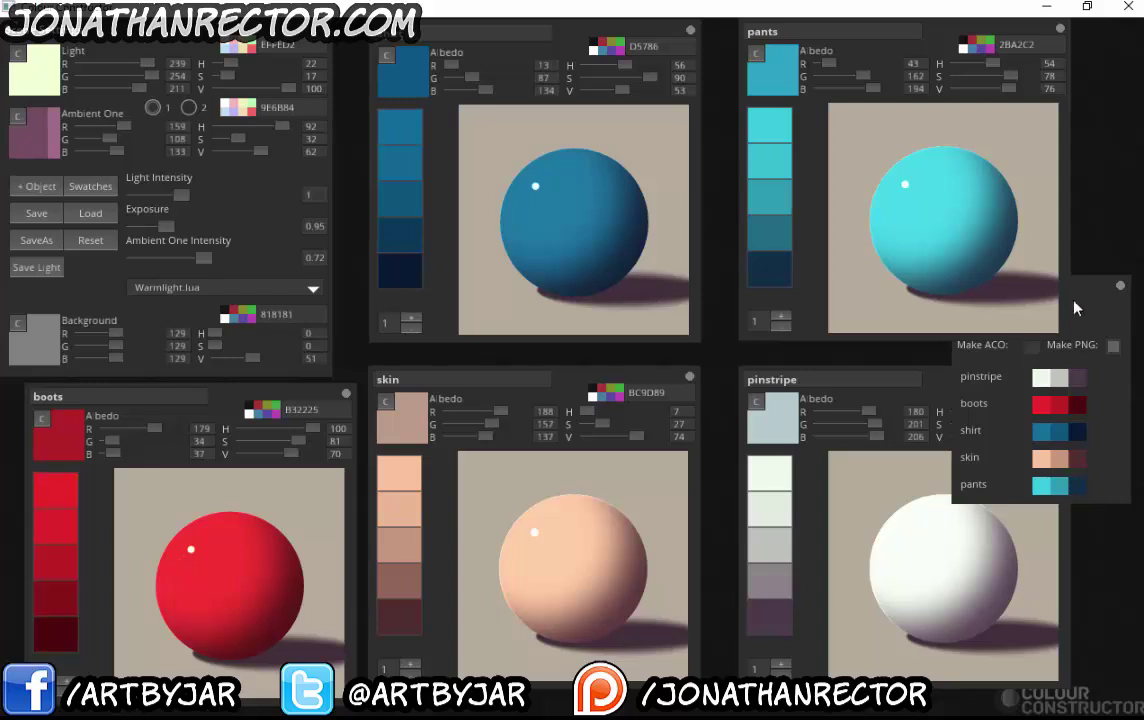
Set the Swatches window to five tones per material and minimize Colour Constructor
{"action": "left_click", "coordinate": [1041, 309]}
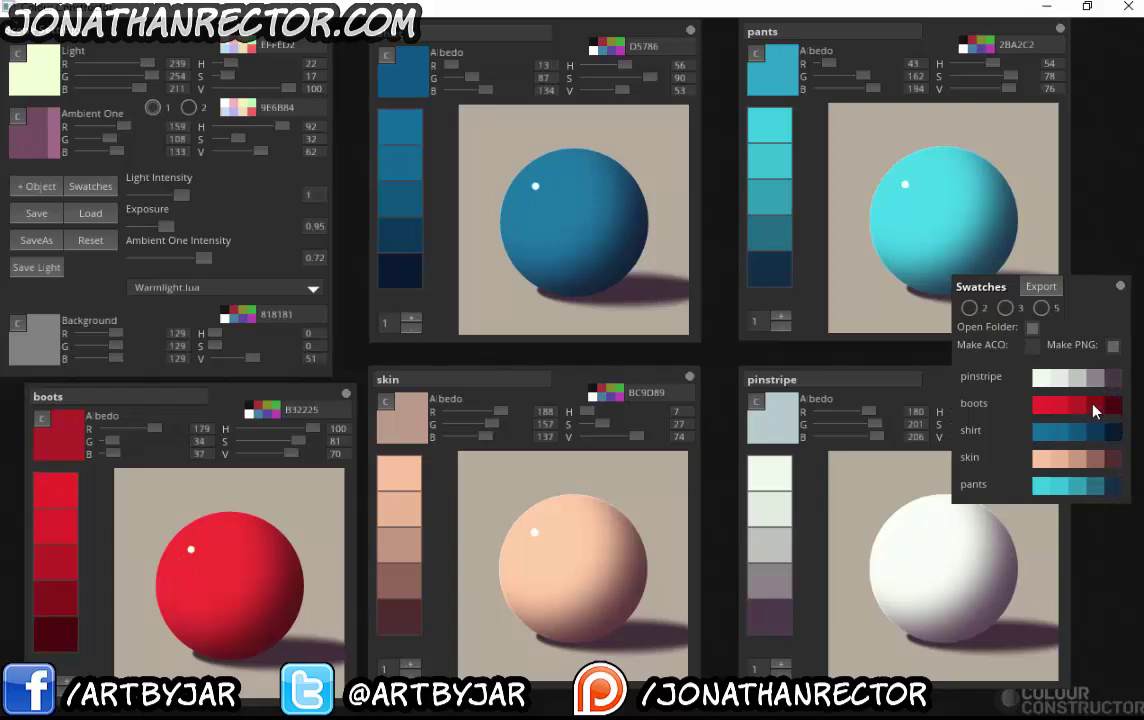
{"action": "left_click", "coordinate": [1046, 6]}
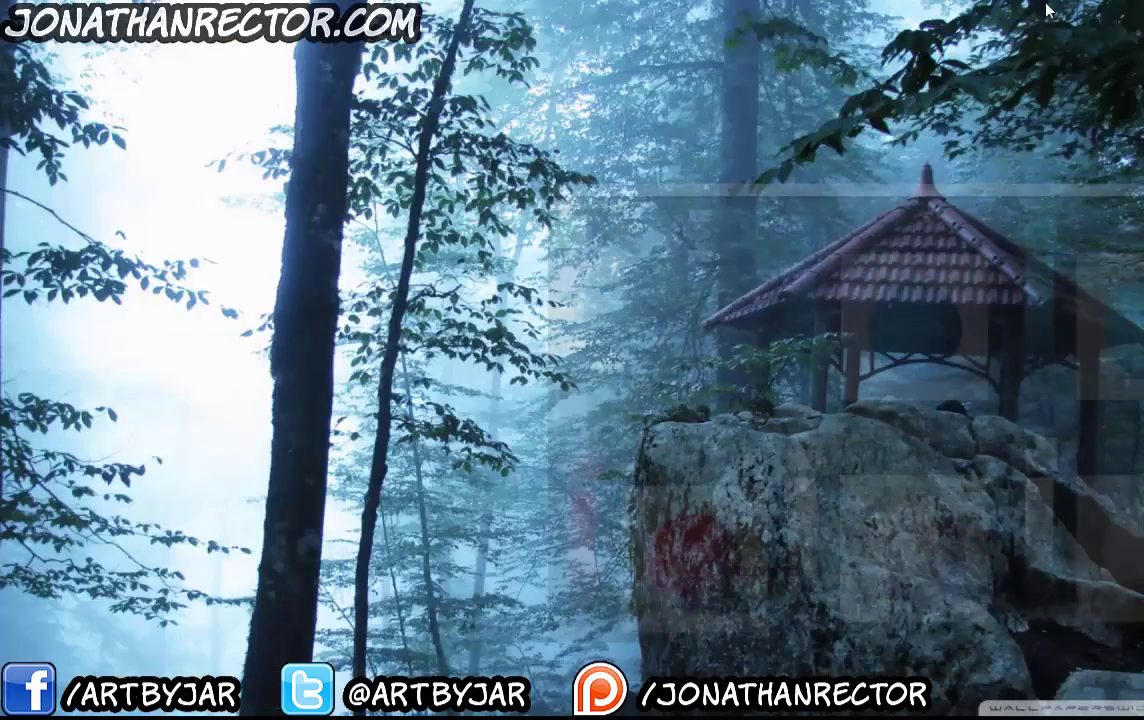
Switch past the Photoshop artwork to the browser and examine the ninja turtle colour test posted on Facebook
{"action": "key", "text": "alt+Tab"}
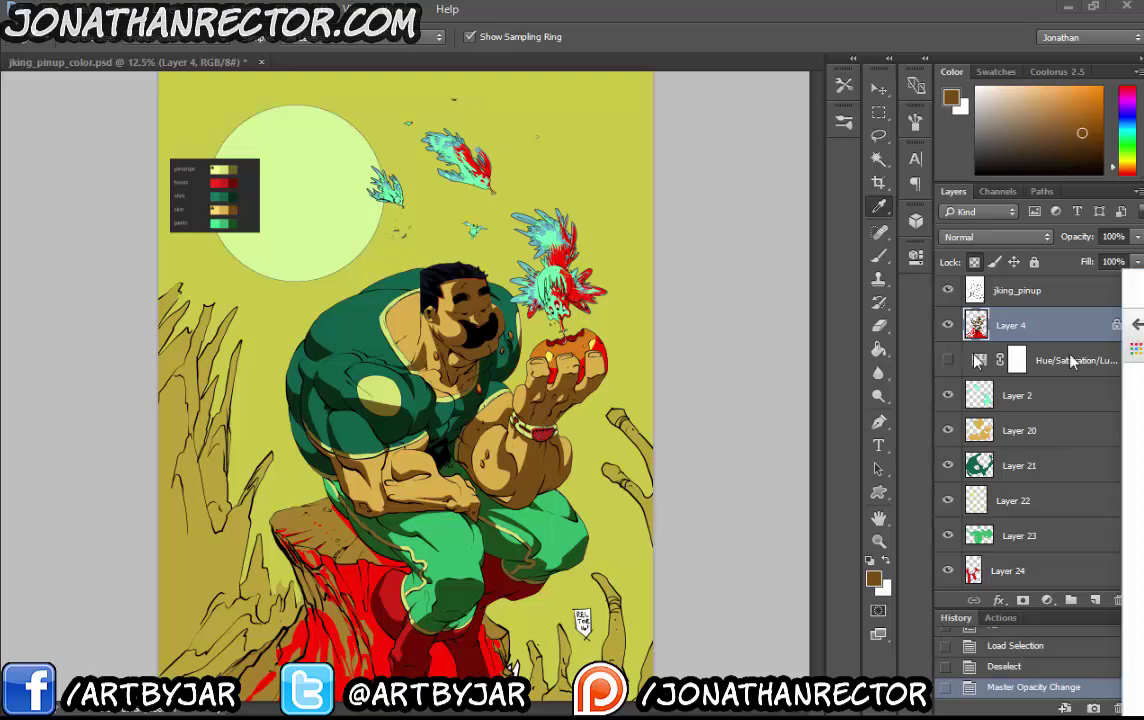
{"action": "key", "text": "alt+Tab"}
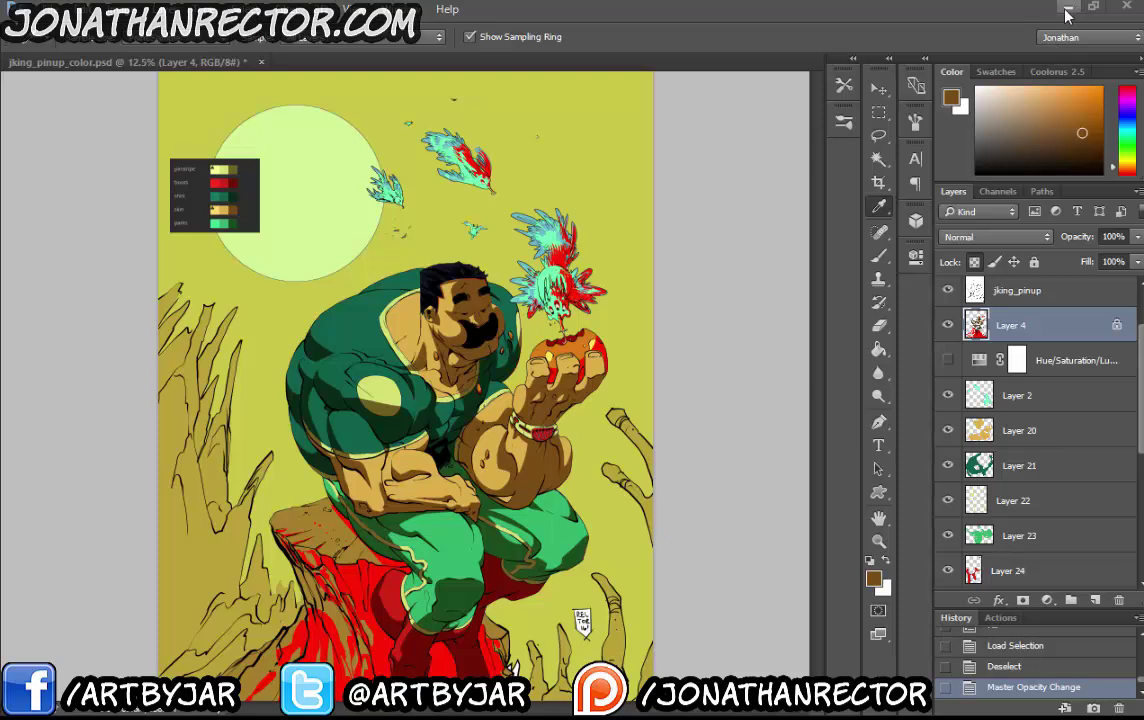
{"action": "key", "text": "alt+Tab"}
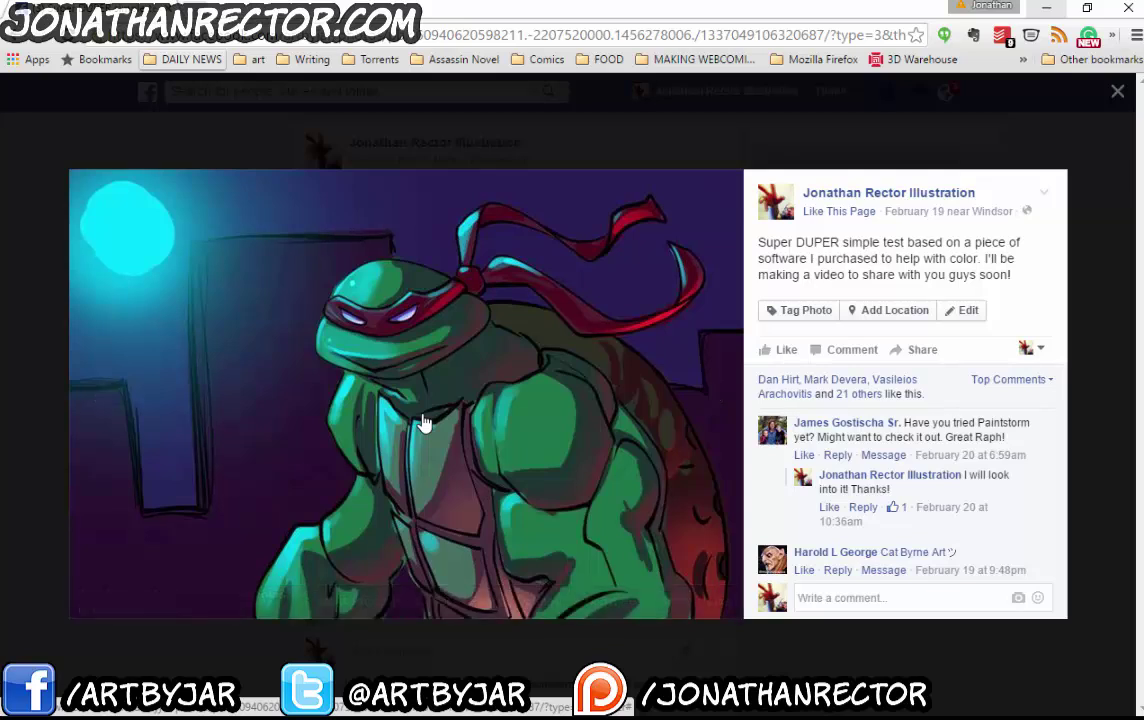
{"action": "mouse_move", "coordinate": [424, 423]}
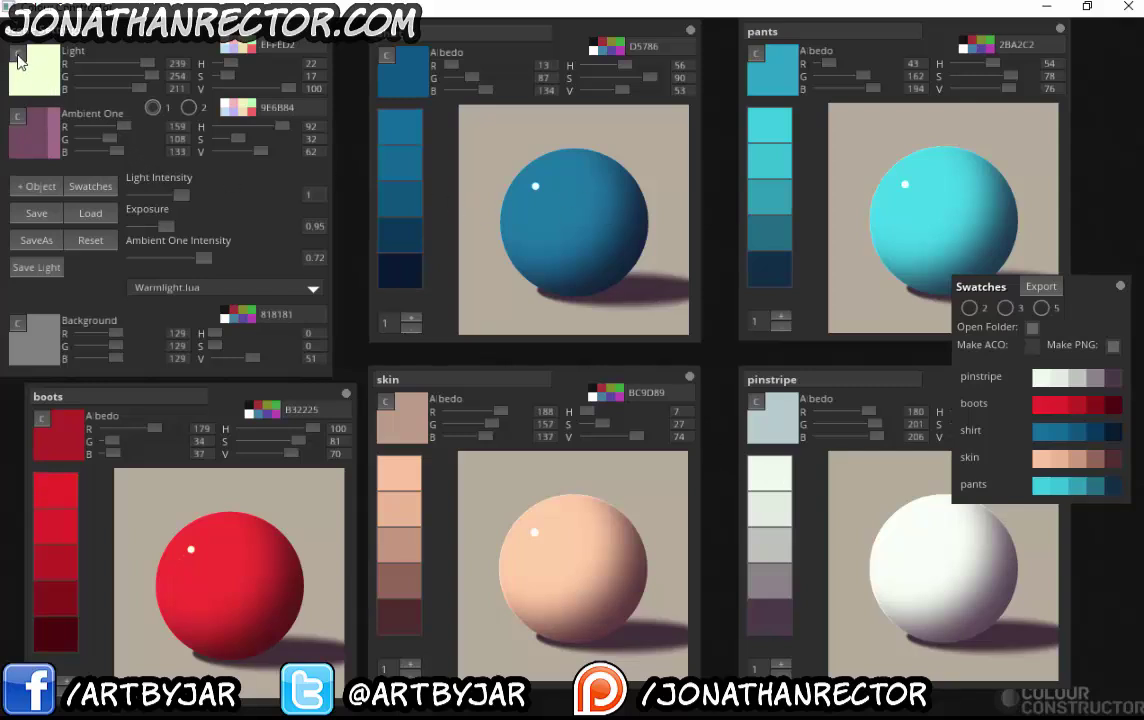
In Colour Constructor, try the DarkStrong, MoonLight, Startup and StrongRim lighting presets in turn on the material spheres
{"action": "left_click", "coordinate": [150, 288]}
{"action": "left_click", "coordinate": [165, 309]}
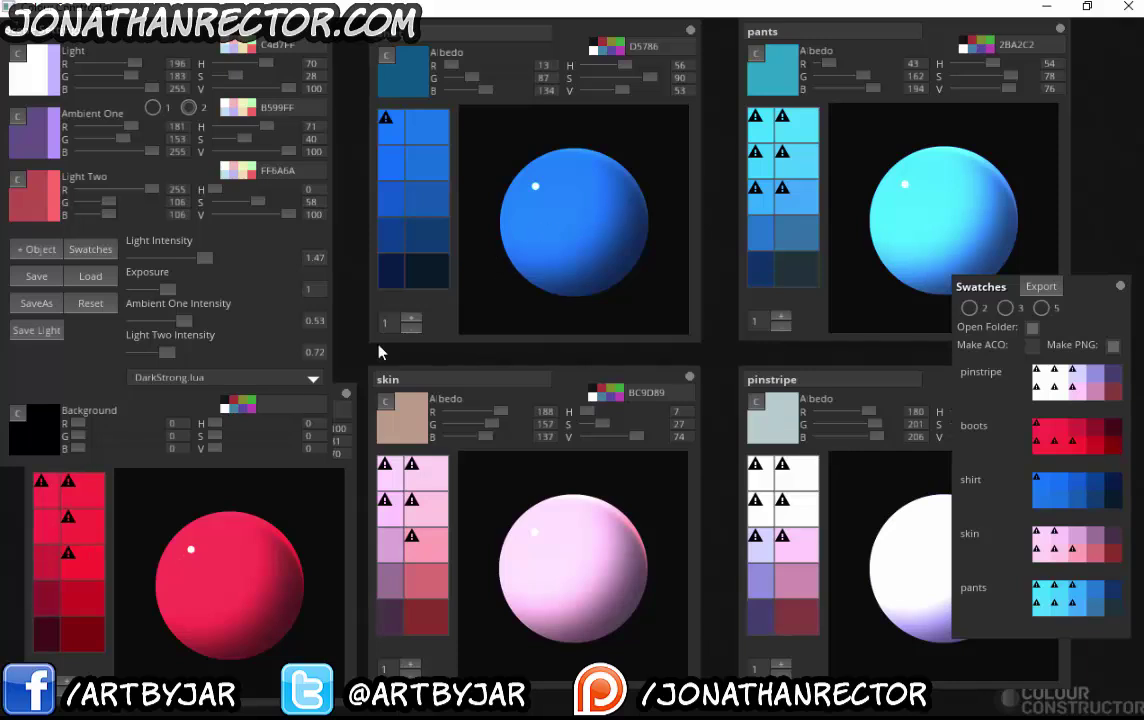
{"action": "left_click", "coordinate": [212, 380]}
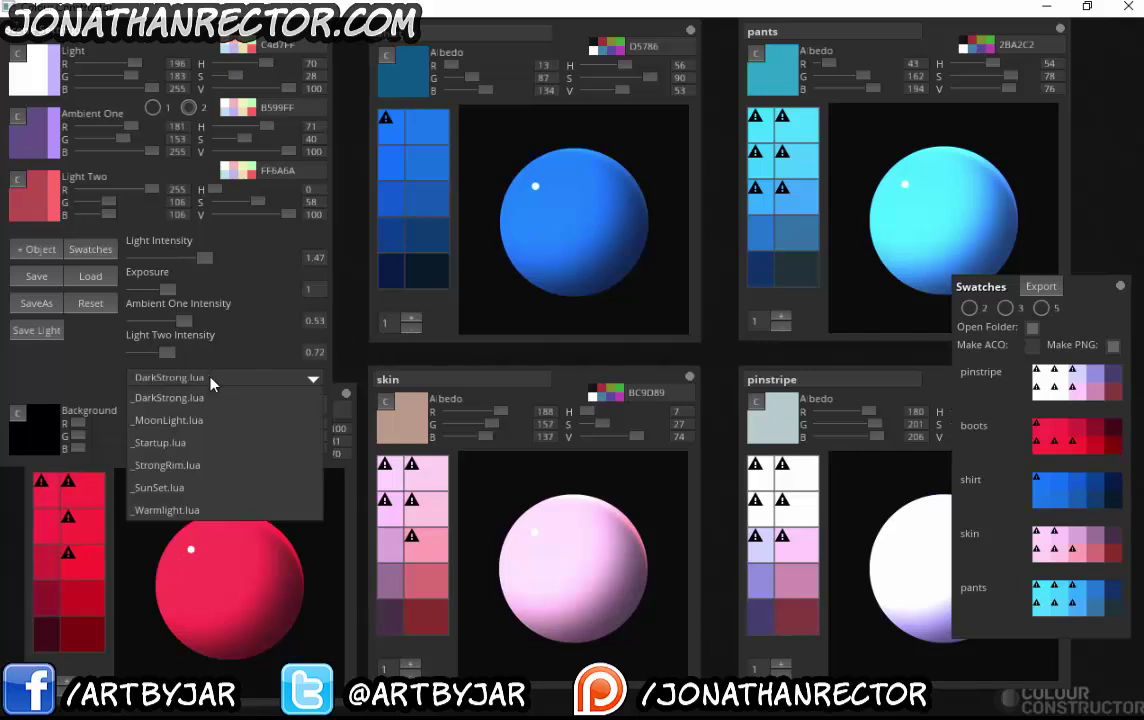
{"action": "left_click", "coordinate": [212, 423]}
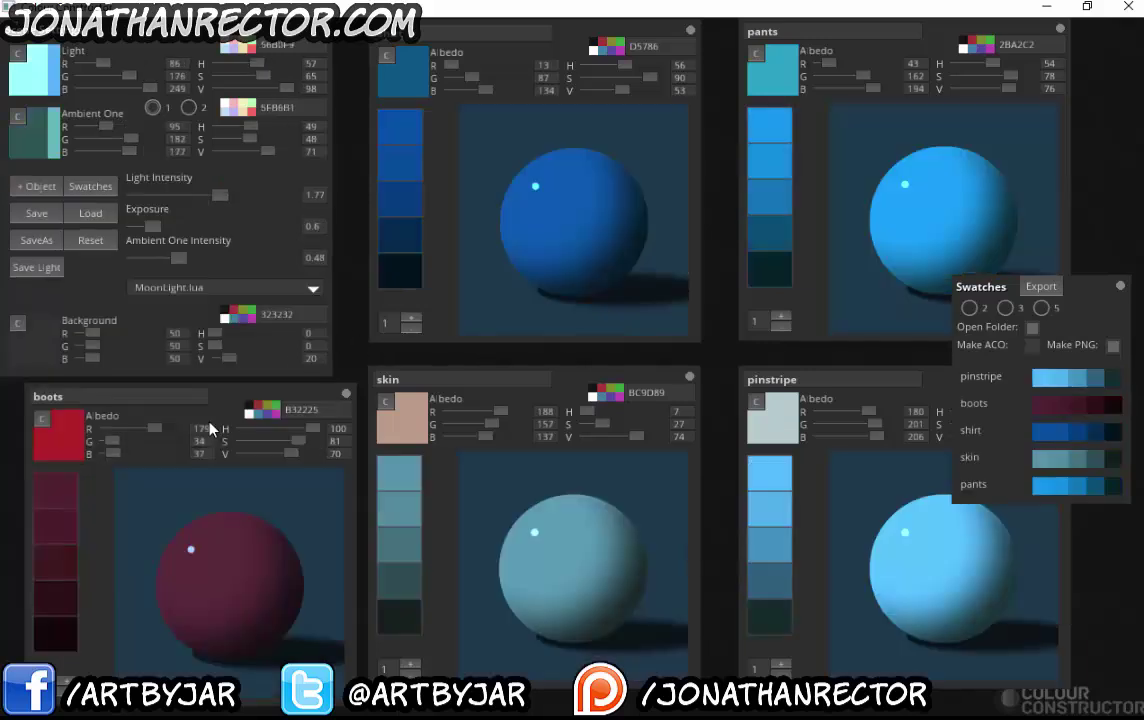
{"action": "left_click", "coordinate": [192, 294]}
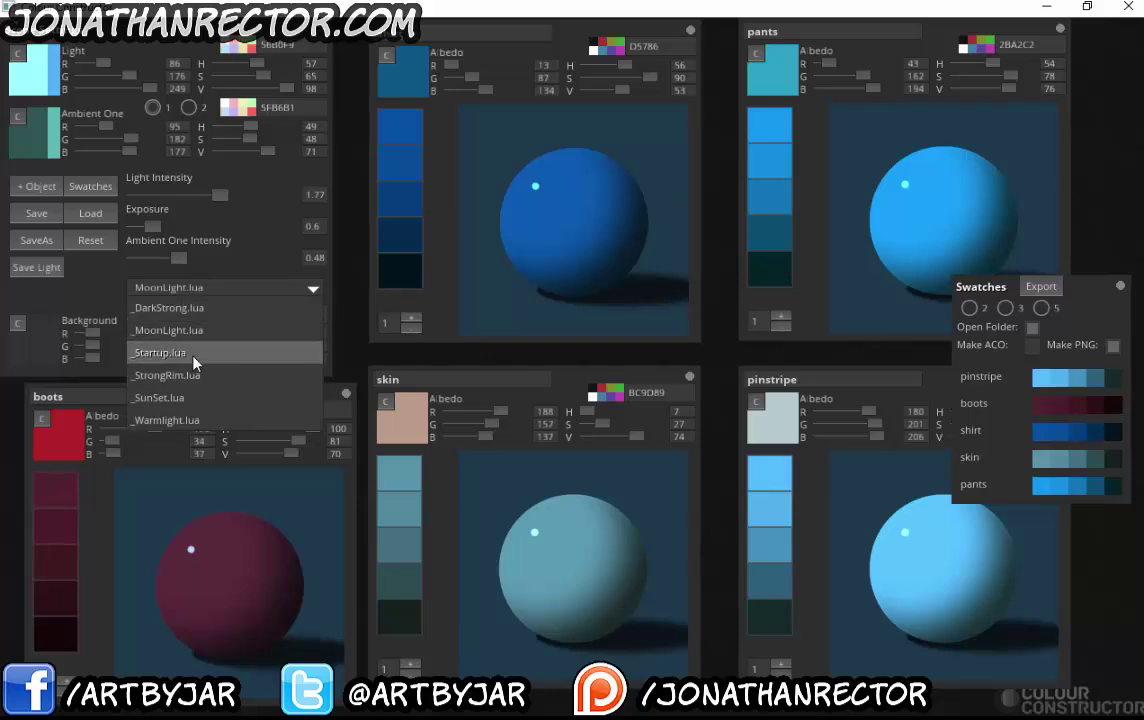
{"action": "left_click", "coordinate": [194, 355]}
{"action": "left_click", "coordinate": [190, 290]}
{"action": "left_click", "coordinate": [197, 380]}
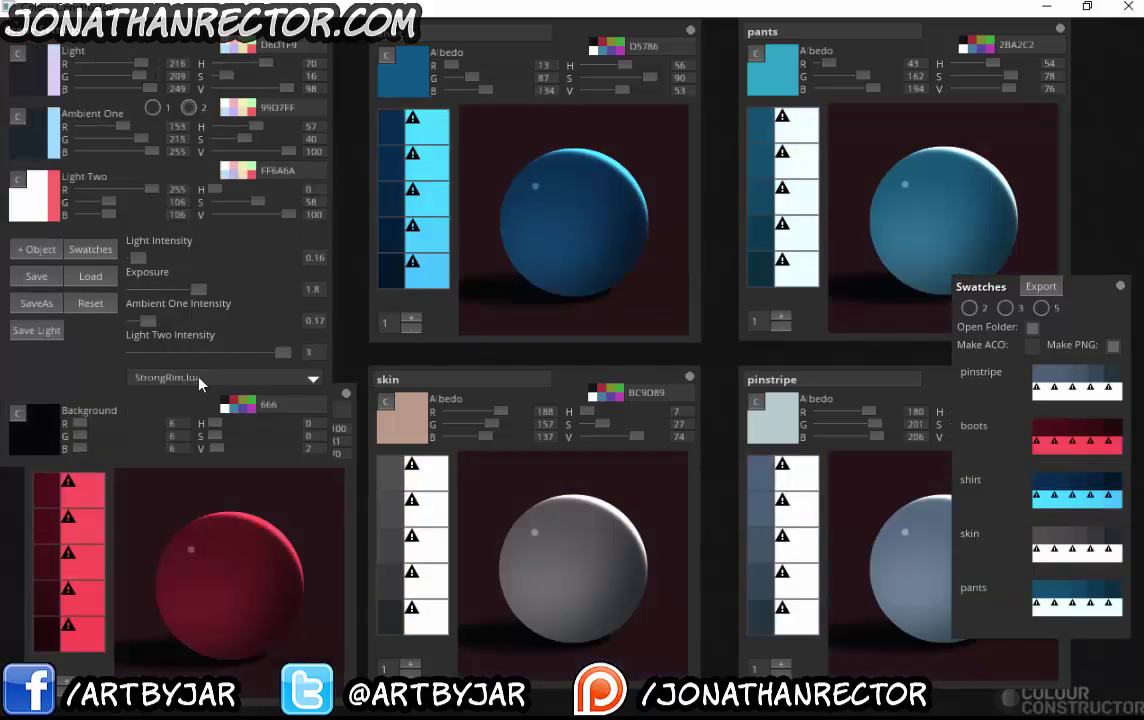